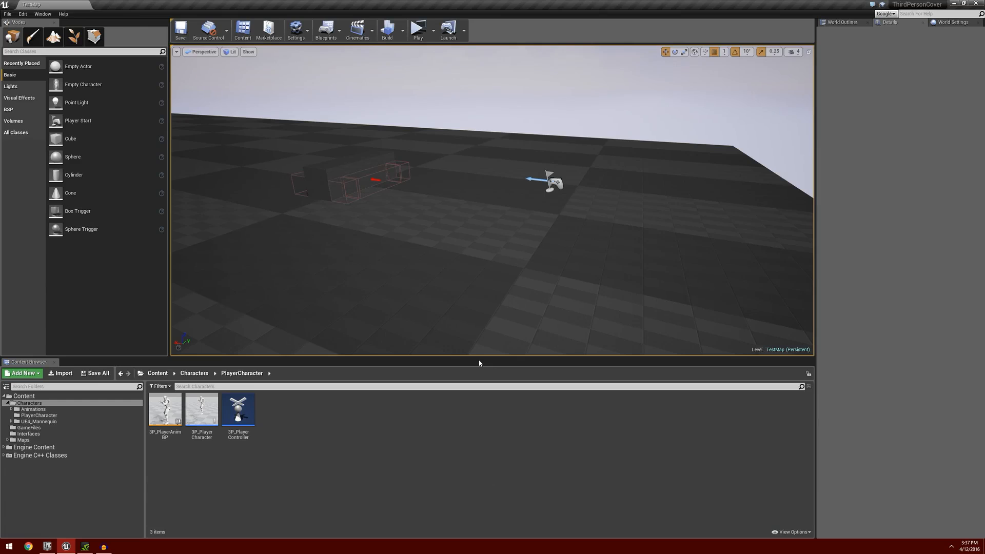
Play-test the level by running the character to the box and switching in and out of cover, and stop the preview.
click(418, 30)
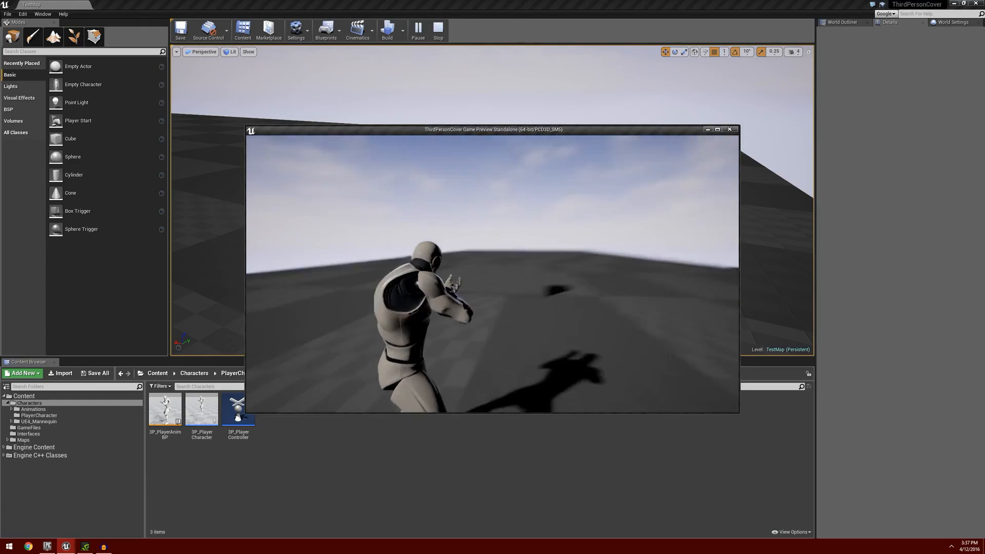
key(w)
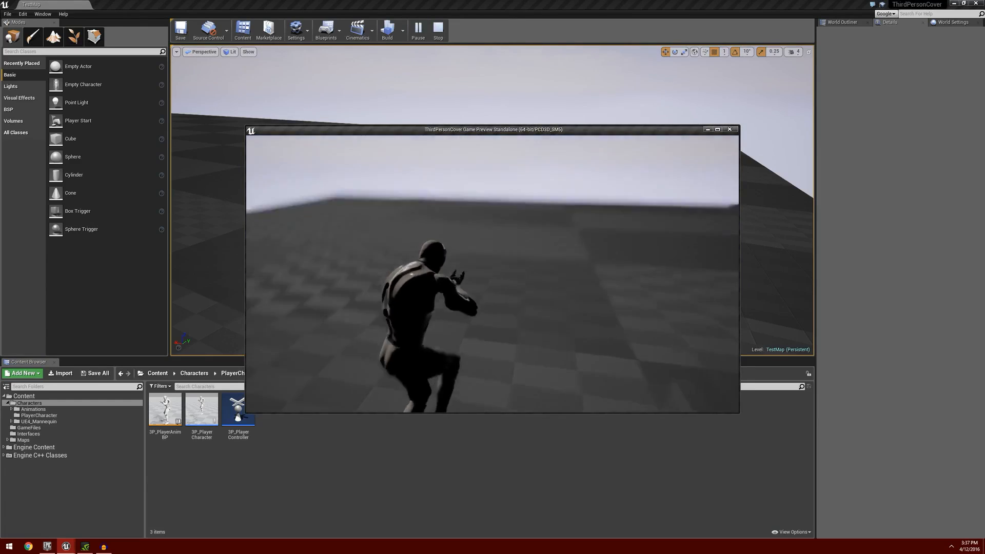
key(w)
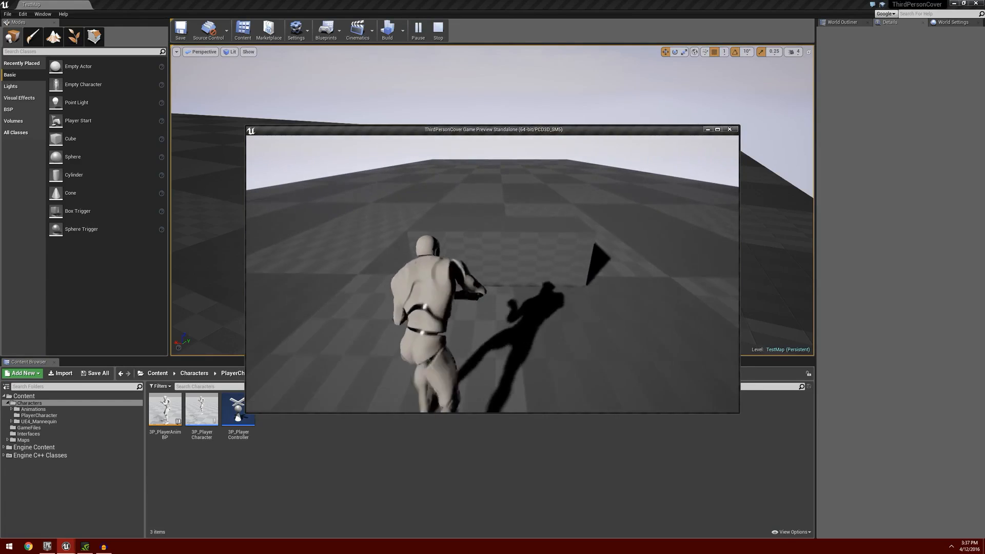
key(w)
key(e)
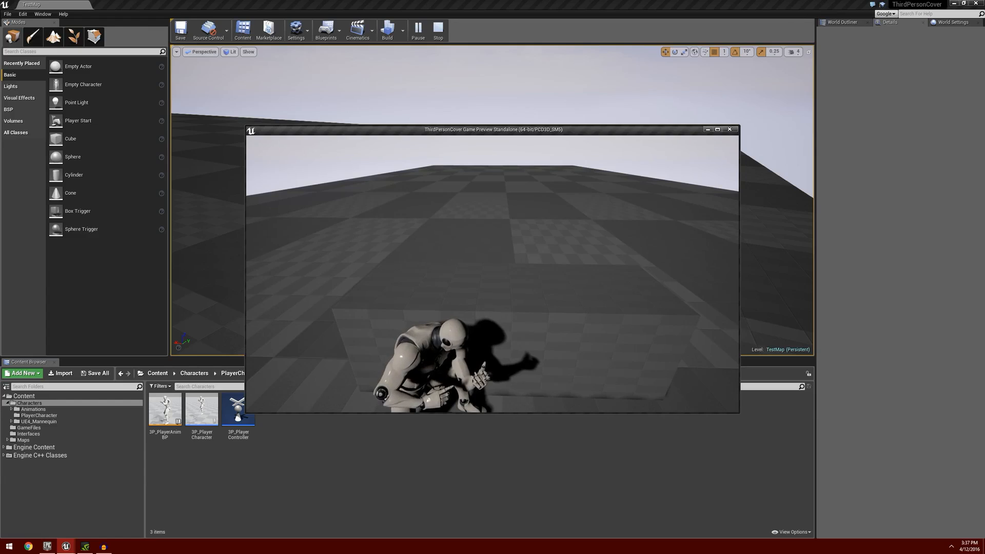
key(e)
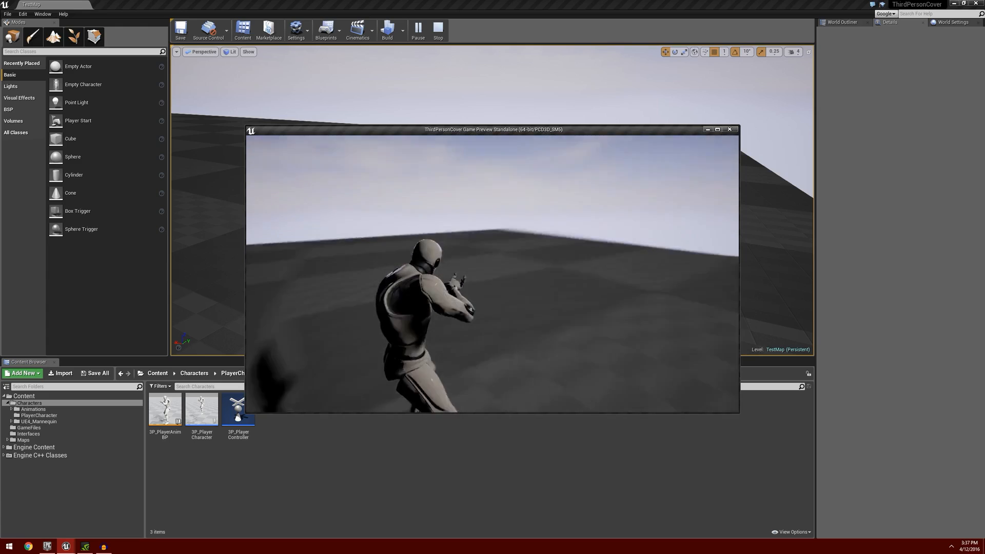
key(c)
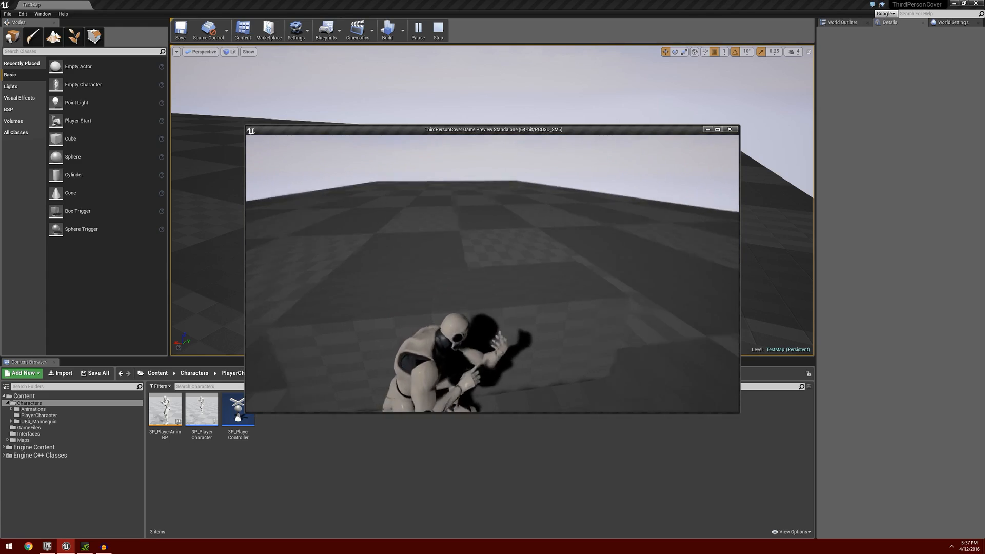
key(c)
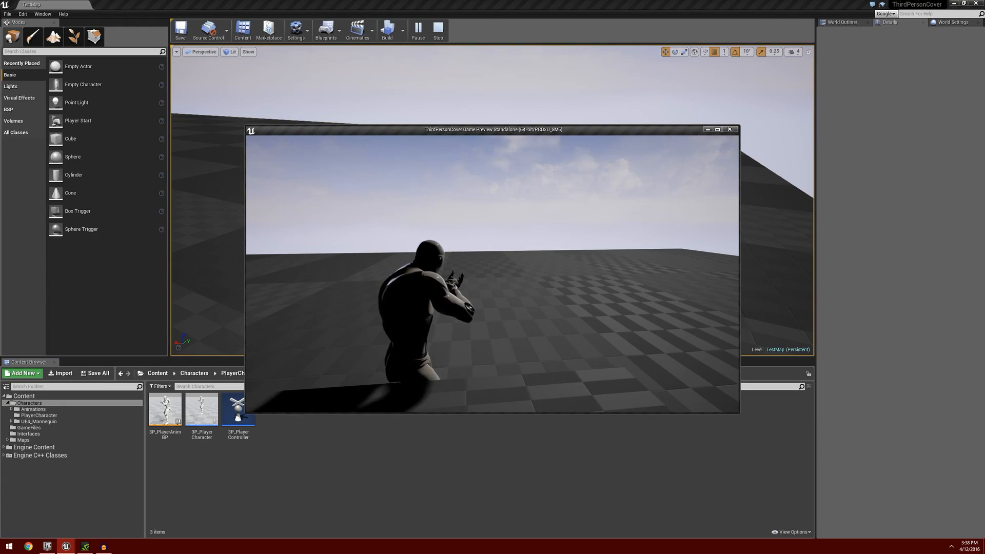
key(Escape)
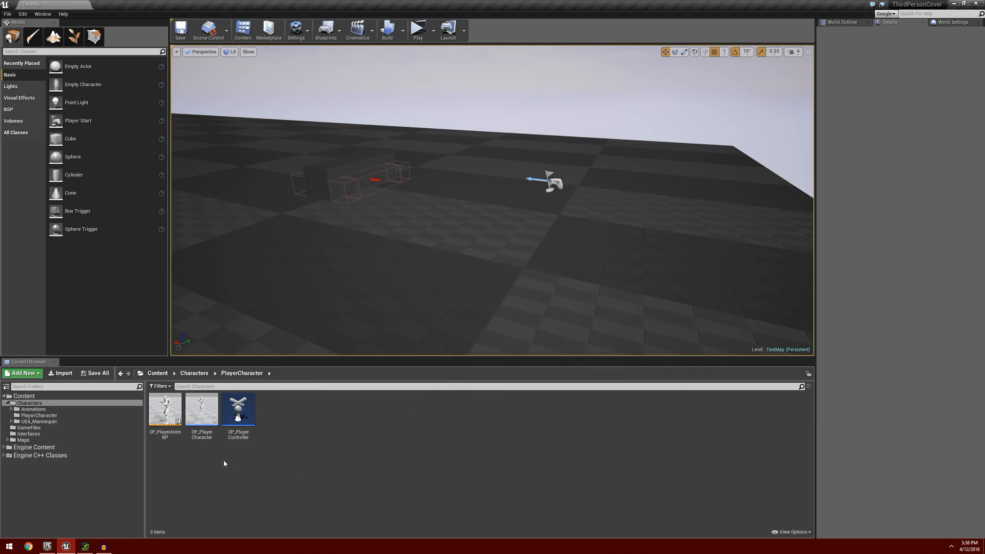
Open the 3P_PlayerCharacter blueprint and its SetIsTakingCover function graph.
double_click(202, 408)
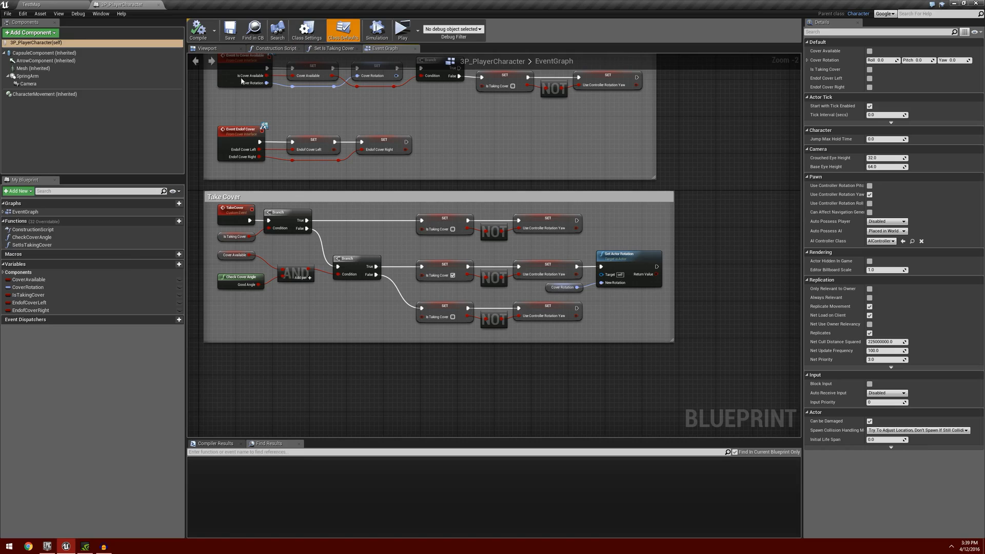
double_click(31, 244)
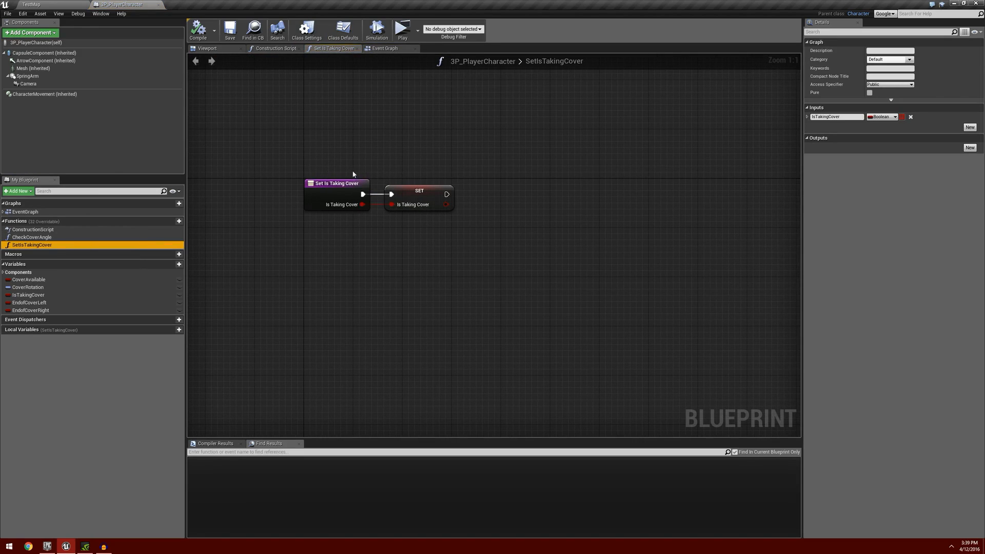
right_drag(422, 204, 337, 217)
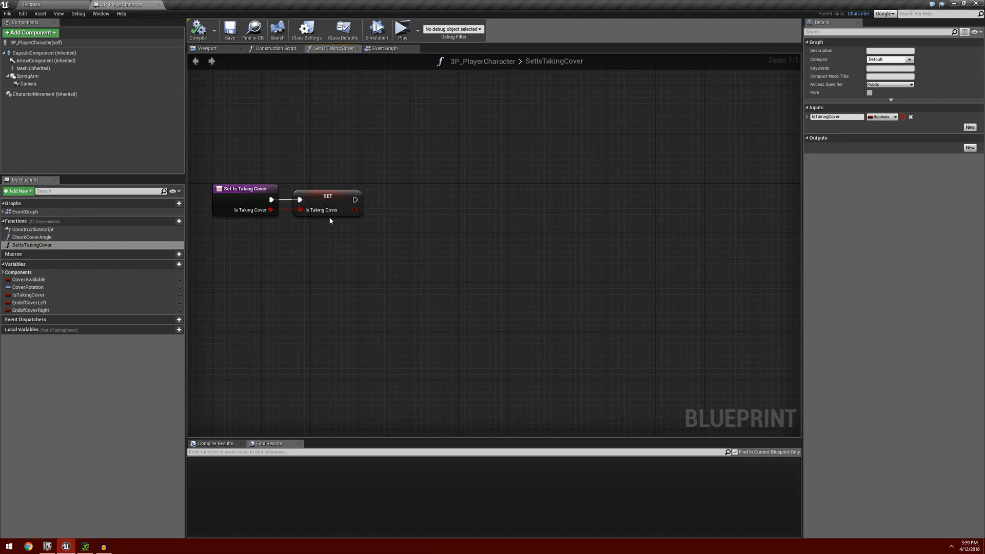
Copy the middle node chain of Take Cover, from Set Is Taking Cover through Set Actor Rotation, from the Event Graph into the SetIsTakingCover function.
click(384, 48)
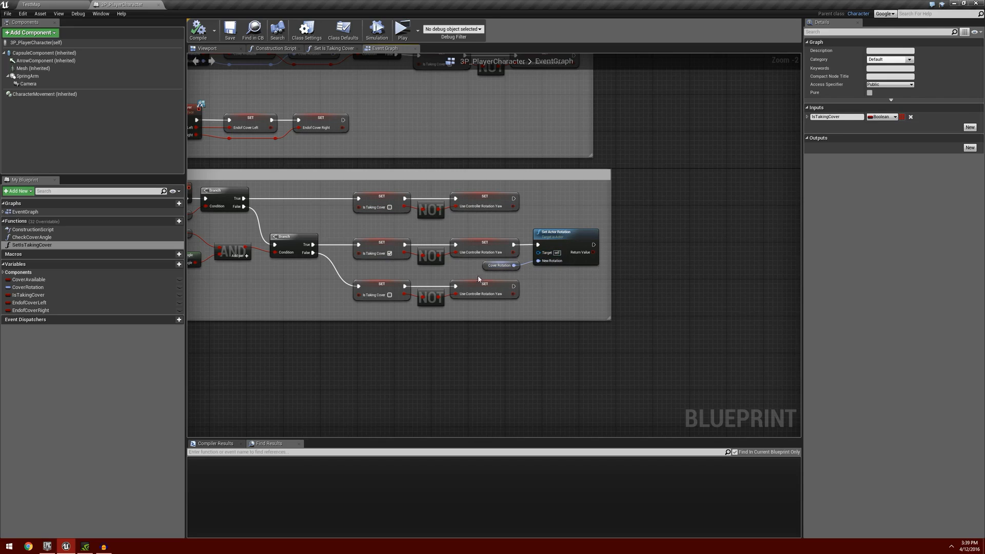
drag(371, 229, 590, 276)
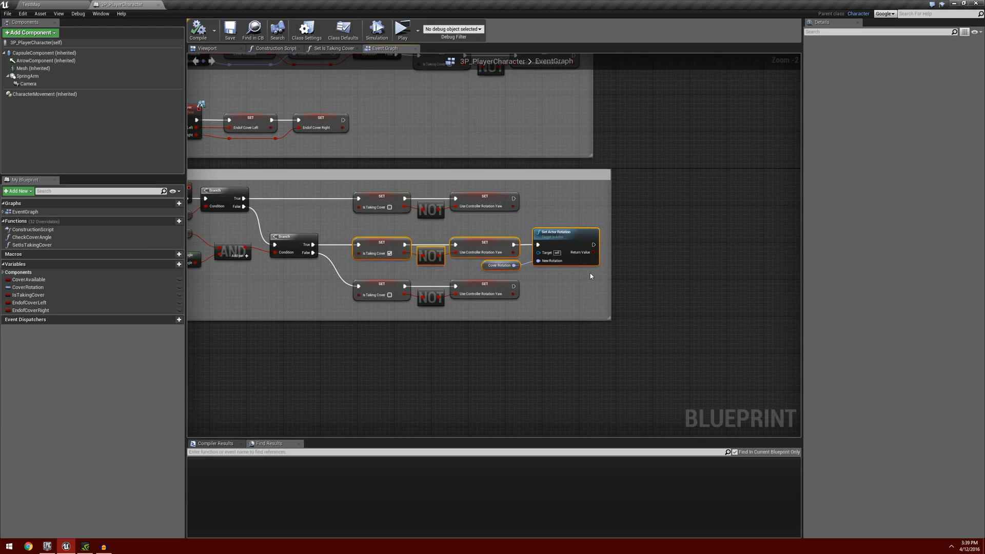
click(334, 48)
key(ctrl+v)
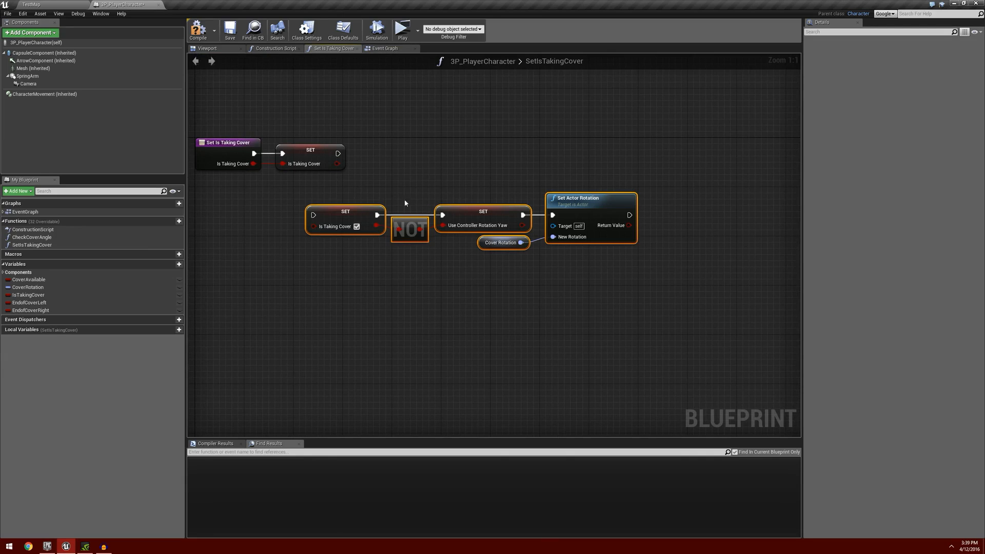
Replace the function's original Is Taking Cover setter with the pasted chain, wiring the entry node's execution and Boolean outputs into it.
click(300, 154)
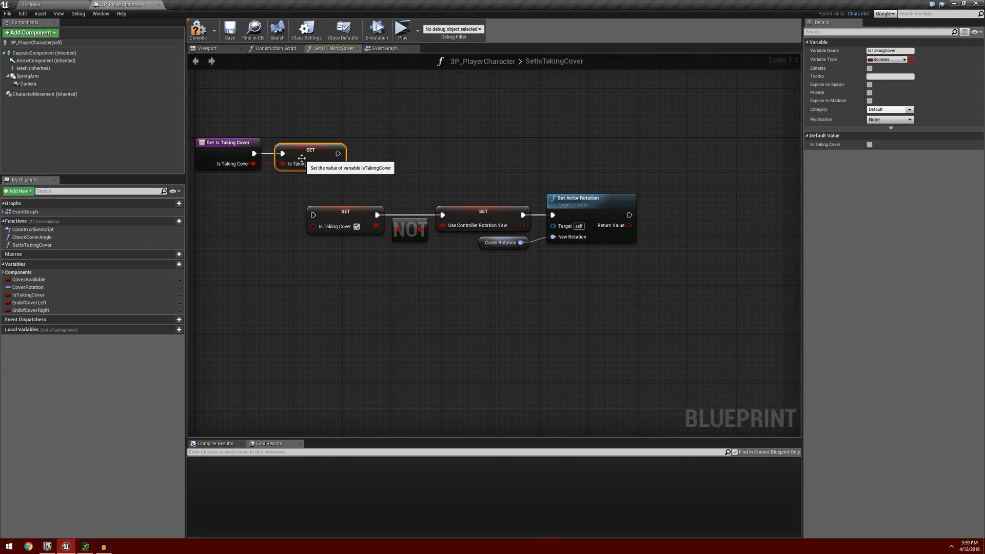
key(Delete)
drag(328, 172, 564, 250)
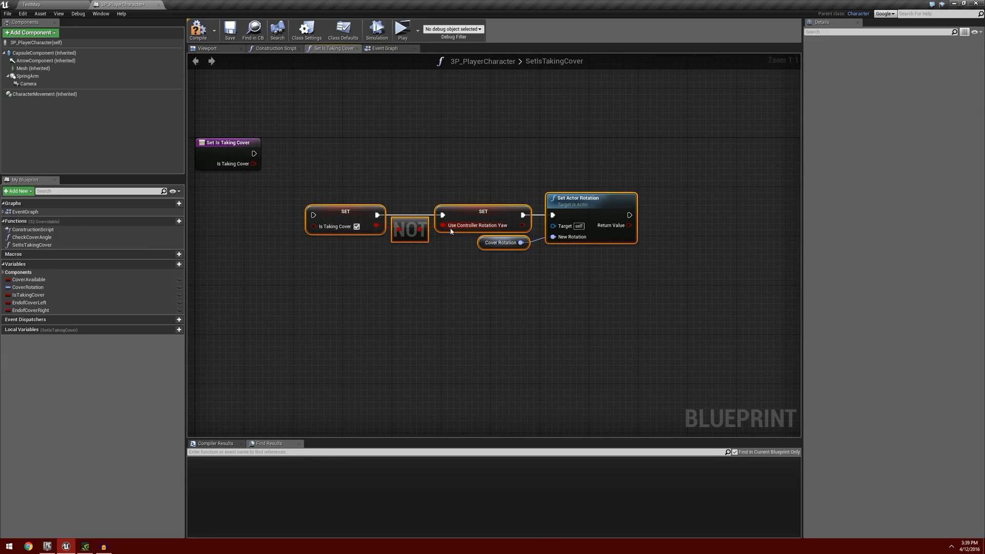
drag(345, 207, 320, 147)
drag(253, 153, 289, 164)
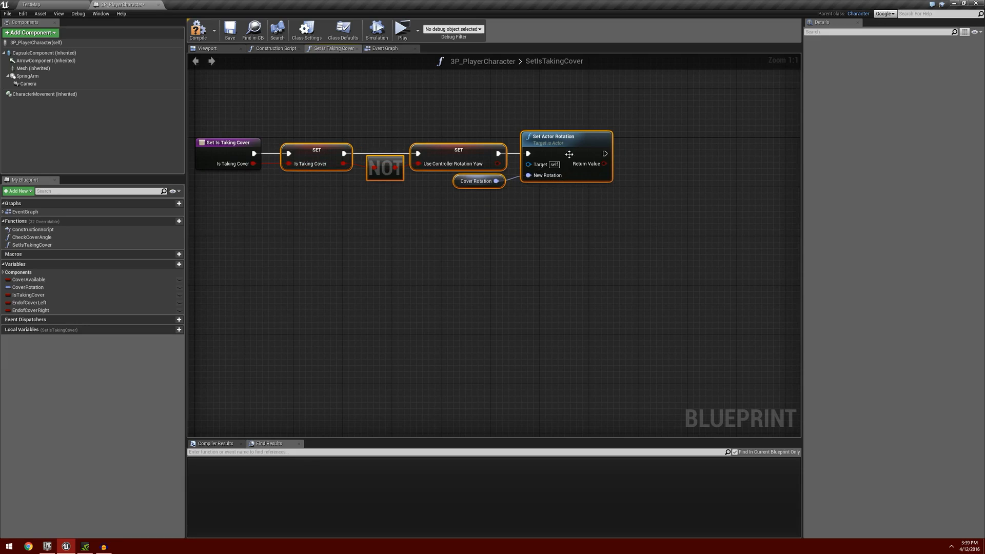
Move Set Actor Rotation and Cover Rotation aside and insert a Branch after Use Controller Rotation Yaw, conditioned on Is Taking Cover.
right_drag(562, 201, 535, 225)
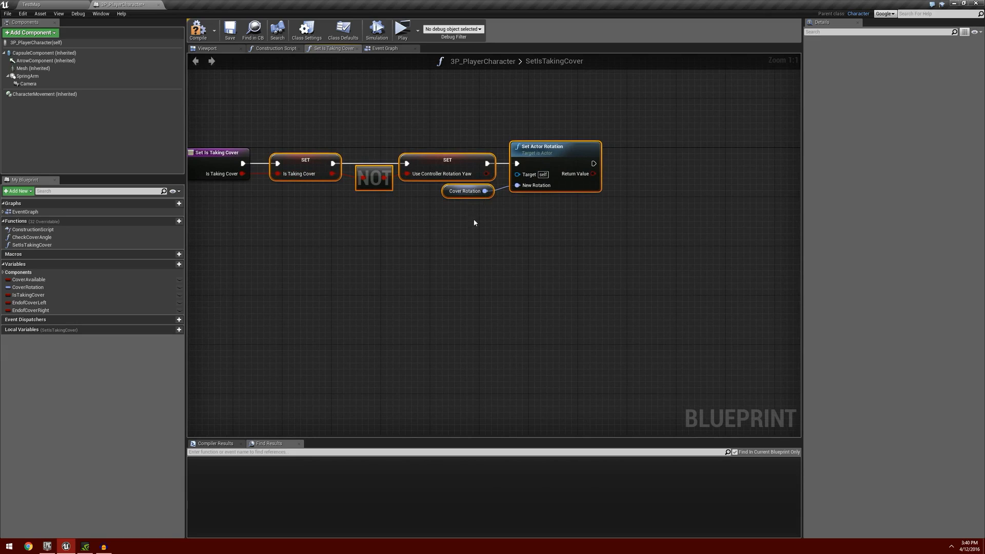
drag(474, 223, 610, 188)
drag(552, 149, 750, 152)
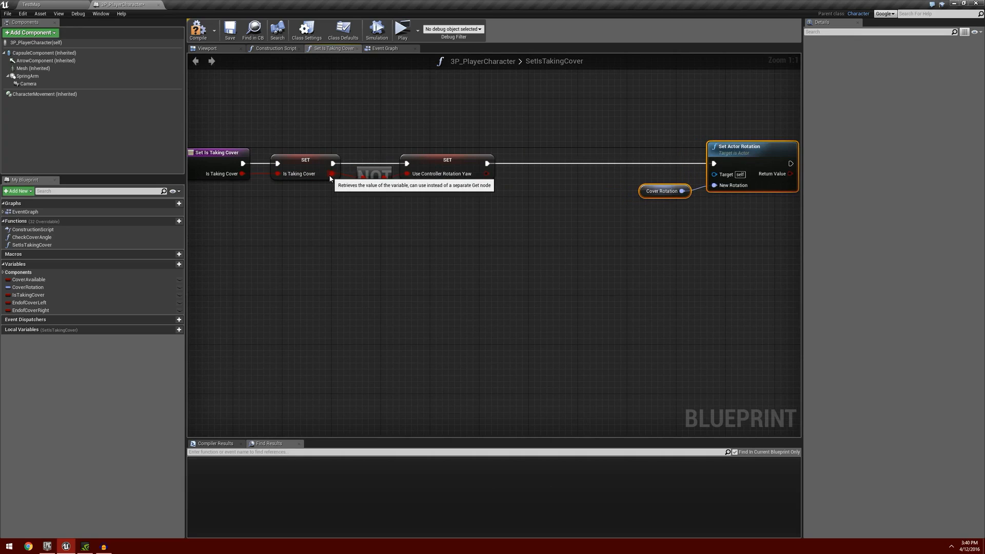
drag(331, 173, 547, 176)
text(branch)
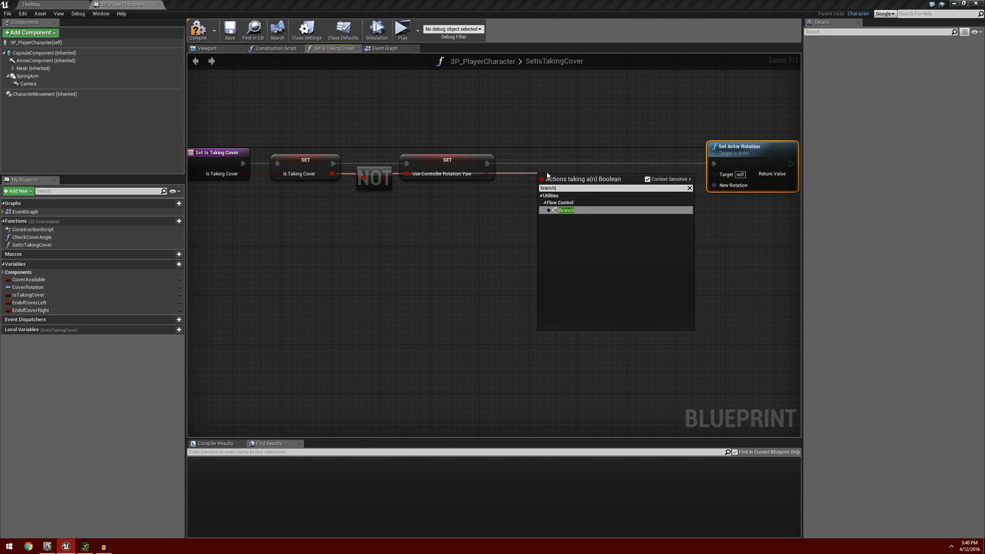
key(Return)
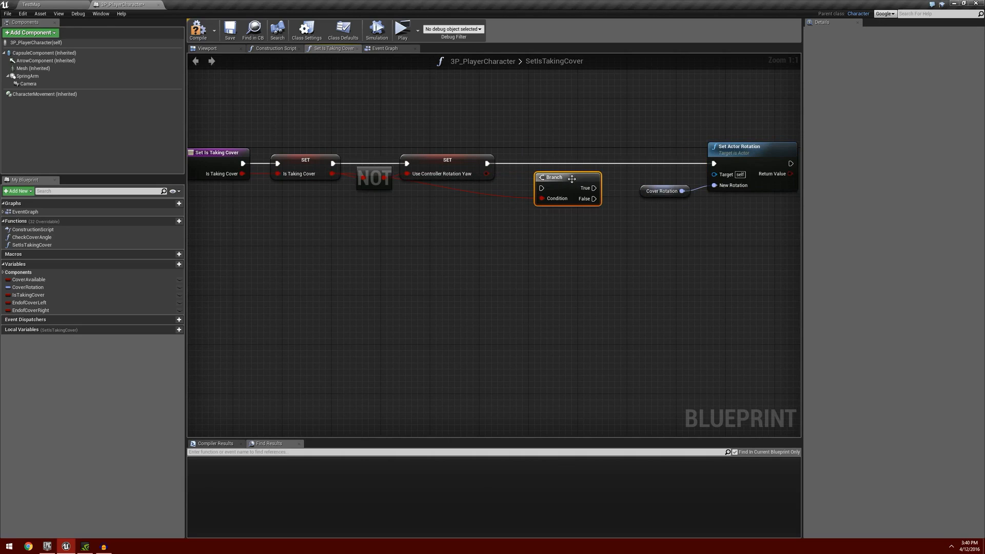
drag(548, 175, 548, 151)
drag(488, 163, 533, 156)
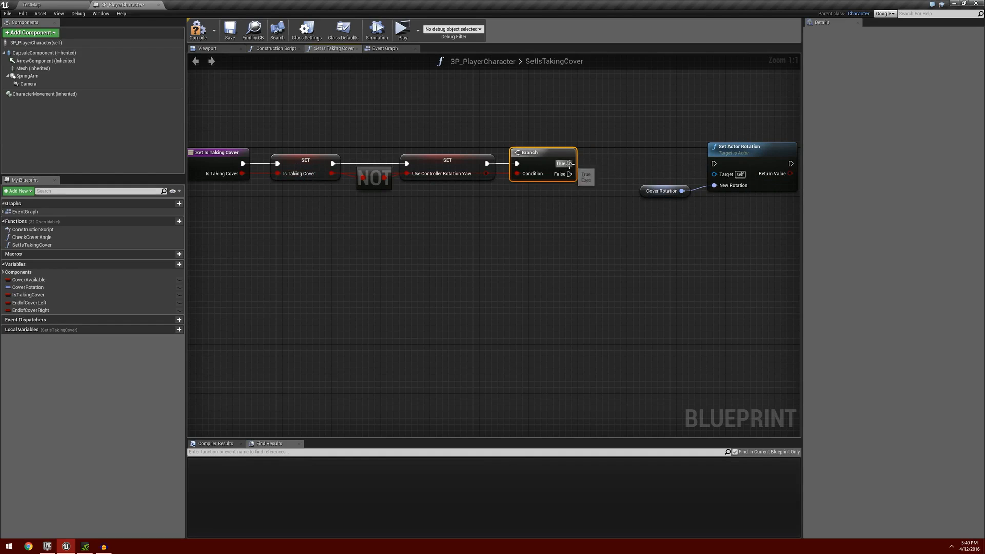
Connect the Branch's True output to Set Actor Rotation and place that node with Cover Rotation close beside the Branch.
drag(569, 164, 711, 149)
click(717, 150)
drag(653, 141, 715, 205)
drag(710, 152, 597, 150)
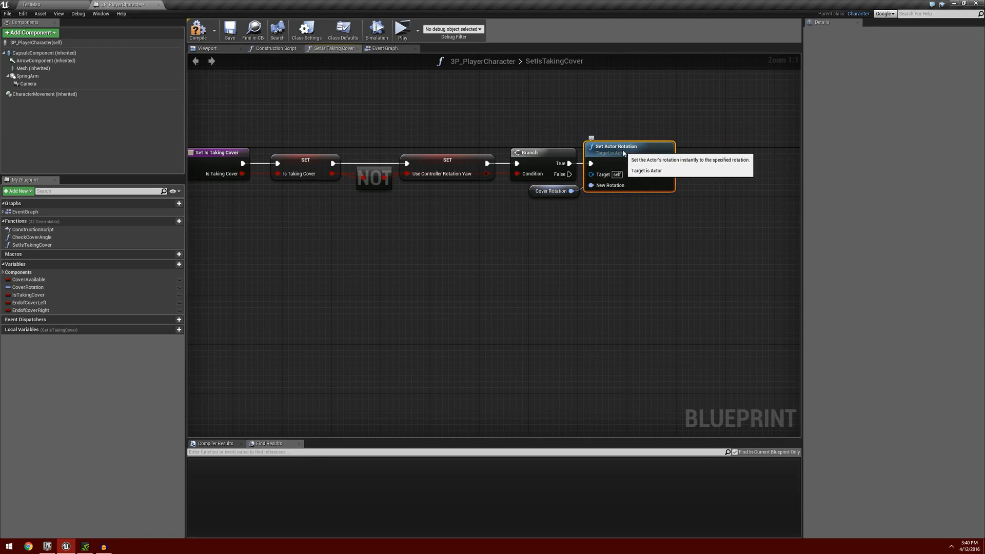
drag(622, 151, 627, 150)
right_drag(451, 219, 497, 242)
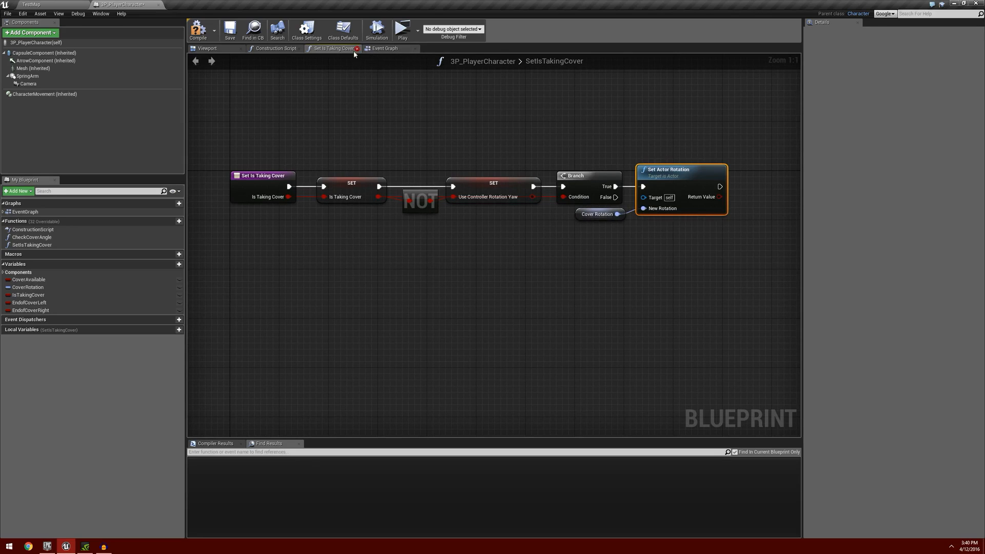
right_drag(387, 267, 415, 260)
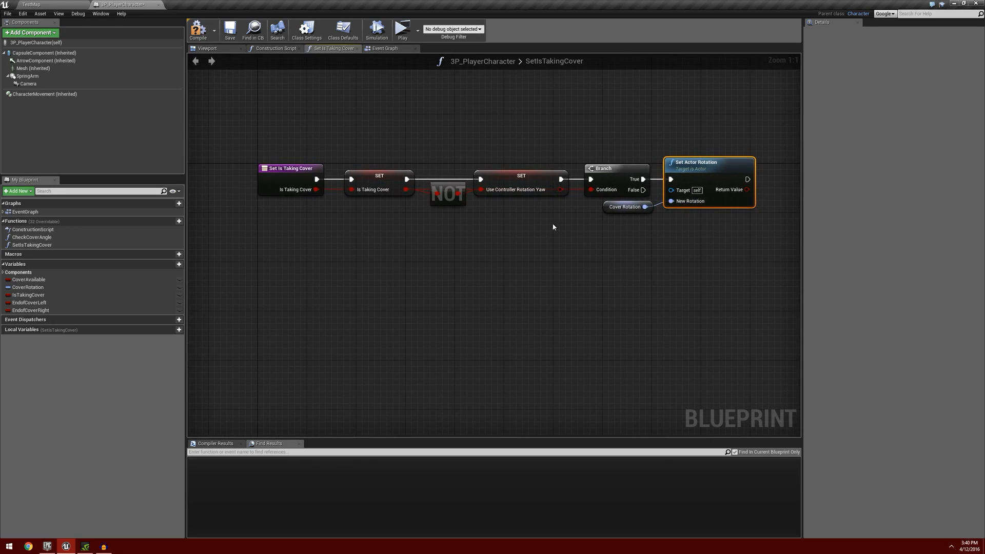
Add a reroute node to the Branch's condition wire and position it above the NOT node.
double_click(575, 189)
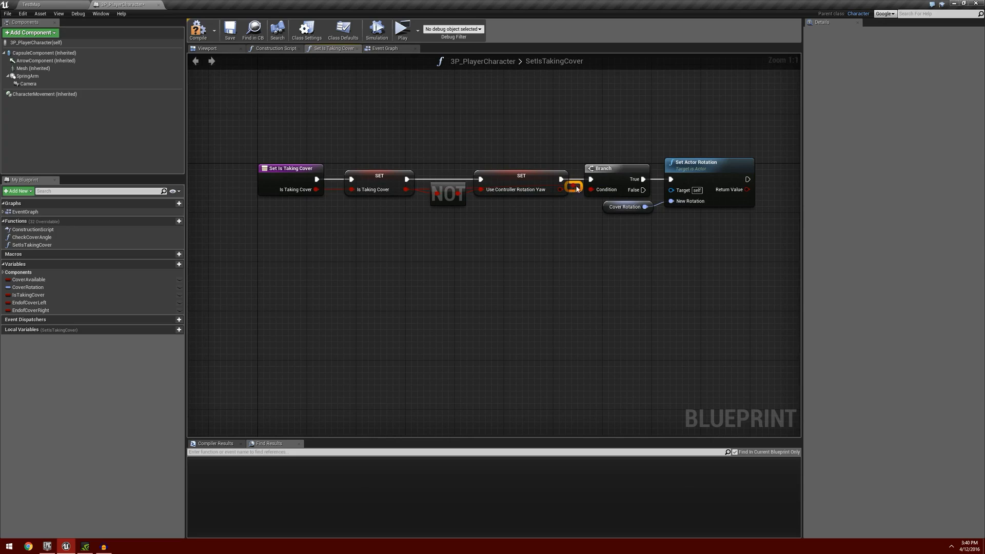
drag(577, 189, 427, 170)
drag(437, 160, 439, 167)
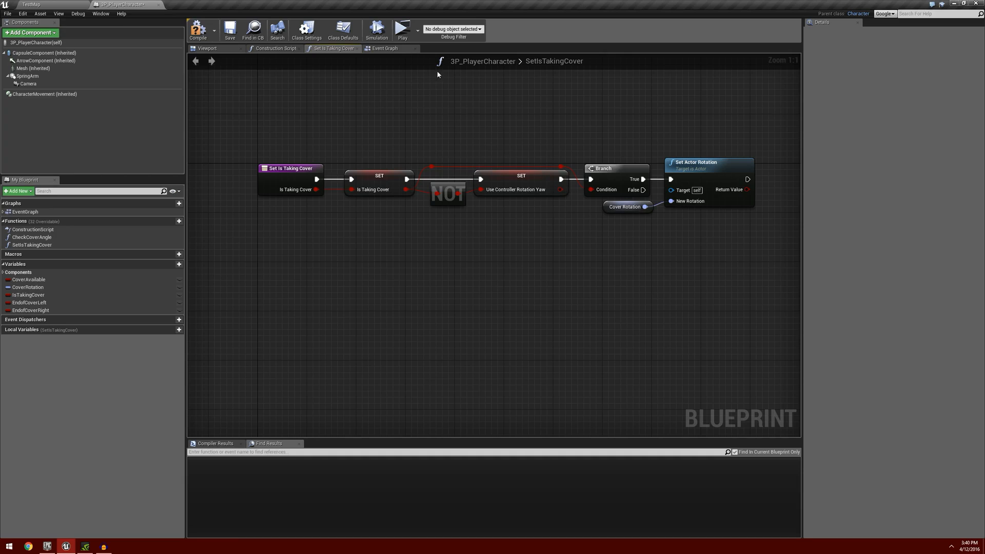
Delete the three setter chains following the Branches in the Event Graph's Take Cover section, including Set Actor Rotation.
click(385, 48)
right_drag(331, 308, 336, 273)
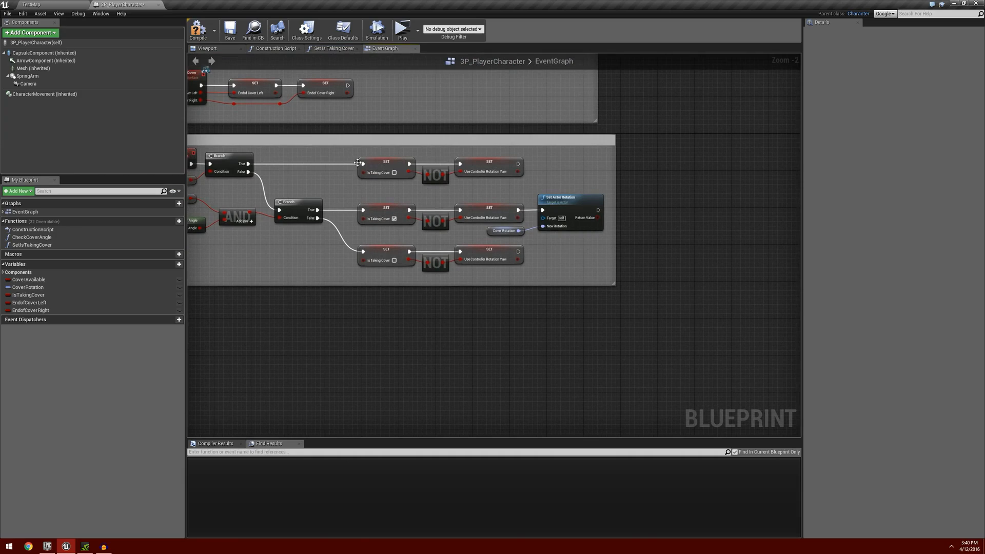
drag(361, 157, 581, 275)
key(Delete)
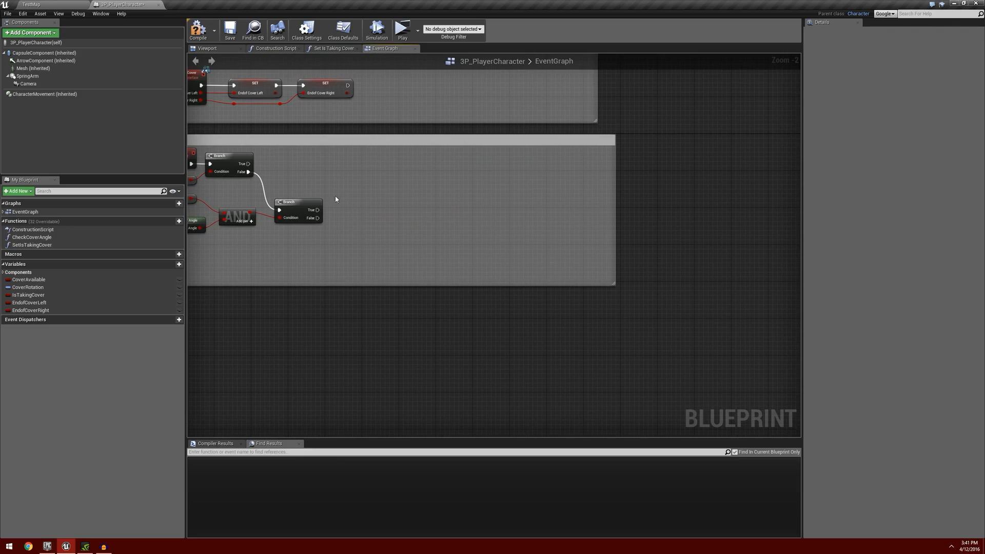
Add a Set Is Taking Cover function call to the Take Cover section and connect the first Branch's True output to it.
drag(51, 245, 405, 159)
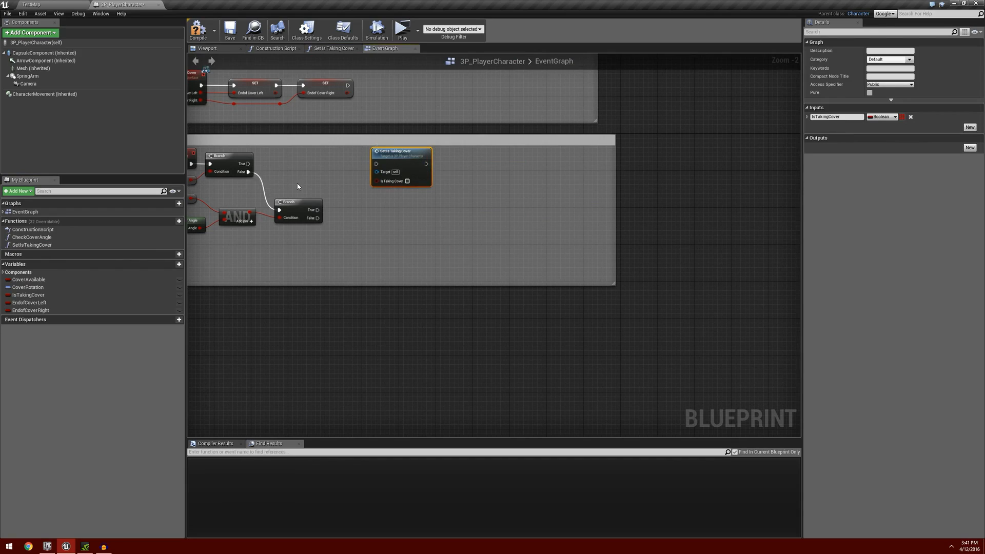
right_drag(219, 184, 261, 180)
drag(290, 159, 418, 161)
drag(289, 166, 321, 205)
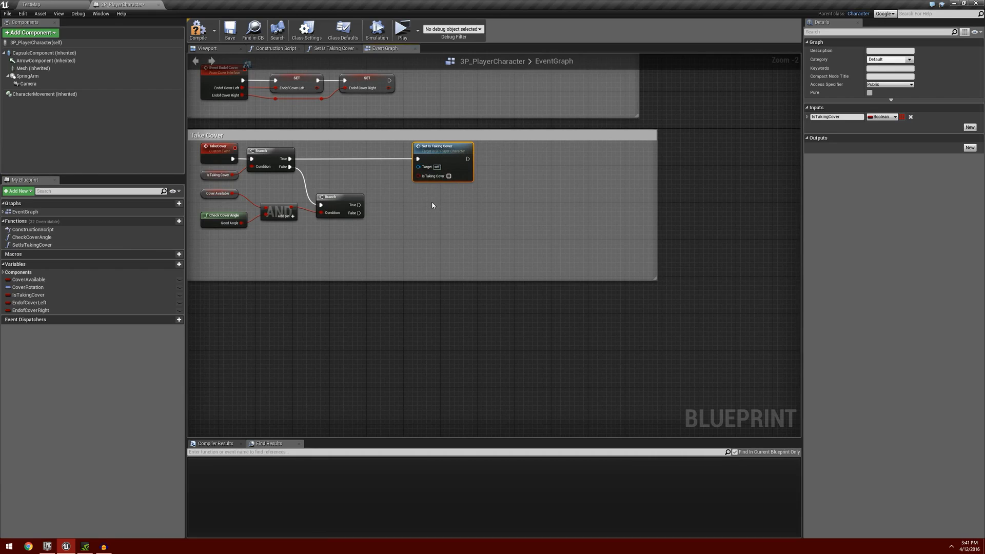
Duplicate the Set Is Taking Cover call twice and align the copies in a column beneath the original.
key(ctrl+c)
key(ctrl+v)
key(ctrl+v)
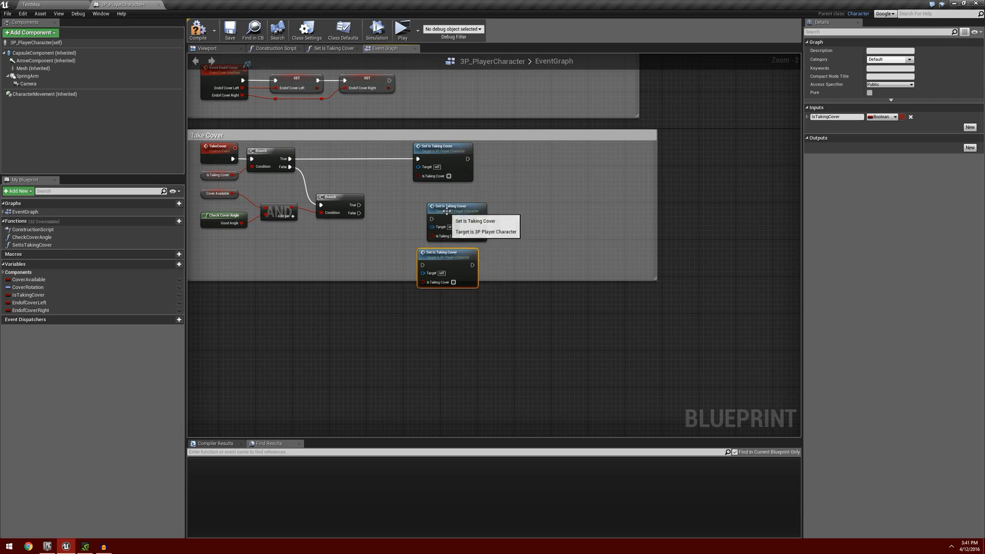
drag(447, 211, 431, 197)
drag(433, 250, 427, 236)
Connect the second Branch's True and False outputs to the middle and lower Set Is Taking Cover calls, enabling Is Taking Cover on the middle one.
drag(359, 205, 418, 205)
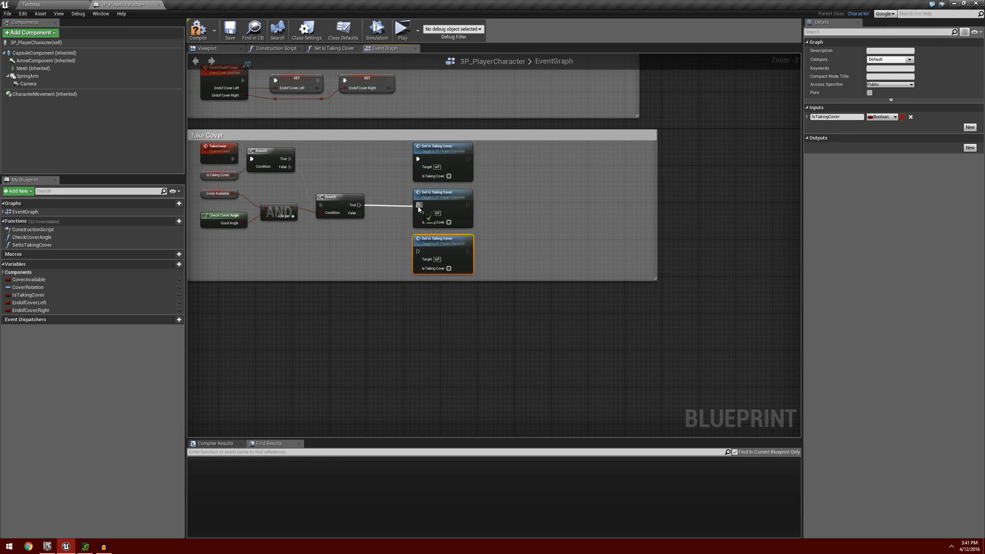
click(449, 223)
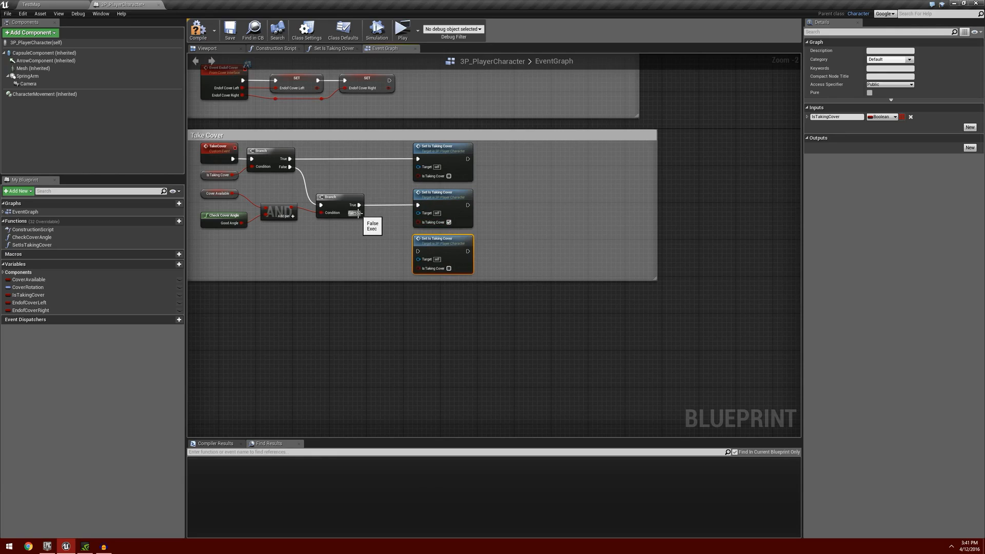
drag(359, 213, 418, 252)
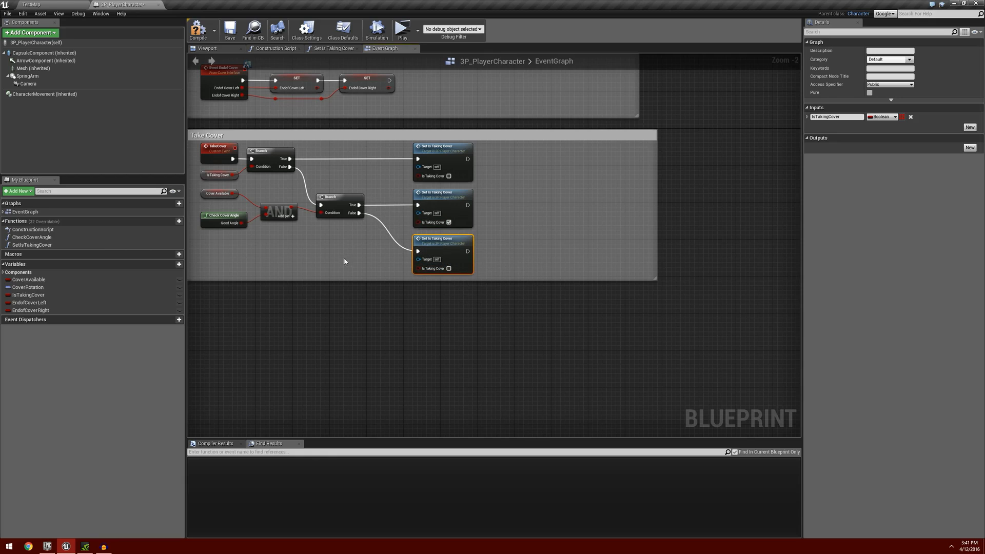
right_drag(346, 256, 366, 322)
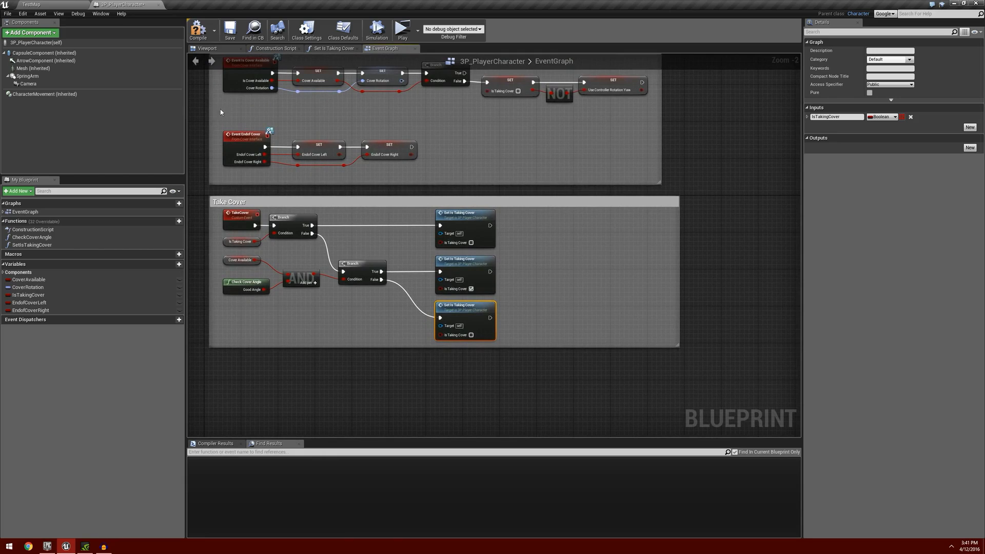
Compile and save the blueprint, and place a copy of the upper Set Is Taking Cover call in the Cover Events section.
click(198, 30)
click(230, 30)
right_drag(427, 156, 477, 215)
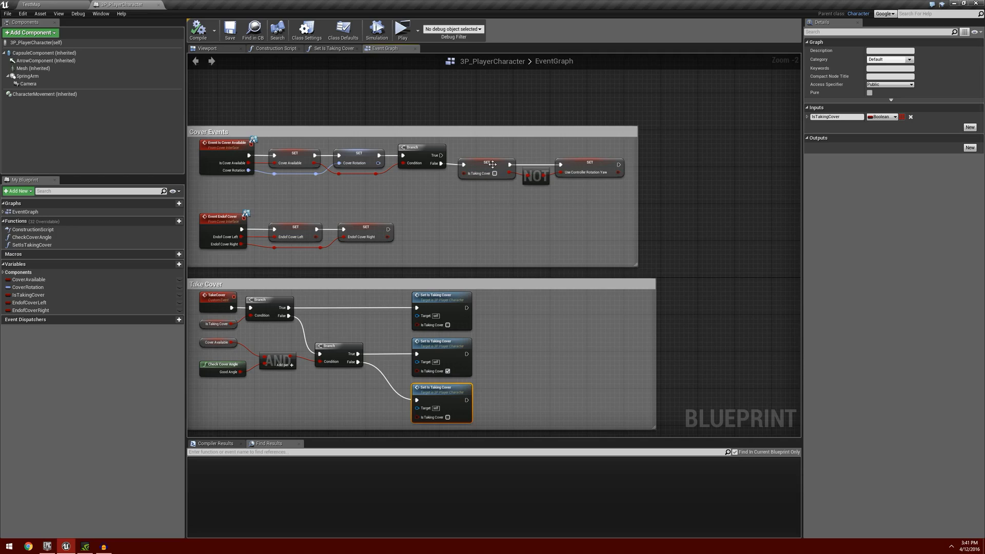
click(442, 298)
key(ctrl+c)
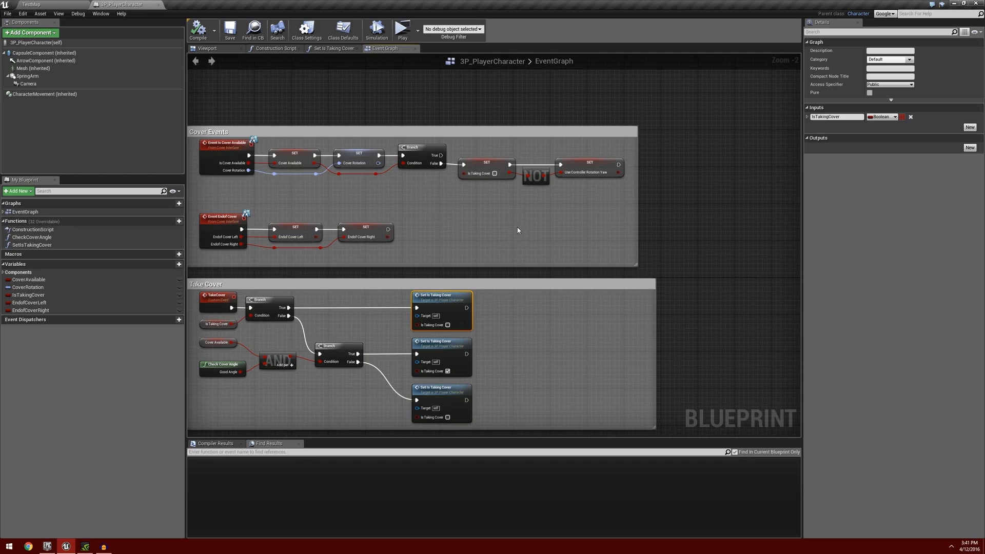
key(ctrl+v)
drag(526, 207, 484, 193)
Replace the setter and NOT nodes after the Cover Events Branch with the copied Set Is Taking Cover call, wired to the Branch's False output.
drag(470, 150, 564, 188)
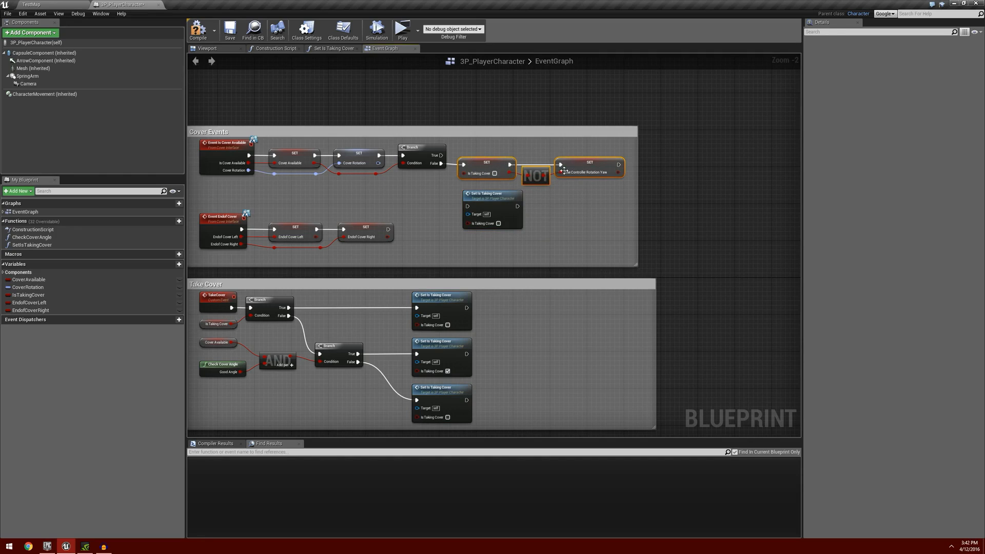
key(Delete)
drag(484, 195, 467, 165)
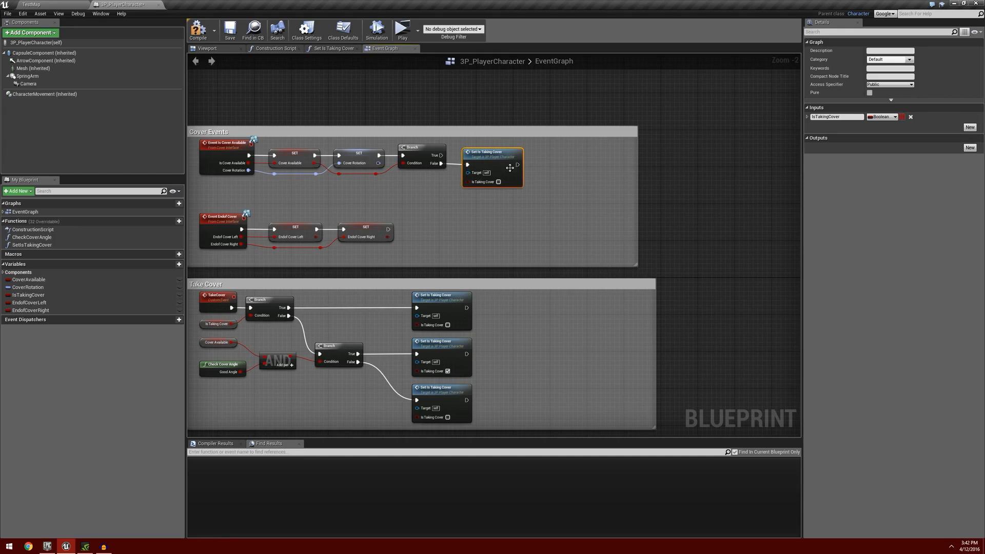
right_drag(486, 195, 517, 169)
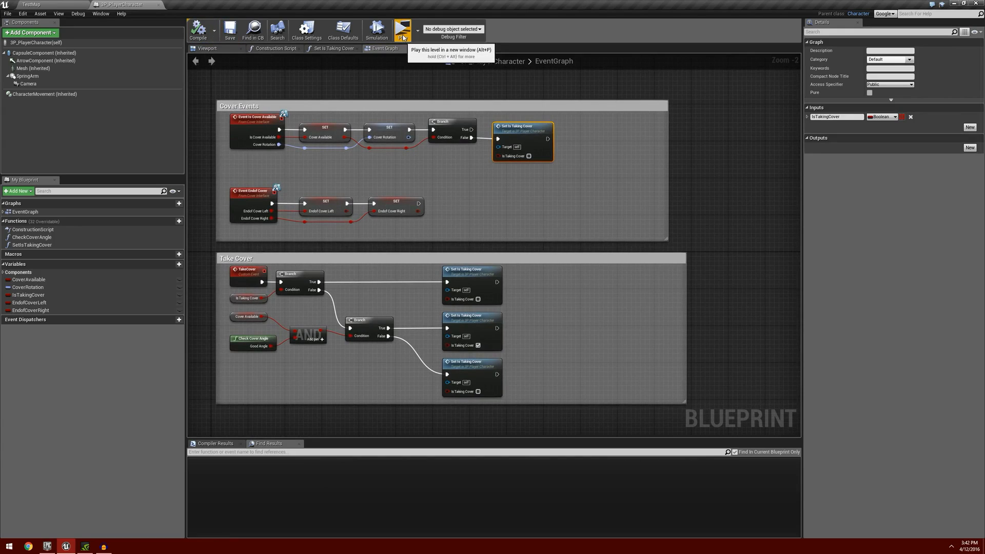
Play the level and test taking cover at the block, moving both ways along it, and leaving and re-entering cover.
click(404, 31)
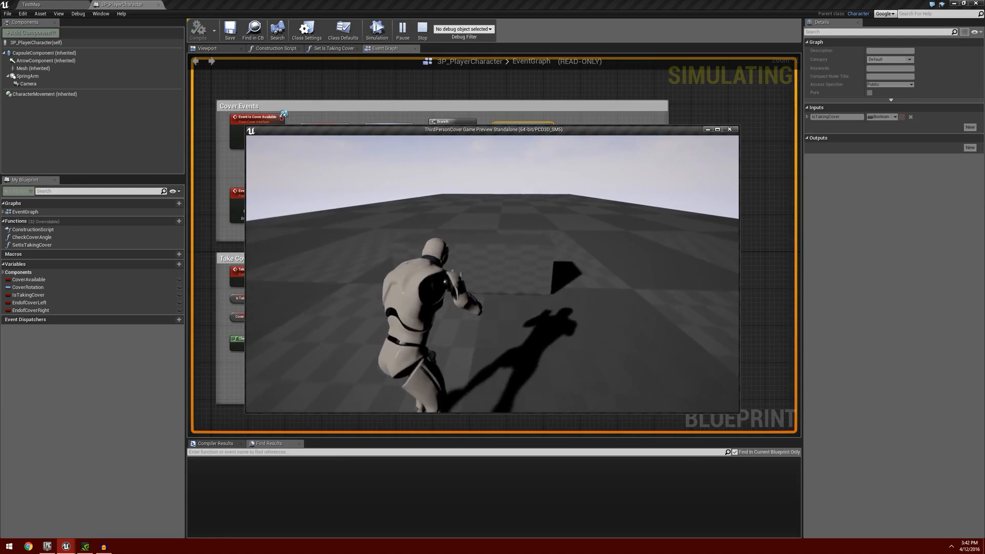
key(w)
key(e)
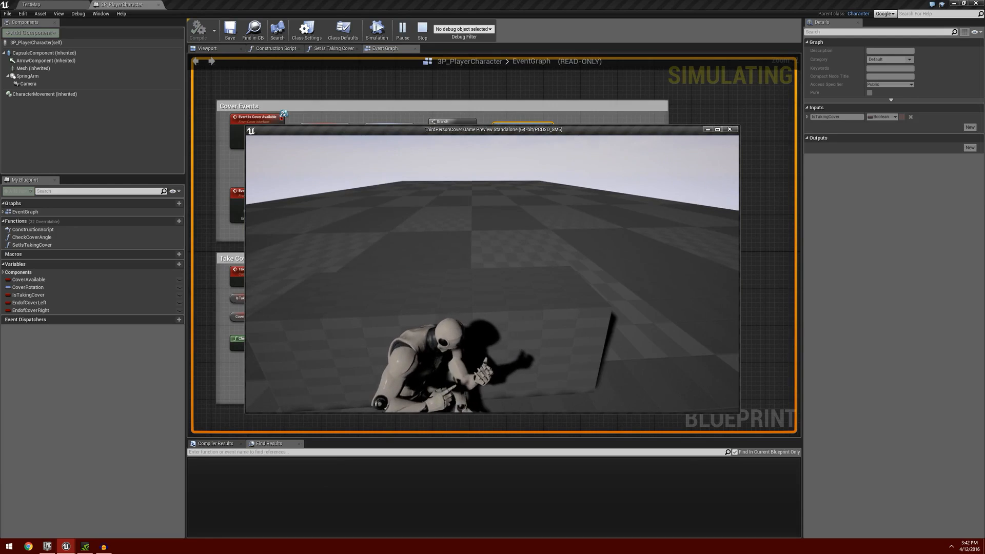
key(a)
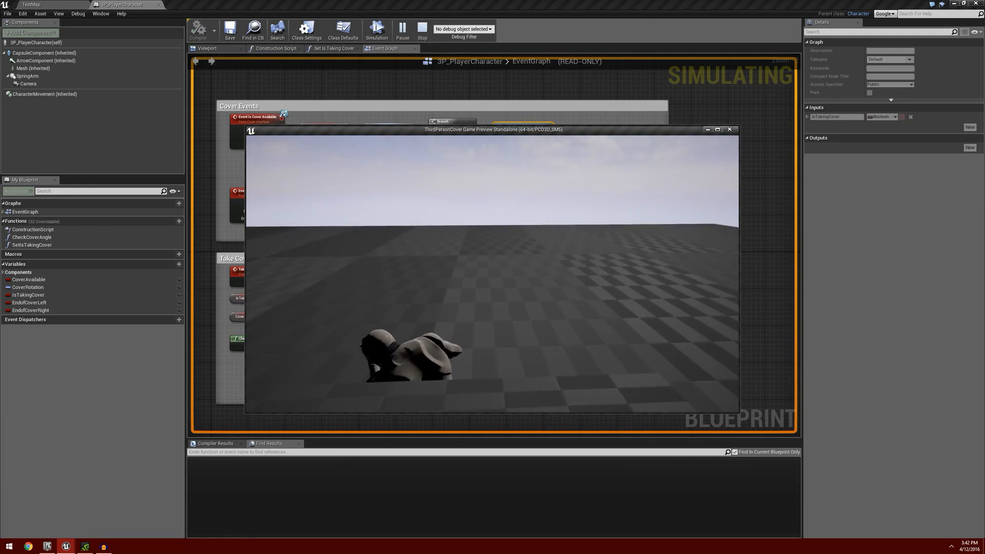
key(d)
key(a)
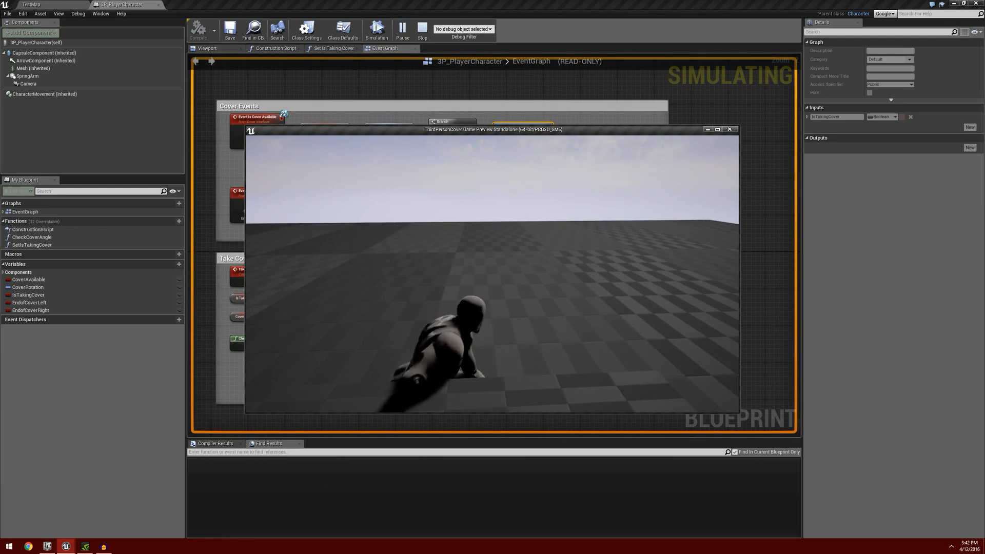
key(e)
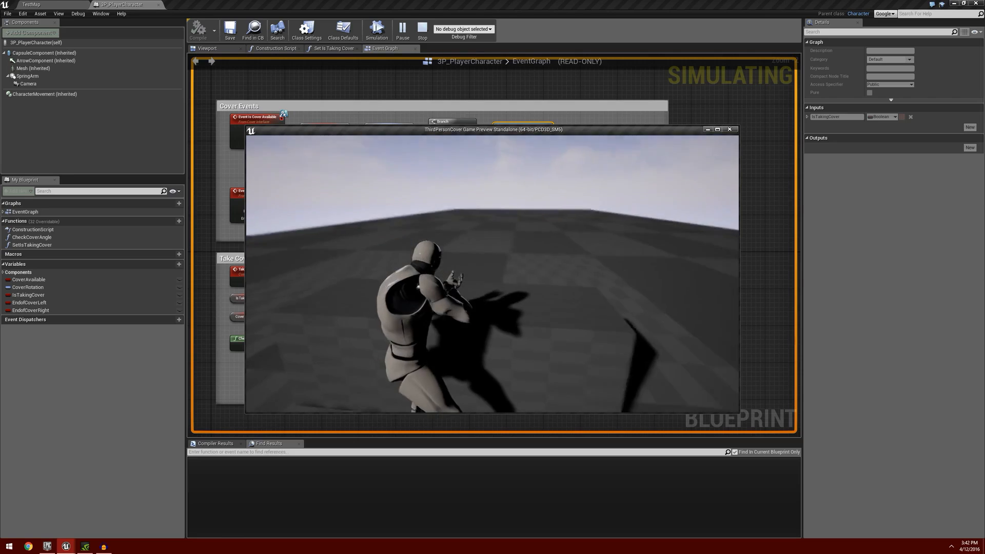
key(e)
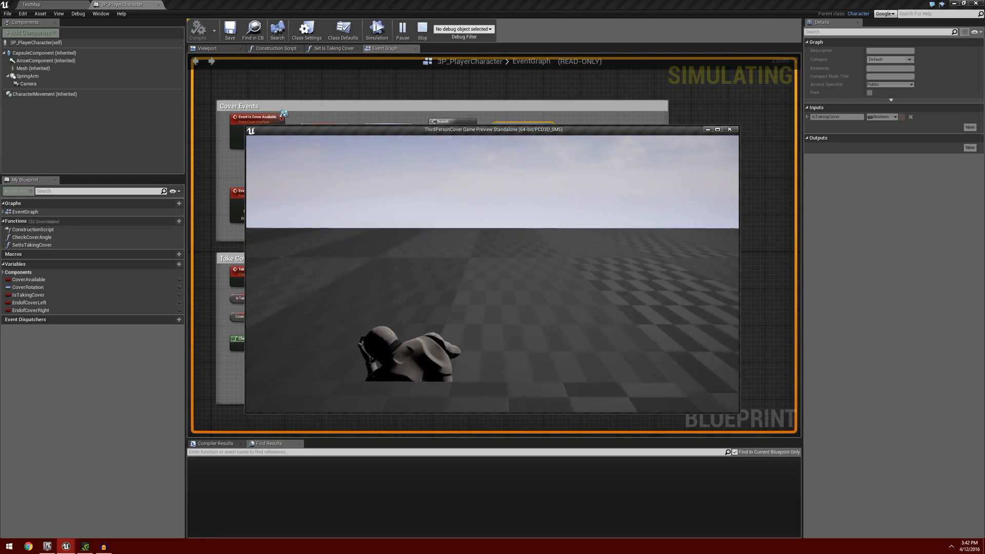
key(e)
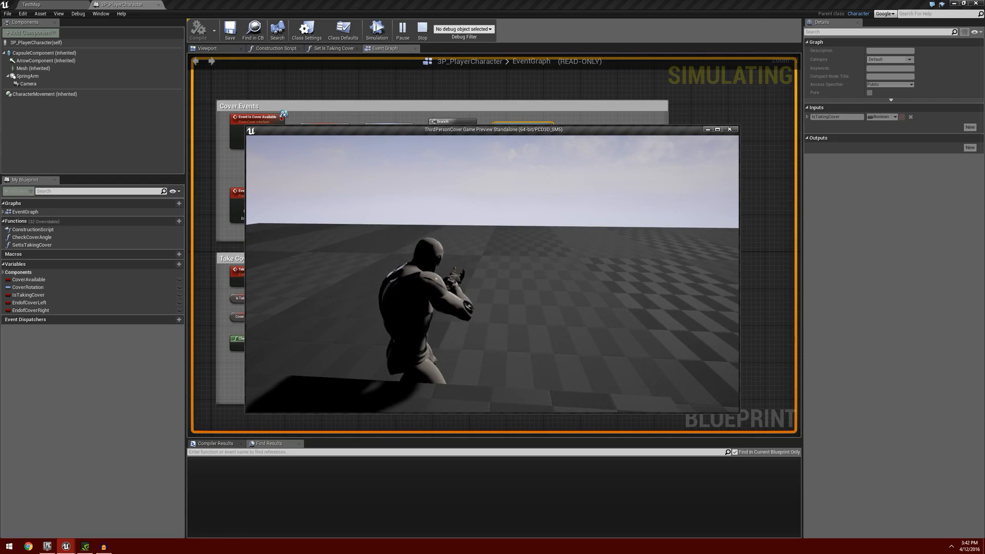
Run the character back to the block, take cover again, test movement towards both ends, and end the play session.
key(w)
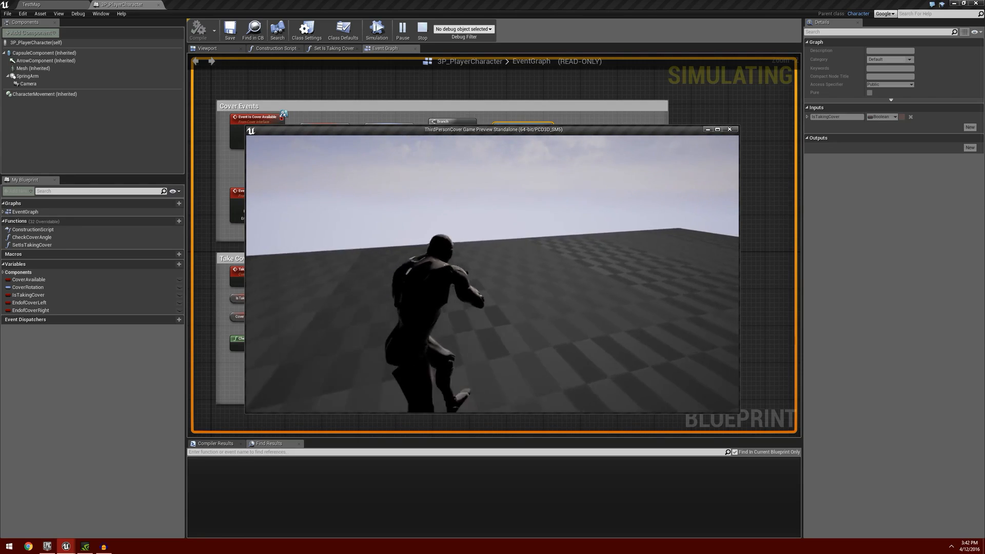
key(w)
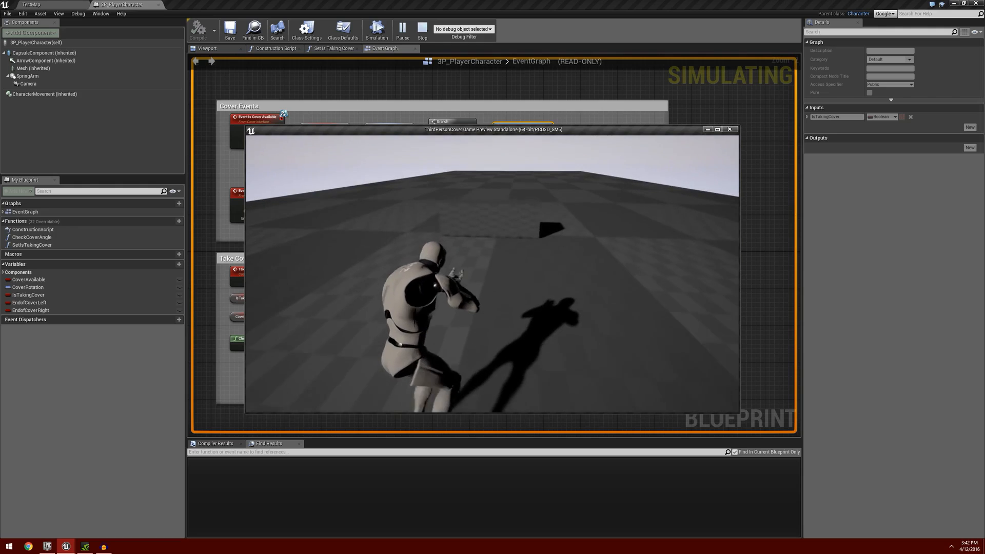
key(e)
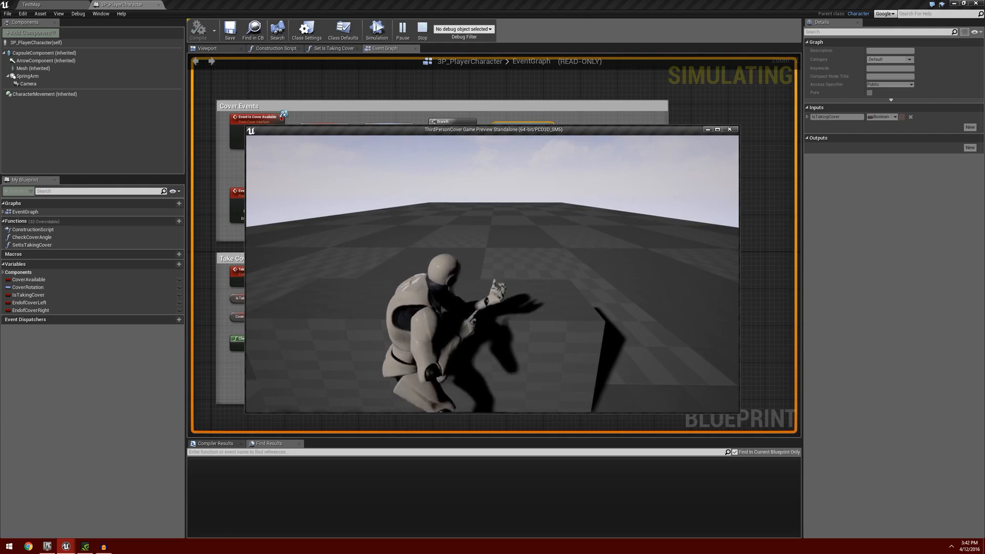
key(d)
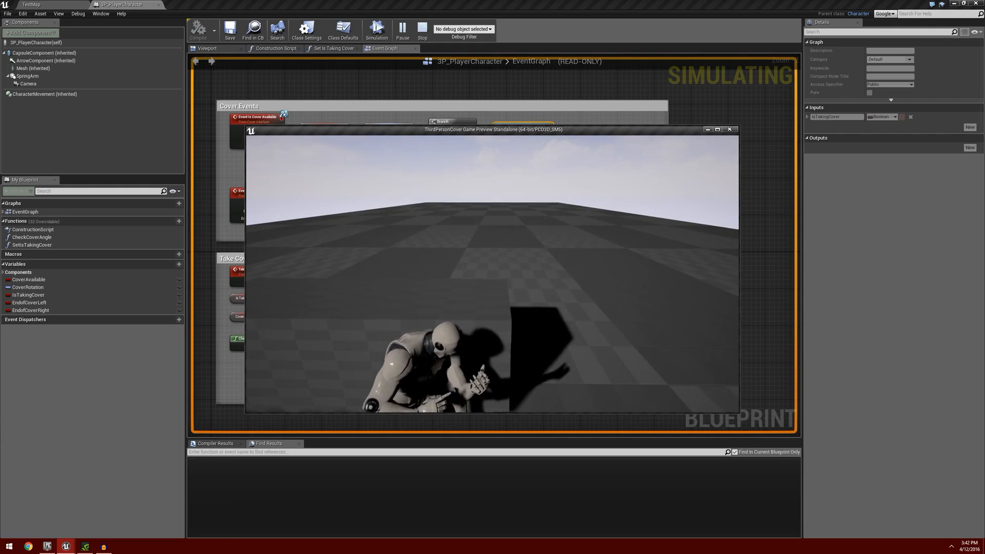
key(a)
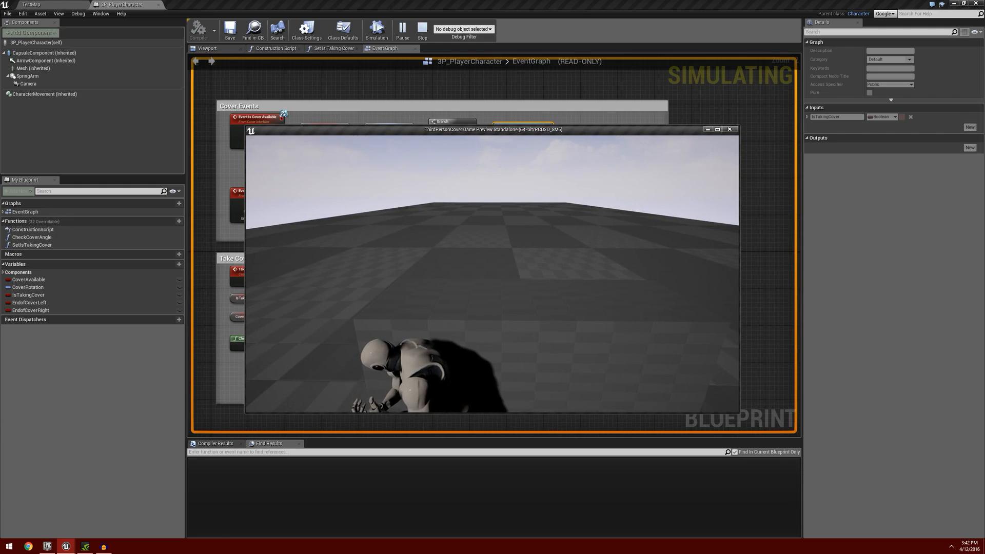
key(Escape)
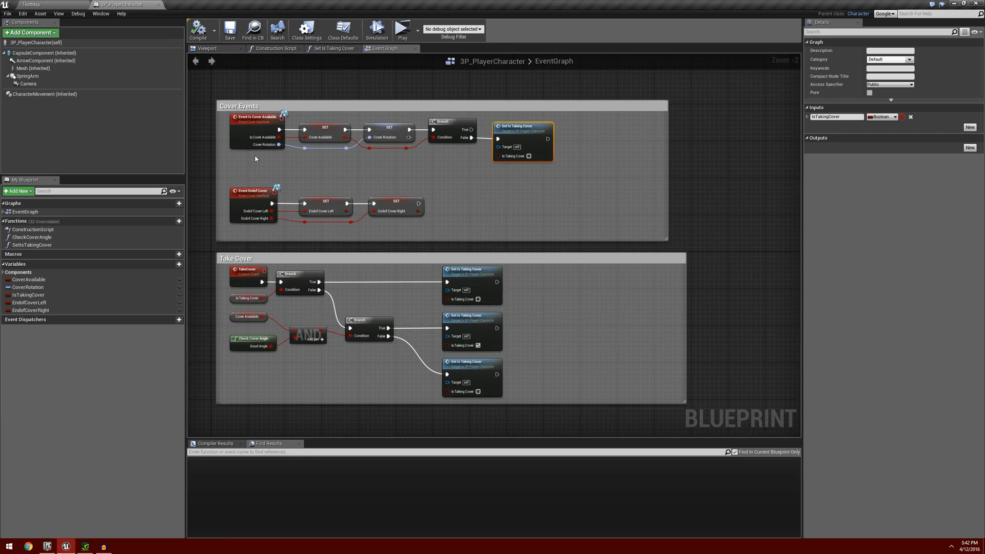
Tighten the layout by moving the three Take Cover calls nearer the Branches and narrowing both comment boxes, and compile the blueprint.
drag(412, 290, 525, 380)
drag(466, 270, 429, 272)
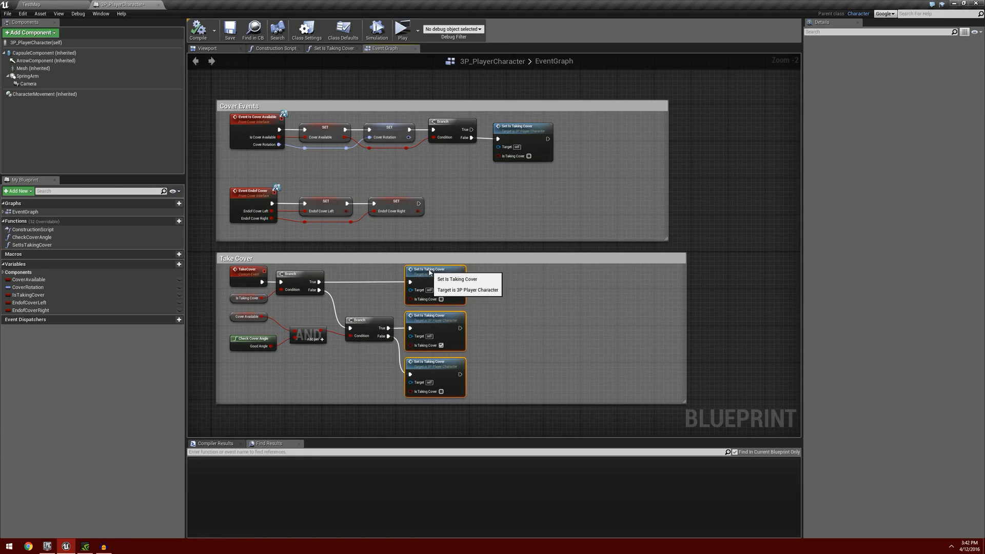
drag(687, 325, 474, 323)
drag(666, 196, 567, 190)
right_drag(570, 329, 619, 287)
click(203, 35)
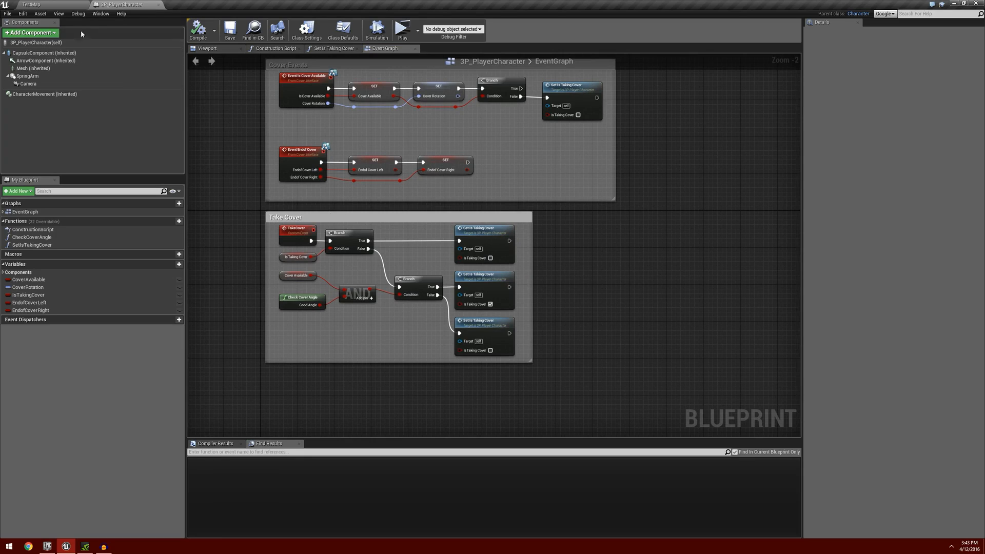
Open 3P_PlayerAnimBP and examine its New State Machine, focusing on the transitions around Rifle Walk, Sprinting and Take Cover.
click(59, 5)
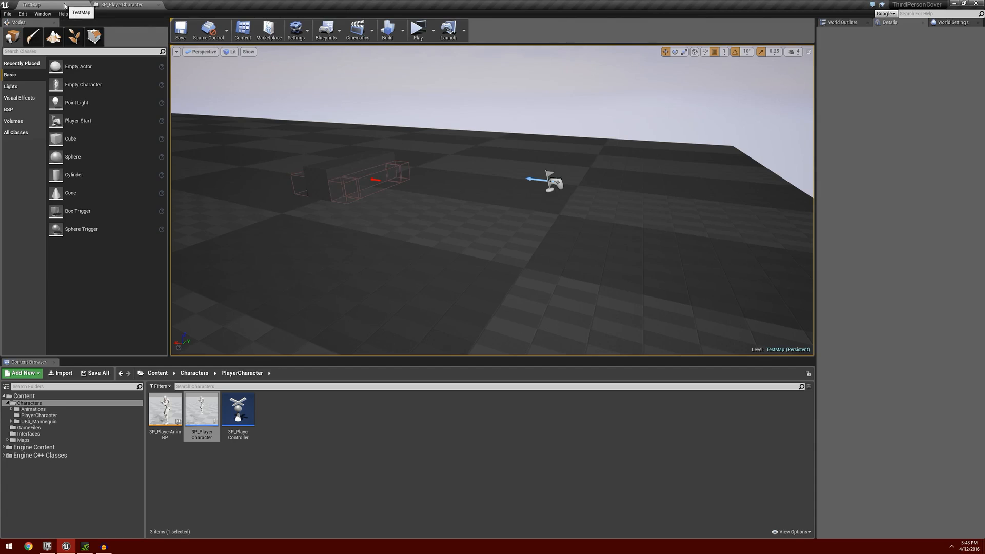
double_click(165, 410)
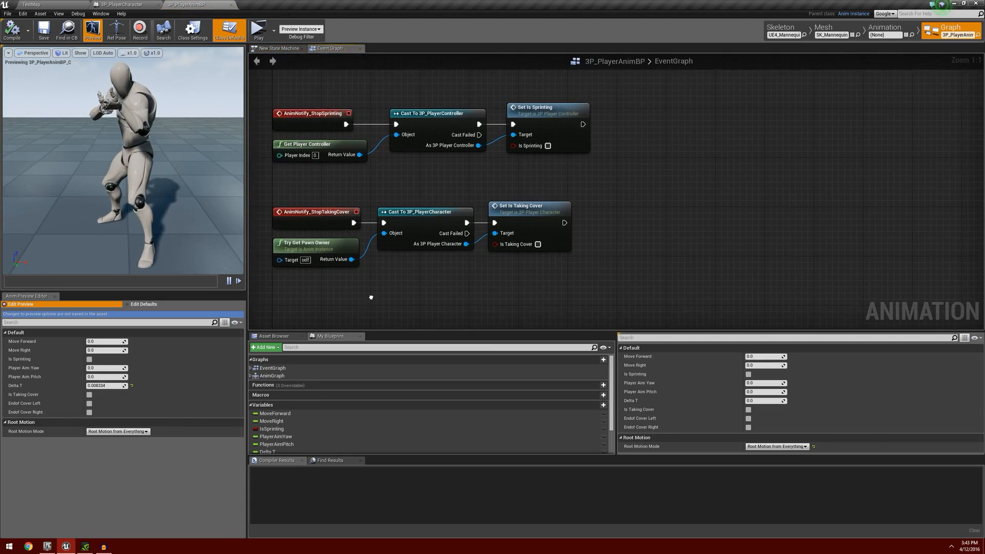
click(279, 49)
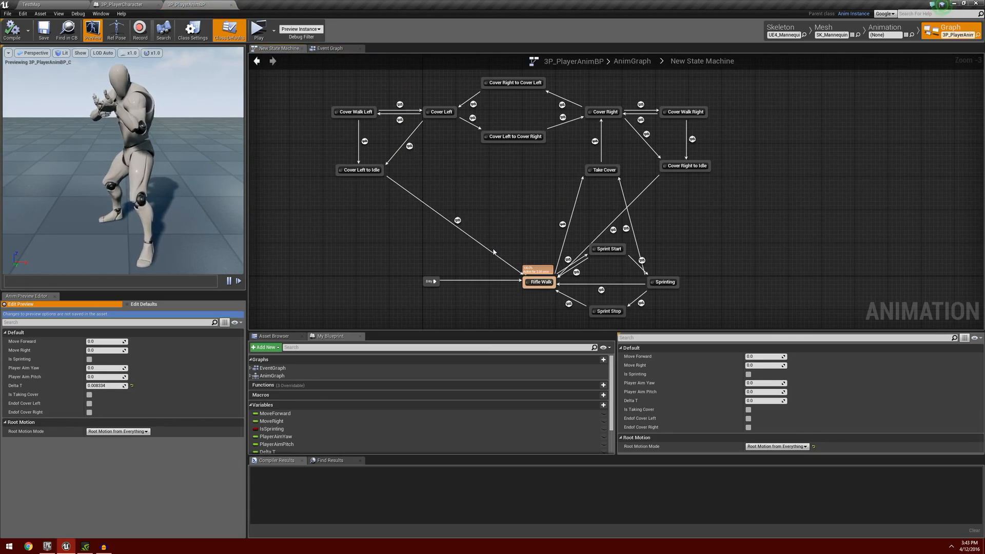
right_drag(503, 256, 415, 237)
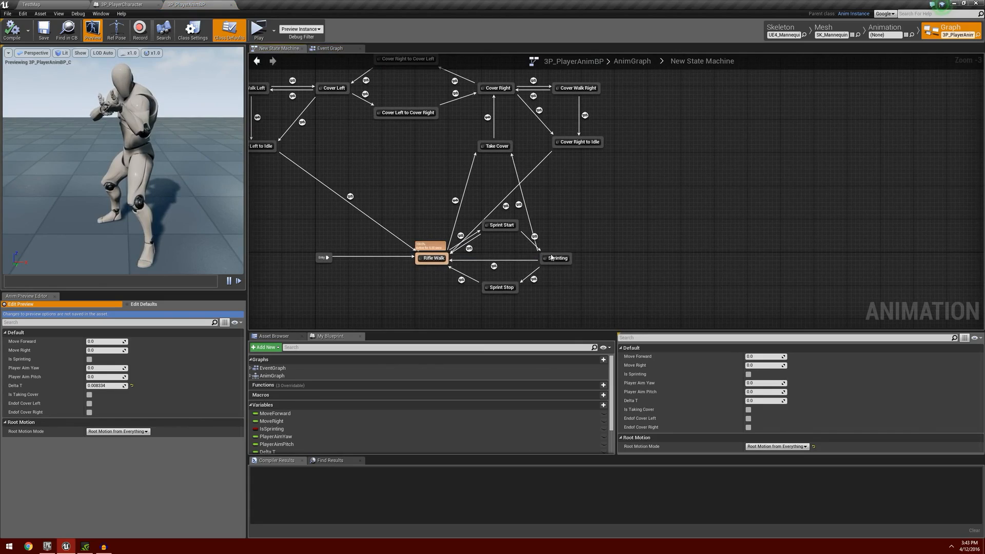
mouse_move(556, 259)
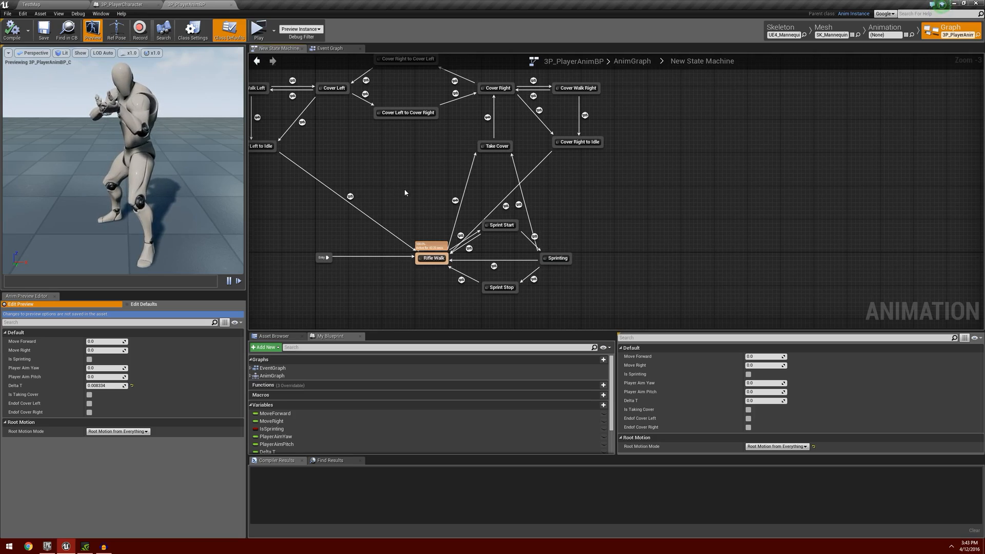
In 3P_PlayerCharacter's SetIsTakingCover function, shift all nodes after the Is Taking Cover setter further along to leave a gap.
click(123, 5)
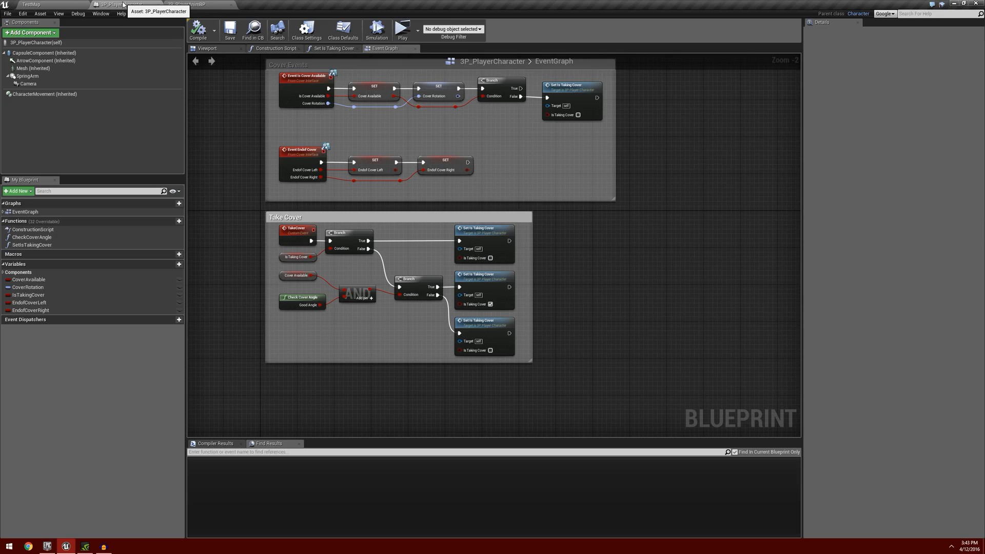
click(333, 49)
right_drag(612, 288, 478, 287)
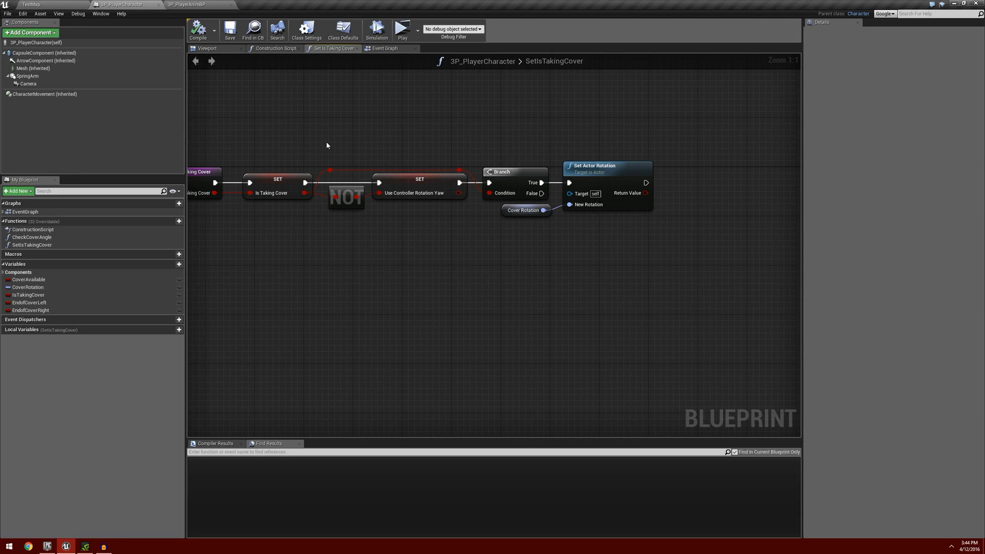
drag(326, 145, 688, 262)
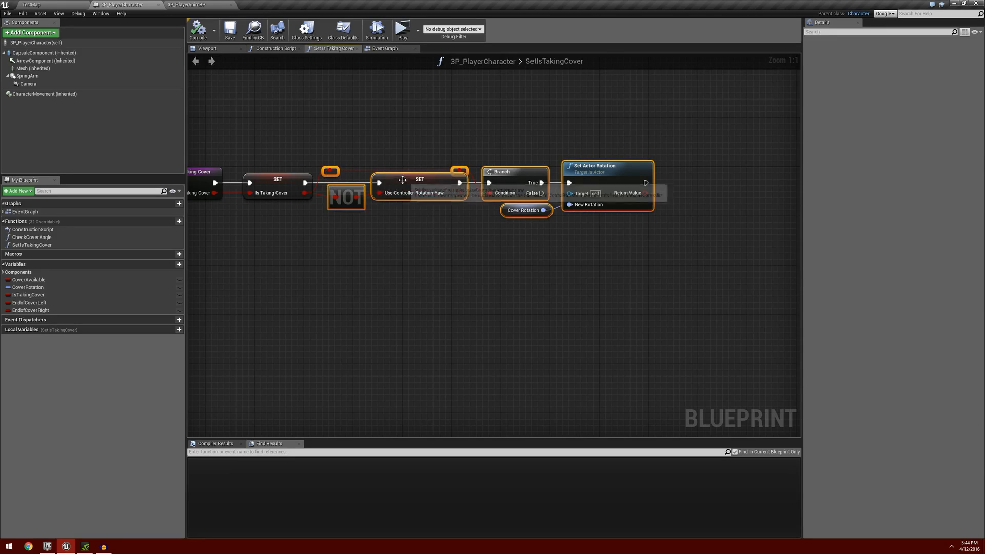
drag(403, 179, 555, 177)
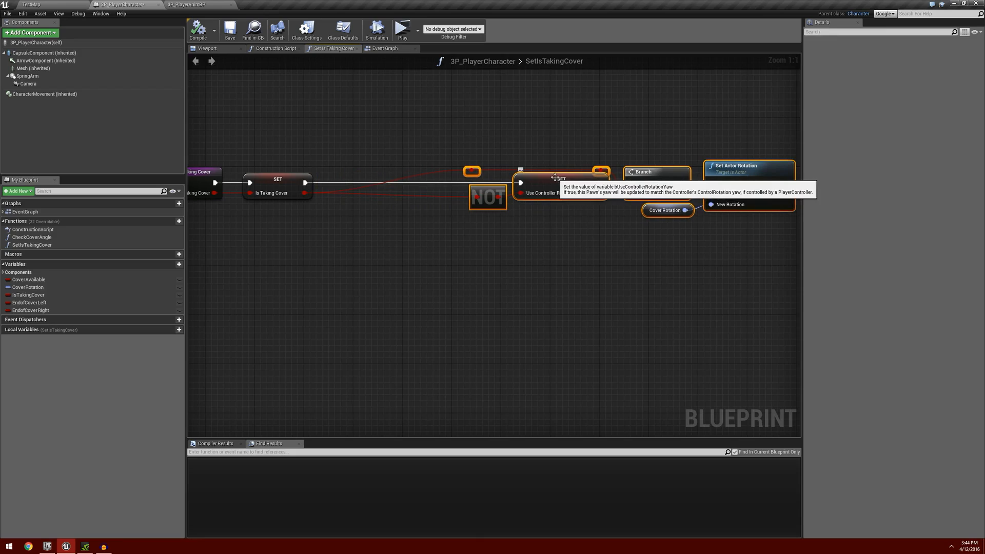
right_drag(453, 226, 477, 245)
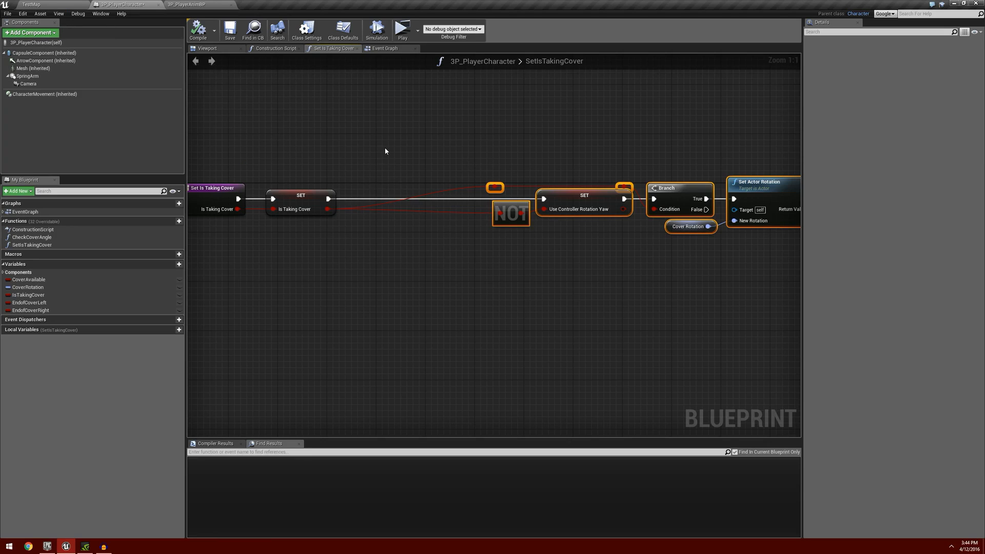
Add an Event BeginPlay node in the empty area above the Cover Events section of the Event Graph.
click(389, 50)
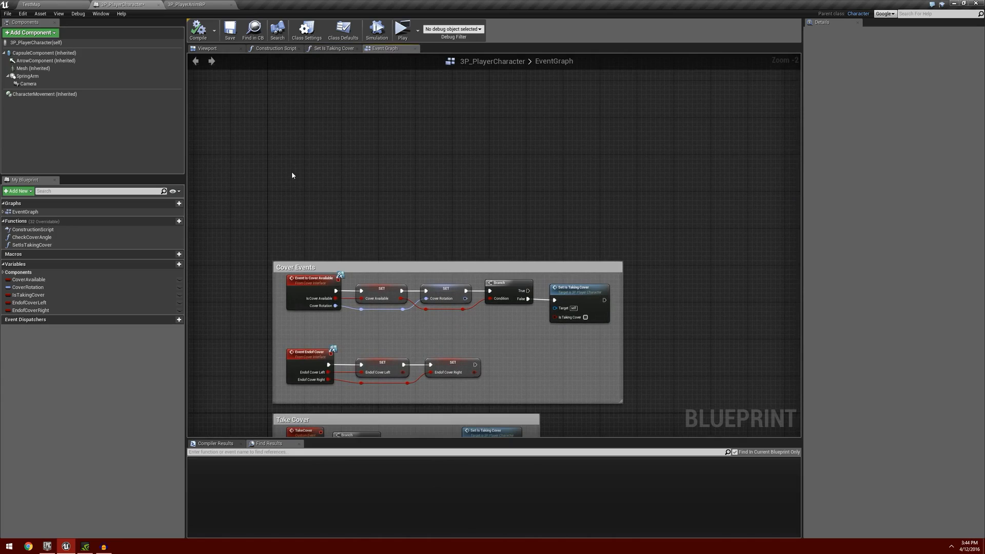
right_click(280, 171)
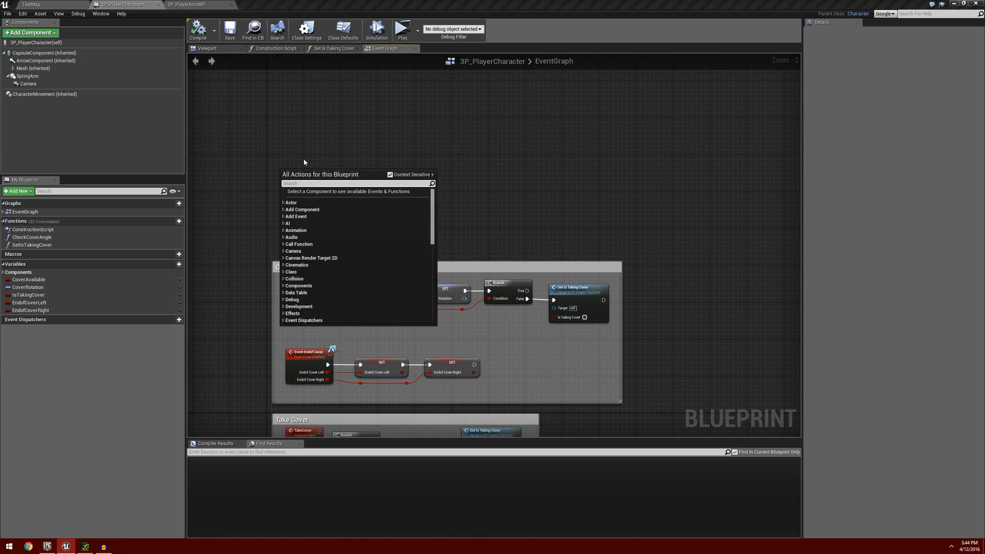
text(beginpa)
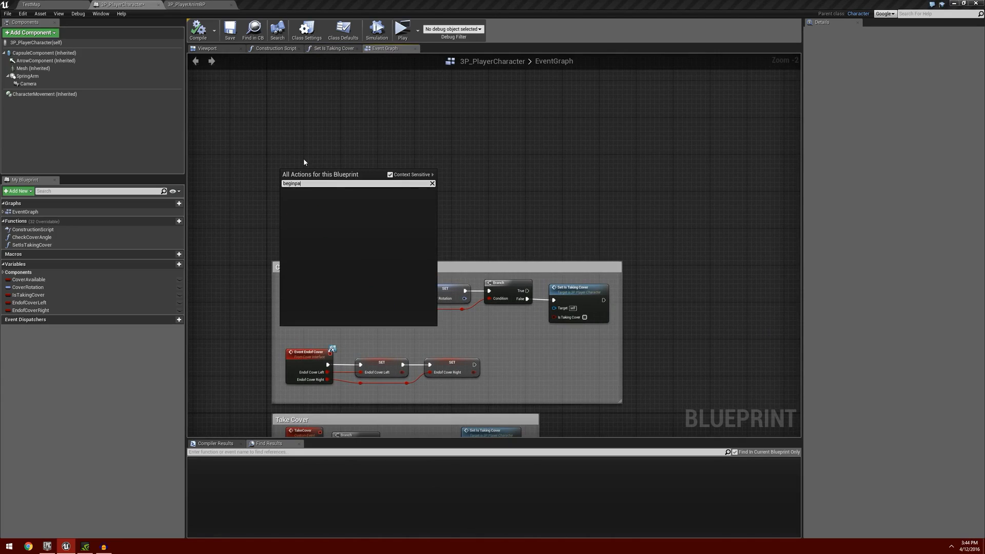
key(Return)
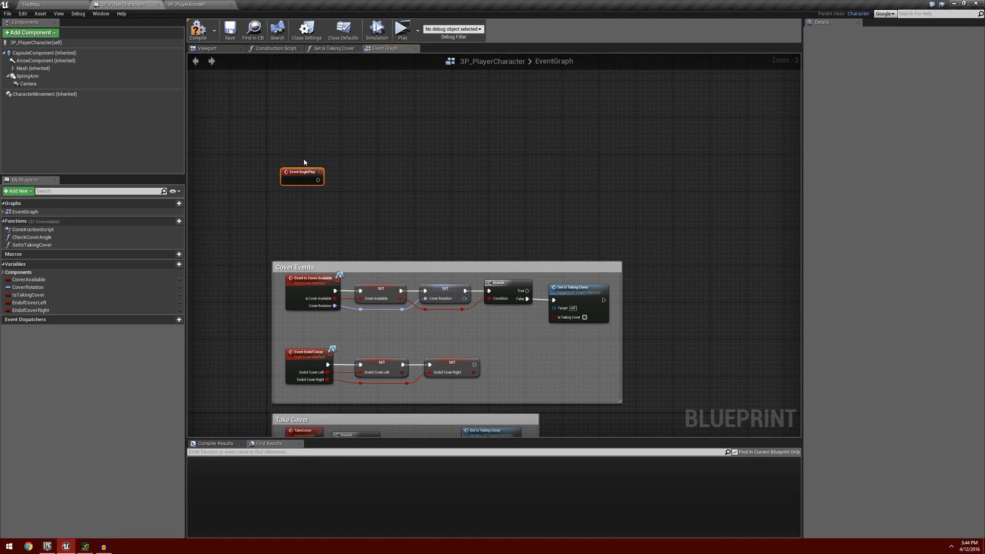
drag(303, 172, 288, 158)
scroll(304, 177, up, 1)
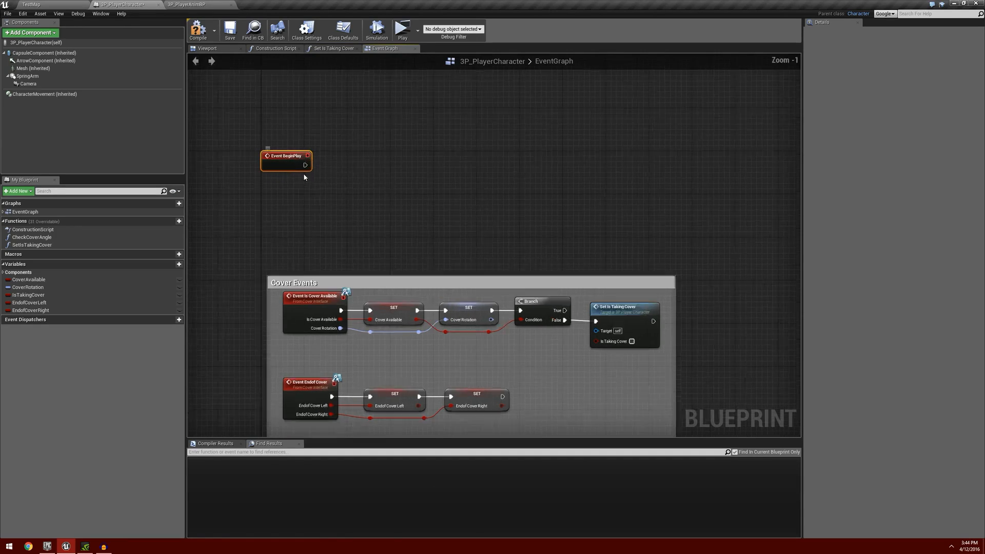
Add a Get Player Controller node and place it directly below Event BeginPlay in the Event Graph.
scroll(304, 177, up, 1)
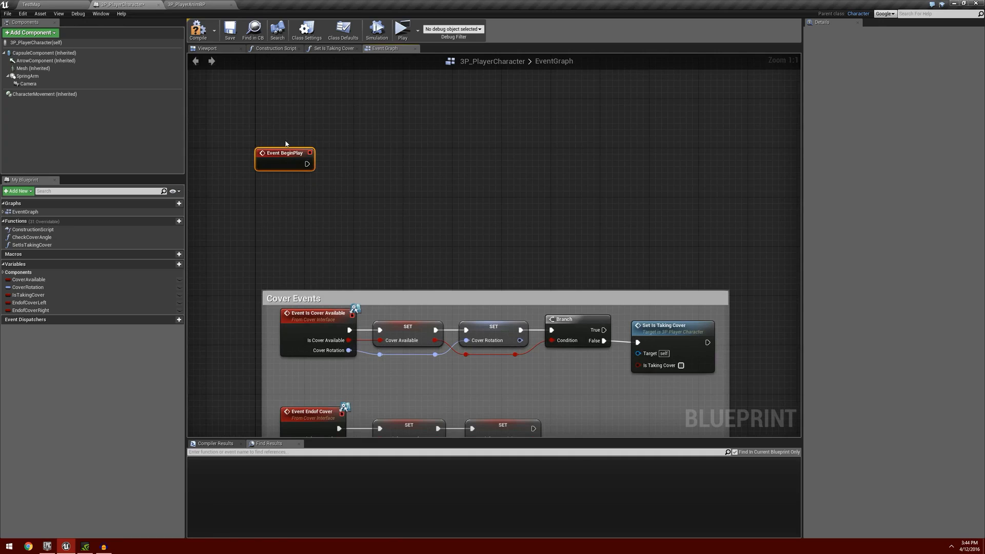
right_click(270, 191)
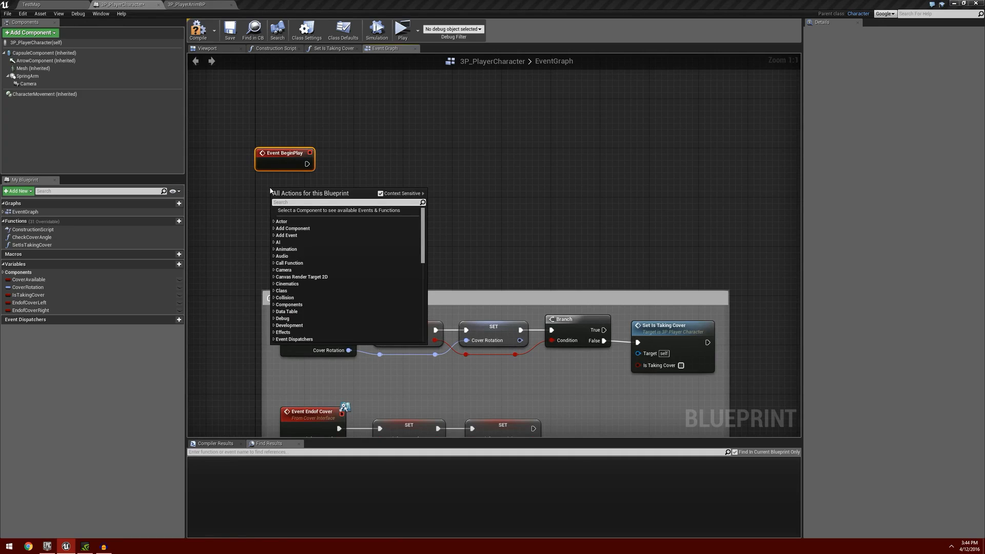
text(get player c)
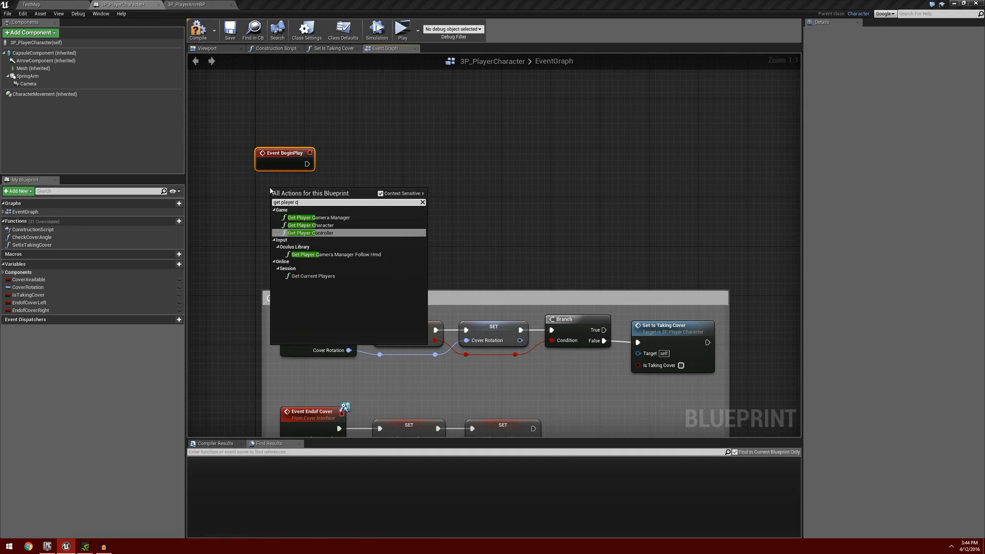
text(on)
key(Return)
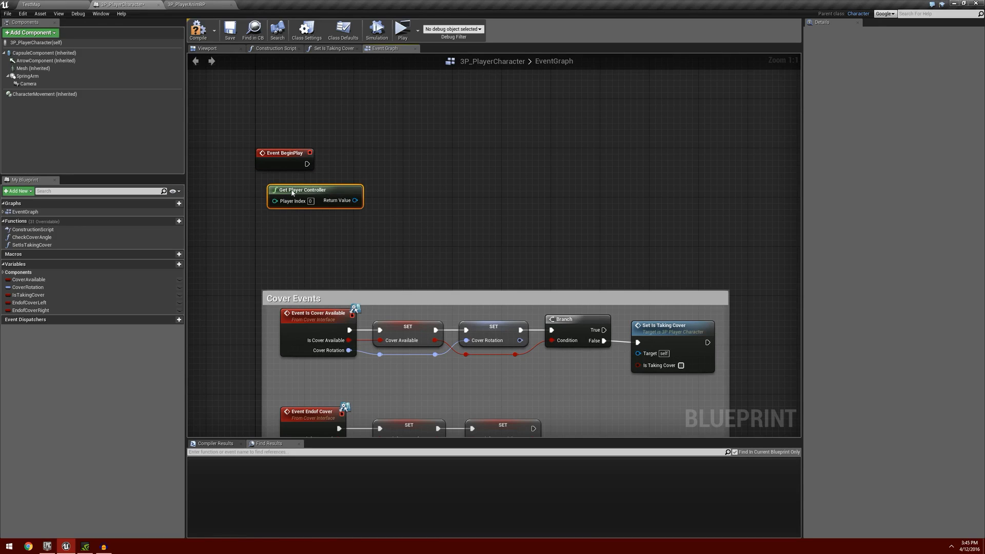
drag(292, 193, 279, 186)
Cast the Get Player Controller return value to 3P_PlayerController and run the cast from Event BeginPlay.
drag(343, 194, 373, 168)
text(cast)
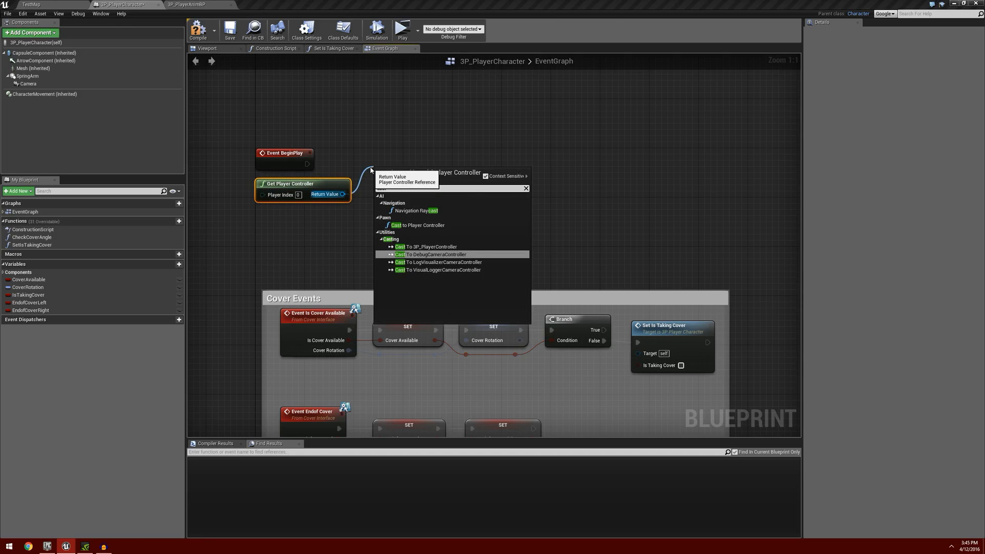
click(426, 247)
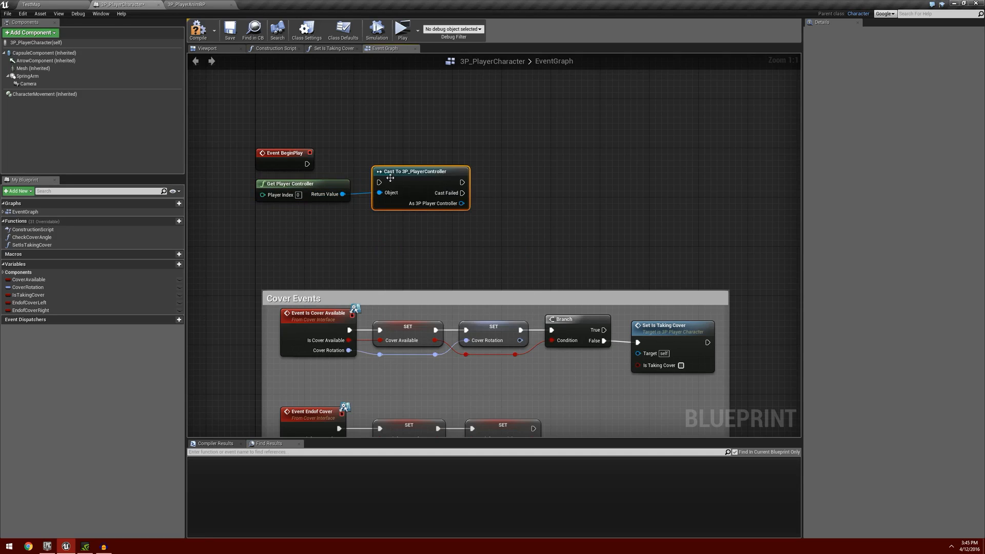
drag(307, 164, 373, 164)
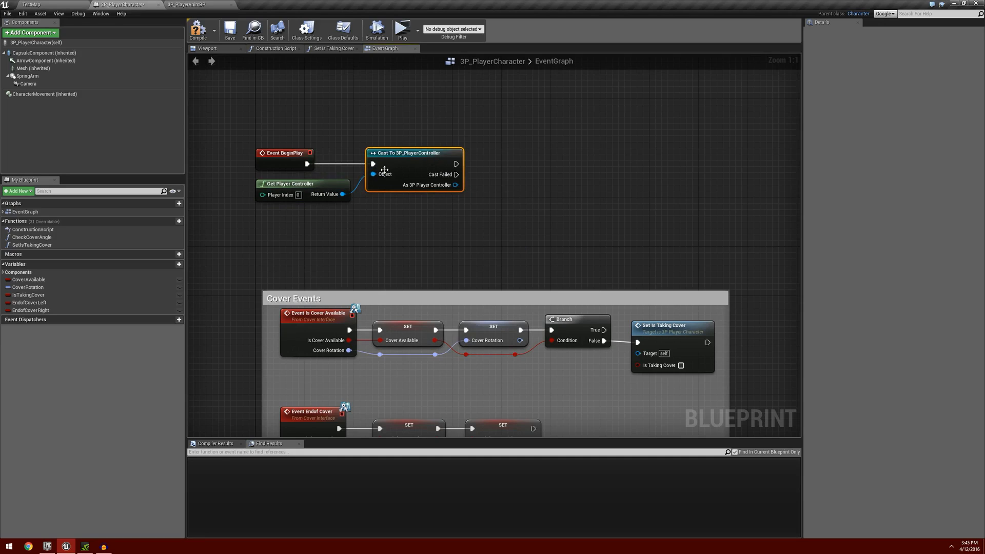
Promote the cast's As 3P Player Controller output to a variable named PlayerController, place its setter beside the cast, and compile and save the blueprint.
right_click(455, 186)
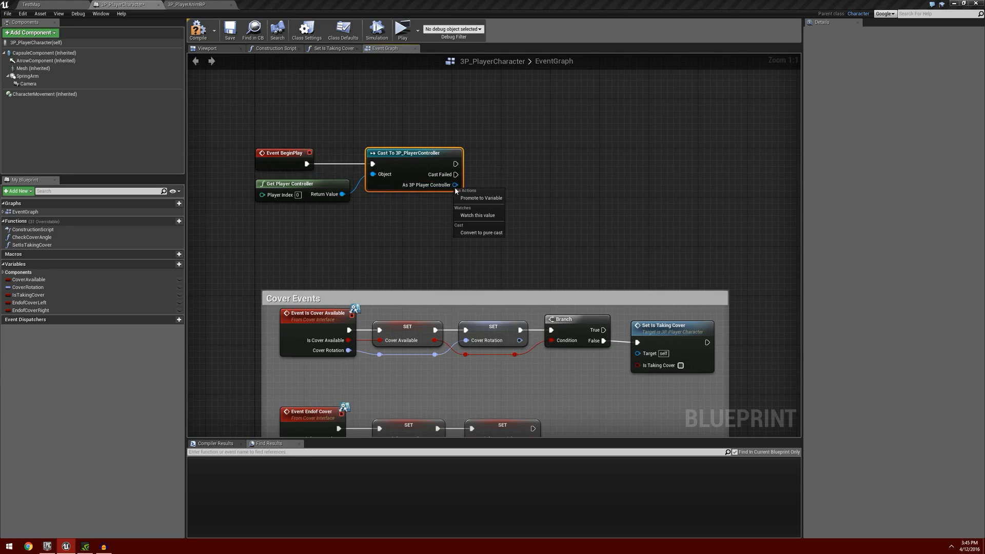
click(507, 199)
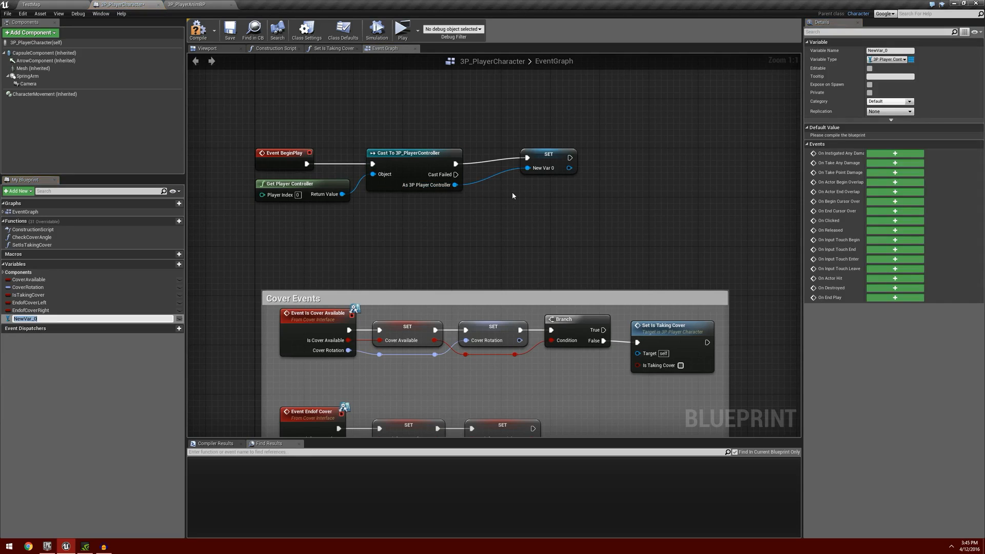
text(PlayerController)
key(Return)
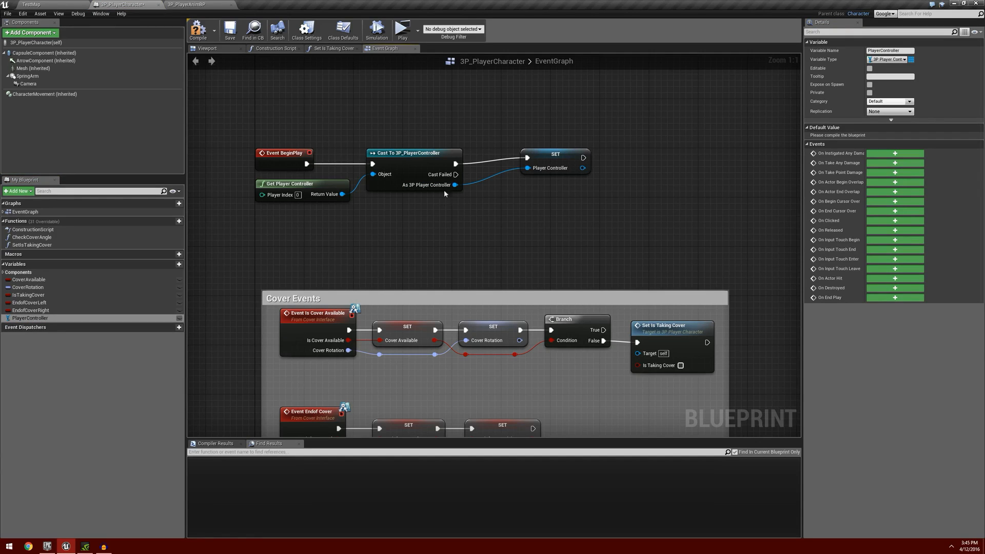
drag(537, 158, 493, 164)
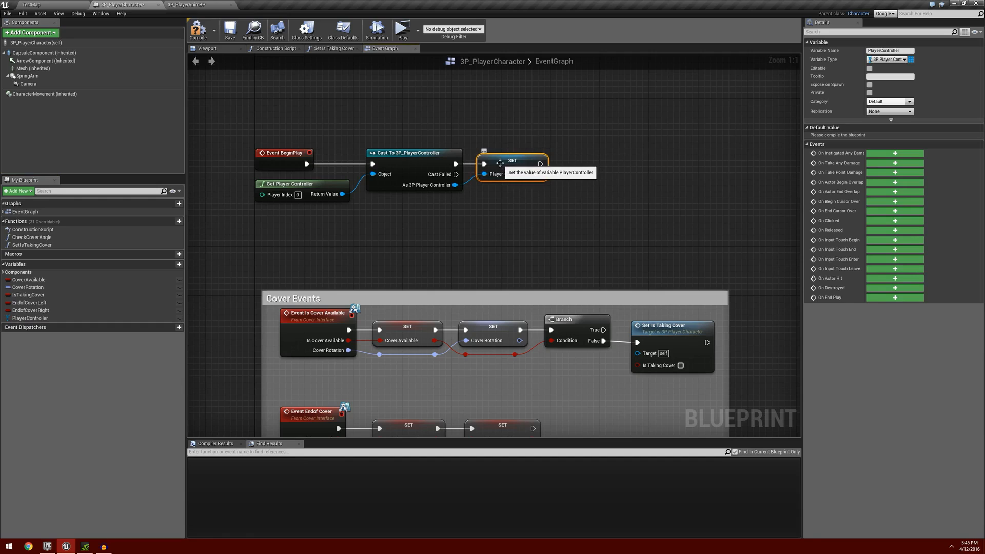
click(198, 31)
click(229, 32)
In the SetIsTakingCover function, add a PlayerController getter and call the Set Is Sprinting event on it.
click(338, 49)
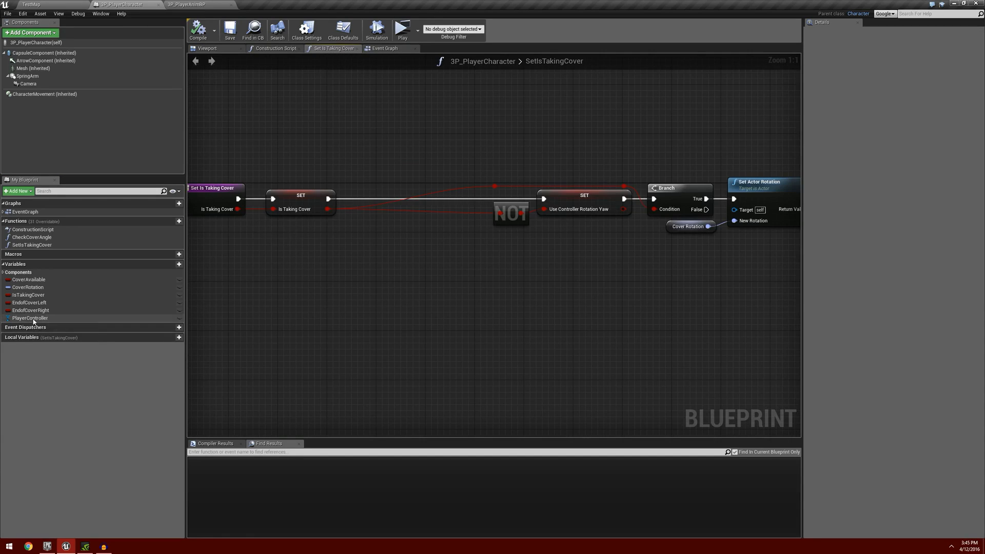
drag(30, 318, 296, 239)
click(302, 246)
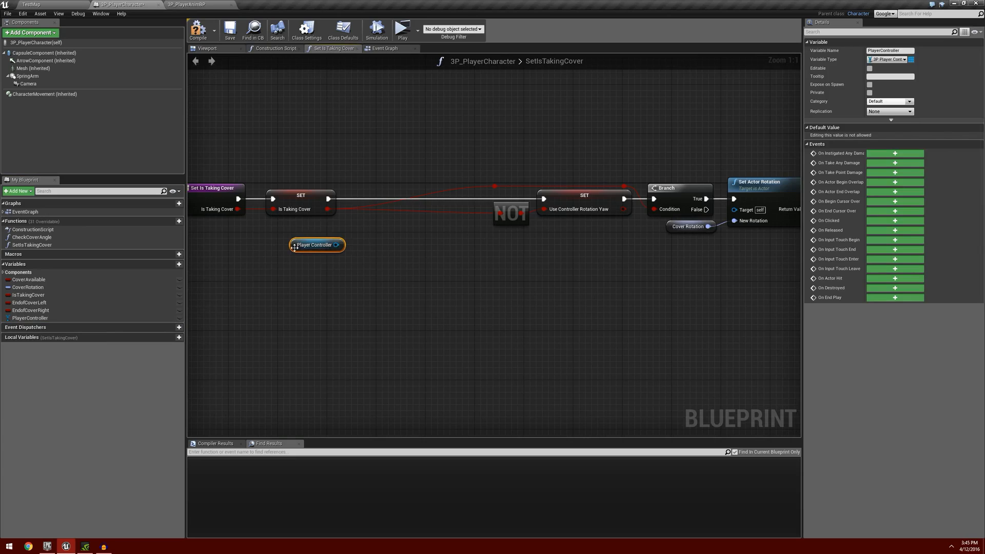
drag(324, 232, 360, 221)
text(se)
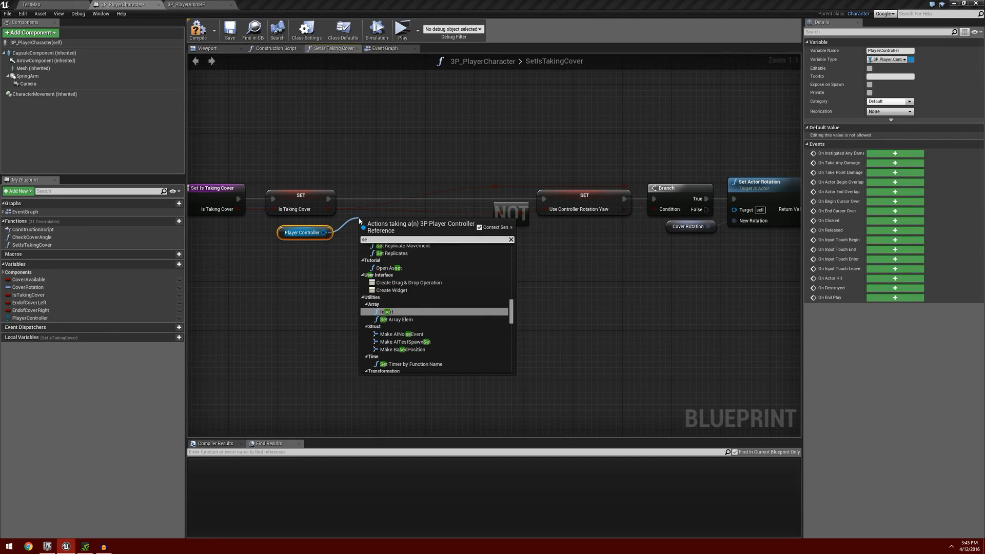
text(t is sprint)
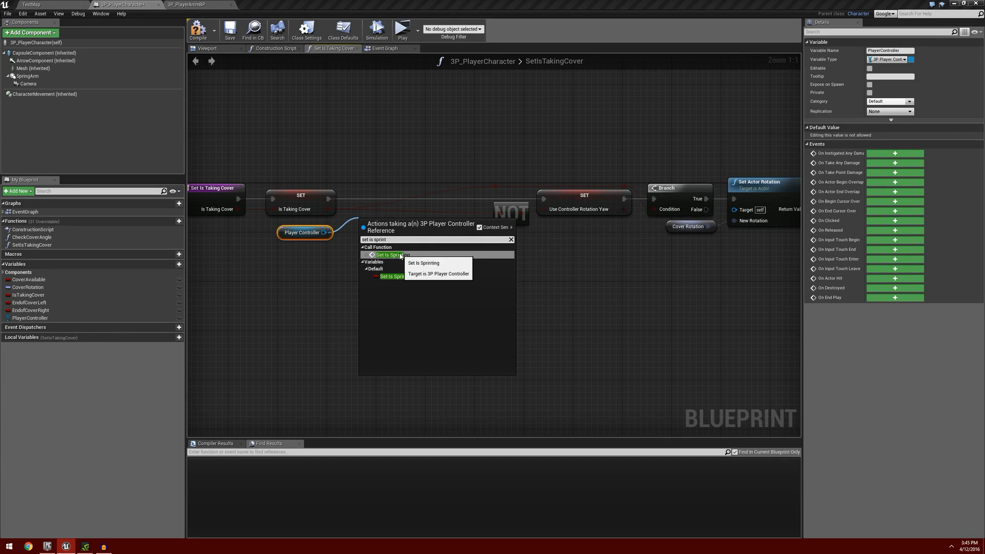
click(393, 255)
Wire Set Is Sprinting between the Is Taking Cover and Use Controller Rotation Yaw setters, with Is Sprinting left unchecked.
drag(397, 242, 403, 199)
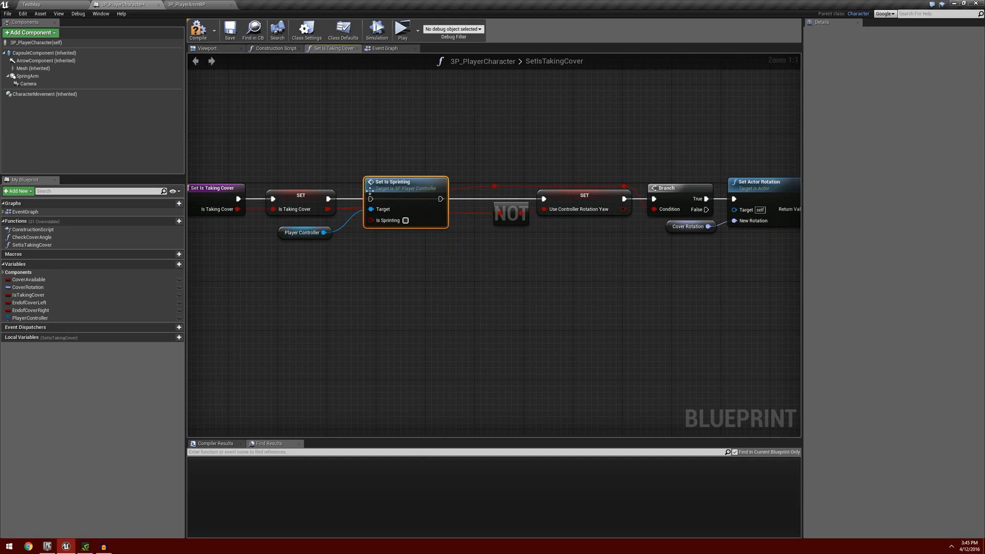
drag(329, 199, 370, 199)
drag(440, 198, 543, 199)
drag(389, 186, 376, 186)
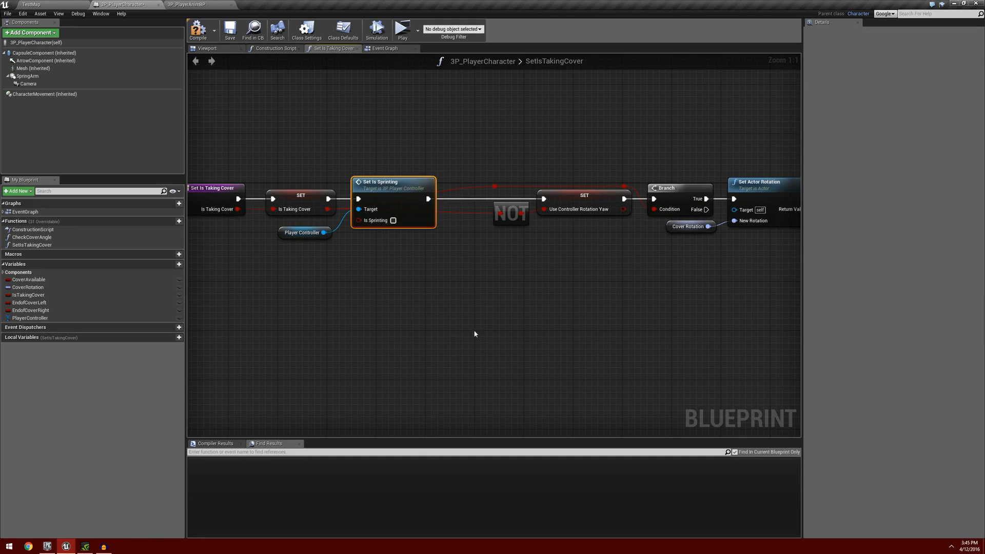
Move the NOT, Use Controller Rotation Yaw, Branch and Set Actor Rotation nodes closer to Set Is Sprinting.
right_drag(562, 333, 473, 328)
click(409, 136)
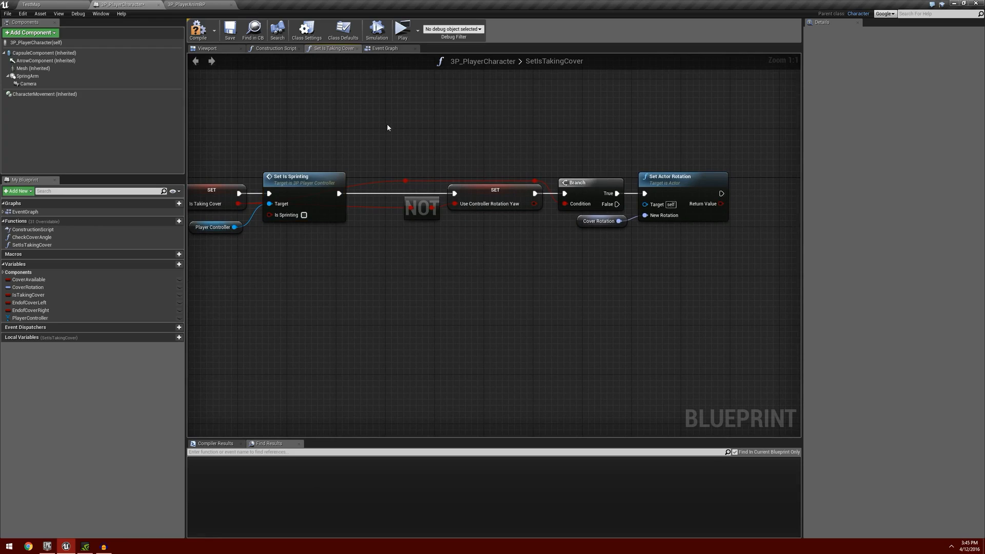
drag(388, 127, 647, 247)
Route the Is Taking Cover wire above Set Is Sprinting by raising its reroute nodes and adding another that feeds the NOT node.
drag(466, 189, 276, 165)
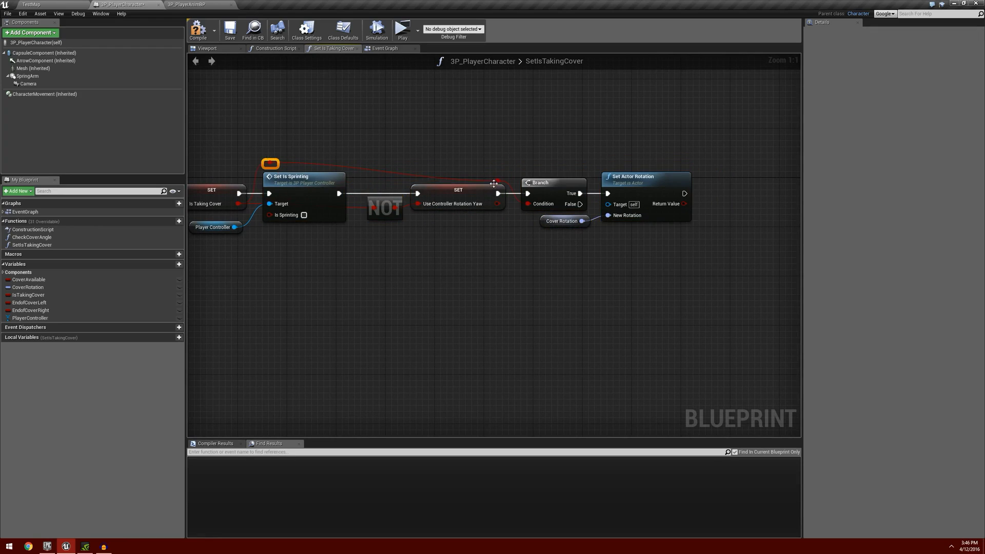
drag(493, 184, 488, 165)
double_click(351, 164)
drag(351, 163, 374, 208)
right_drag(423, 287, 462, 292)
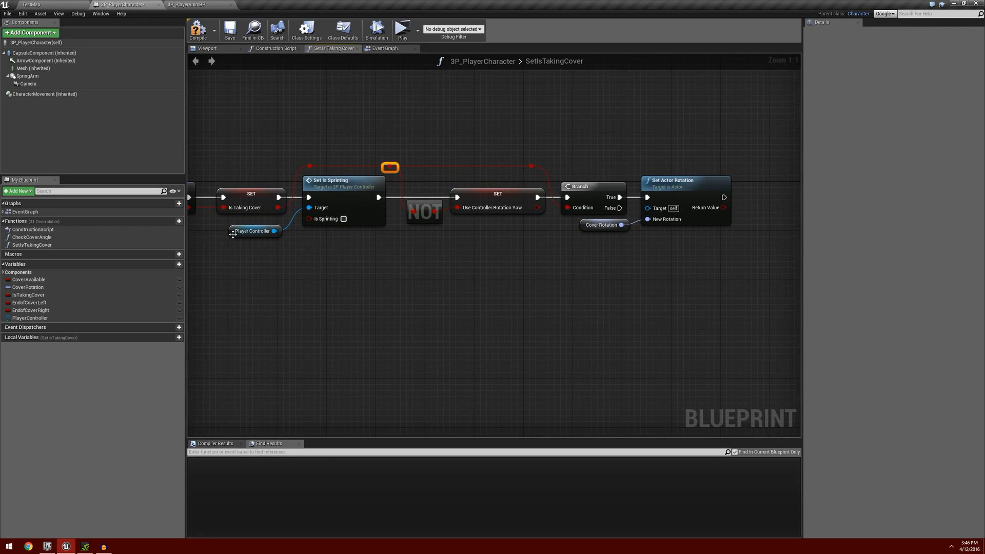
Tidy SetIsTakingCover by moving the Player Controller getter nearer its setter and closing the remaining gaps between nodes, and compile and save the blueprint.
drag(233, 234, 239, 228)
click(334, 243)
drag(386, 165, 374, 165)
drag(418, 149, 659, 237)
drag(493, 215, 480, 215)
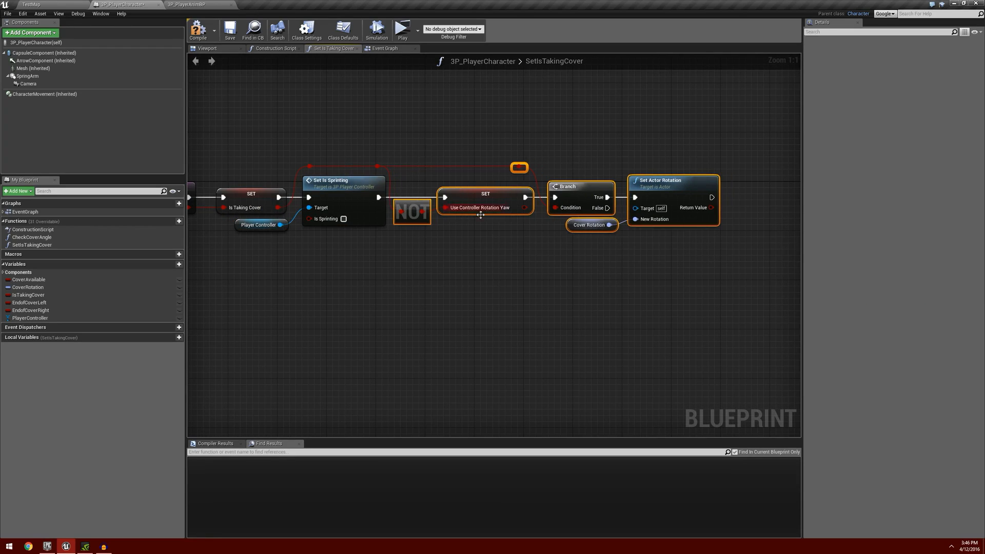
click(549, 280)
drag(257, 138, 673, 275)
right_drag(673, 275, 737, 271)
drag(300, 188, 288, 188)
click(421, 275)
right_drag(421, 275, 433, 273)
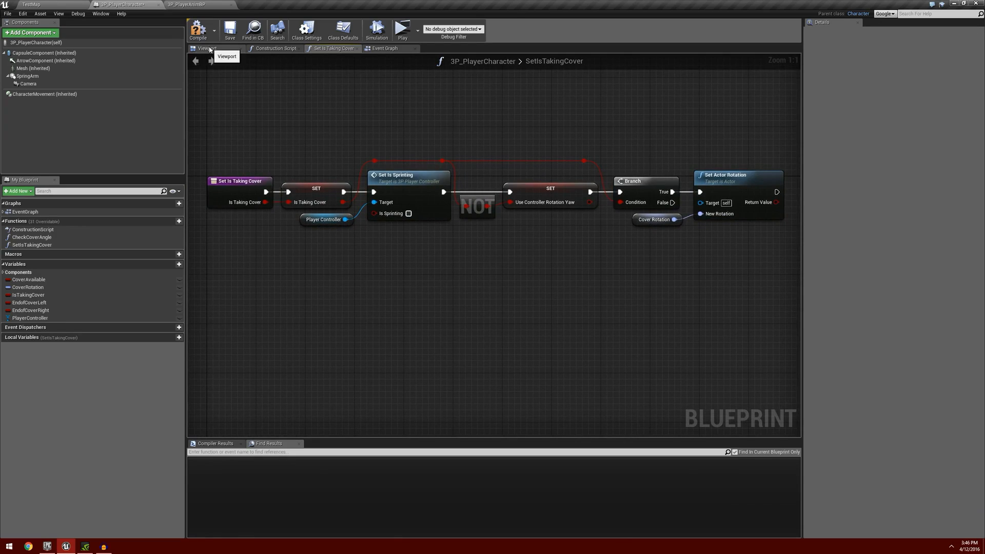
click(198, 29)
click(230, 30)
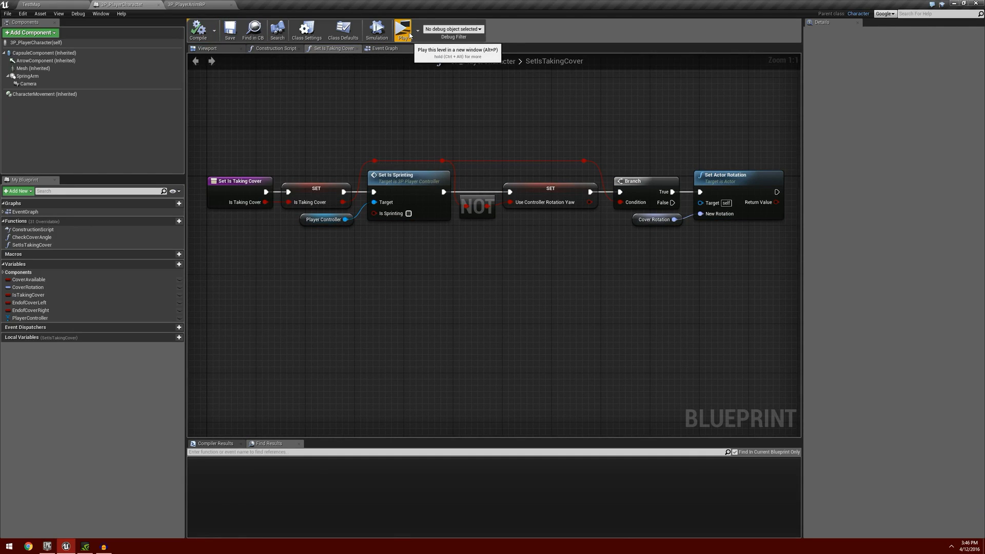
Play-test the level, moving the character around the cover box and repeatedly taking and leaving cover, and end the preview.
click(409, 34)
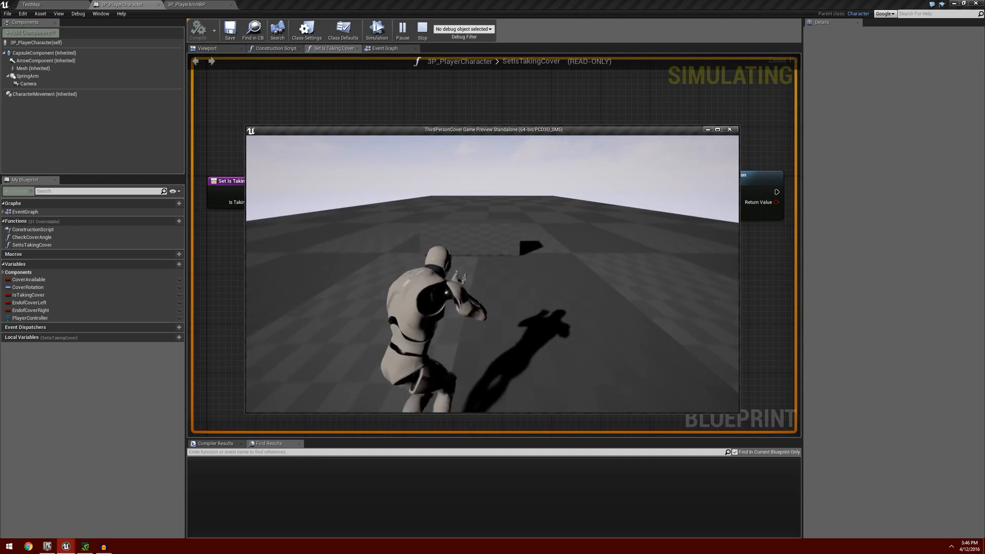
key(w)
key(e)
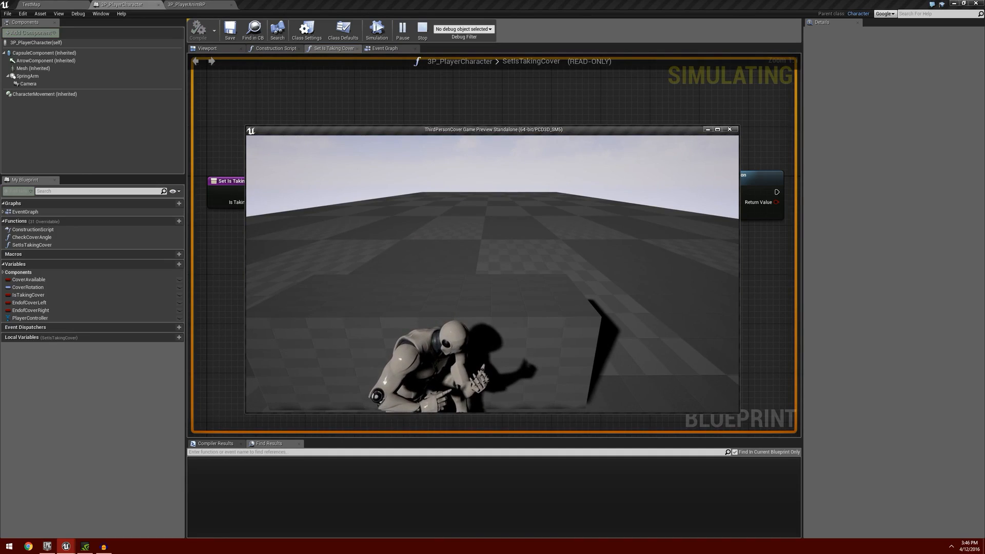
key(e)
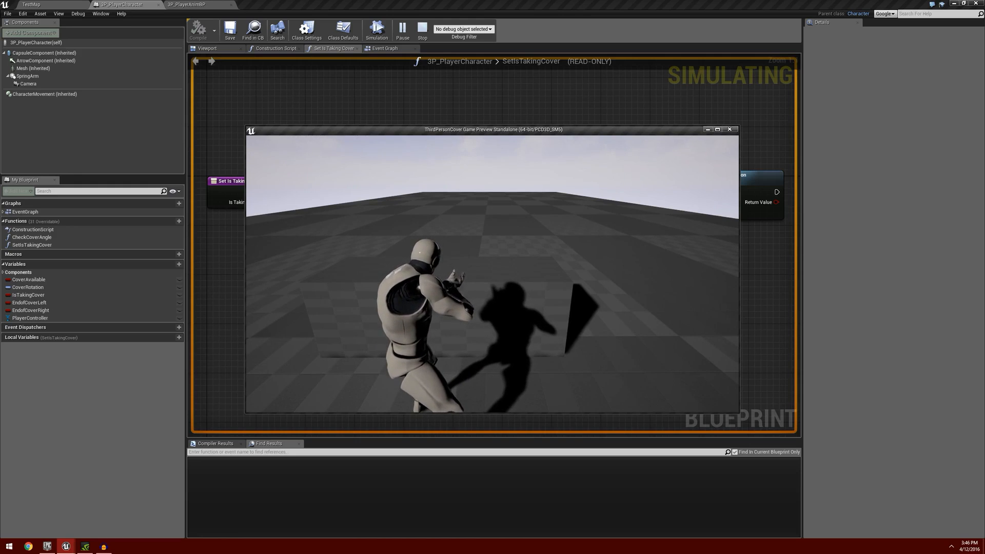
key(w)
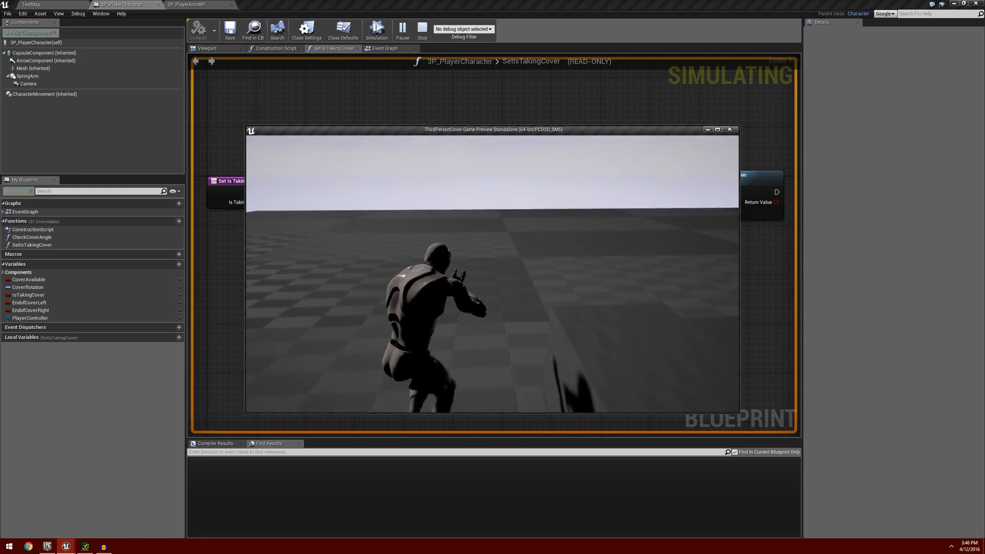
key(w)
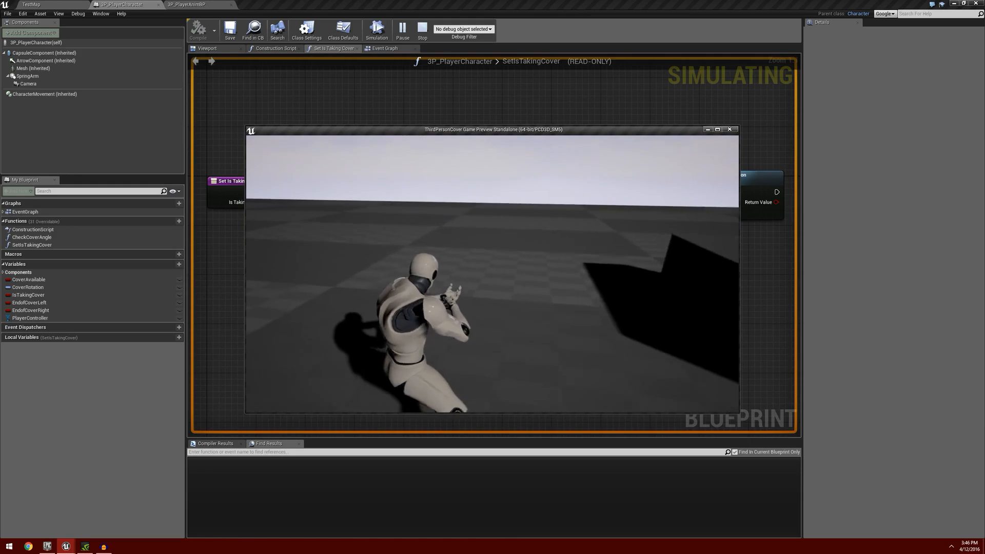
key(w)
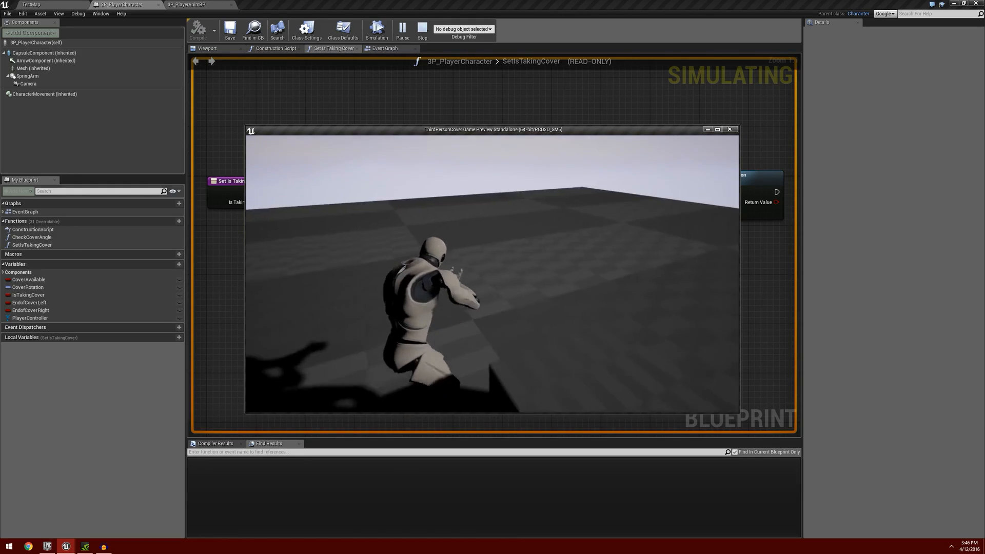
key(w)
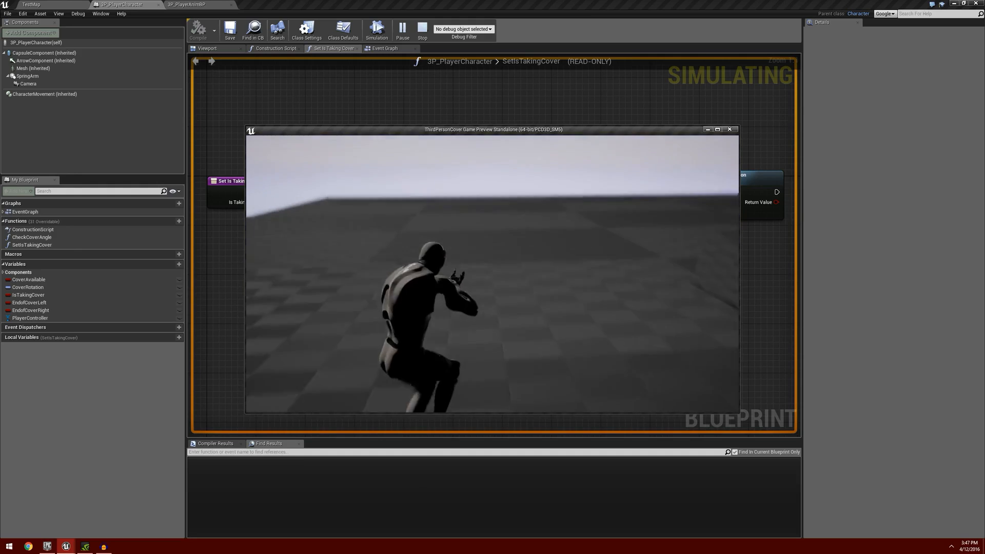
key(w)
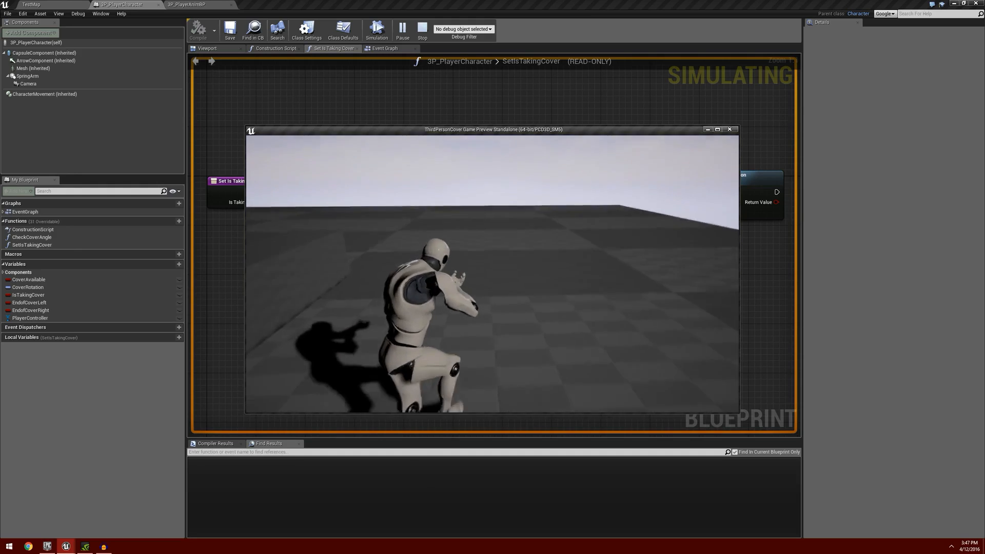
key(w)
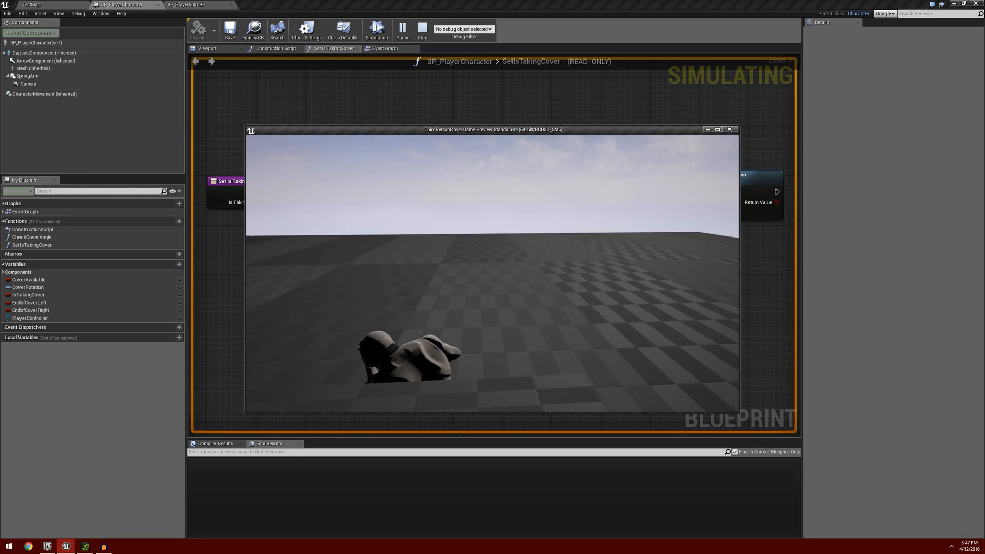
key(e)
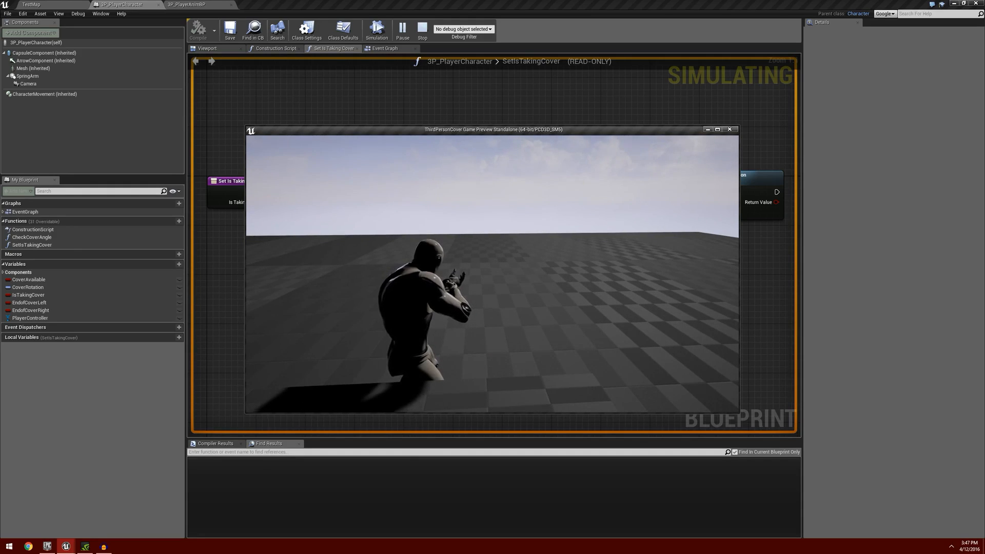
key(Escape)
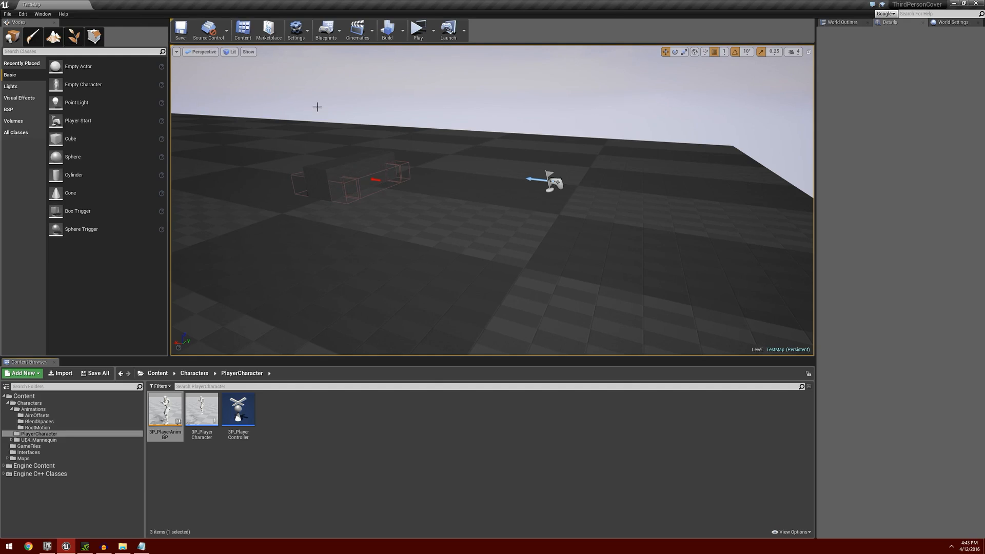
In the project's Input settings, add a new action mapping named AimButton.
click(22, 14)
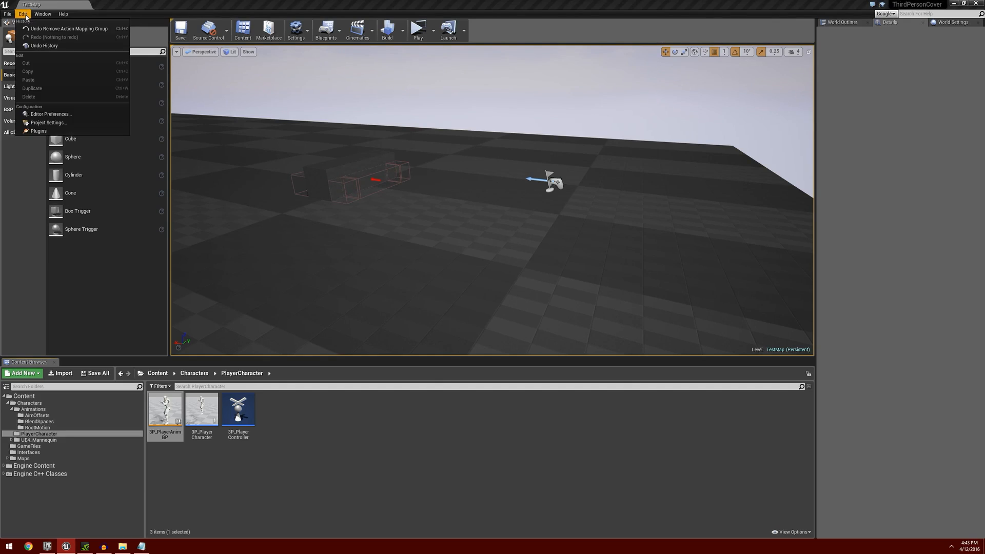
click(48, 123)
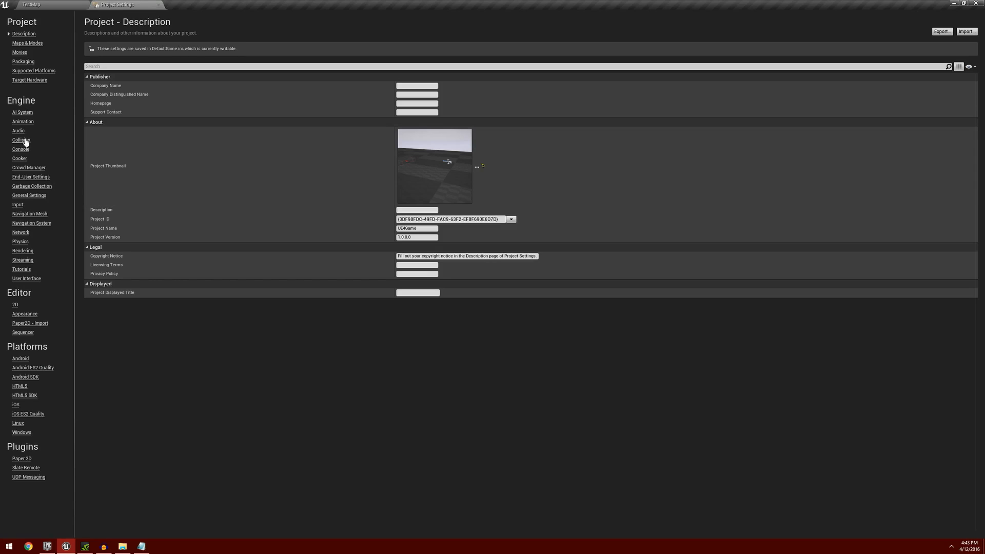
click(18, 205)
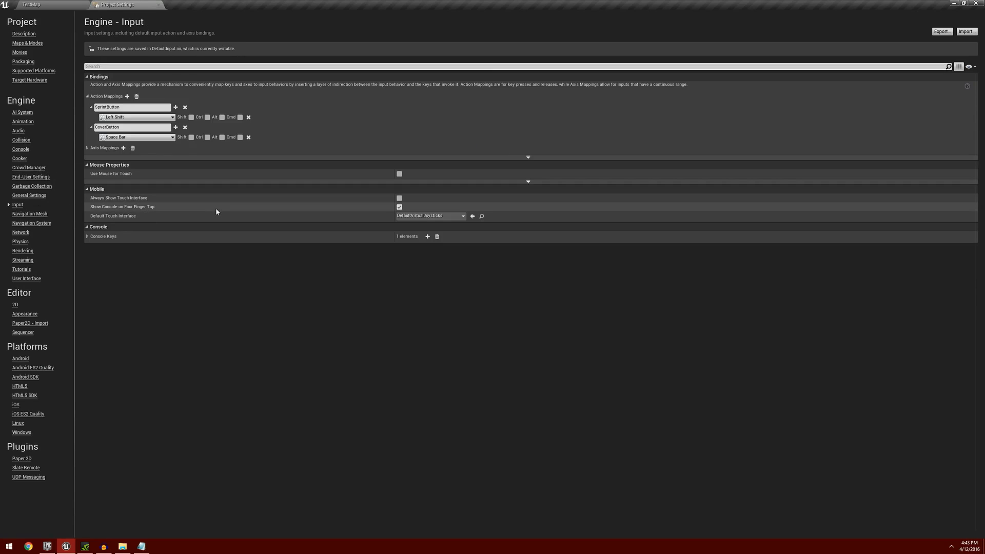
click(127, 97)
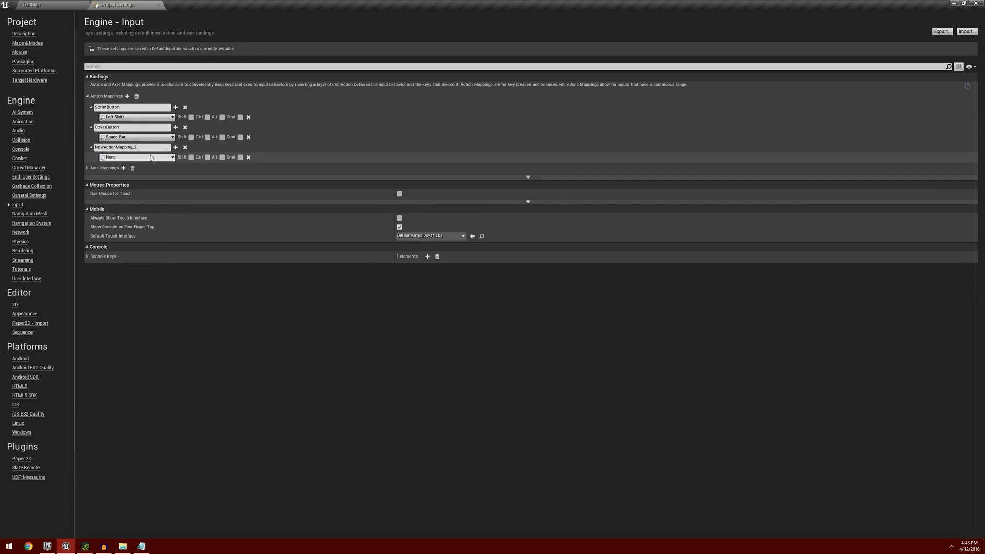
click(111, 148)
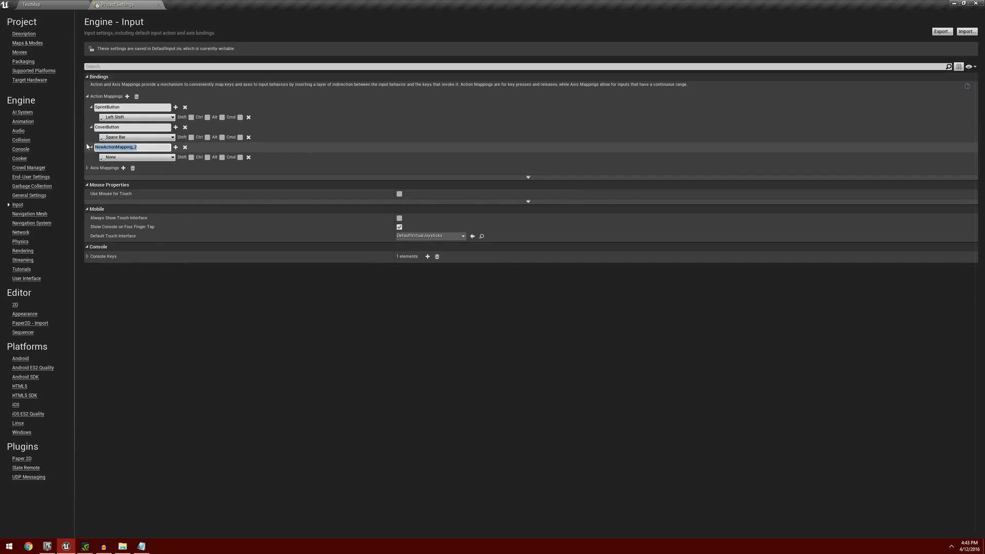
text(AimButt)
text(on)
key(Return)
Bind the AimButton action to Right Mouse Button and close the project settings.
click(145, 157)
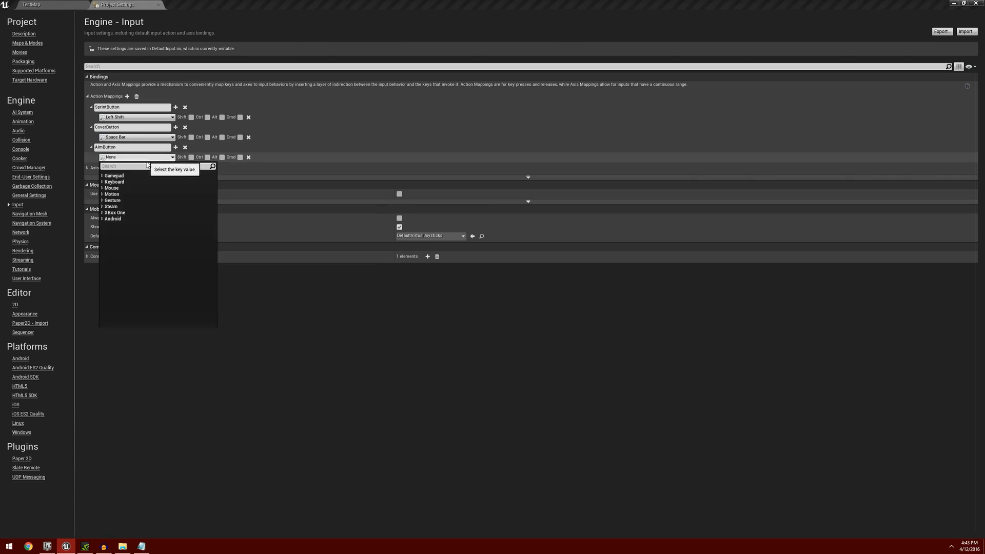
click(145, 188)
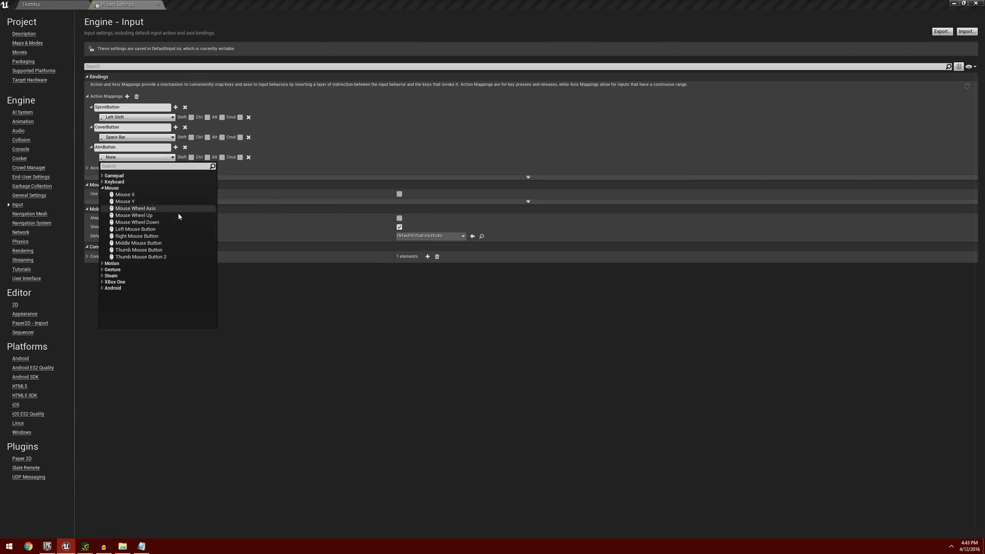
click(169, 236)
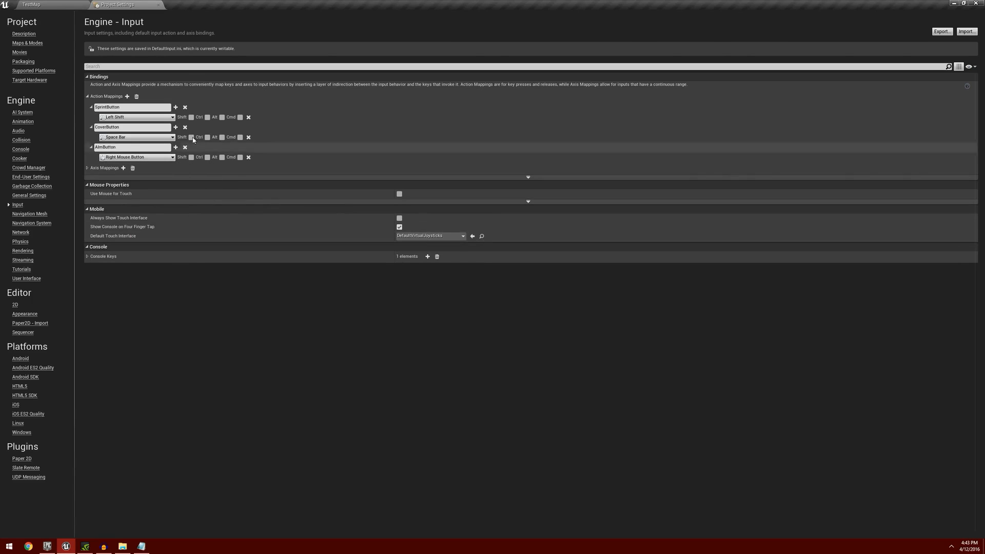
click(158, 4)
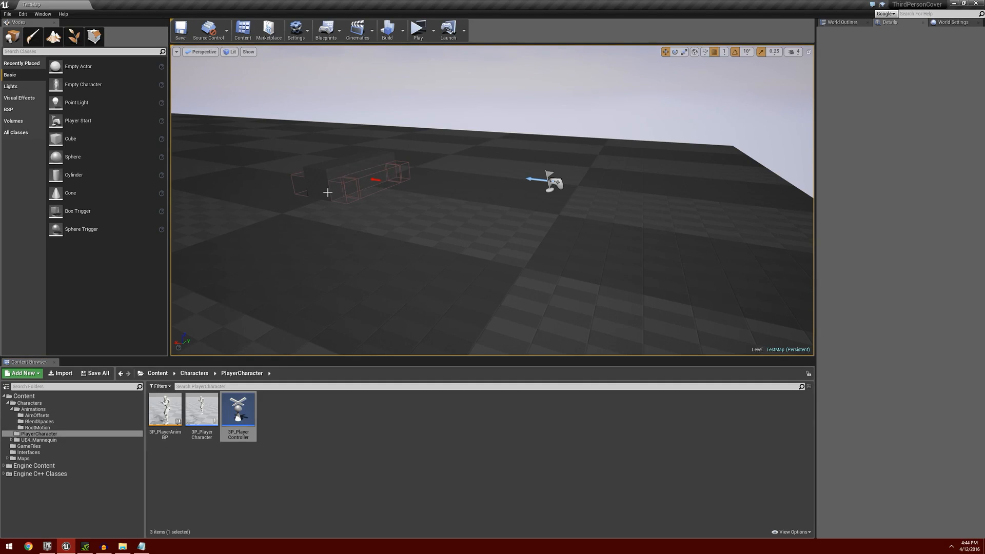
Open the 3P_PlayerController blueprint and place an InputAction AimButton event below the Cover Button comment.
double_click(235, 410)
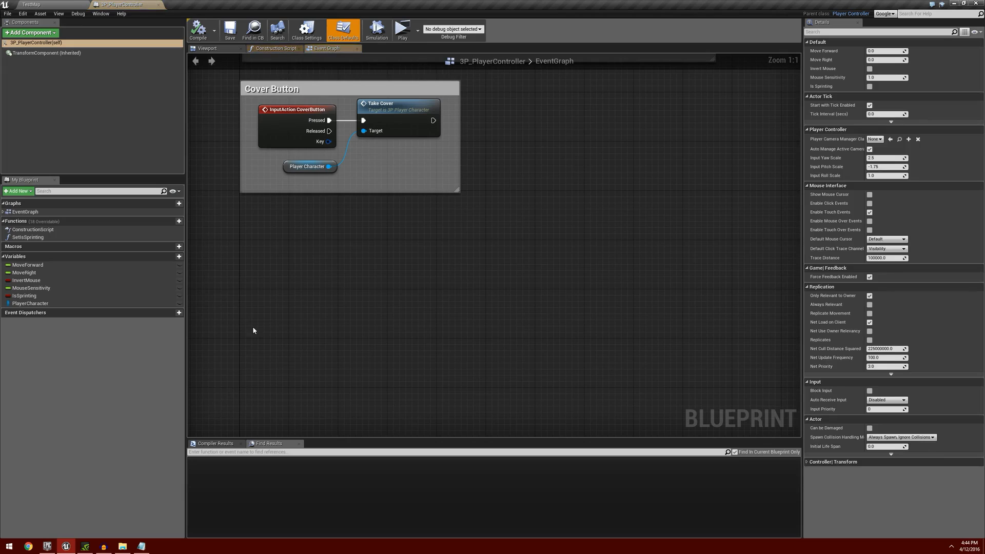
right_drag(255, 246, 252, 247)
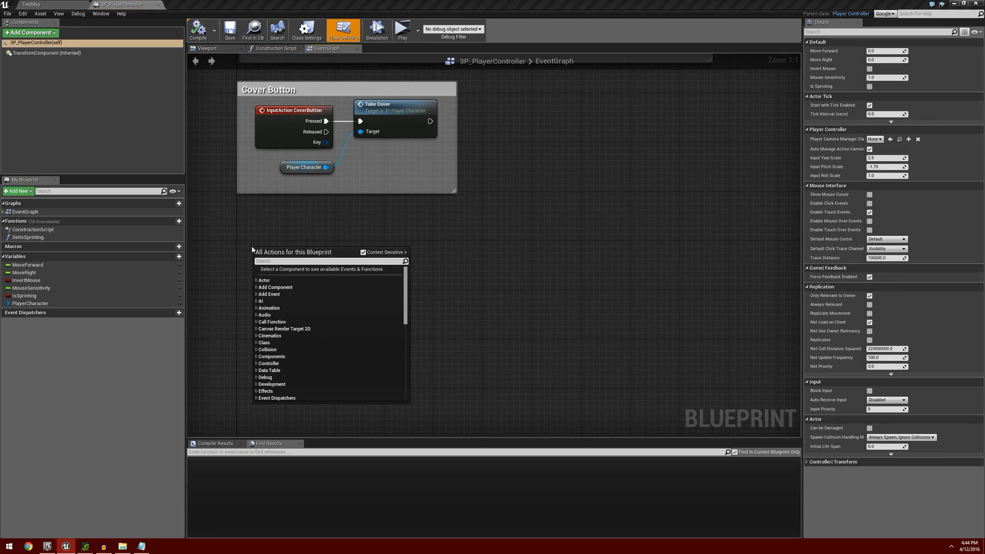
text(aimbutton)
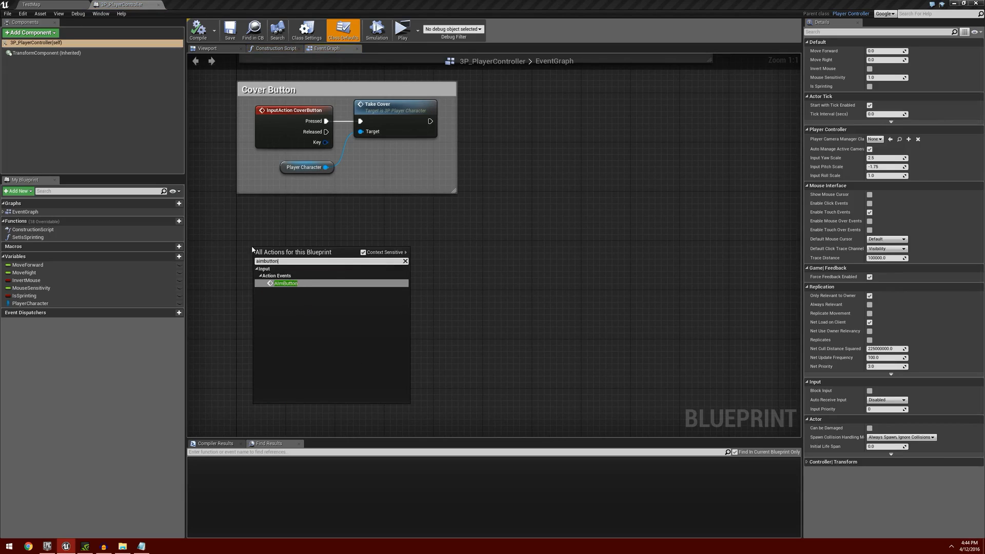
key(Return)
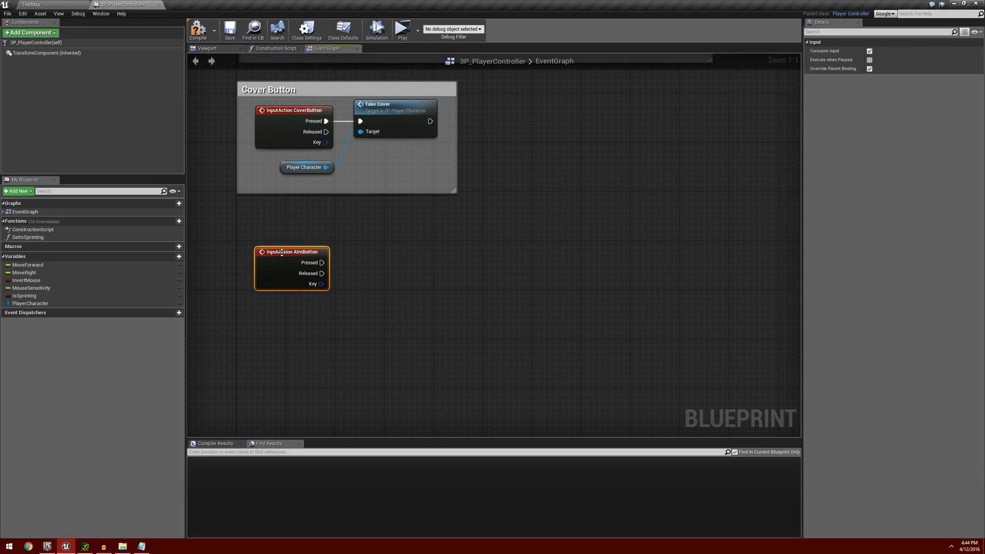
drag(278, 248, 260, 242)
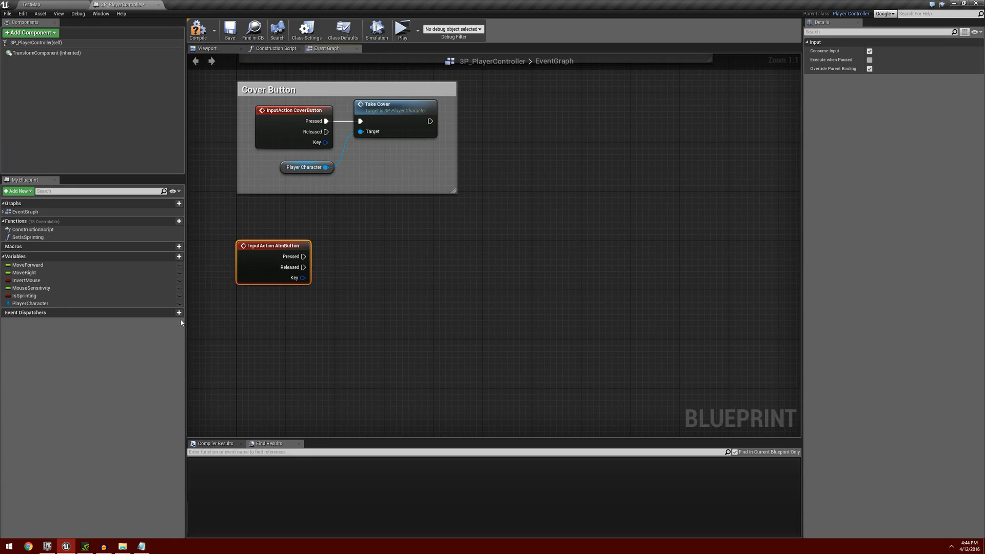
Create a Boolean variable named IsAiming in the player controller.
click(171, 258)
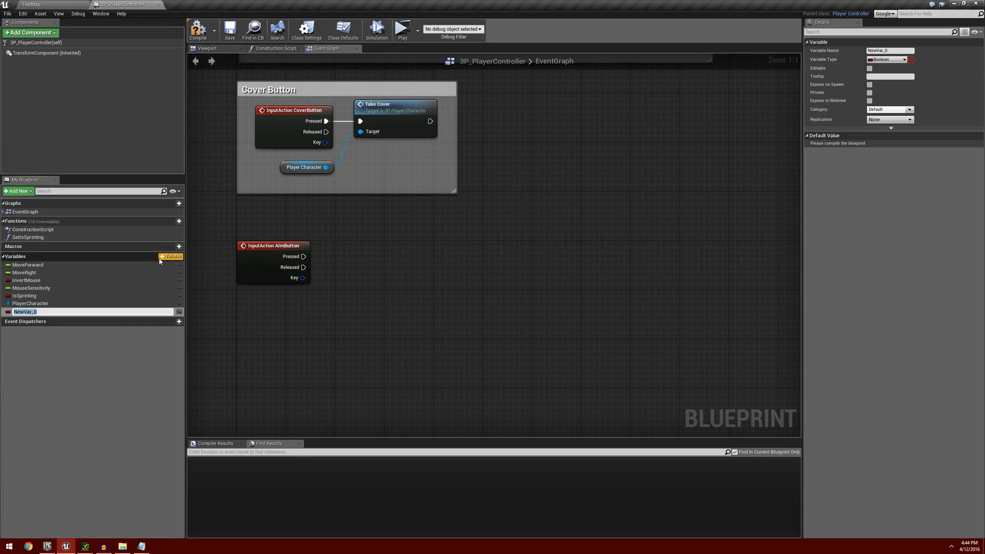
text(Is Aiming)
key(Return)
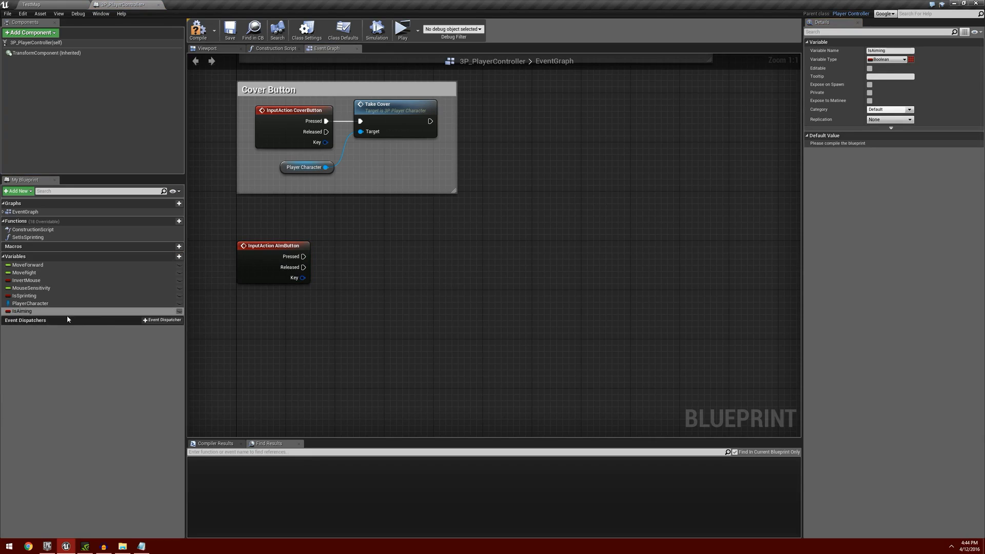
Place two Is Aiming setter nodes, stacked one above the other, to the right of the AimButton event.
drag(23, 312, 413, 254)
click(422, 271)
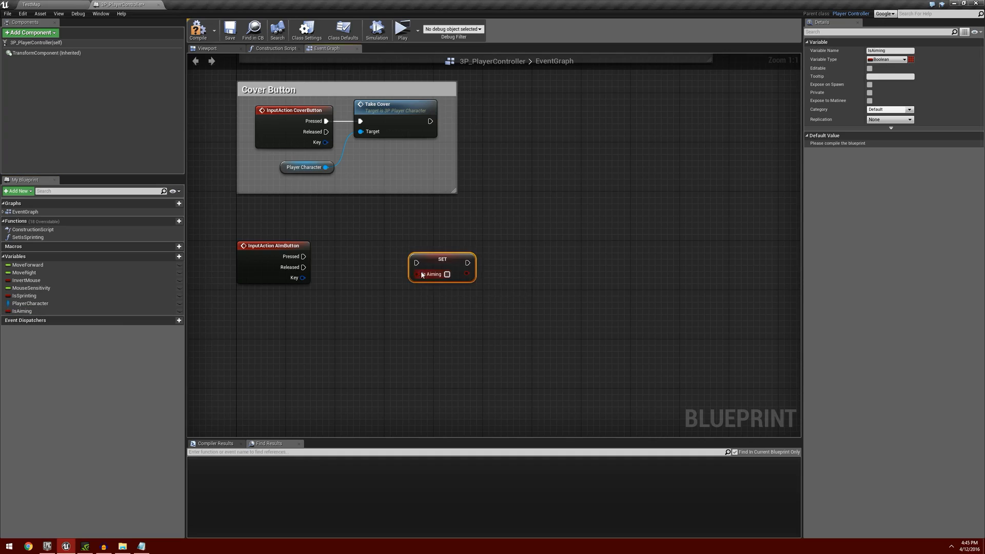
key(ctrl+v)
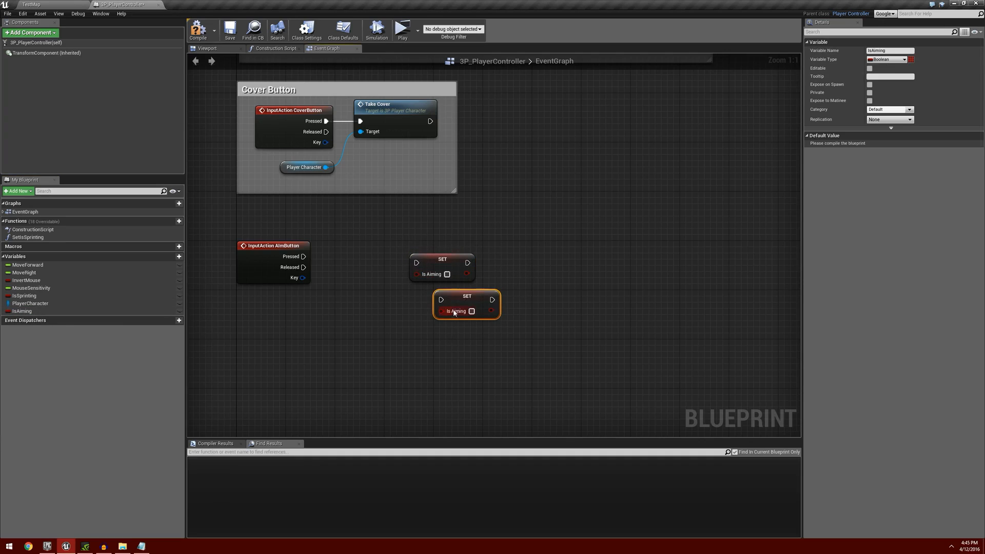
drag(464, 300, 439, 298)
drag(424, 237, 468, 317)
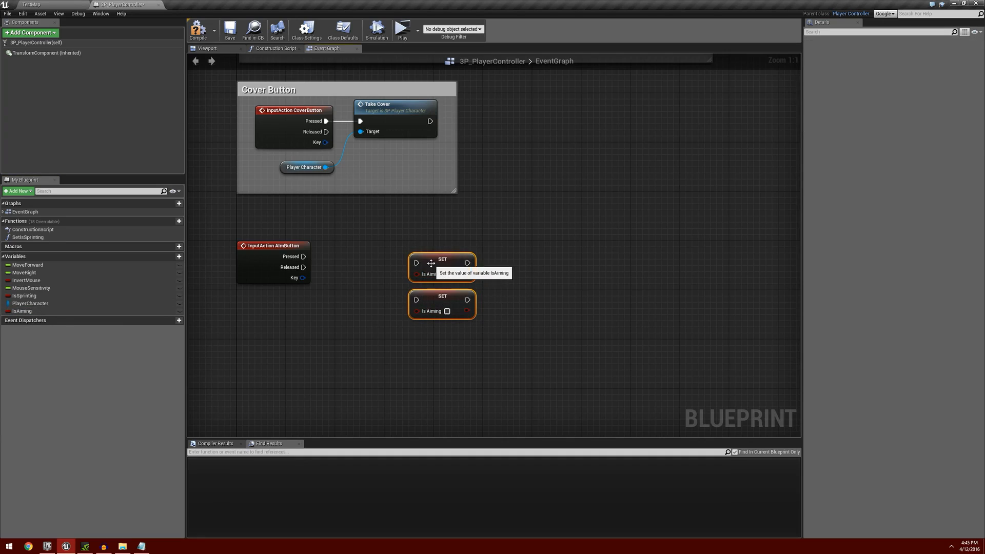
Move both setters next to the AimButton event, wiring Pressed to Is Aiming true and Released to Is Aiming false.
drag(432, 265, 342, 250)
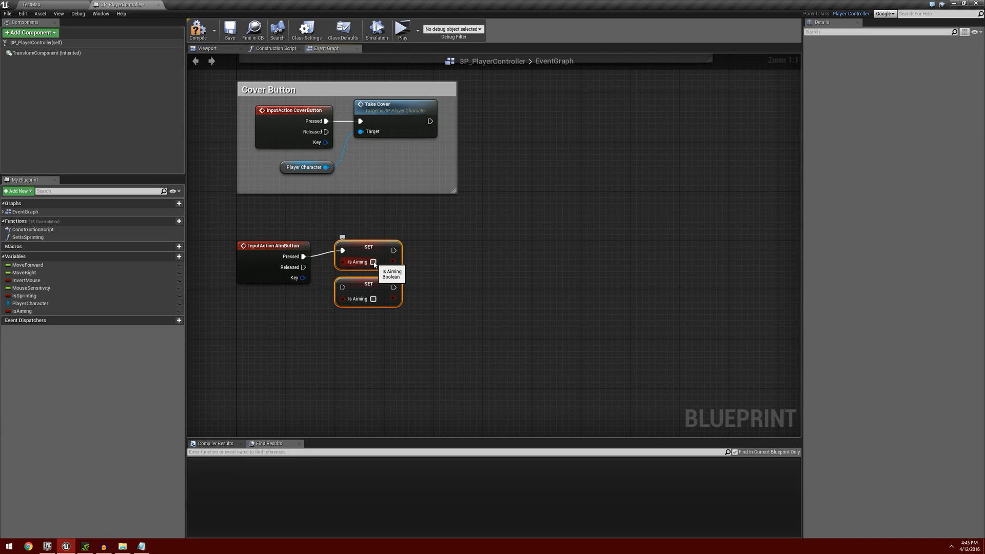
click(373, 262)
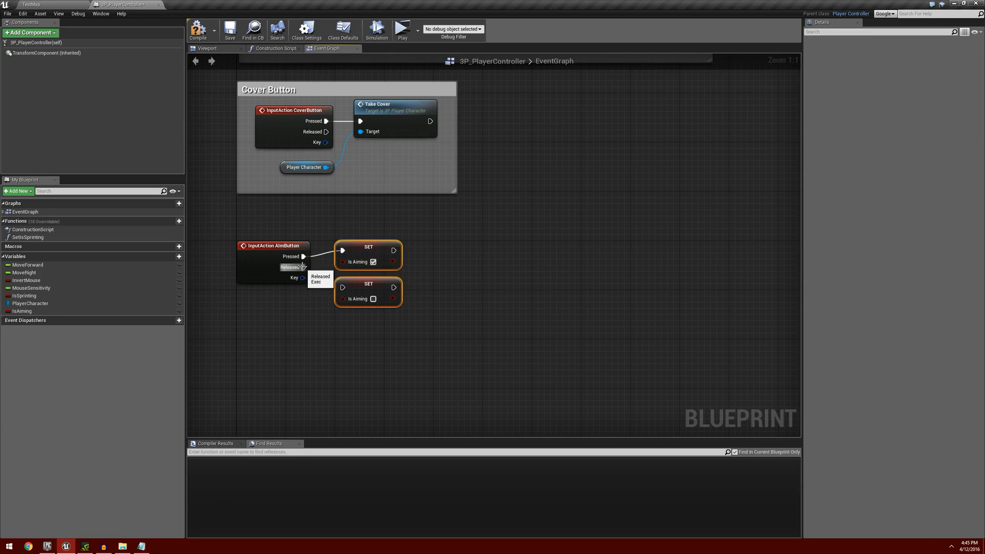
drag(303, 267, 342, 288)
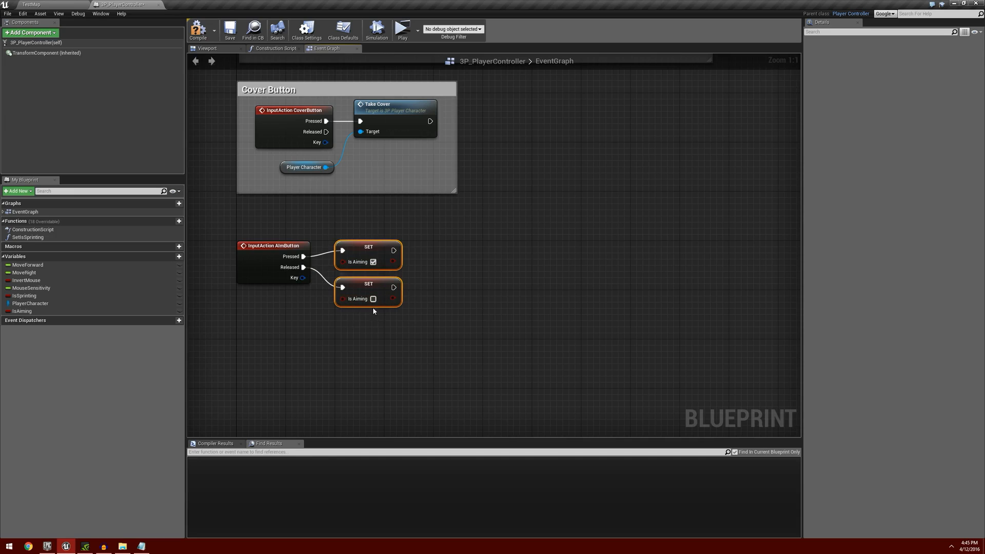
Wrap the AimButton event and its setters in a comment titled Aim Button, aligned beneath the Cover Button comment.
right_drag(389, 327, 440, 311)
drag(278, 216, 521, 320)
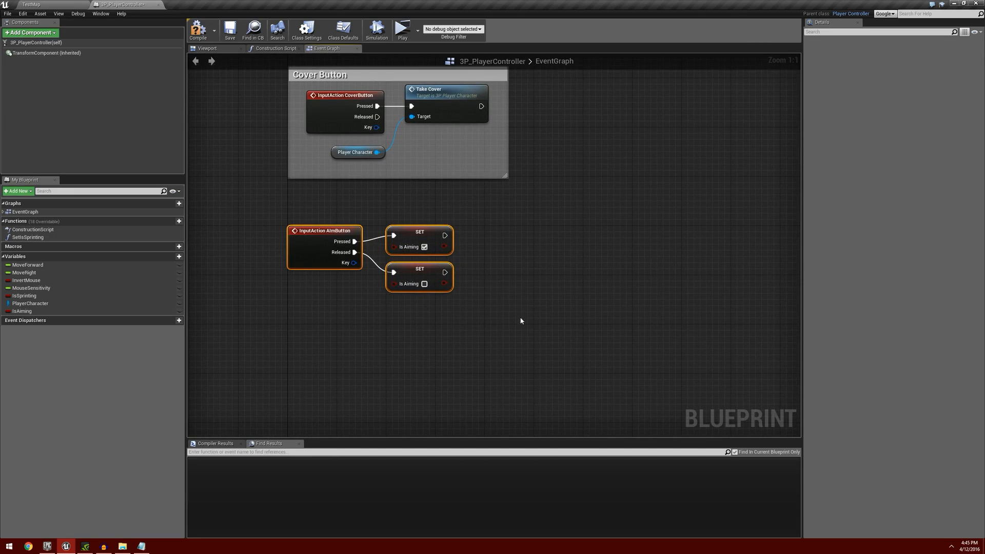
text(c)
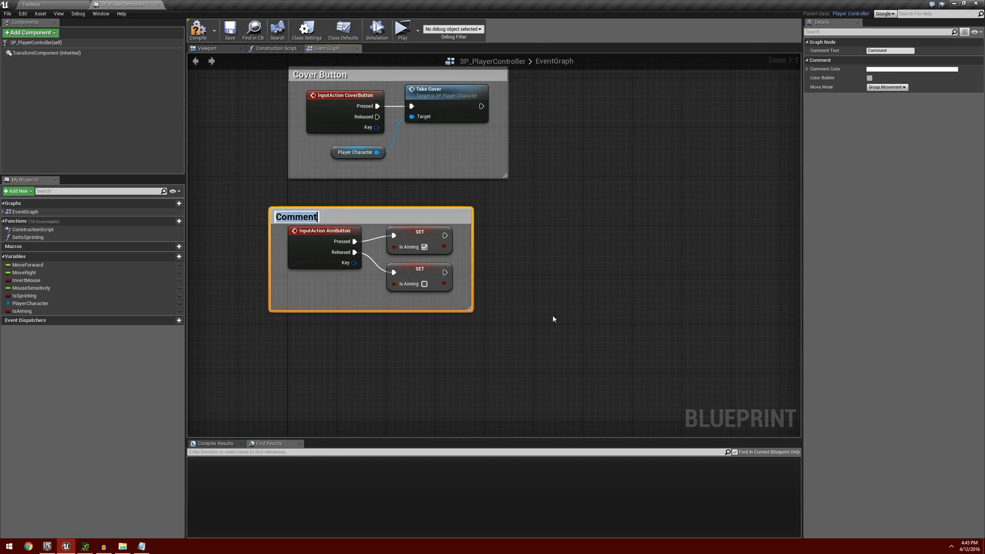
text(Aim Button)
key(Return)
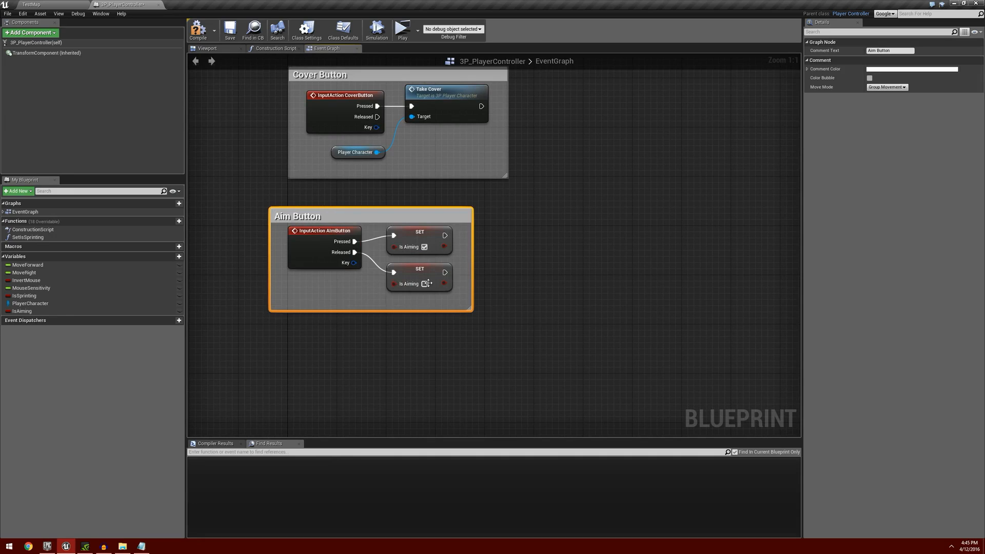
drag(356, 217, 374, 211)
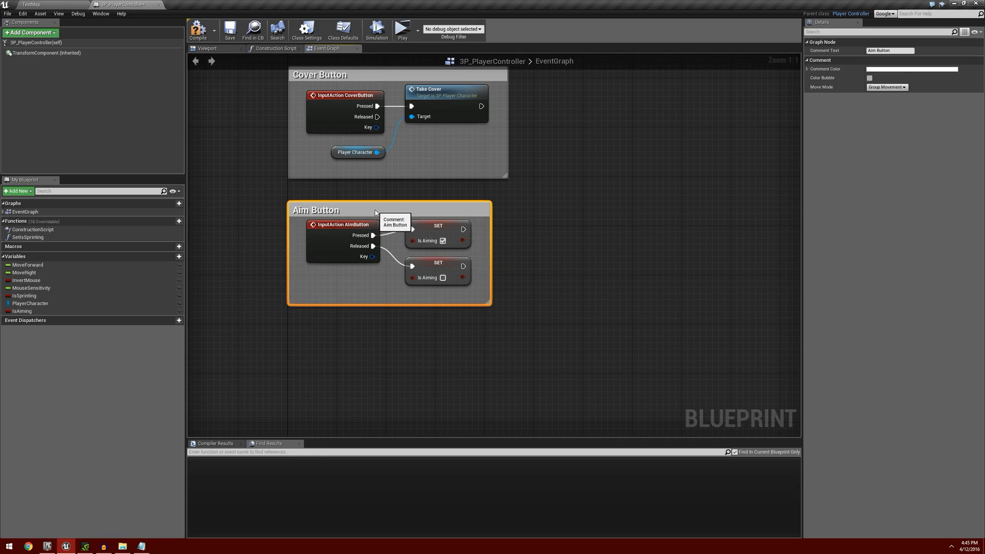
right_drag(478, 210, 449, 228)
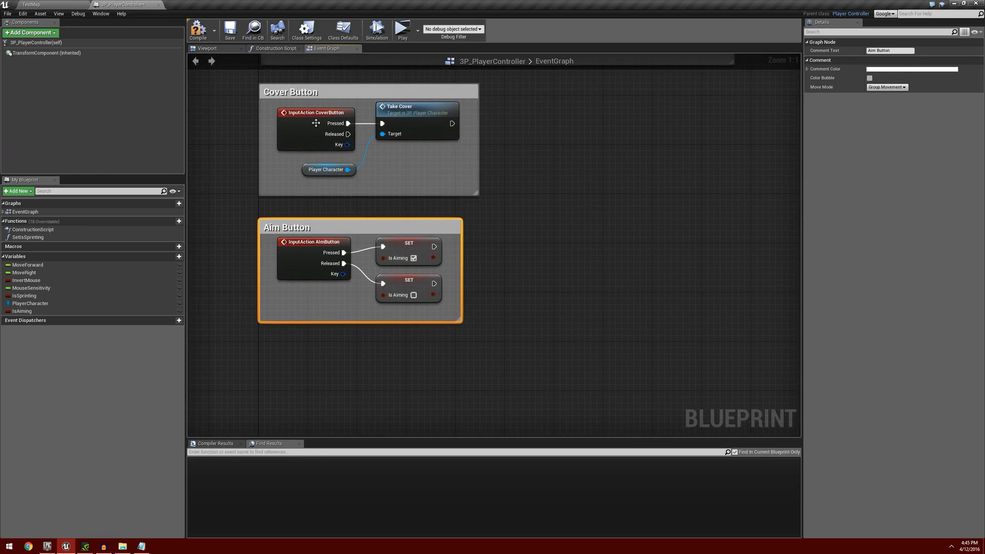
Compile, save and close the 3P_PlayerController blueprint.
click(203, 32)
click(230, 31)
click(159, 4)
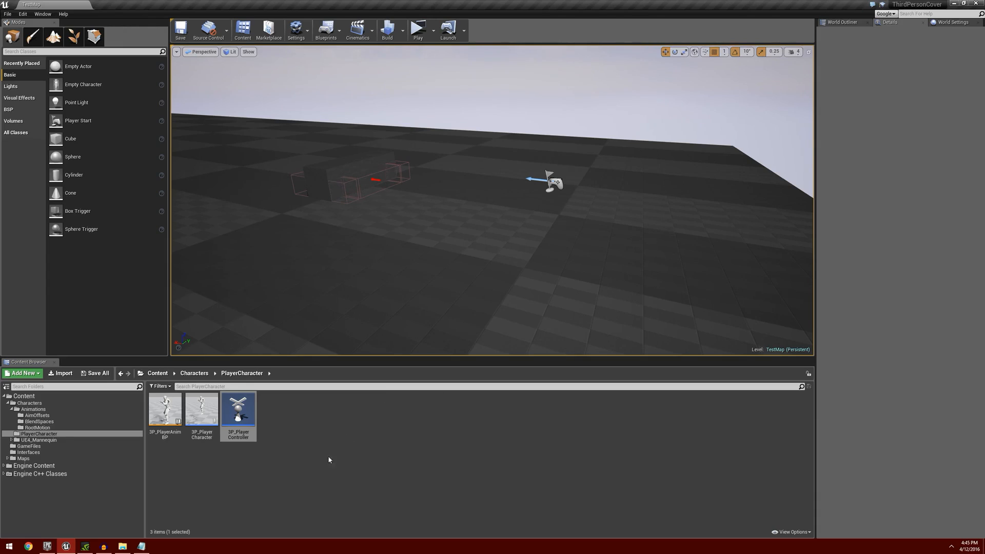
In the event graph of 3P_PlayerAnimBP, add a Get Is Aiming node from the 3P Player Controller reference, beside the Is Sprinting getter.
double_click(167, 410)
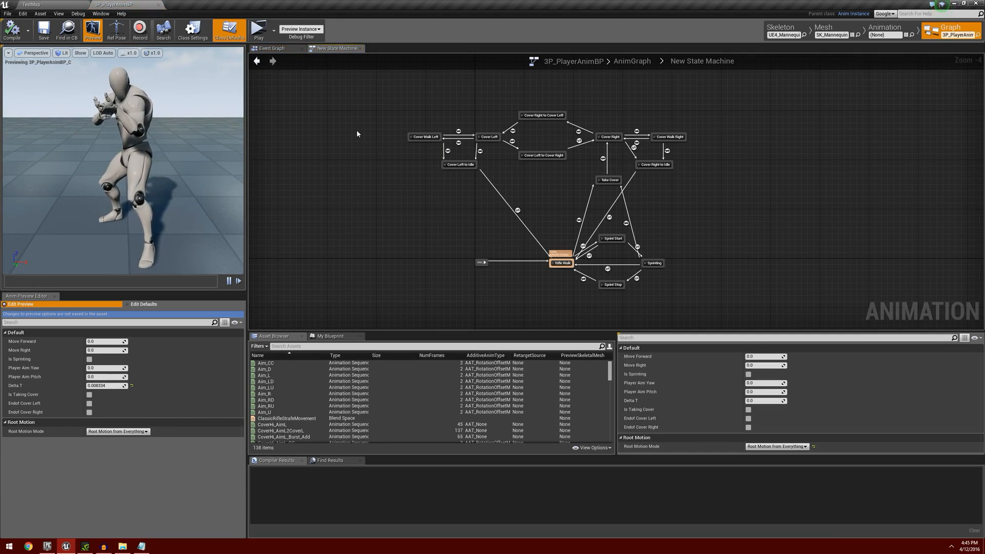
click(271, 48)
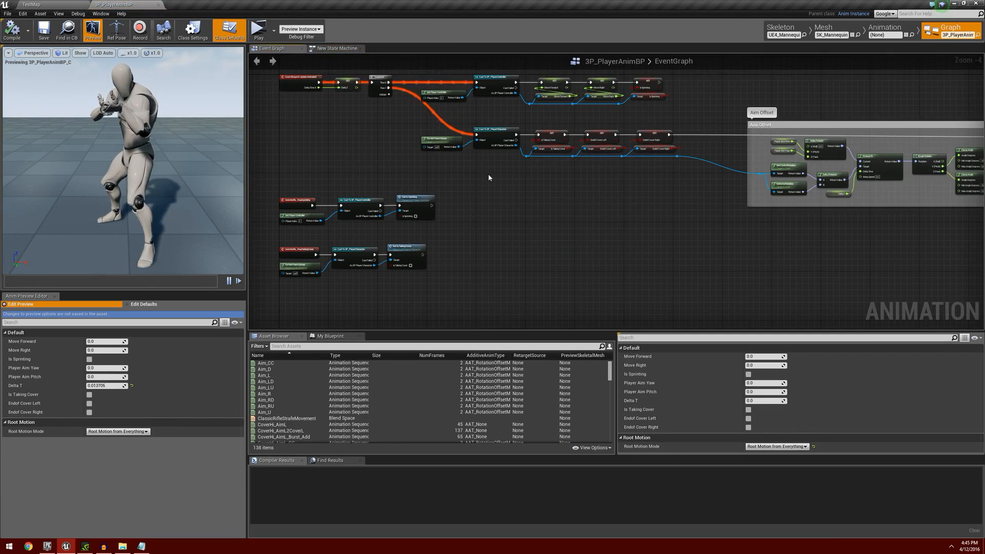
right_drag(669, 205, 472, 306)
scroll(451, 217, up, 4)
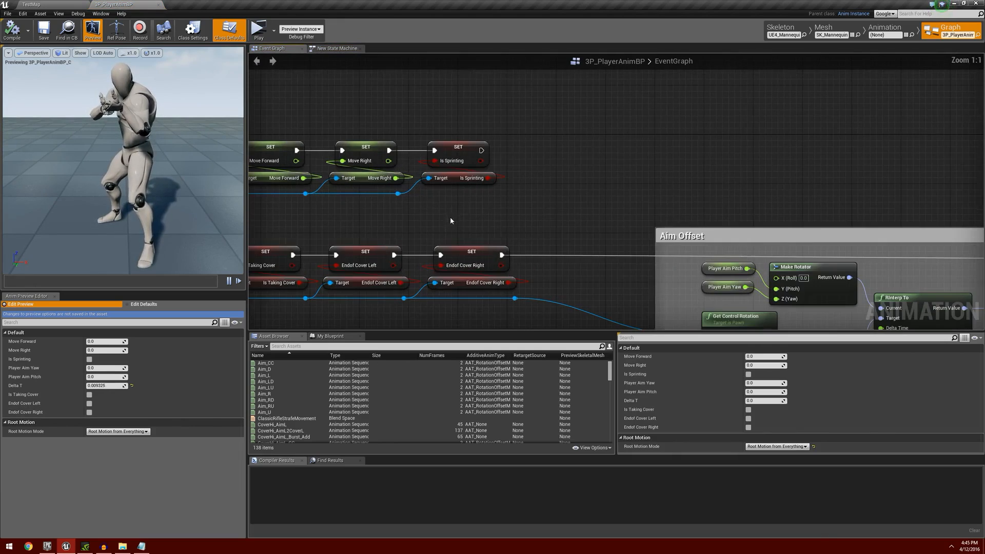
scroll(475, 220, up, 1)
right_drag(346, 213, 298, 246)
drag(458, 223, 574, 221)
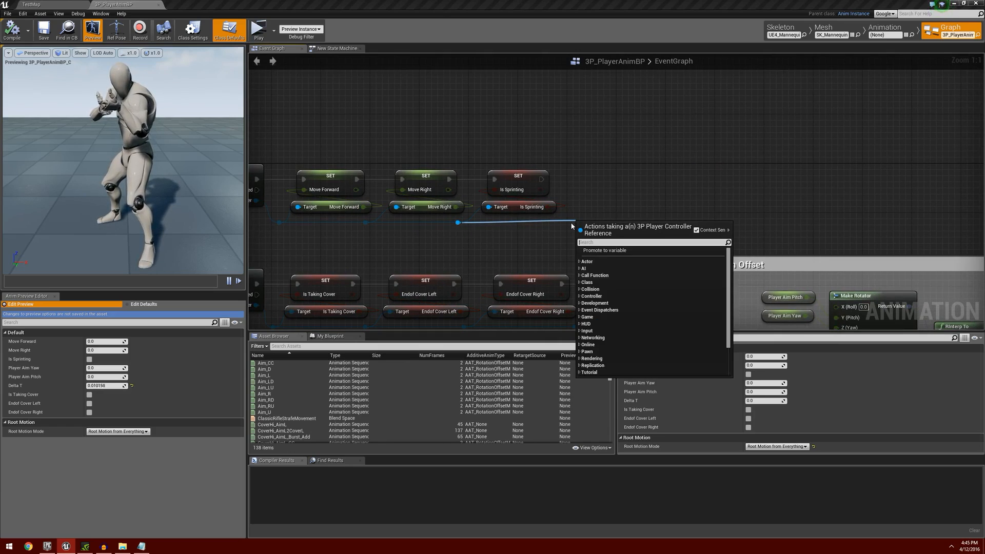
text(get is)
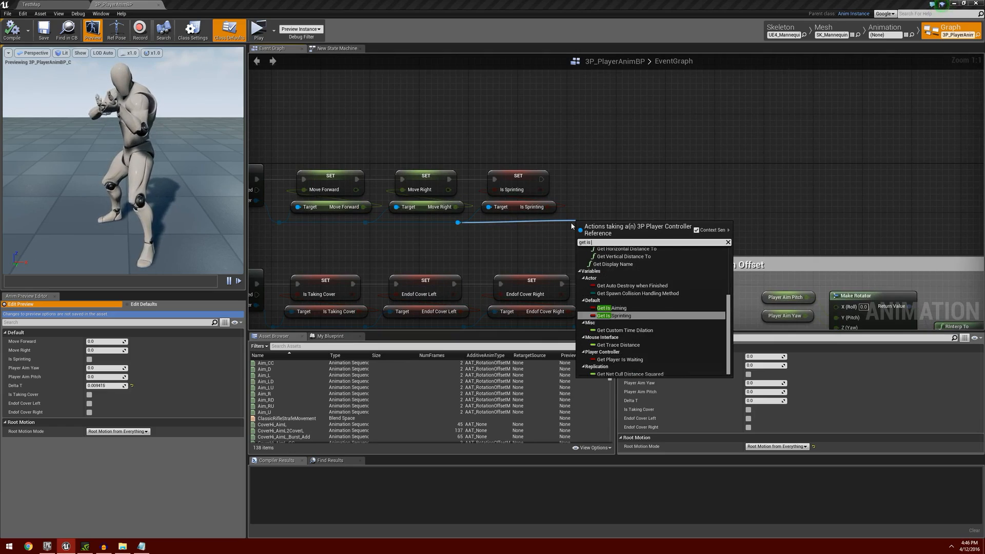
text( aiming)
key(Return)
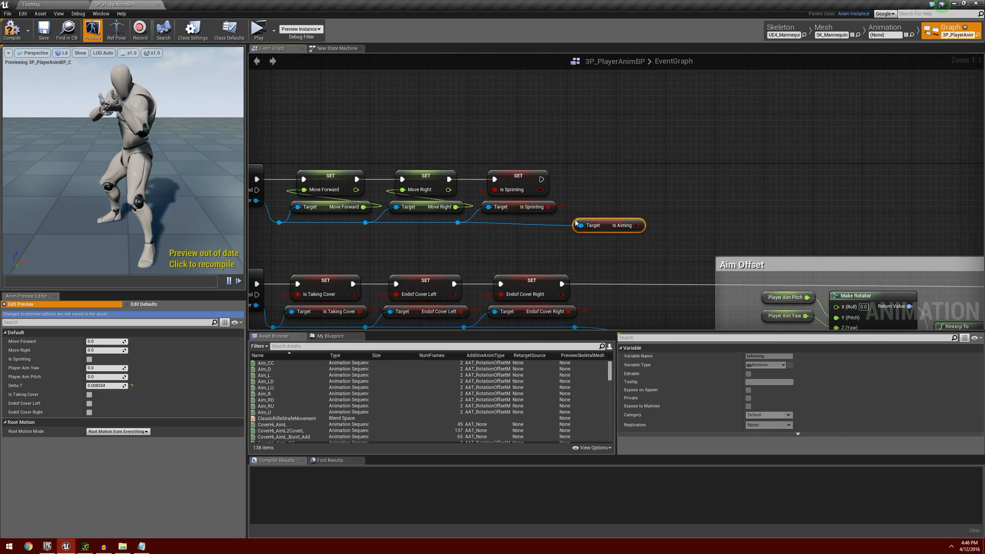
Add a reroute point on the Is Aiming getter's target wire and promote its output to a new variable named IsAiming.
double_click(495, 217)
drag(502, 221, 554, 226)
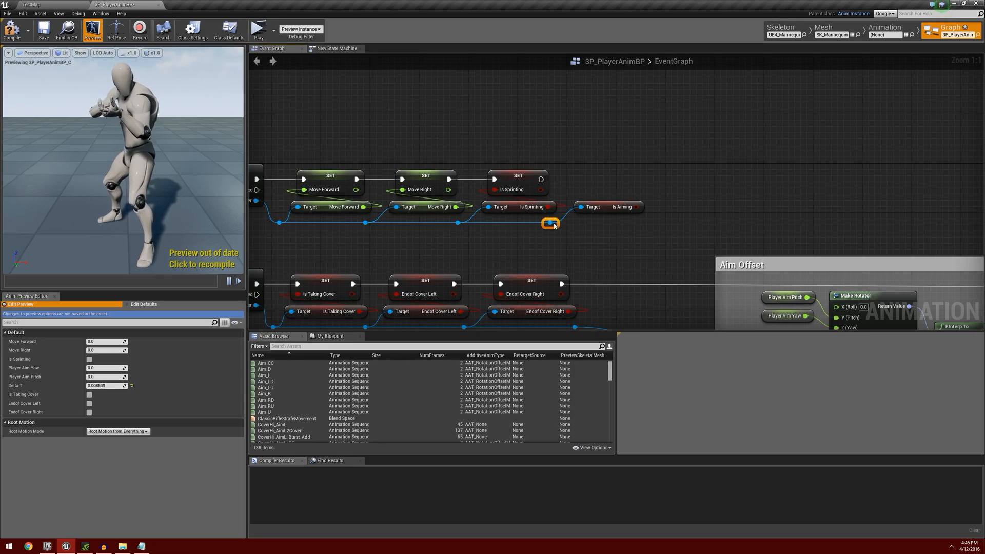
right_click(638, 207)
click(661, 222)
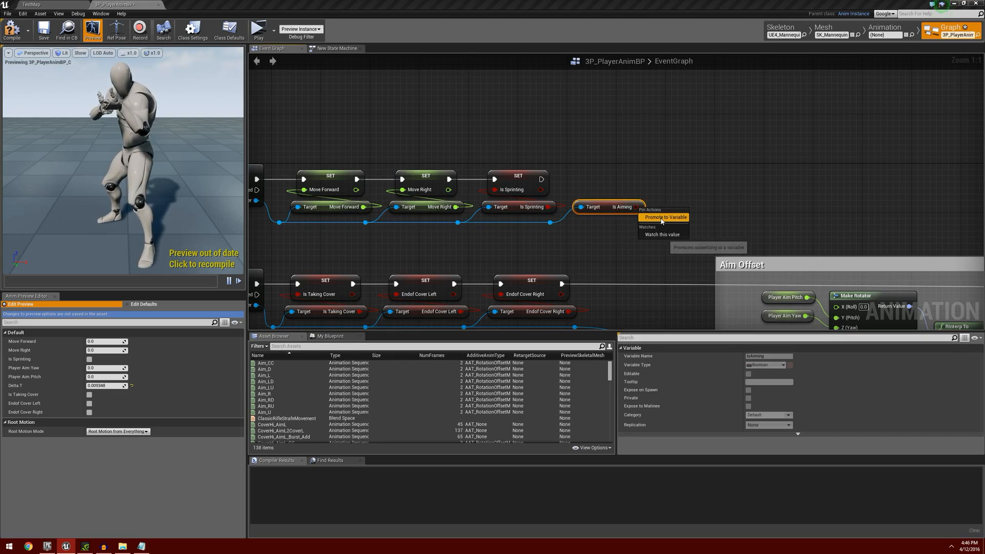
text(I)
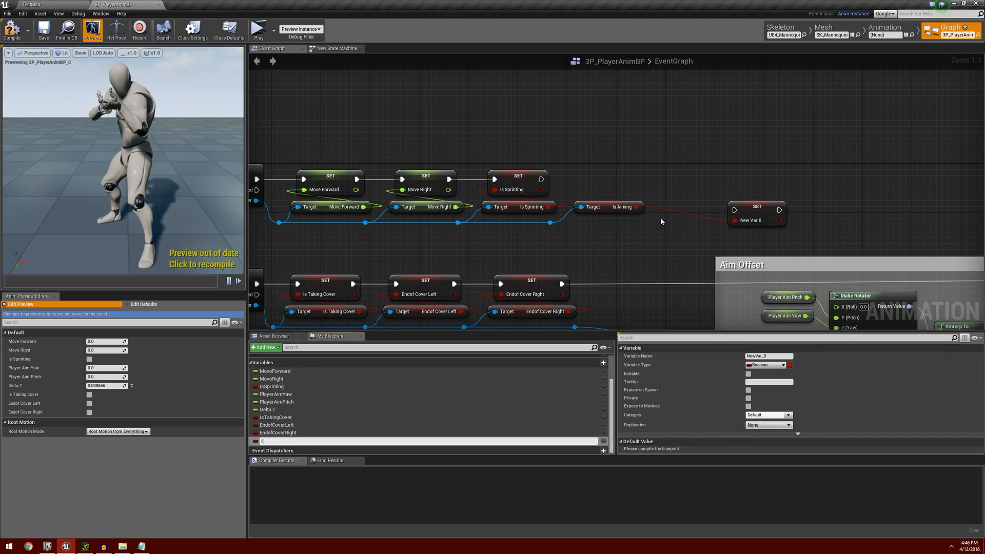
text(sAiming)
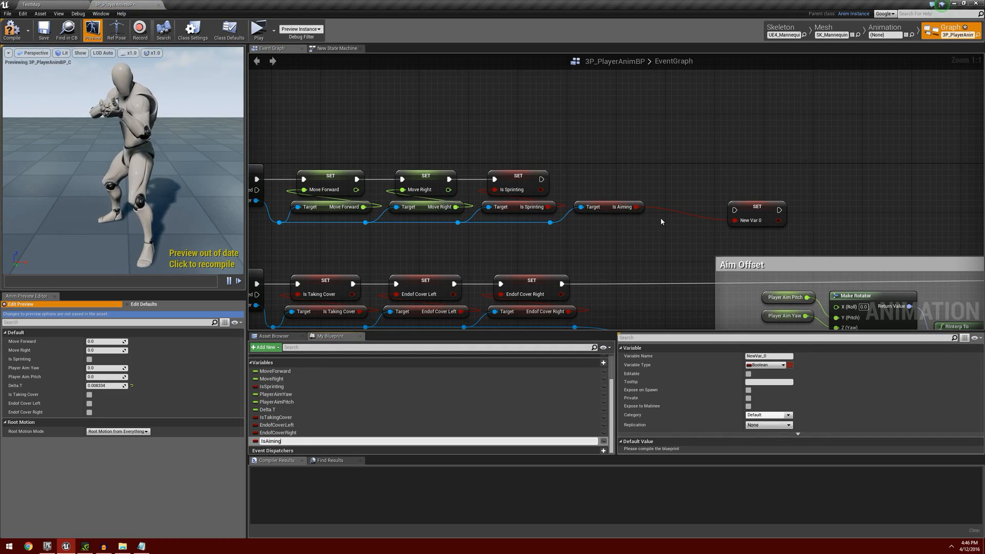
key(Return)
Place the Is Aiming setter after the Is Sprinting setter, connect their execution, and compile the animation blueprint.
drag(731, 207, 588, 180)
right_drag(610, 253, 752, 228)
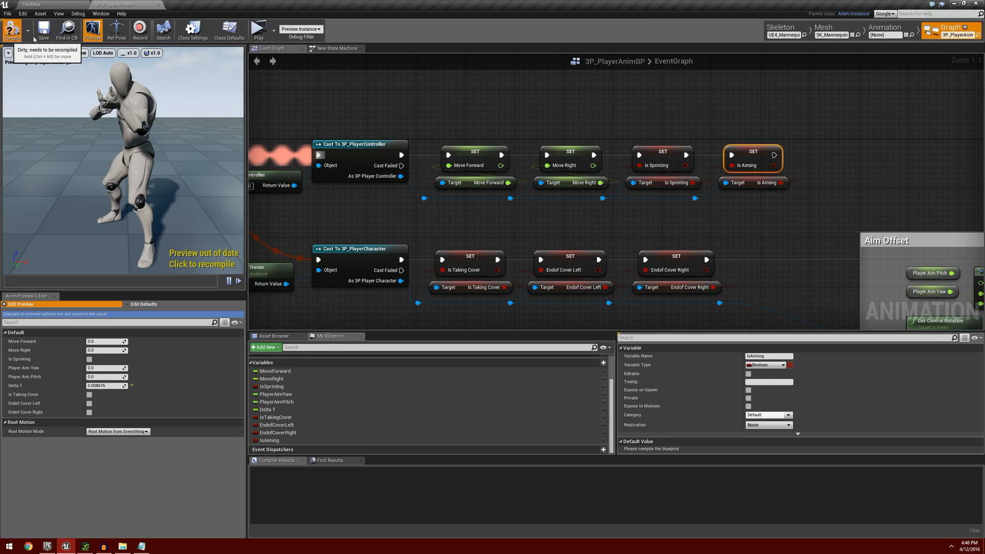
click(12, 30)
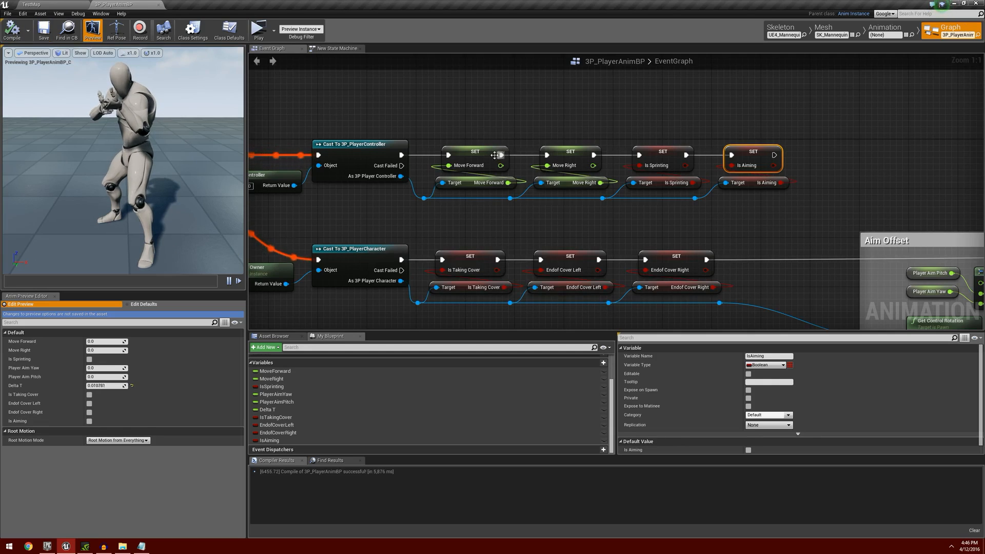
Open the New State Machine graph and search the animation assets for coverl2aimu.
scroll(494, 155, down, 2)
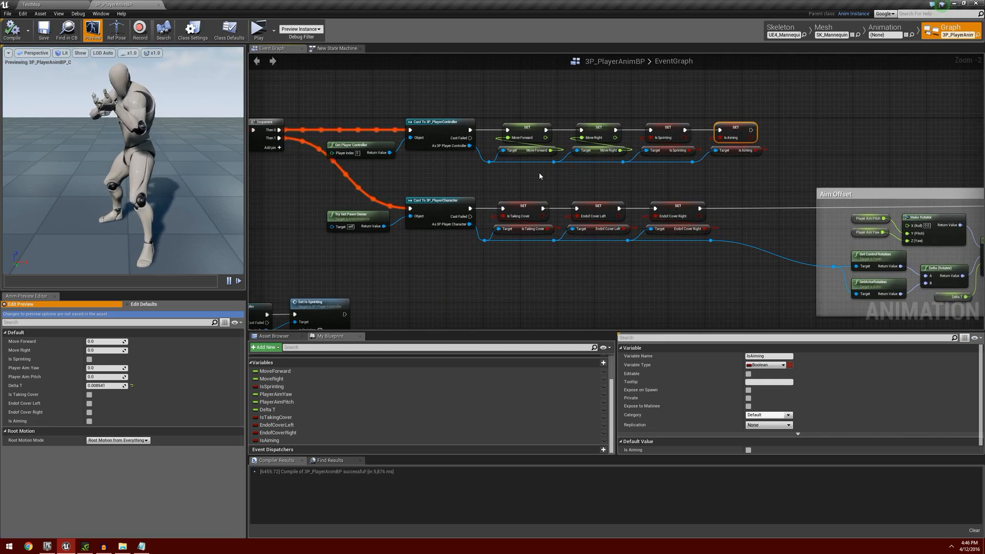
click(336, 47)
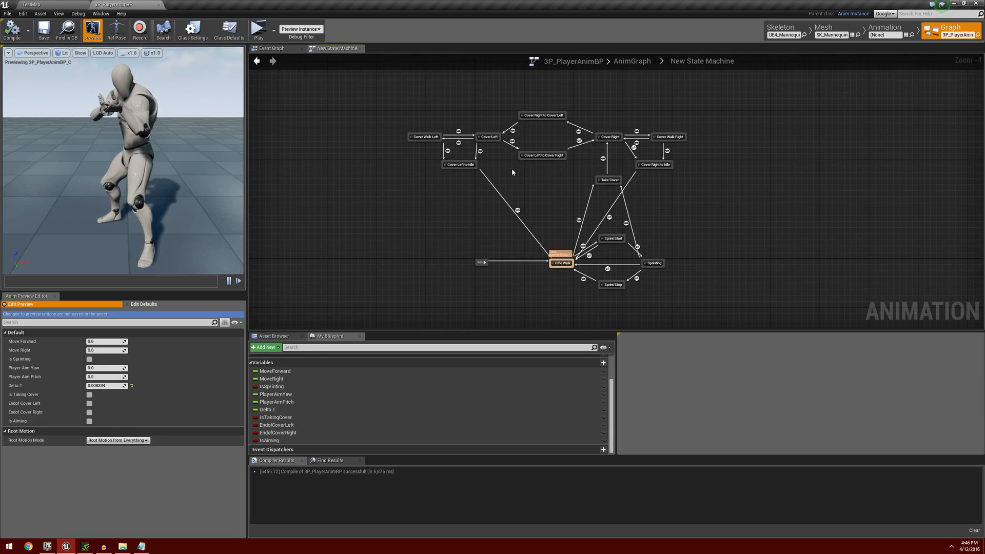
right_drag(551, 193, 567, 221)
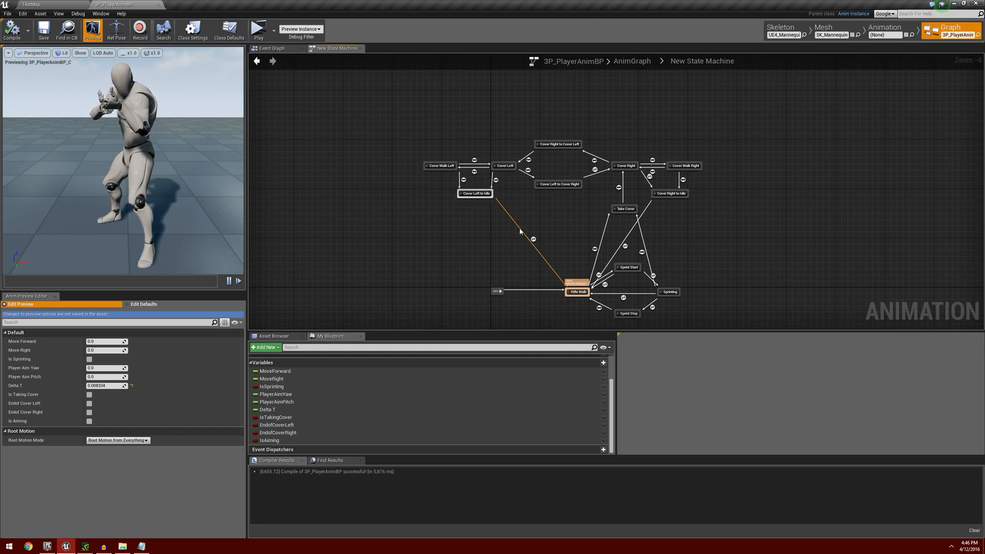
right_drag(454, 290, 396, 300)
click(275, 336)
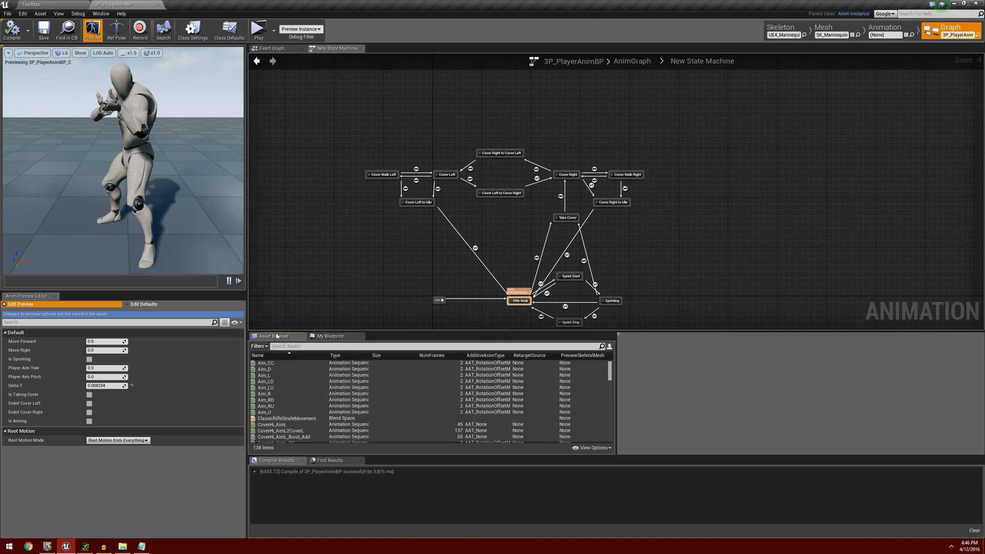
click(282, 347)
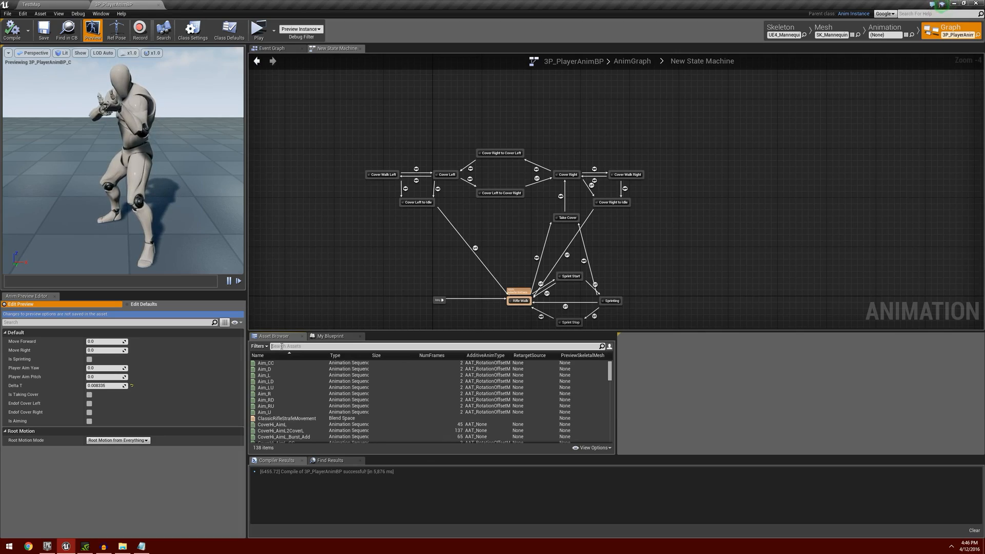
text(cover)
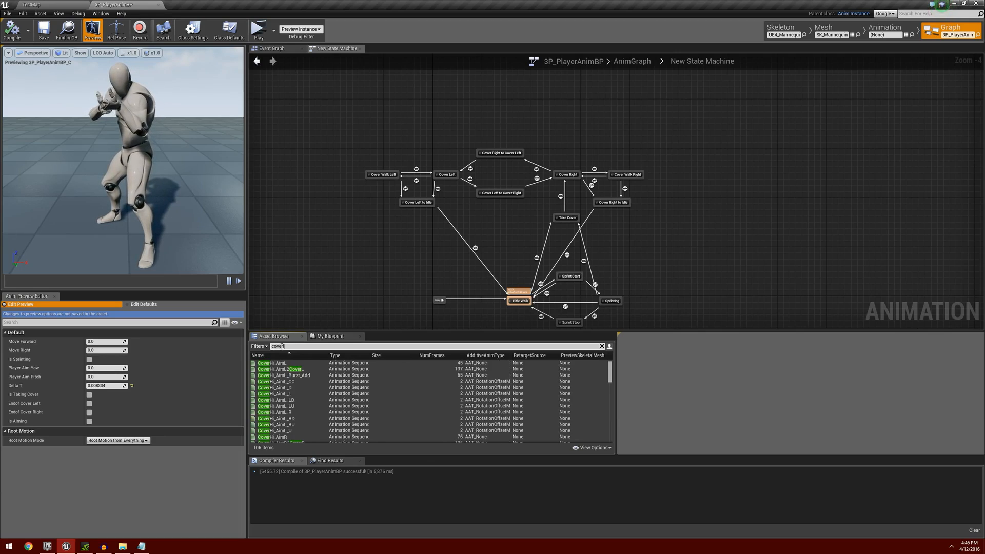
text(l2aim)
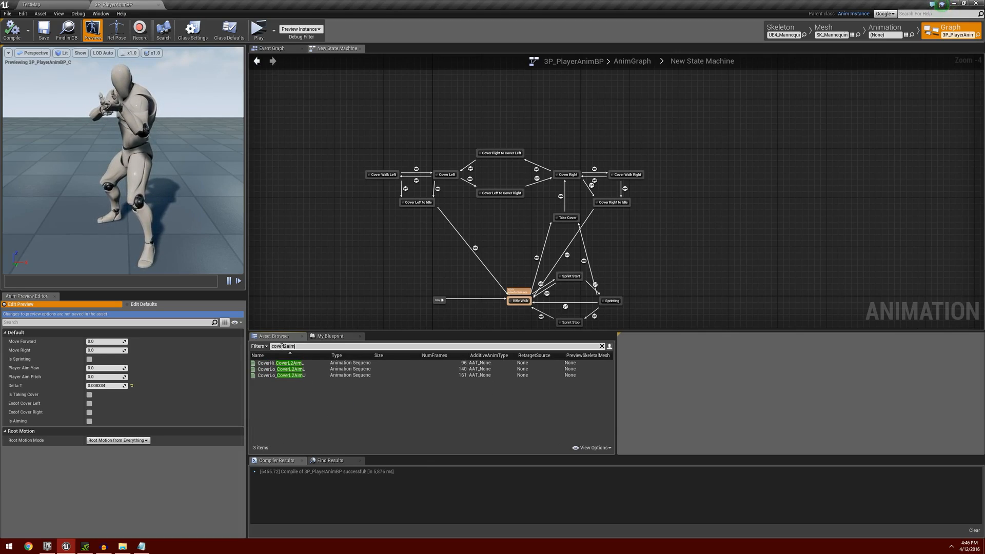
text(u)
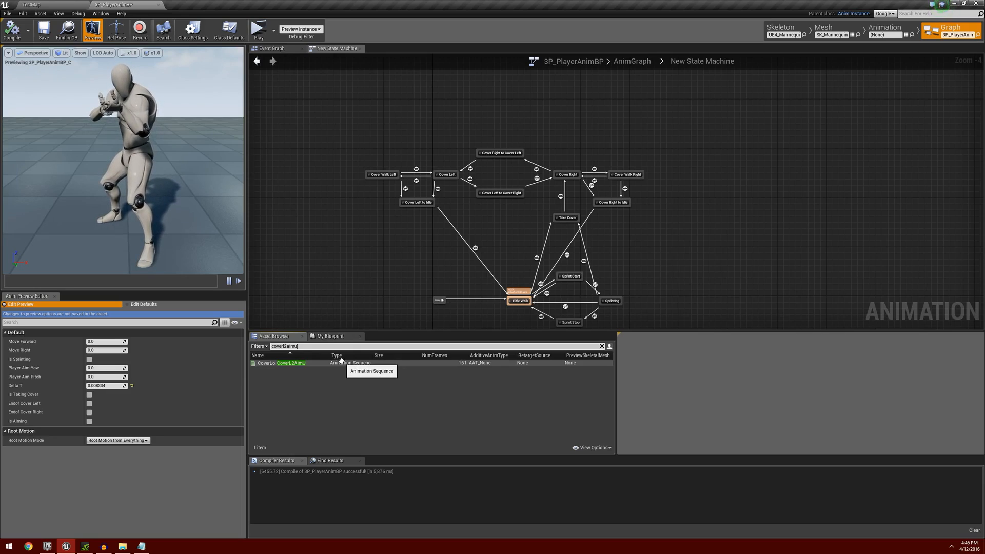
Add the CoverLo_CoverL2AimU animation as a state named Cover Left to Aim Left above the Cover Left states.
click(314, 363)
drag(315, 364, 394, 140)
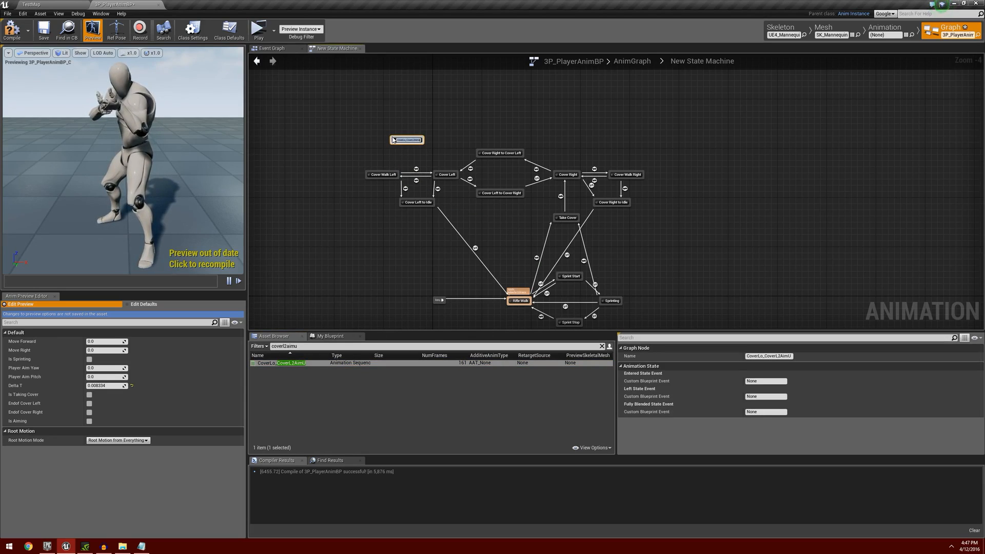
text(Cover)
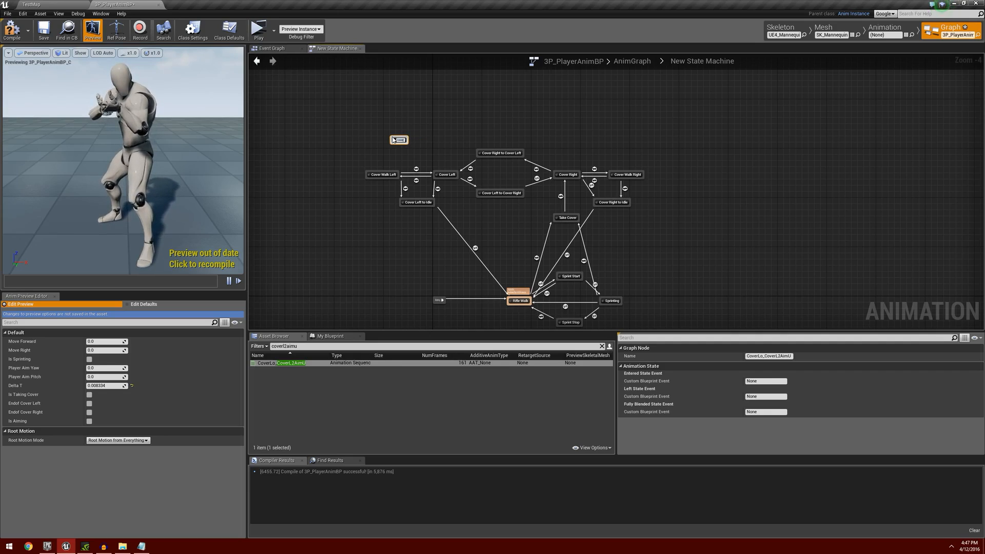
text(Left)
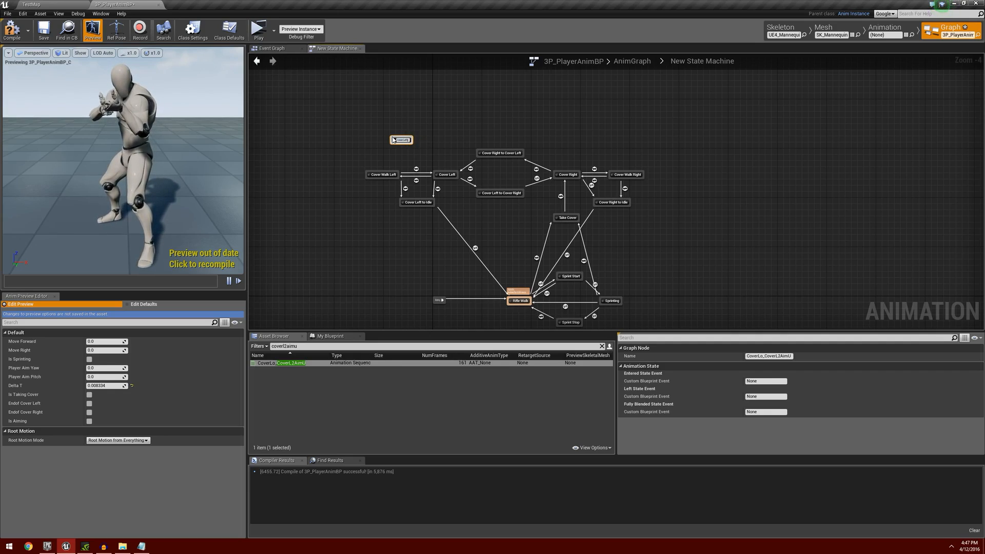
text(ToAim)
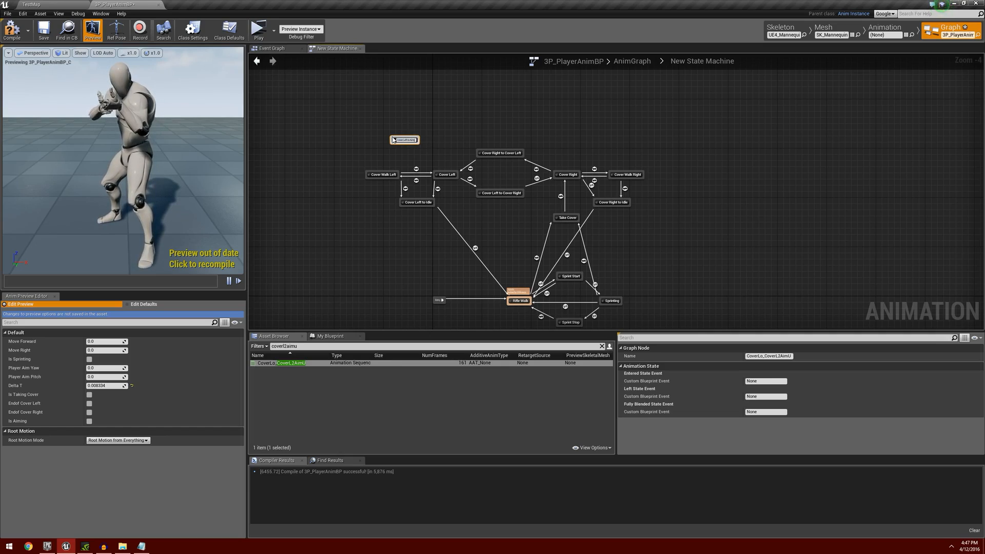
text( Left)
key(Return)
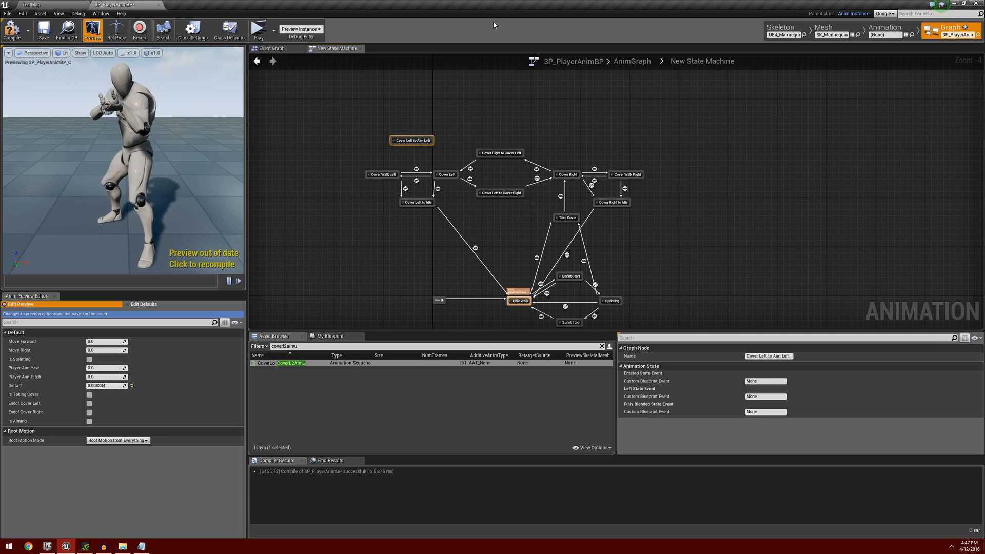
scroll(435, 132, up, 2)
drag(409, 148, 406, 132)
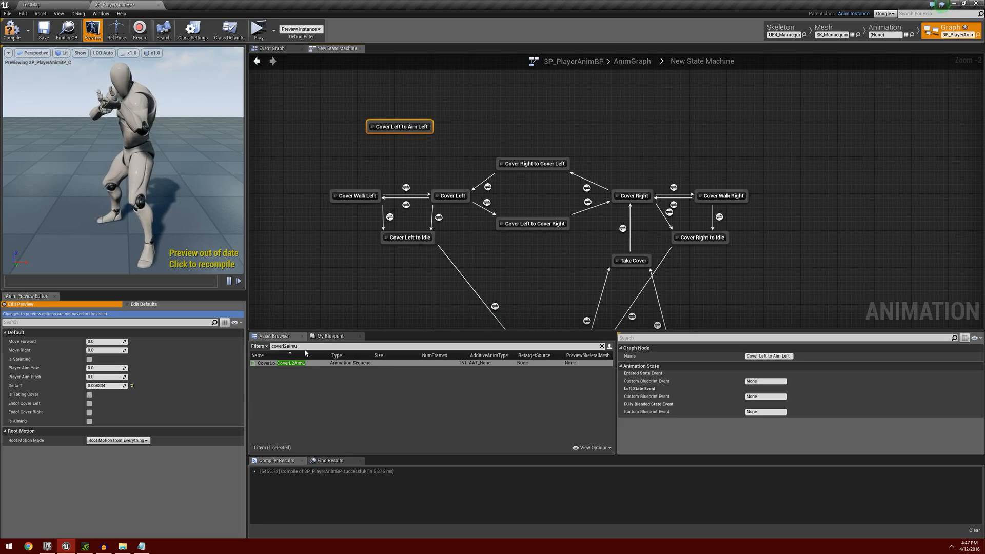
Search the assets for aimu and add the CoverLo_AimU animation as a state named Aim Left beside Cover Left to Aim Left.
drag(305, 349, 264, 348)
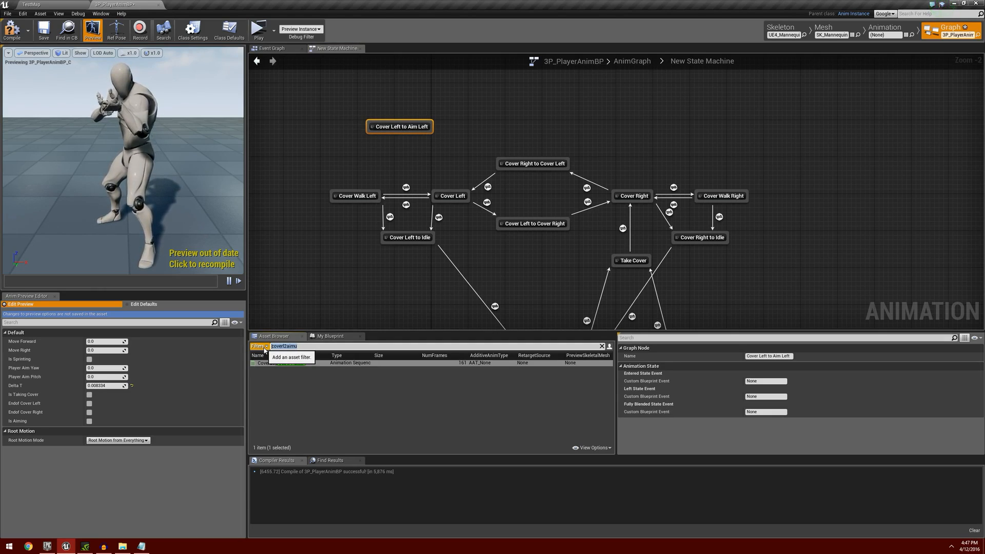
text(ai)
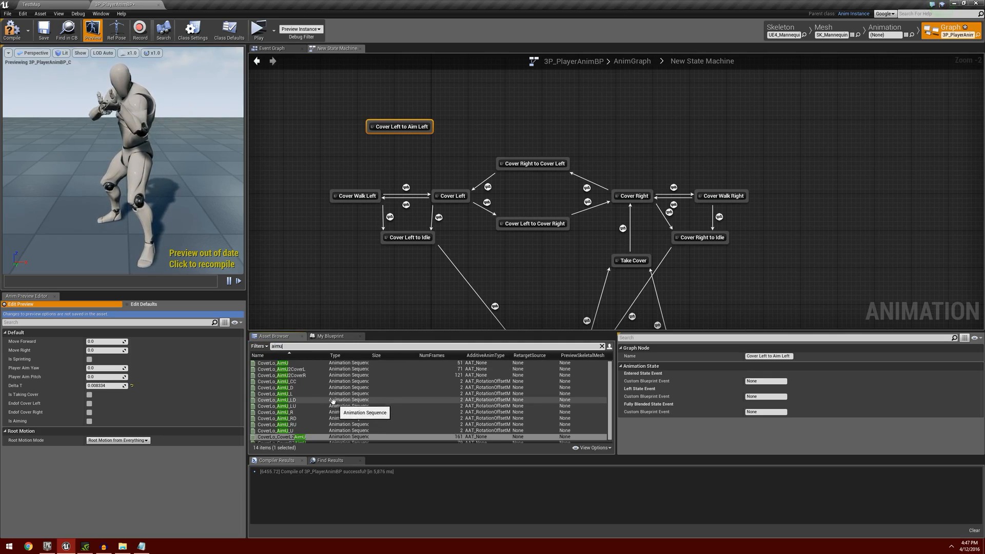
mouse_move(295, 363)
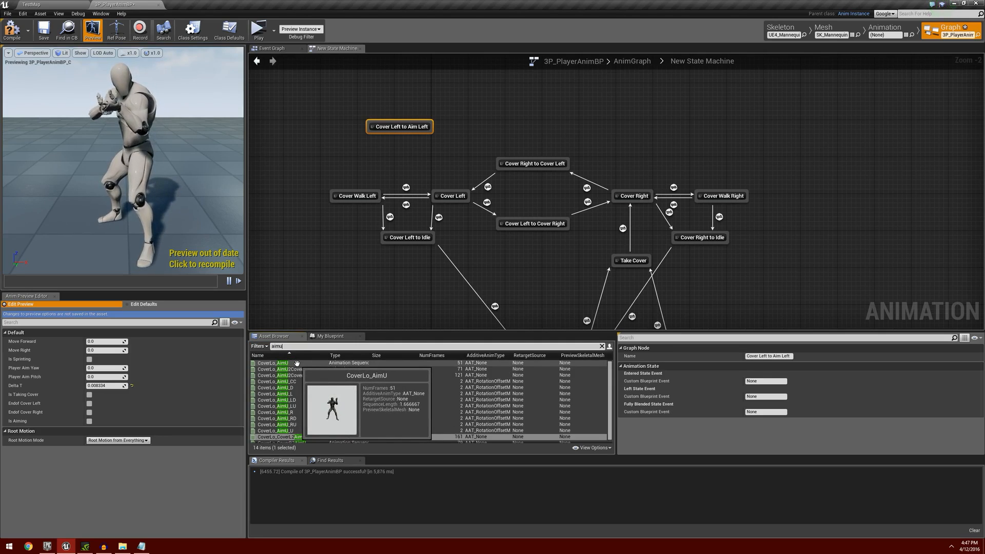
drag(297, 363, 289, 132)
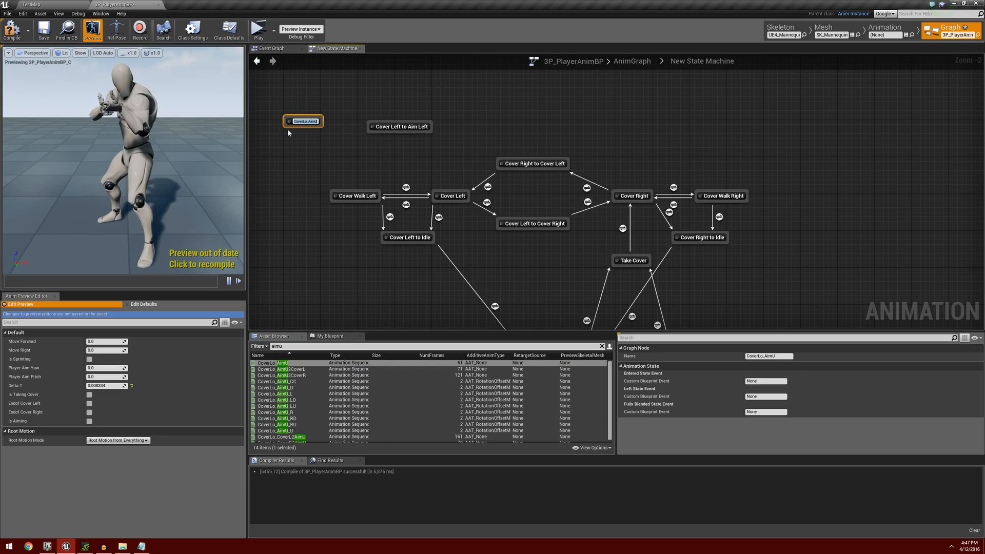
text(Aim Left)
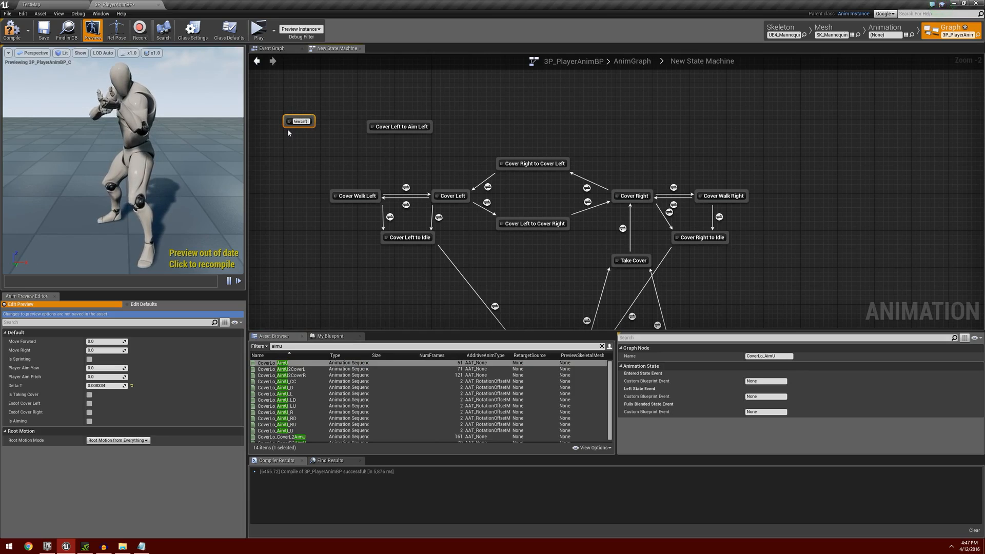
key(Return)
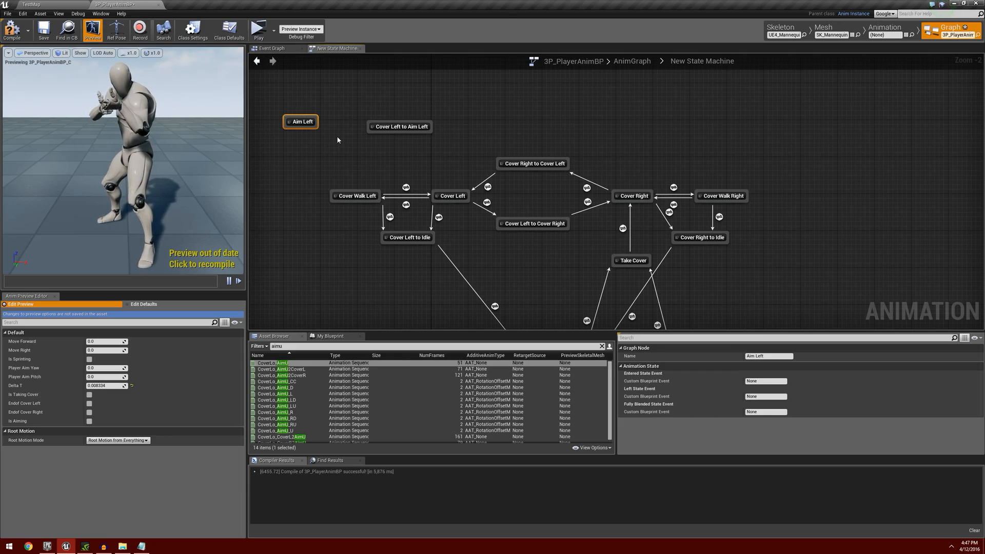
Search the assets for aimu2coverl and add the CoverLo_AimU2CoverL animation as a state named Aim Left to Cover Left.
click(288, 346)
key(BackSpace)
text(l2)
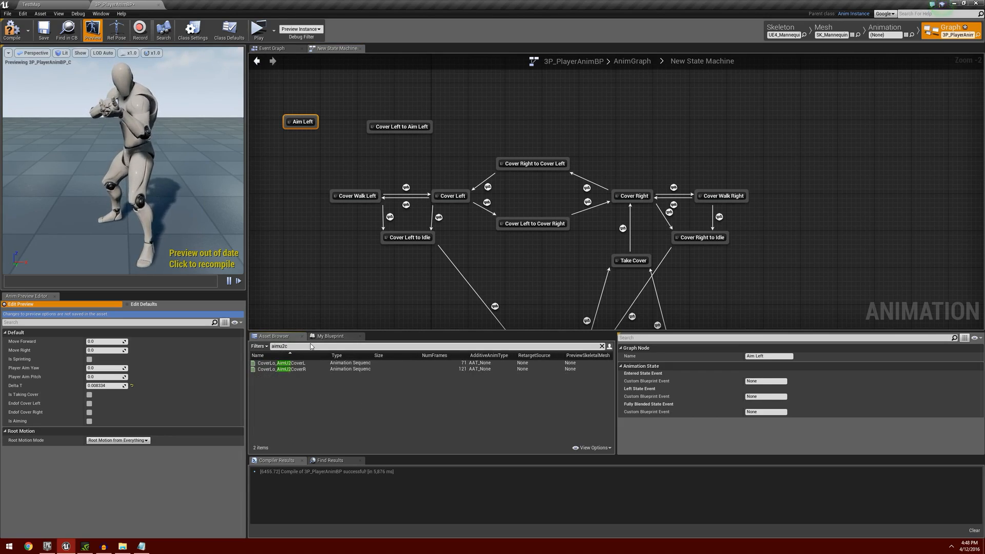
text(coverl)
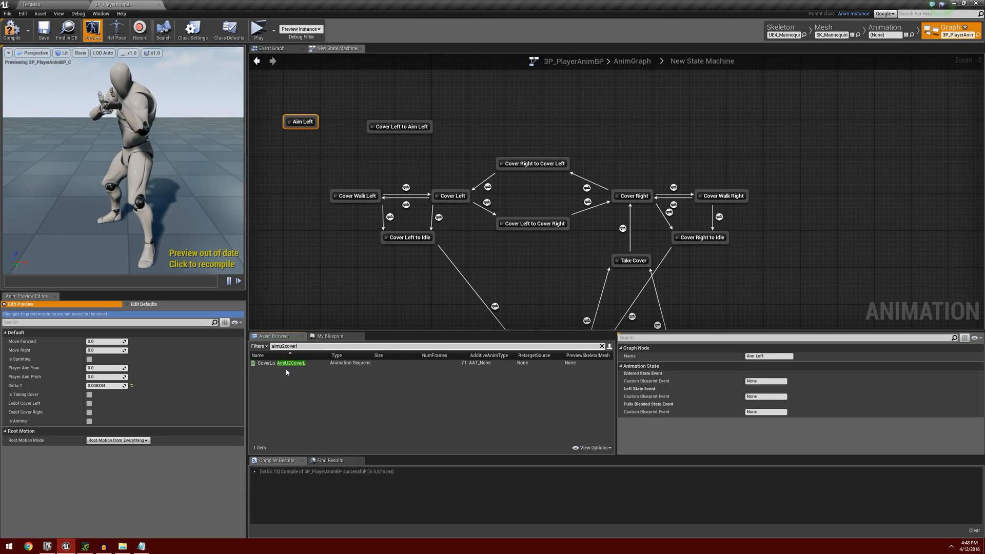
drag(296, 367, 306, 161)
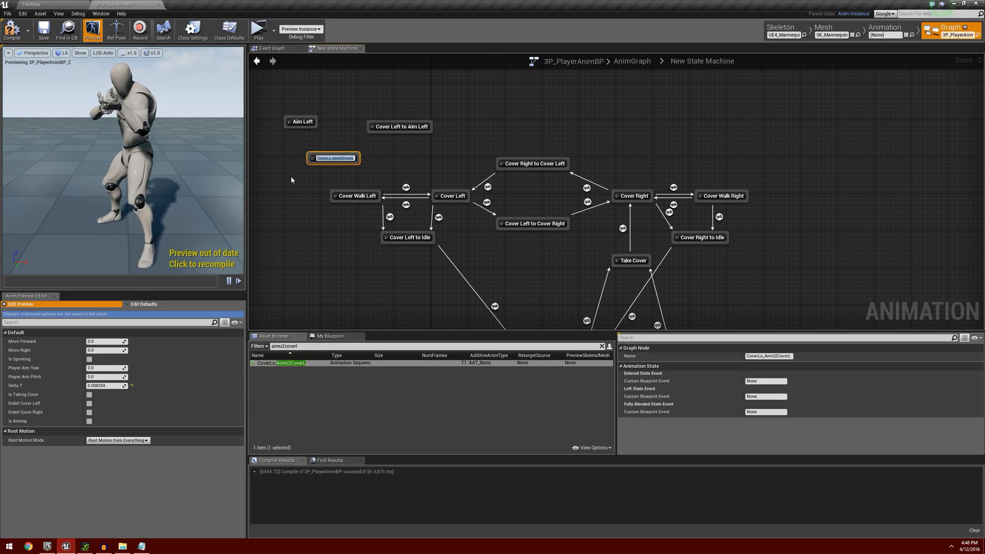
text(Aim)
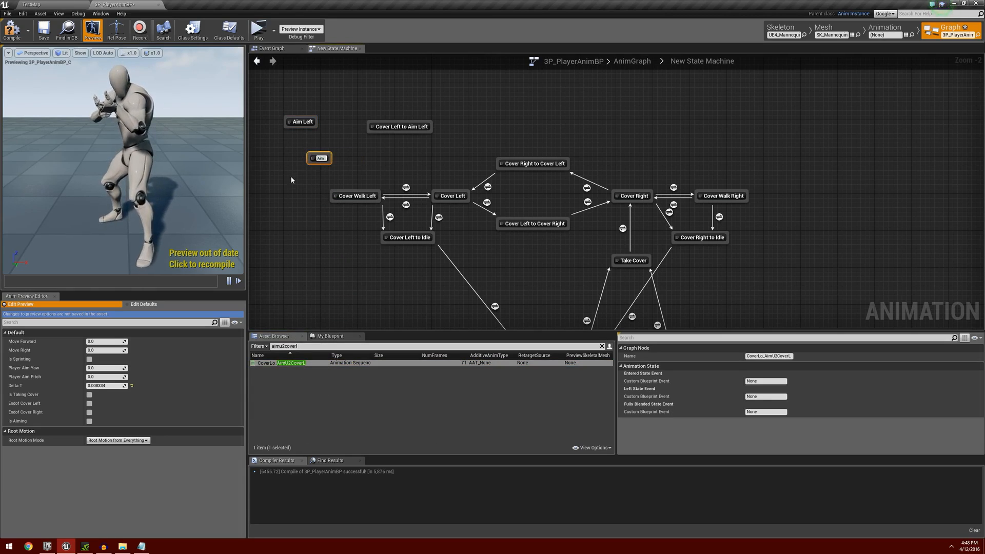
text( Left)
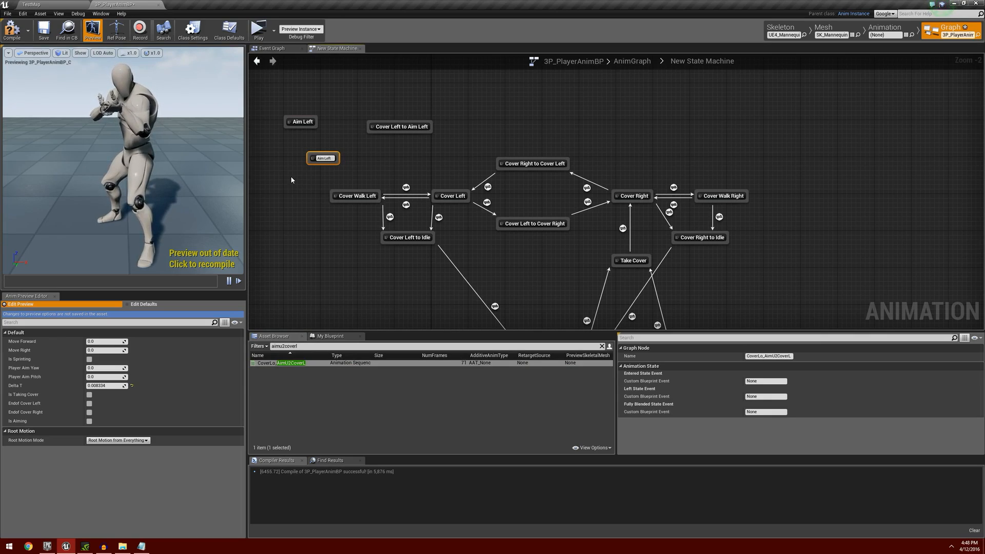
text( to Cove)
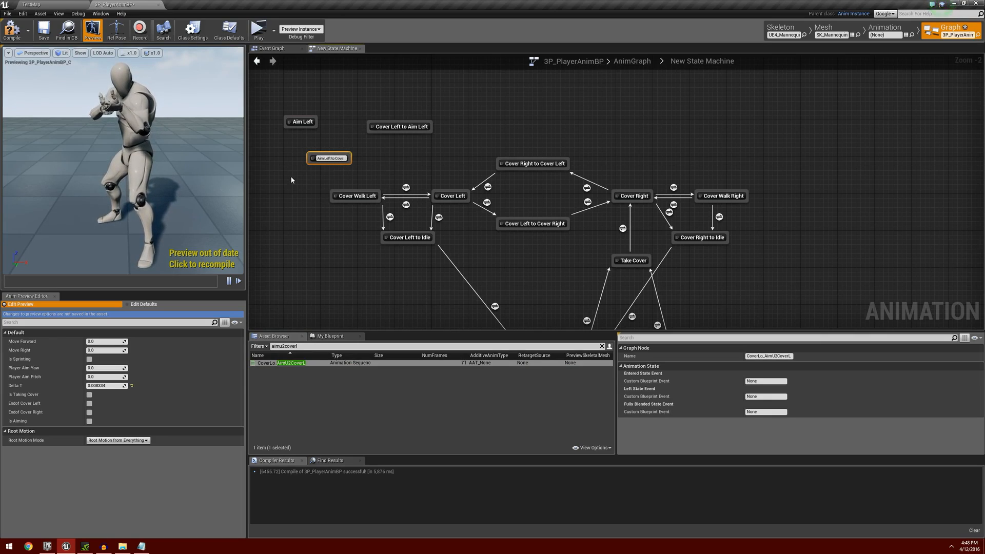
text(r Left)
key(Return)
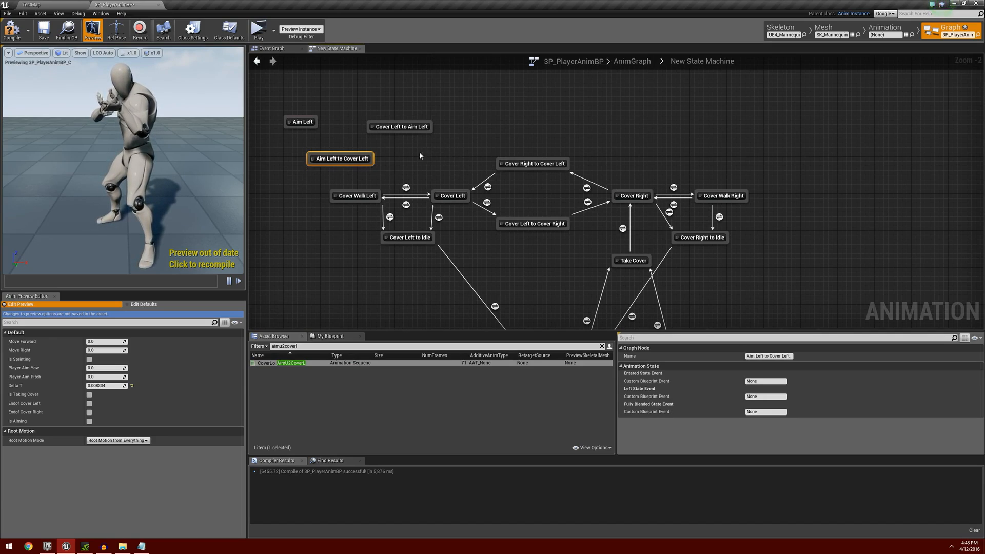
Stack the two aim transition states above Cover Walk Left with Aim Left beside them, and create a transition from Cover Left to Cover Left to Aim Left.
mouse_move(345, 159)
mouse_down()
mouse_move(367, 160)
mouse_move(358, 160)
mouse_up()
drag(398, 127, 282, 141)
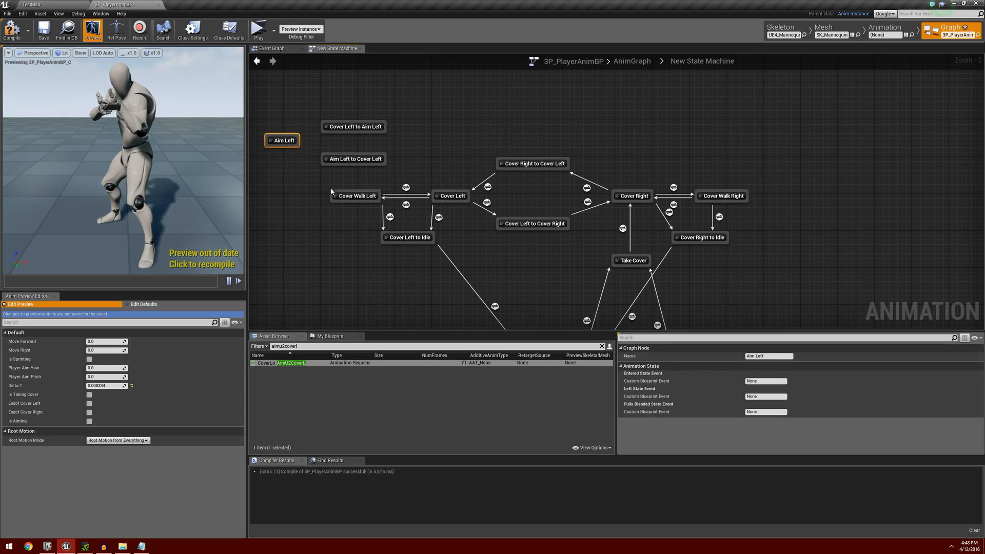
drag(435, 195, 384, 132)
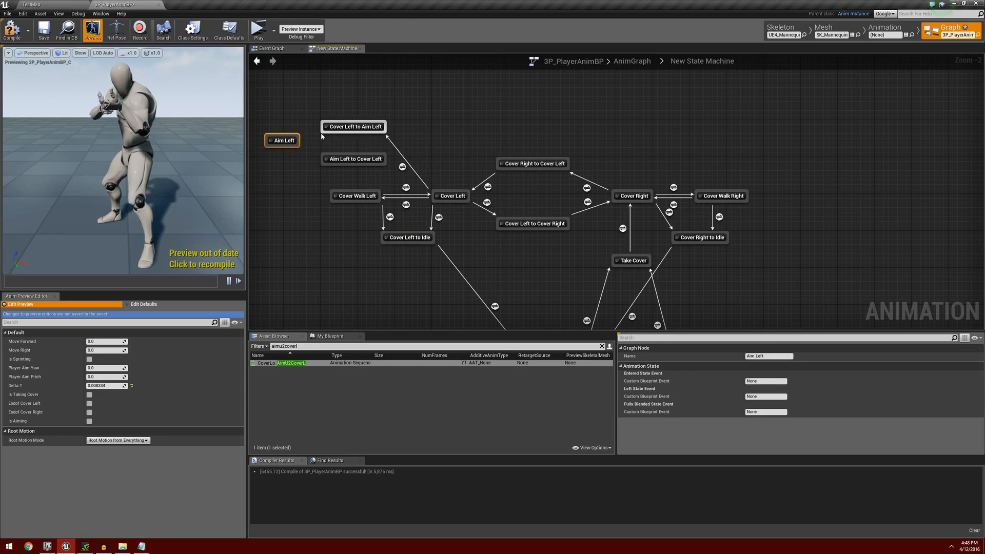
Create transitions from Cover Left to Aim Left through Aim Left and Aim Left to Cover Left back to Cover Left, and space out the three aim states.
drag(326, 135, 324, 163)
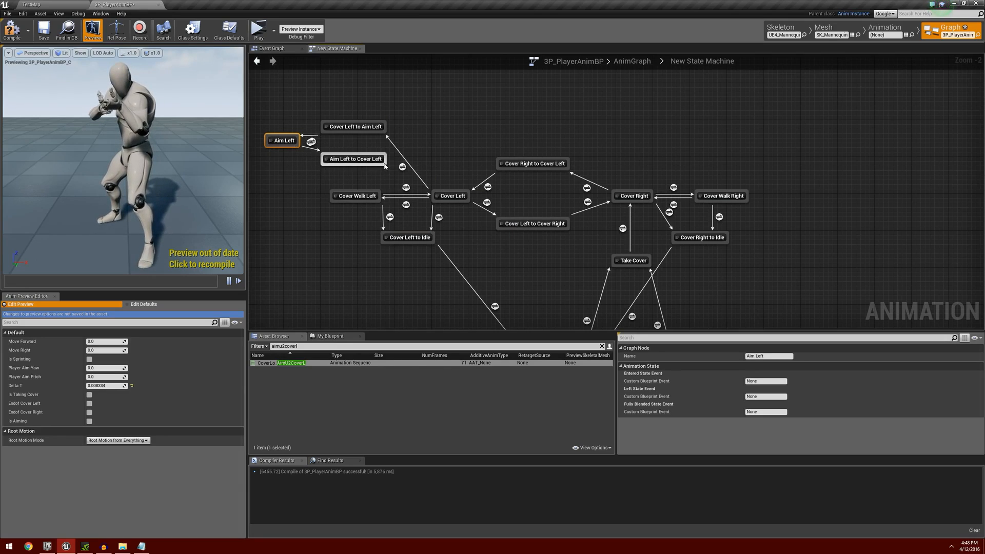
drag(385, 165, 448, 199)
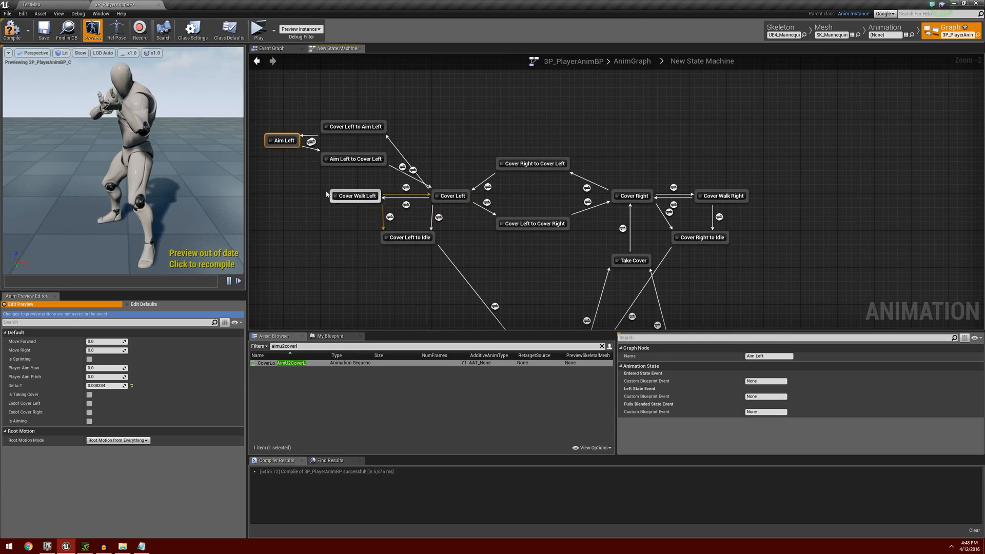
right_drag(284, 156, 351, 167)
drag(351, 153, 323, 153)
drag(421, 138, 421, 101)
drag(420, 173, 421, 169)
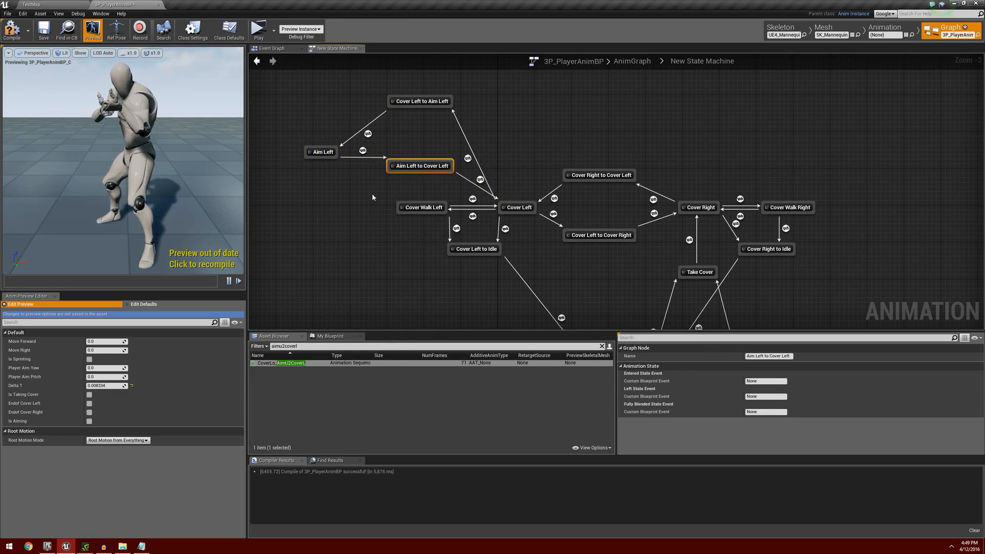
Search the animation assets for coverr2aimu.
right_drag(739, 208, 662, 225)
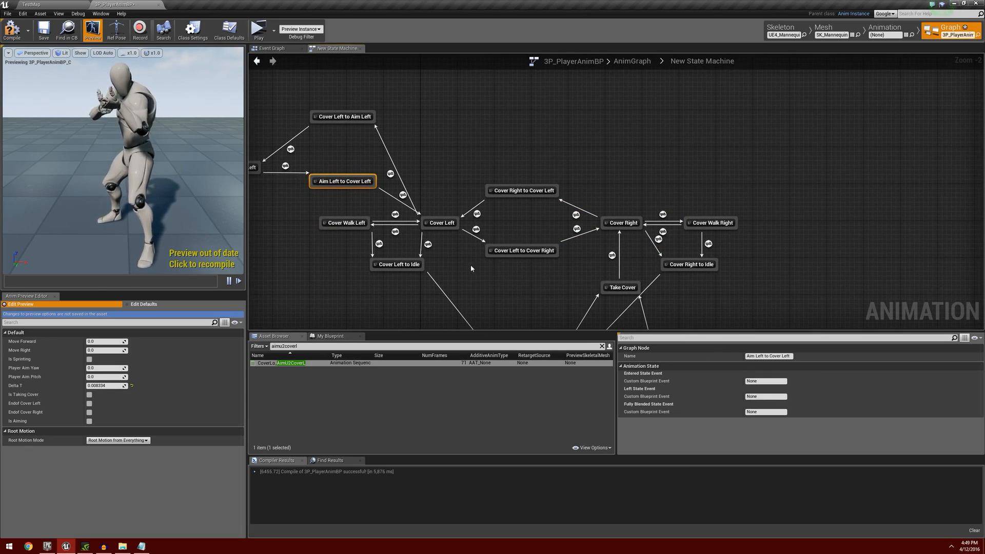
click(295, 347)
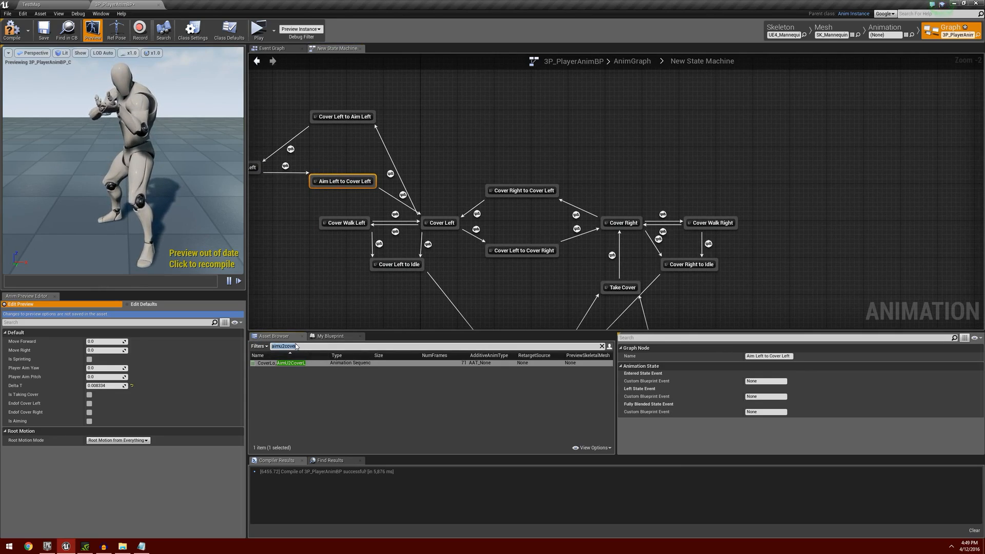
text(c)
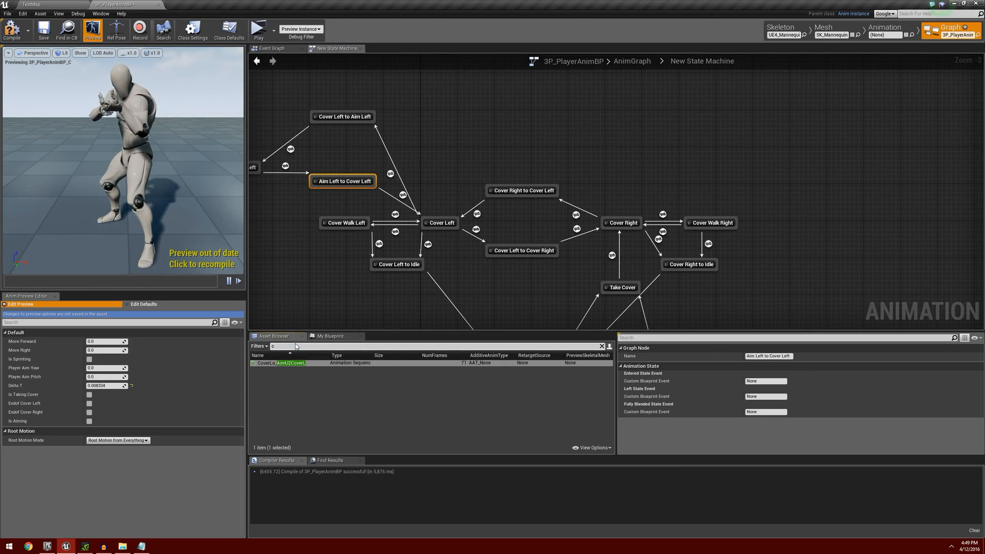
text(overr)
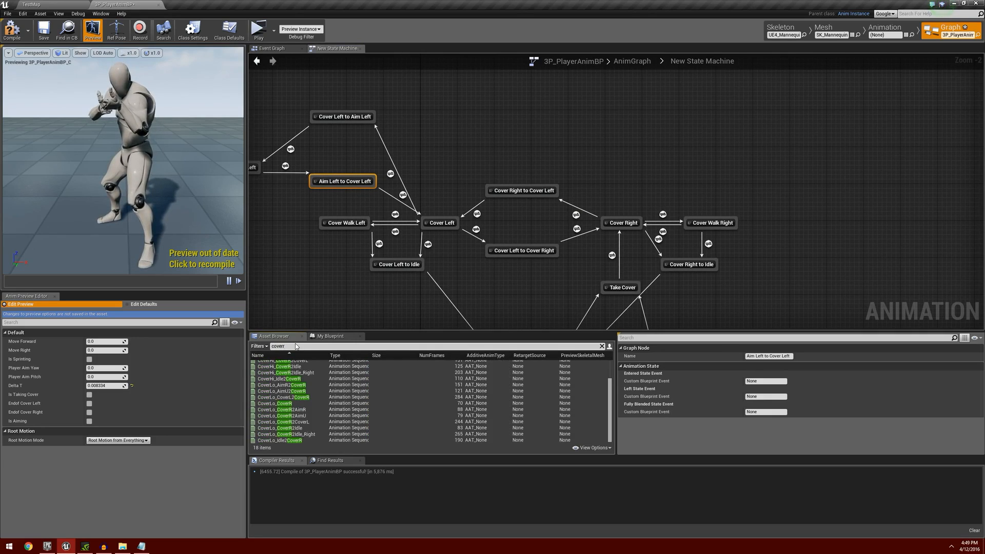
key(BackSpace)
text(2aim)
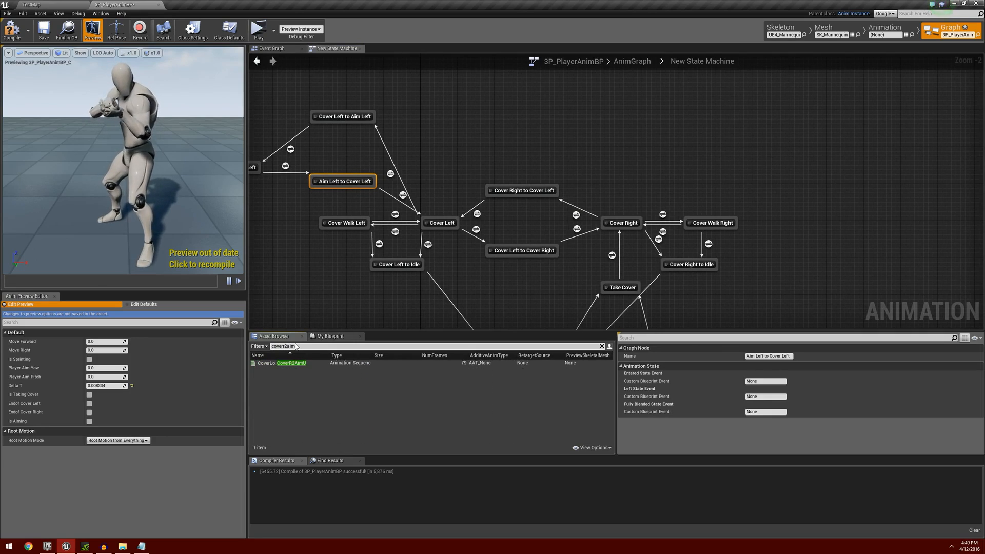
text(u)
Add the CoverLo_CoverR2AimU animation as a state named Cover Right to Aim Right, well above the Cover Right state.
drag(300, 364, 624, 166)
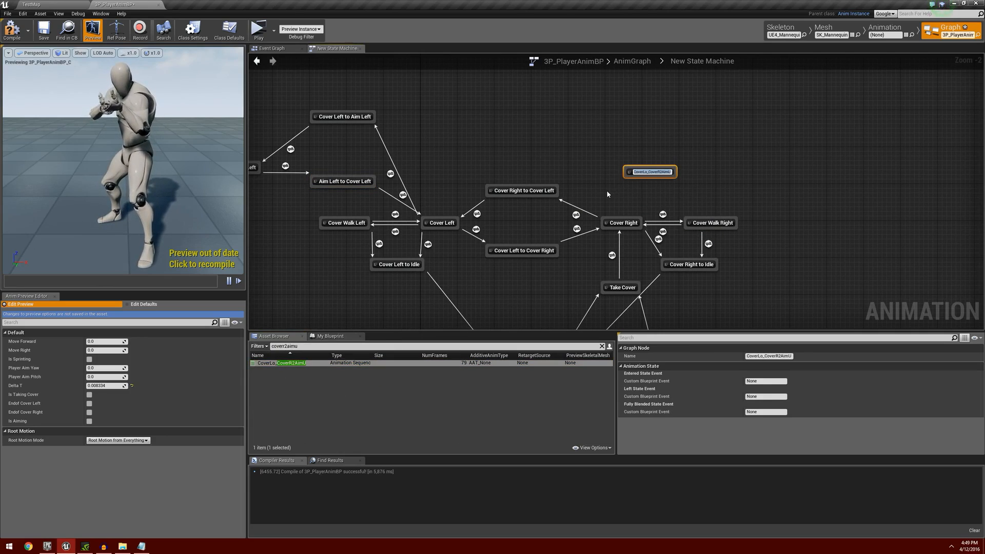
key(BackSpace)
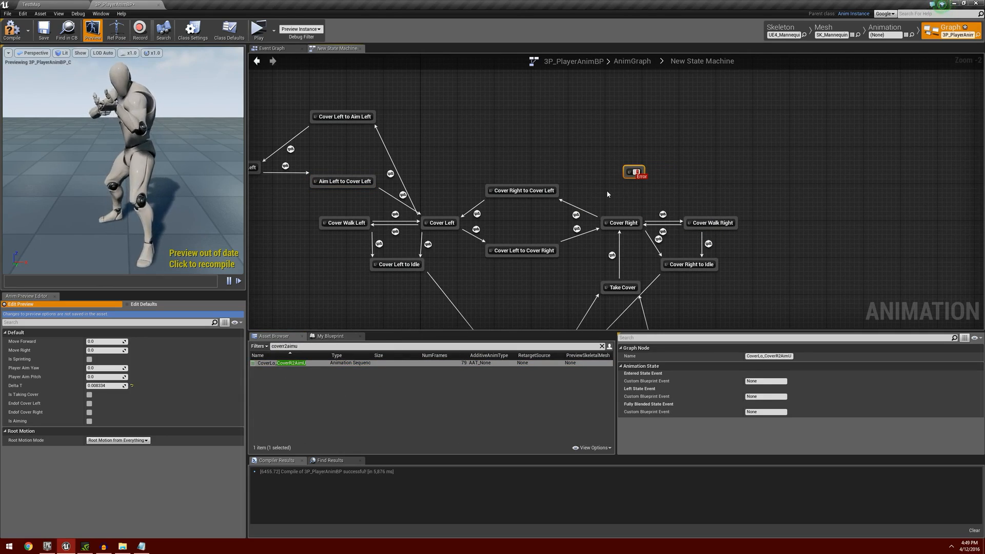
text(Cover R)
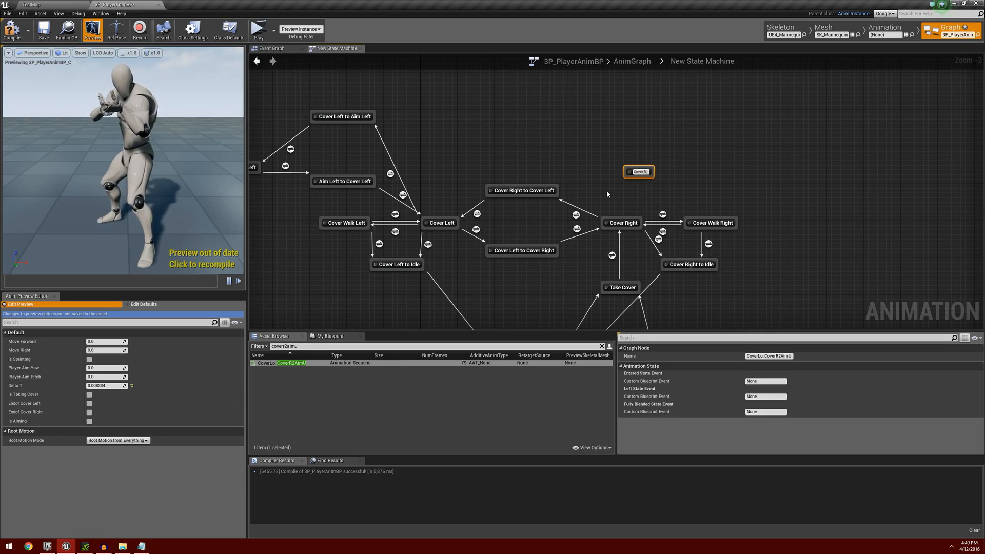
text(ight to)
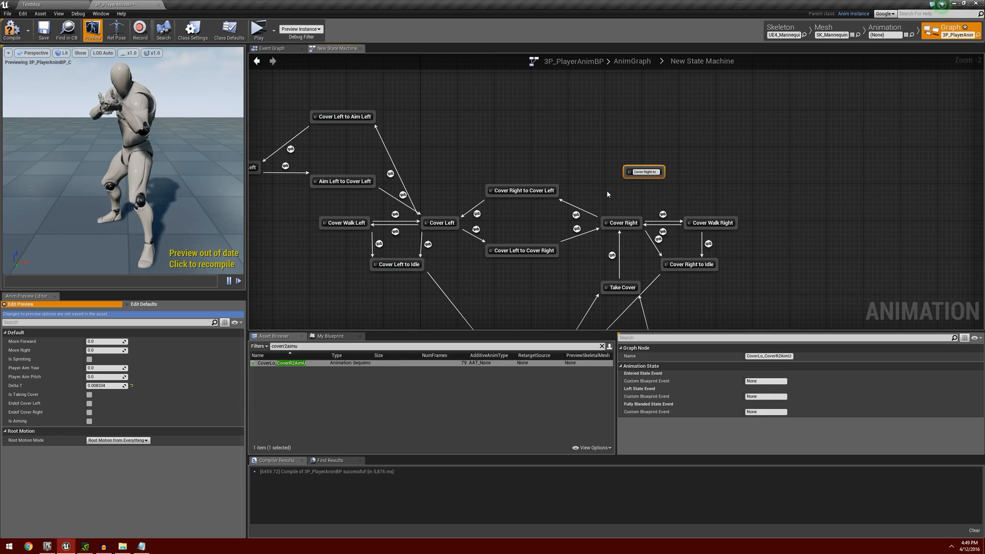
text( Aim Righ)
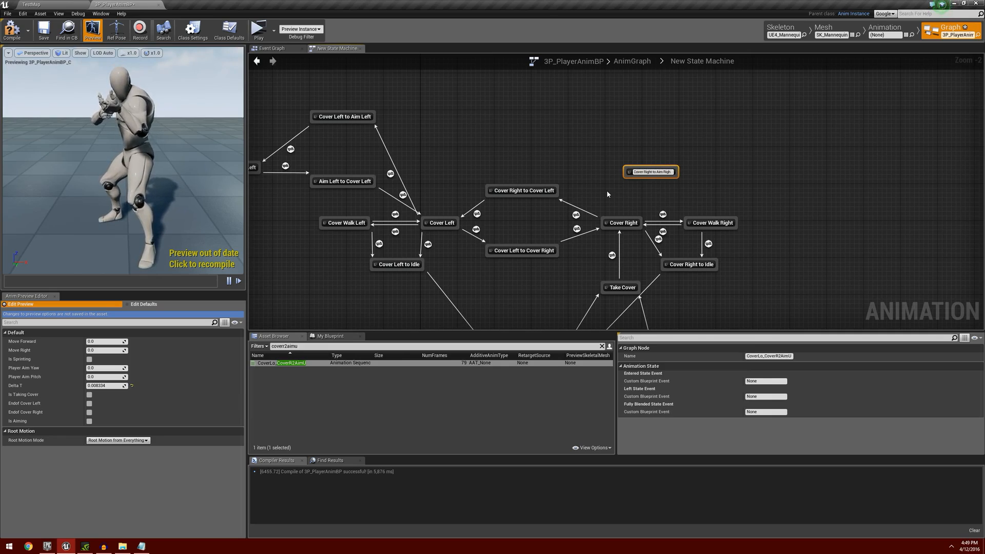
text(t)
key(Return)
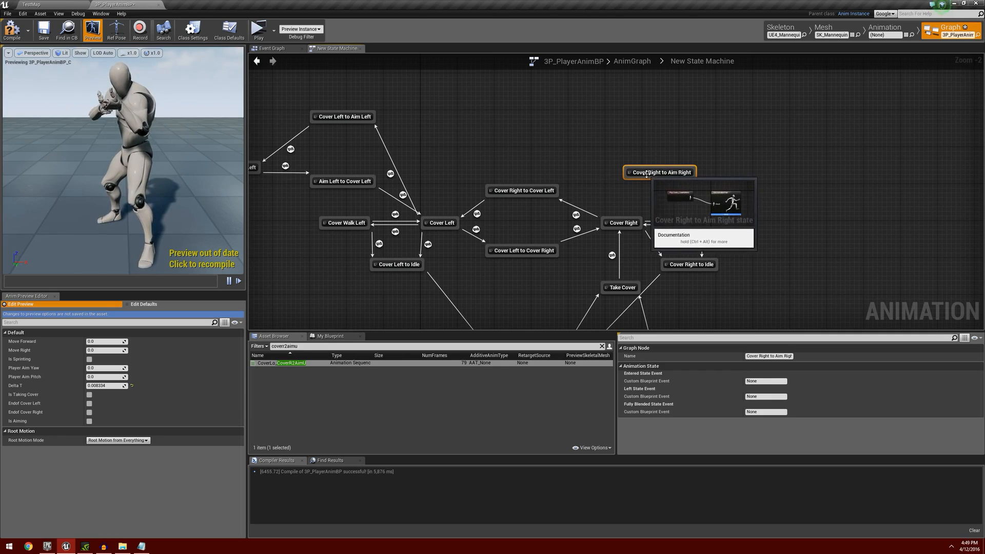
drag(646, 175, 629, 119)
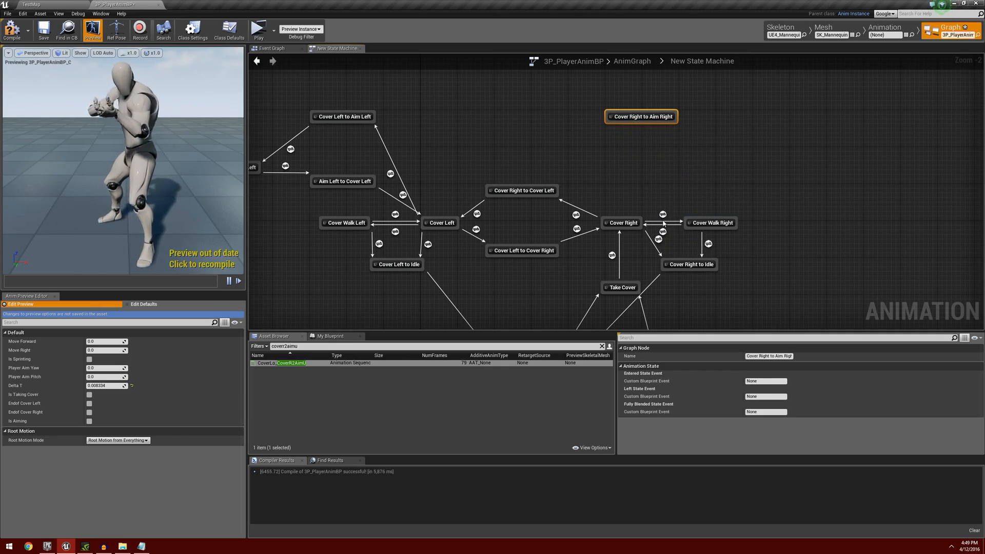
Search the assets for aimu and add the CoverLo_AimU animation as a state named Aim Right, beside and below Cover Right to Aim Right.
drag(318, 348, 240, 345)
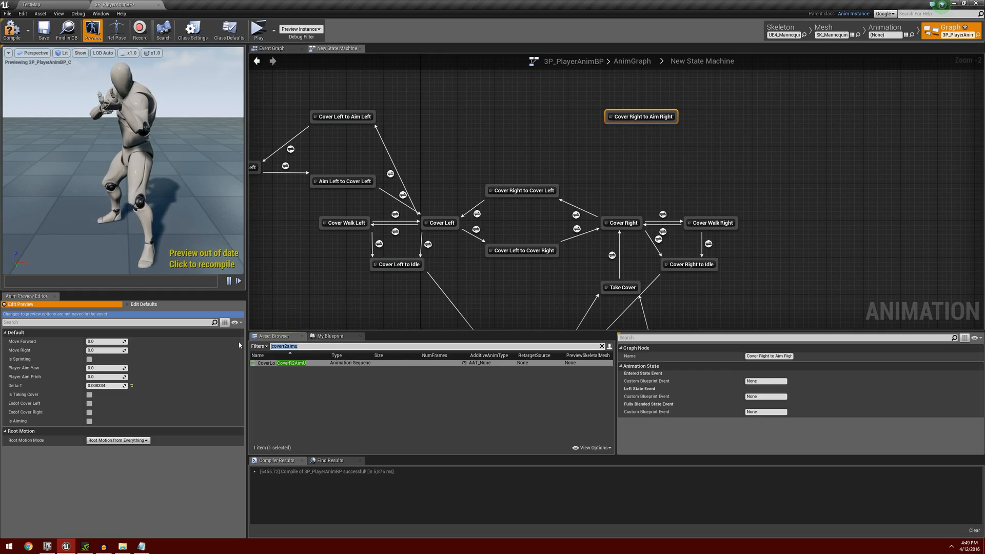
text(aimu)
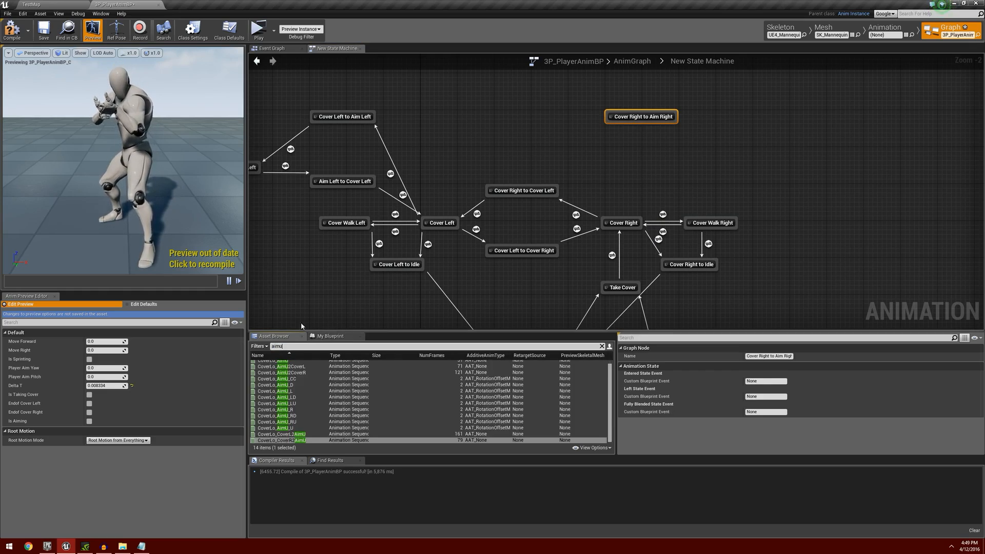
click(298, 363)
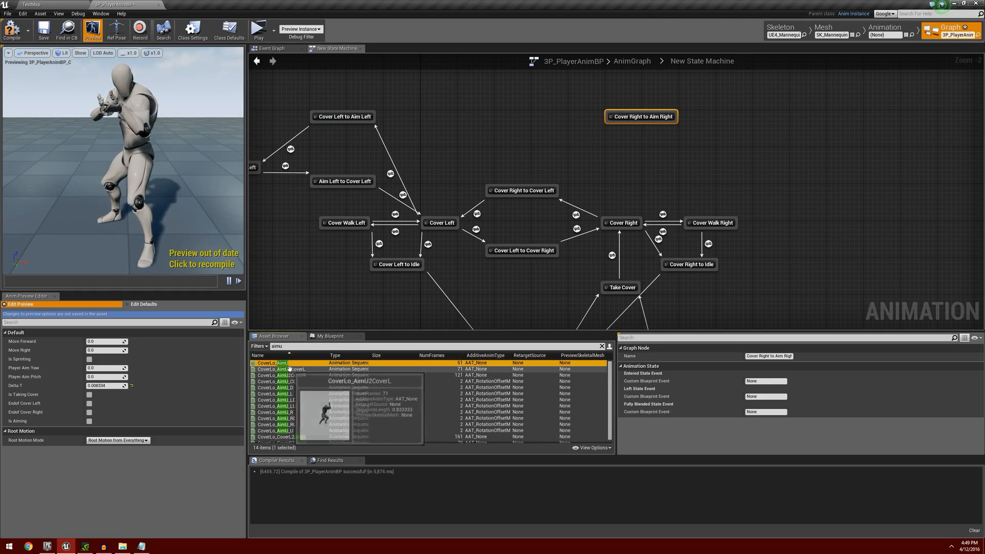
drag(298, 364, 705, 145)
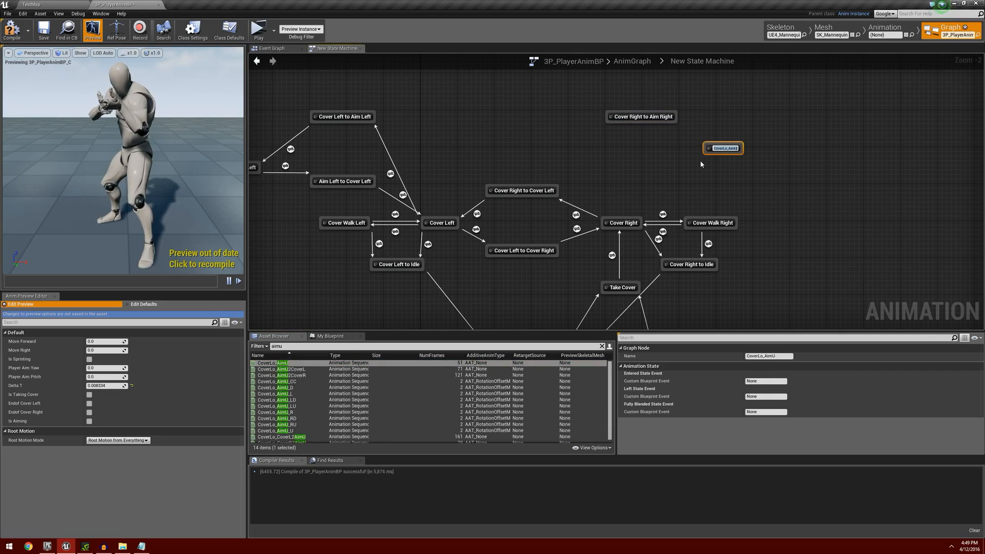
text(Aim)
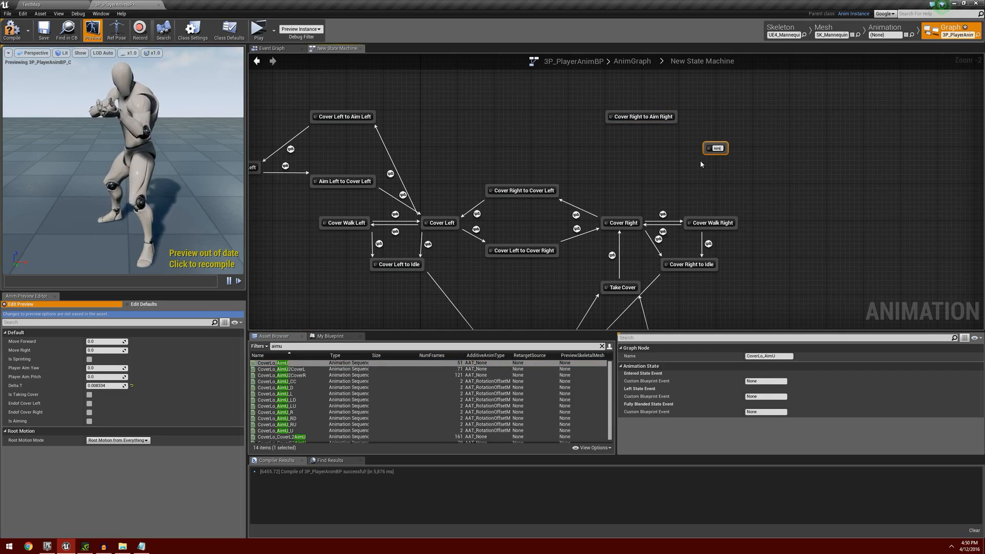
text( Right)
key(Return)
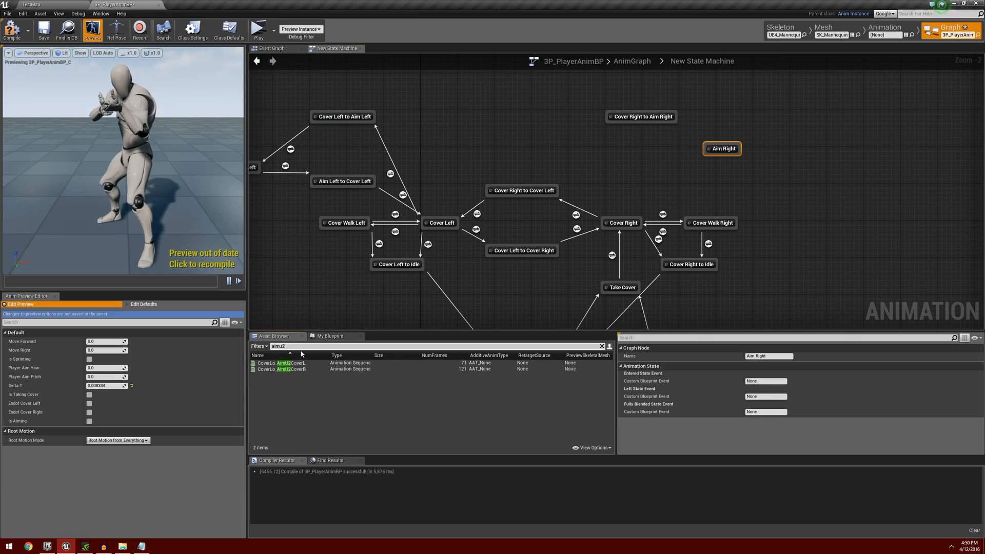
Search the assets for aimu2 and add the CoverLo_AimU2CoverR animation as a state named Aim Right to Cover Right, above Cover Right.
click(313, 370)
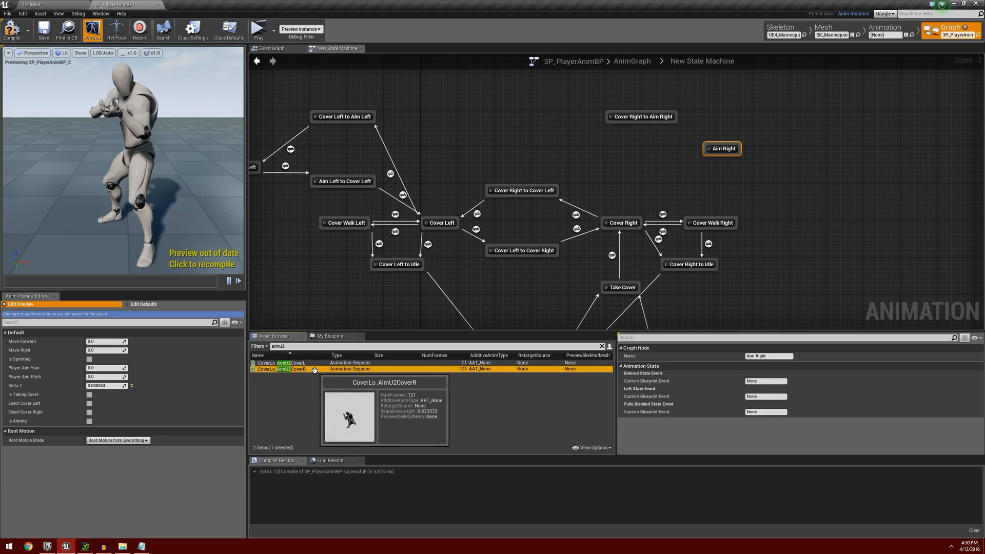
drag(315, 370, 635, 180)
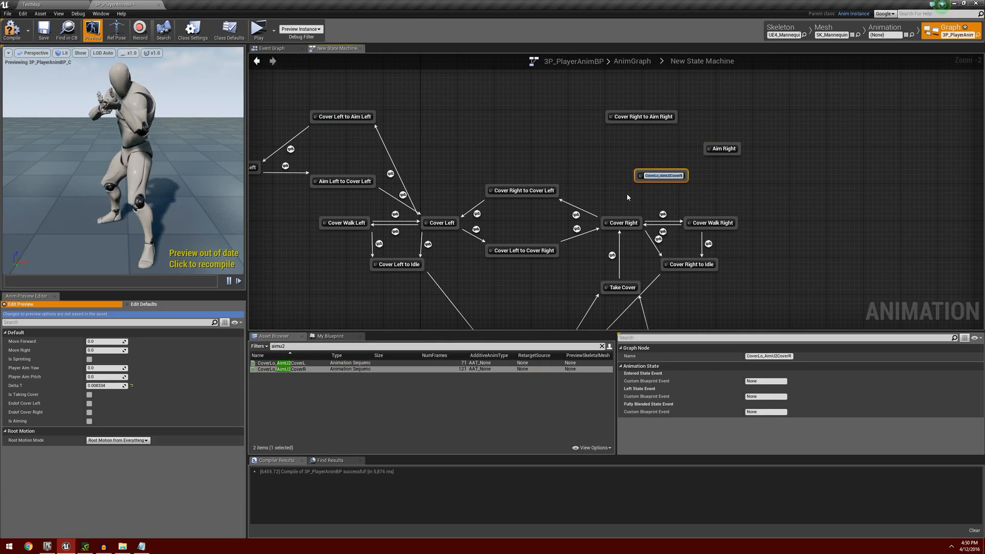
text(Aim Ri)
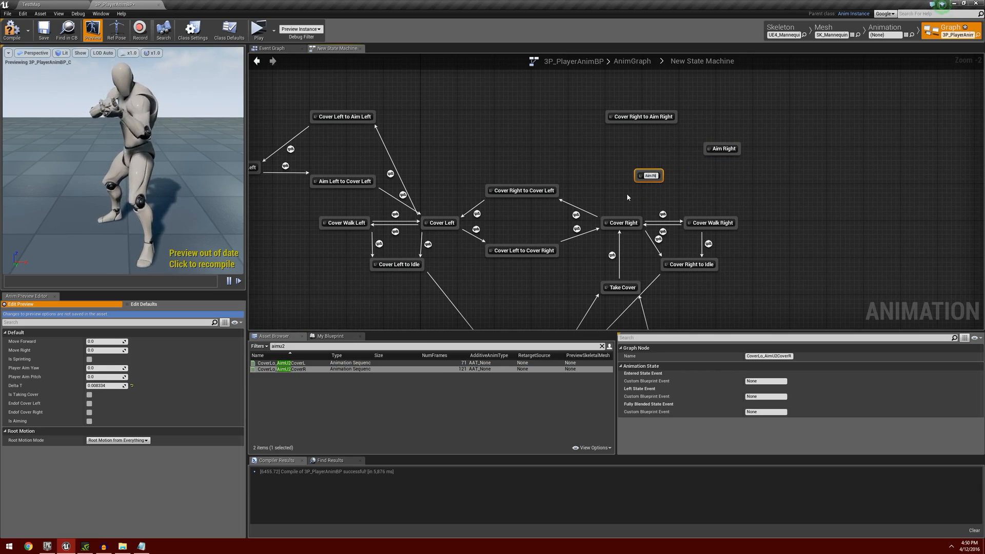
text(ght to Cov)
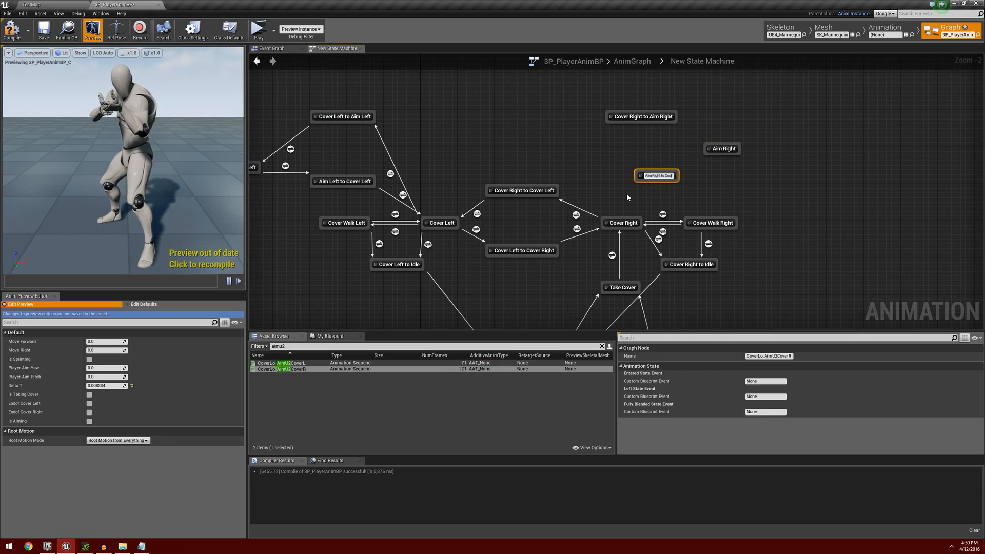
text(er Right)
key(Return)
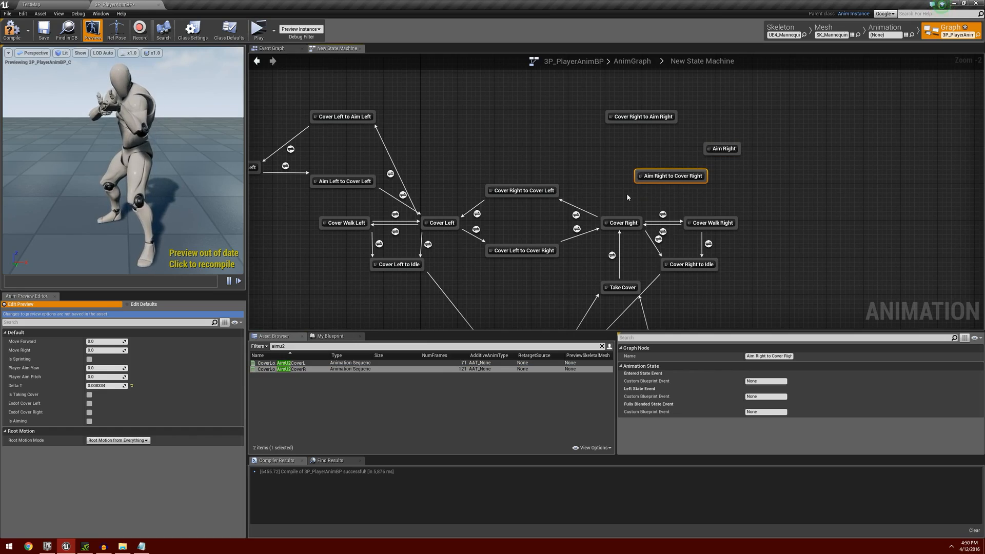
Create transitions from Cover Right through Cover Right to Aim Right, Aim Right and Aim Right to Cover Right back to Cover Right.
right_drag(568, 159, 596, 163)
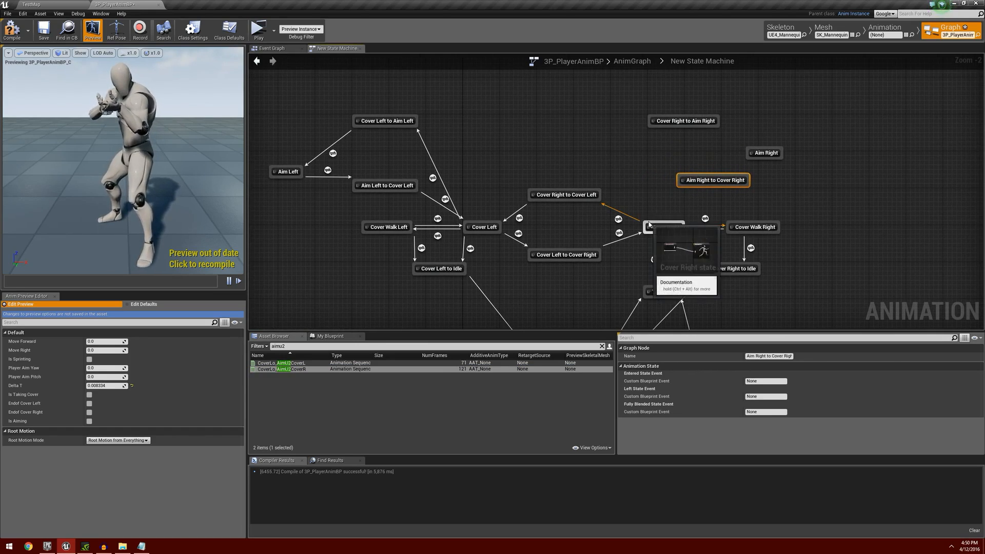
drag(654, 222, 654, 130)
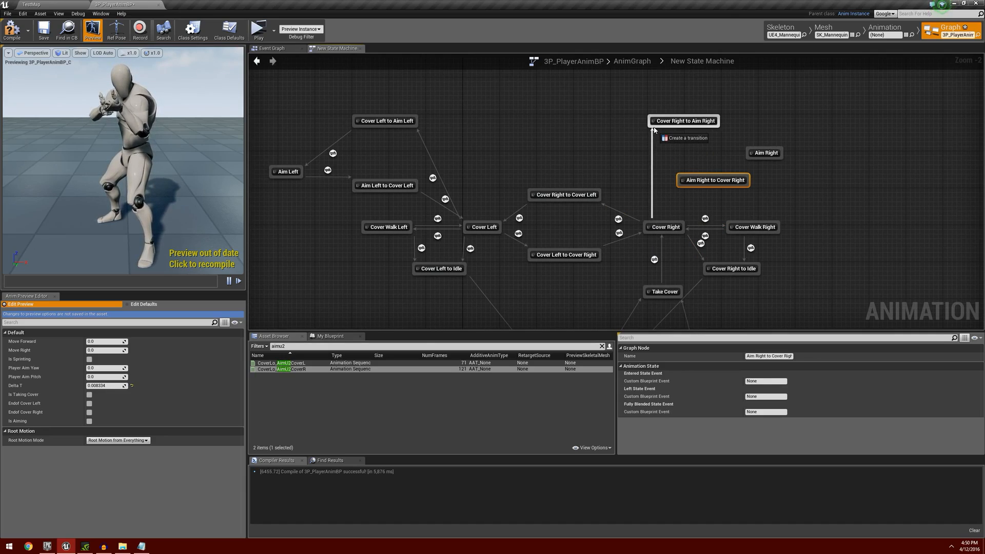
drag(654, 130, 654, 125)
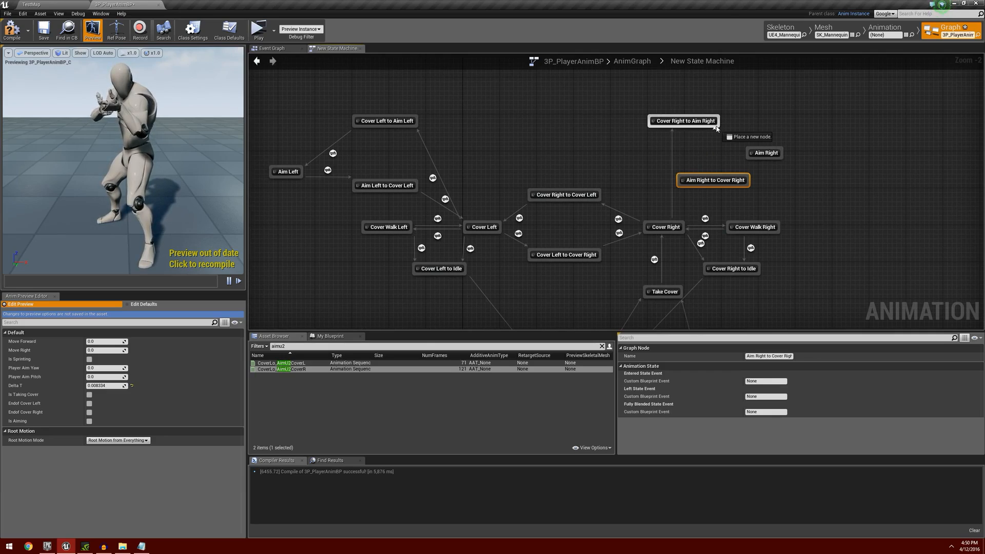
drag(717, 127, 680, 226)
Stack Cover Right to Aim Right and Aim Right to Cover Right above Cover Walk Right, with Aim Right on their outer side.
scroll(736, 205, up, 2)
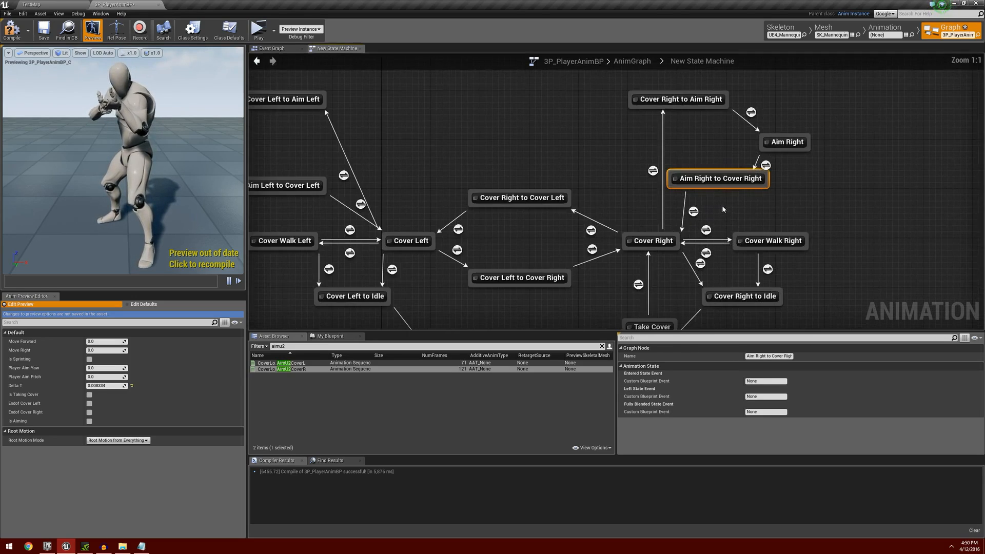
right_drag(758, 213, 689, 230)
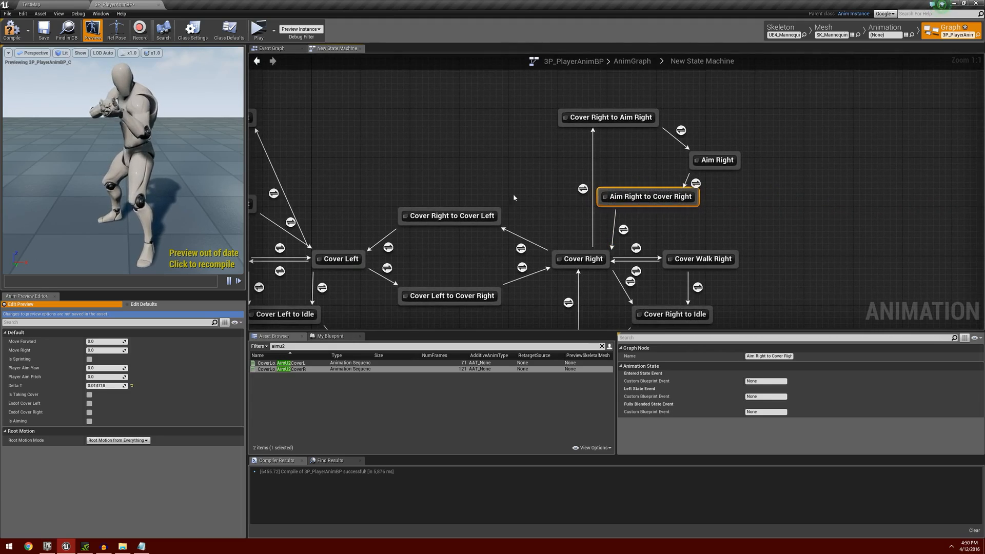
right_drag(513, 196, 433, 179)
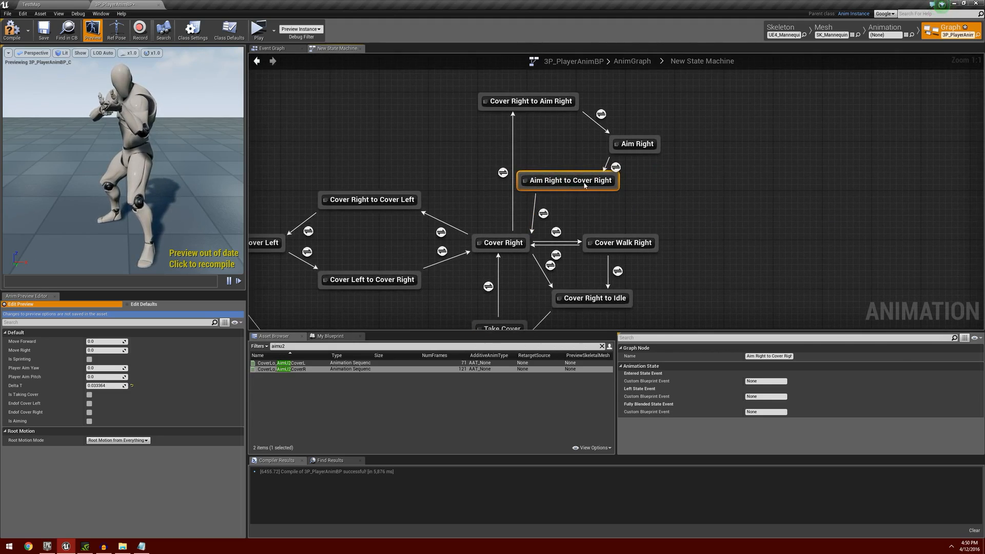
drag(584, 186, 637, 193)
drag(537, 103, 634, 102)
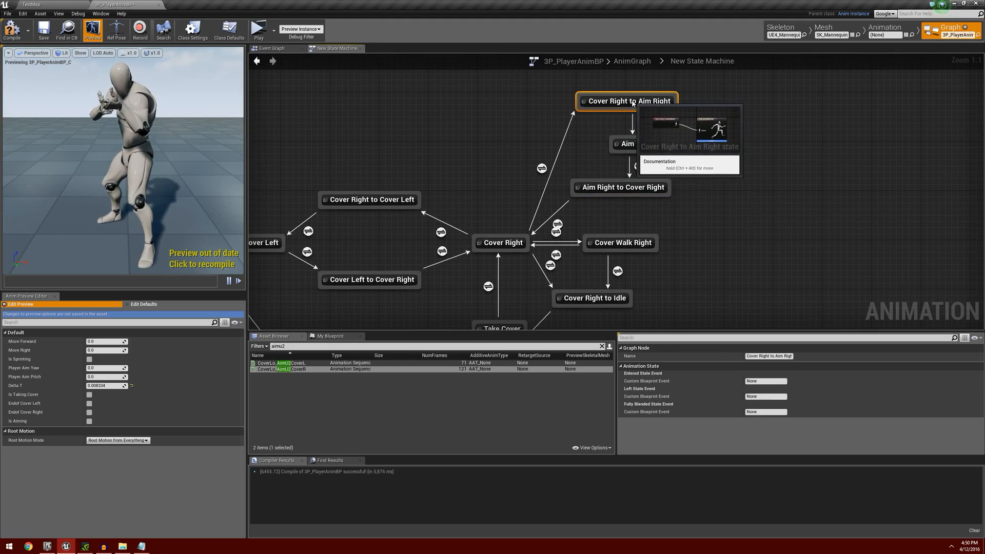
drag(636, 145, 727, 145)
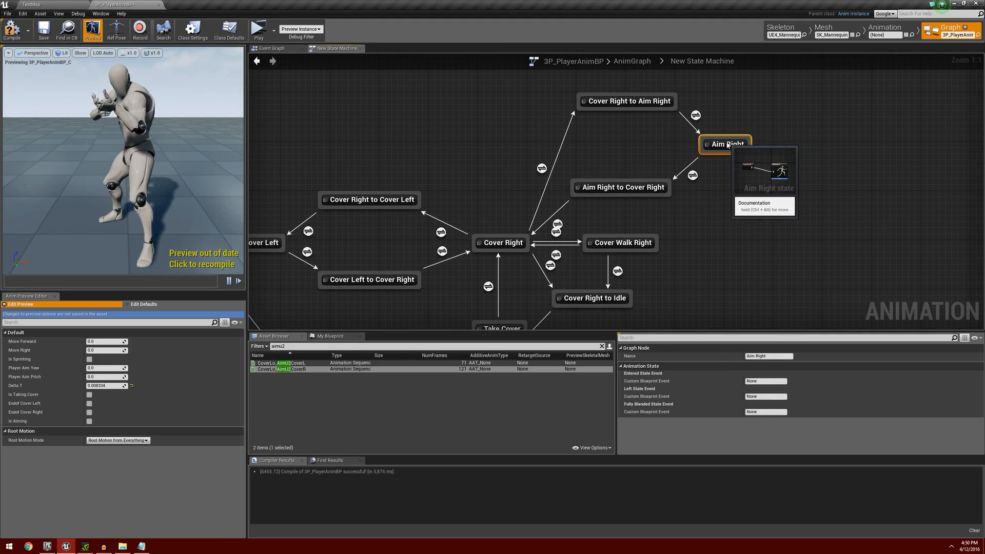
right_drag(493, 211, 625, 179)
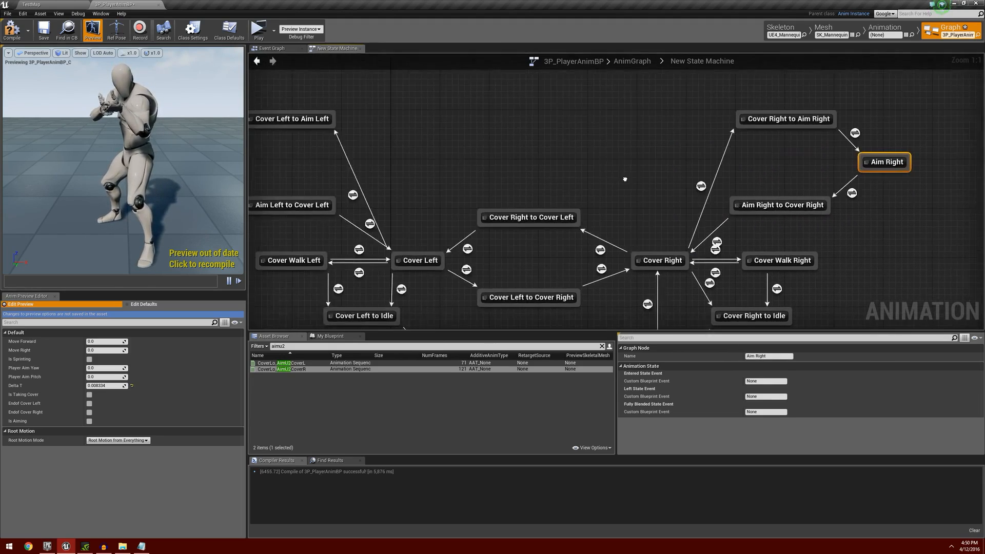
Make the transition rule from Cover Left to Cover Left to Aim Left depend on the IsAiming variable being true.
scroll(599, 180, down, 1)
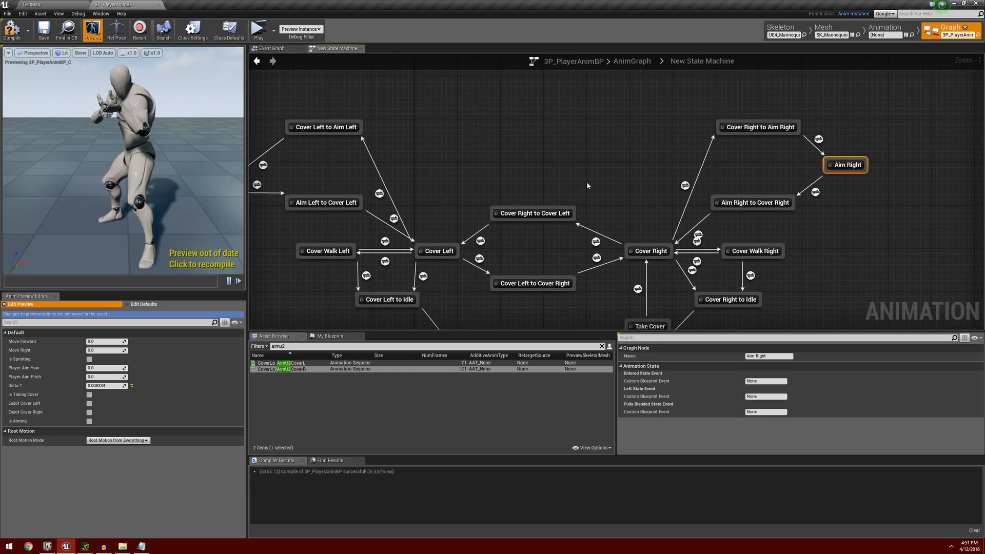
right_drag(441, 174, 565, 158)
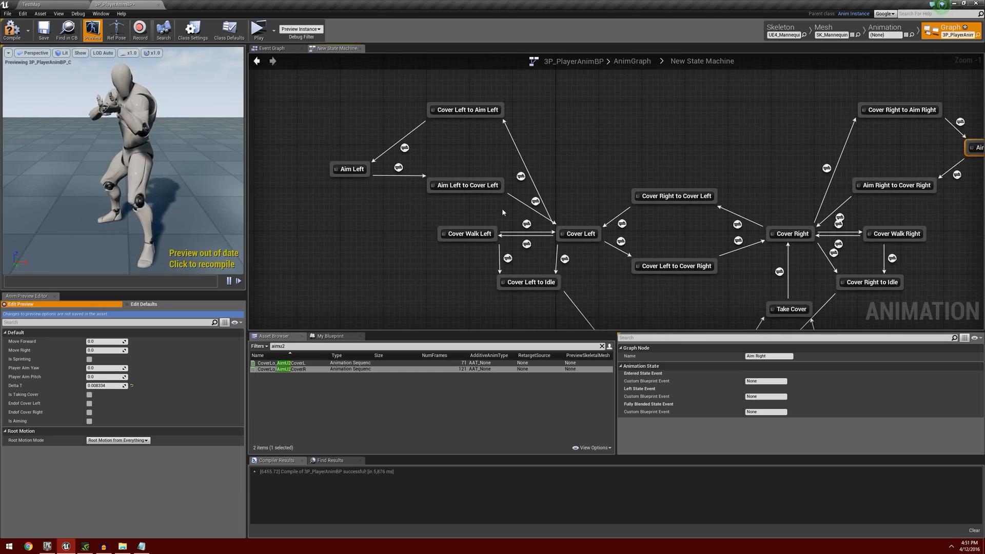
scroll(477, 213, up, 1)
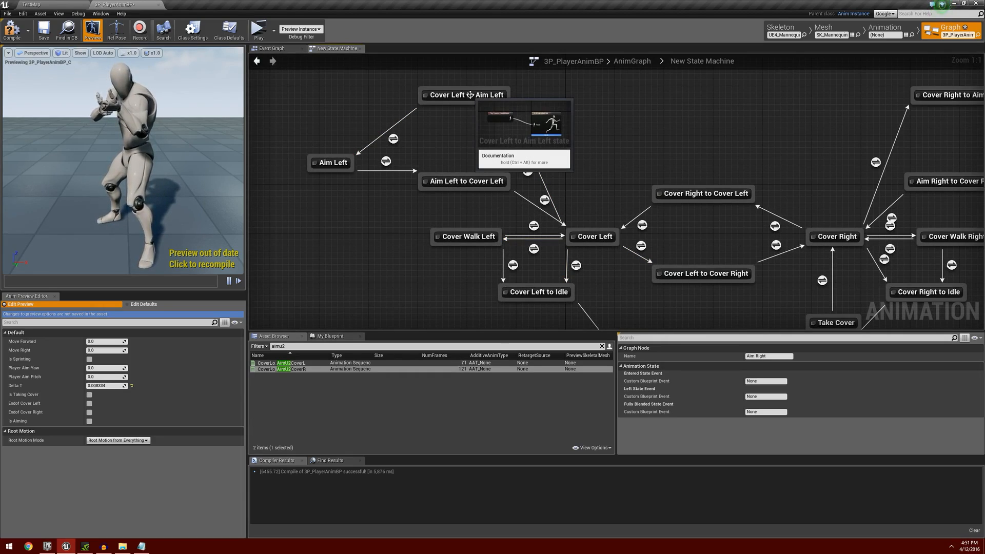
double_click(527, 171)
click(325, 337)
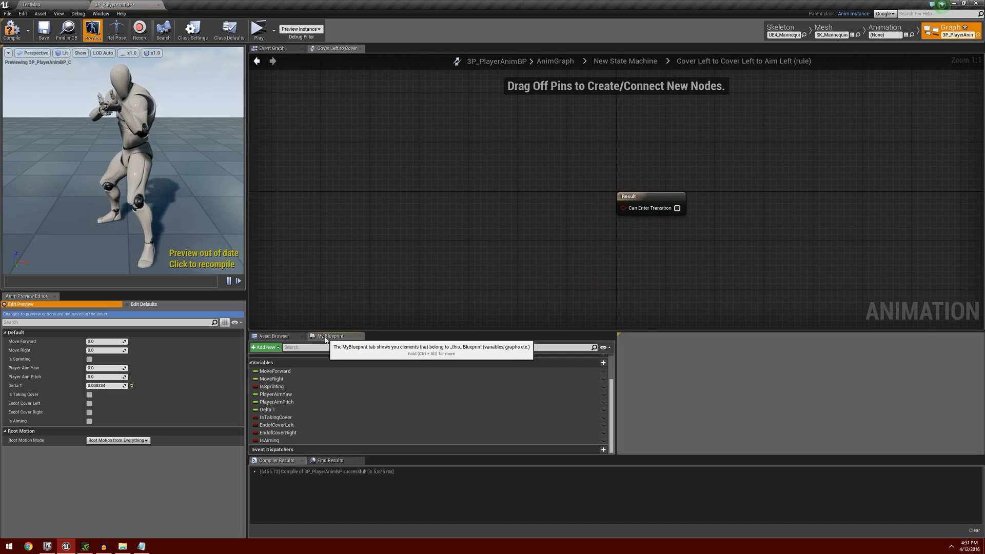
drag(271, 440, 623, 208)
click(480, 214)
drag(449, 207, 553, 214)
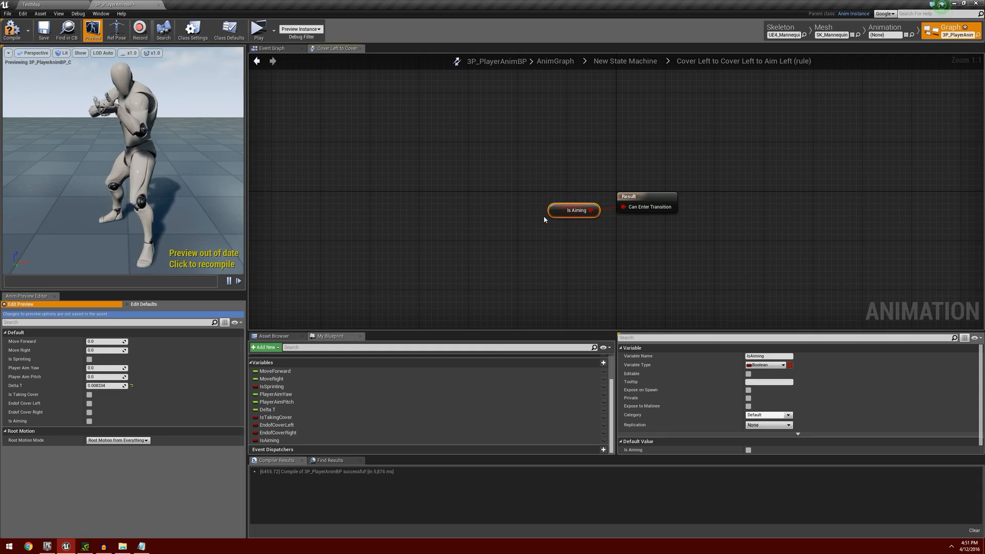
click(256, 61)
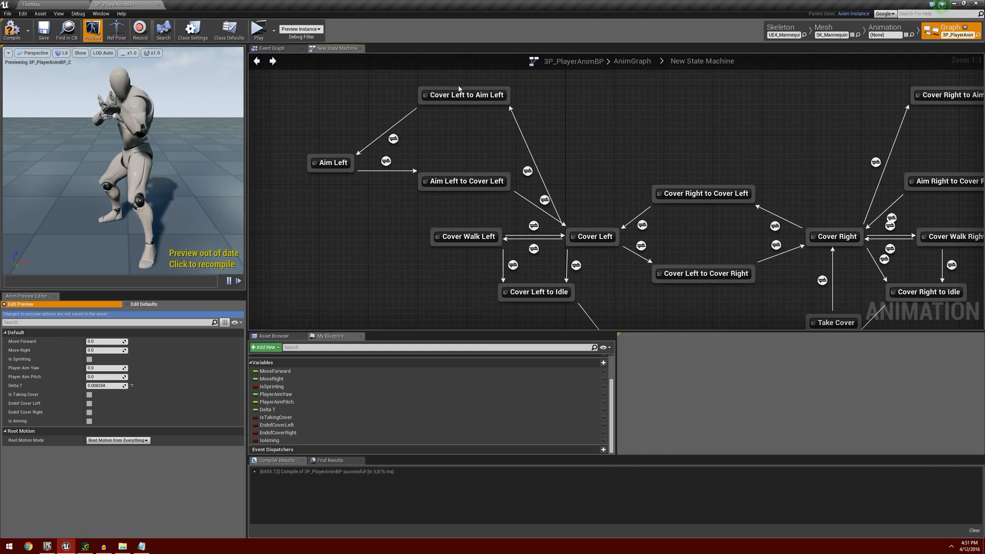
In the Cover Left to Aim Left to Aim Left rule, allow the transition through a float less-than check on CoverLo_CoverL2AimU's Time Remaining (ratio).
double_click(393, 139)
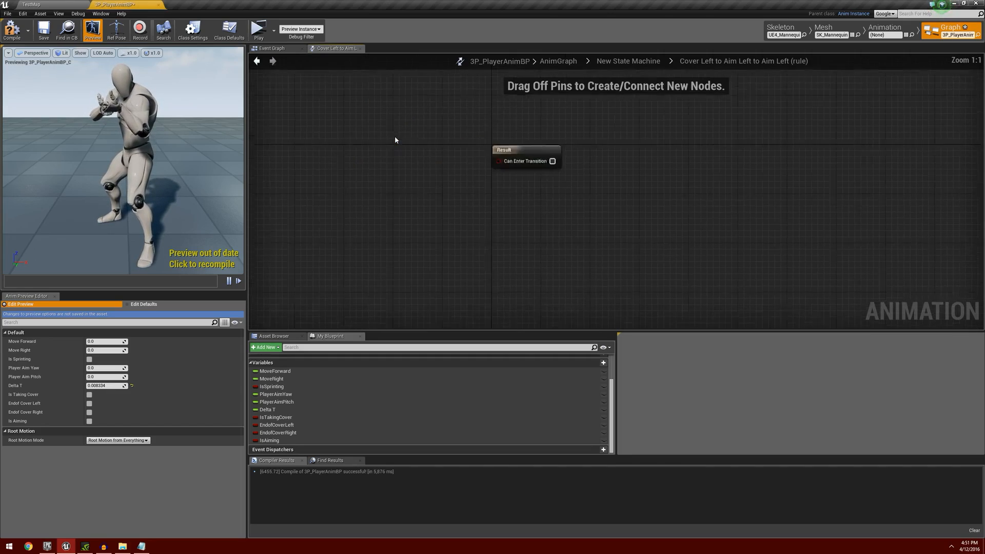
right_click(422, 164)
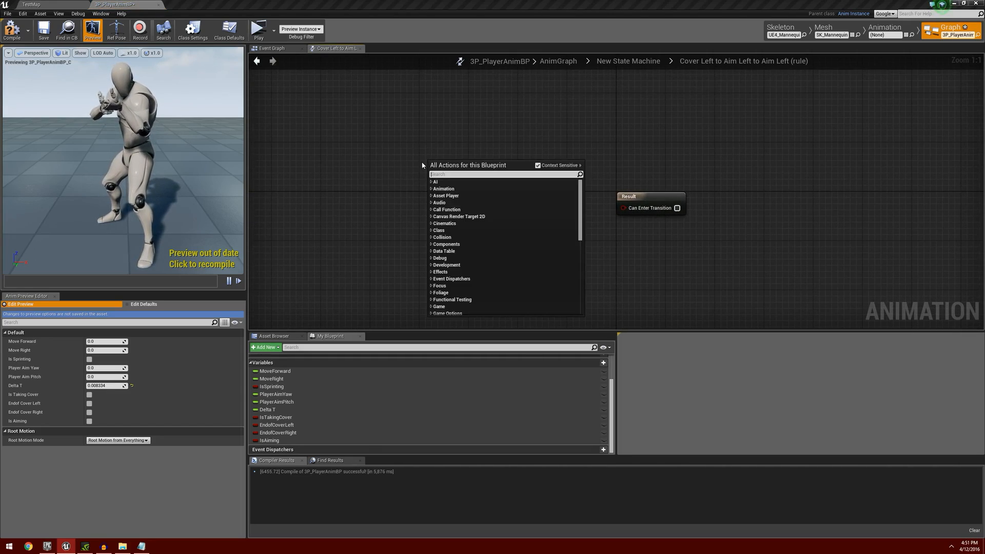
text(ratio)
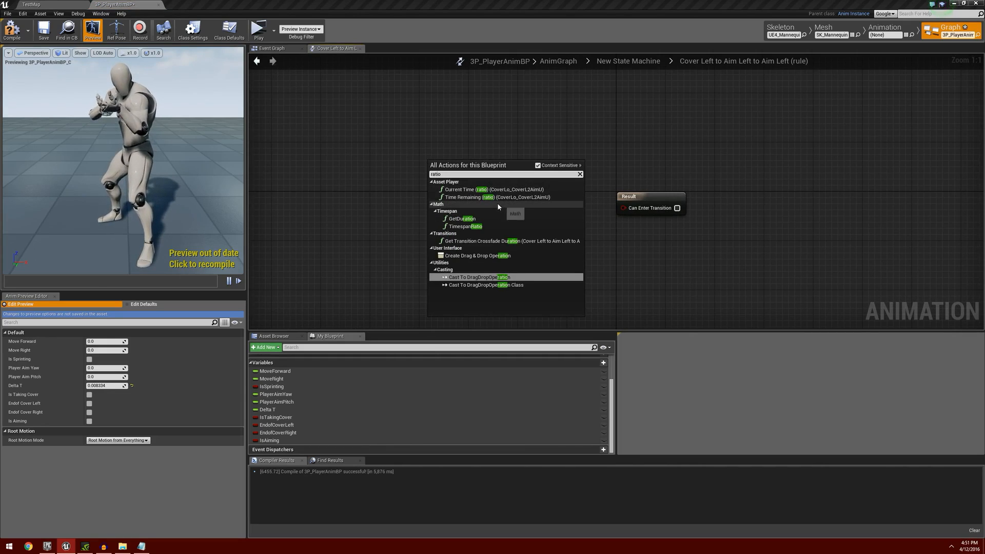
click(497, 197)
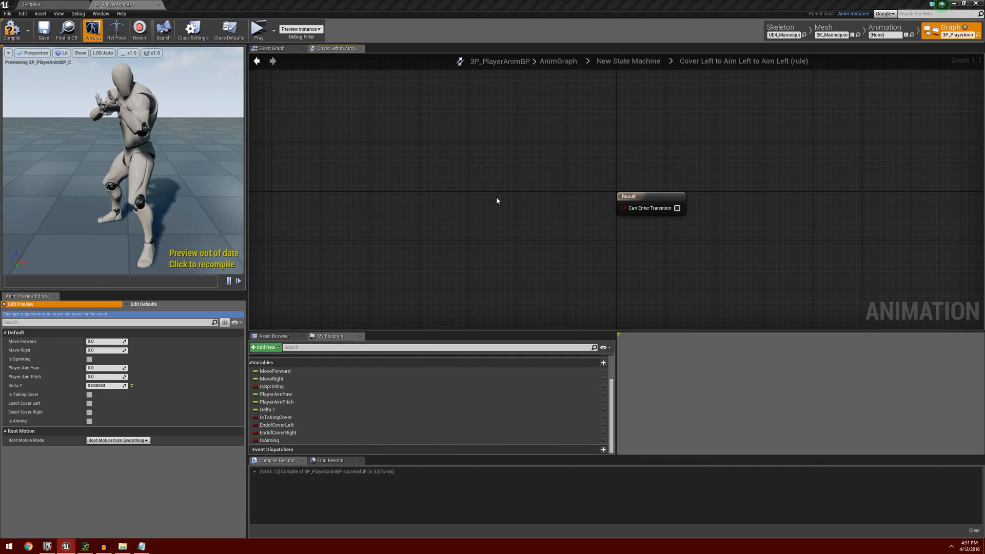
drag(555, 180, 519, 193)
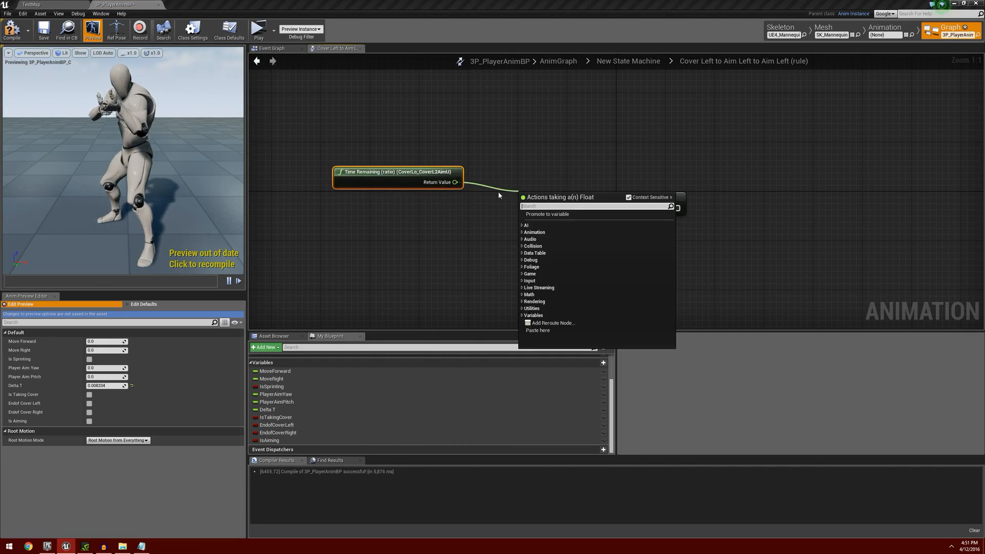
text(<)
key(Return)
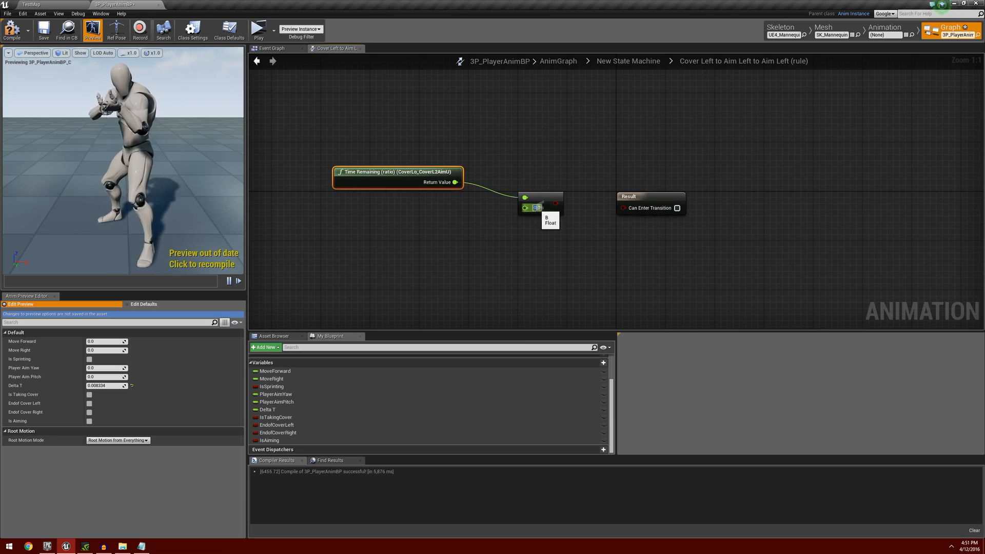
click(540, 208)
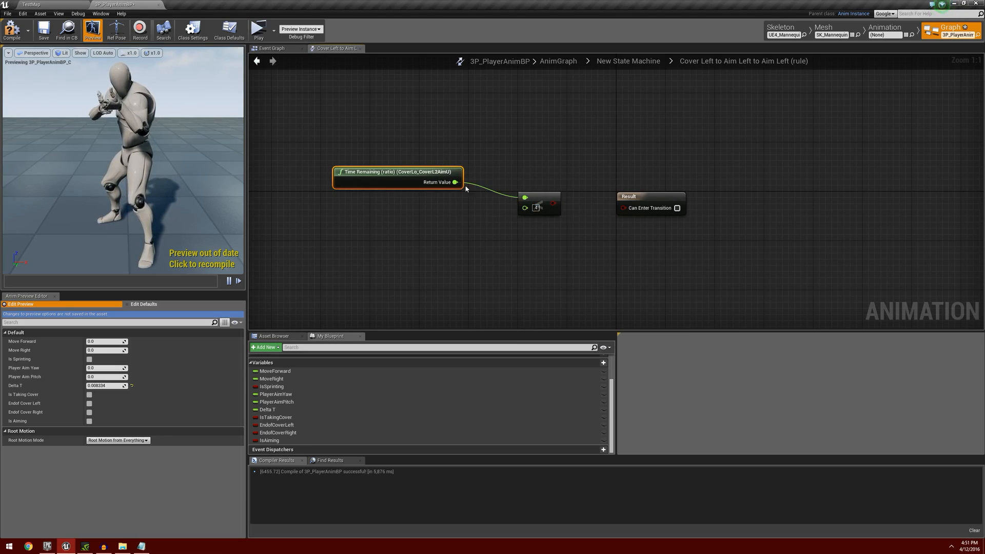
drag(553, 203, 606, 213)
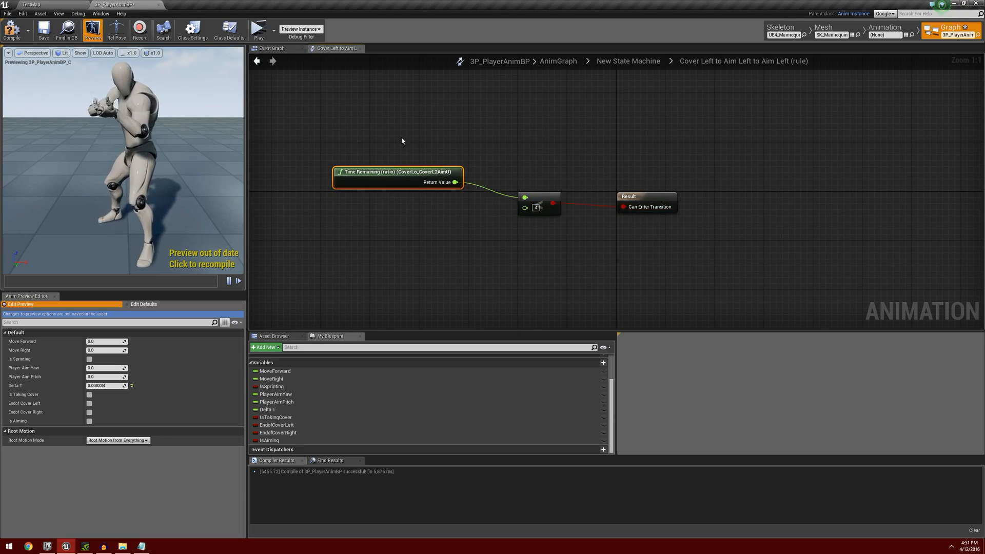
click(256, 61)
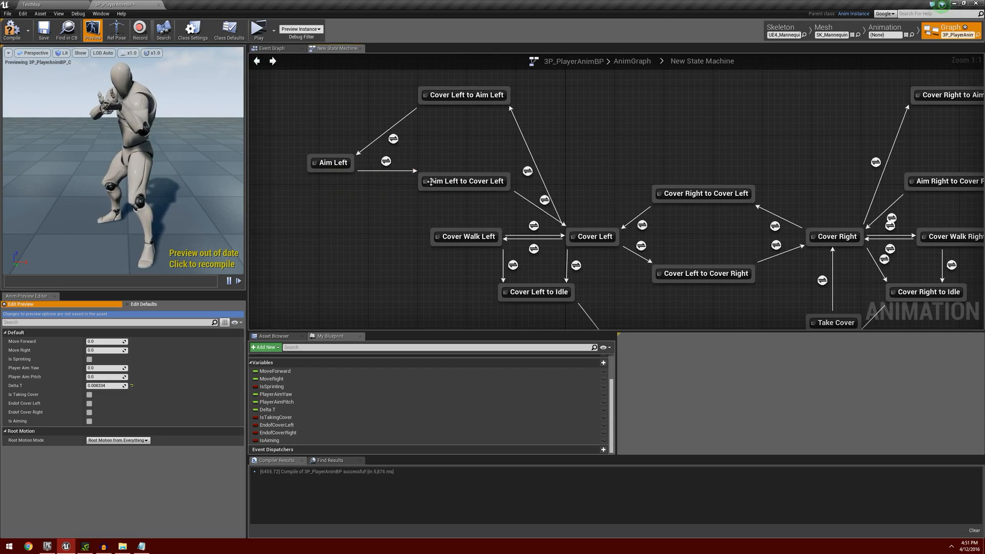
Make the transition rule from Aim Left to Aim Left to Cover Left use IsAiming inverted by a NOT node.
click(386, 161)
double_click(385, 161)
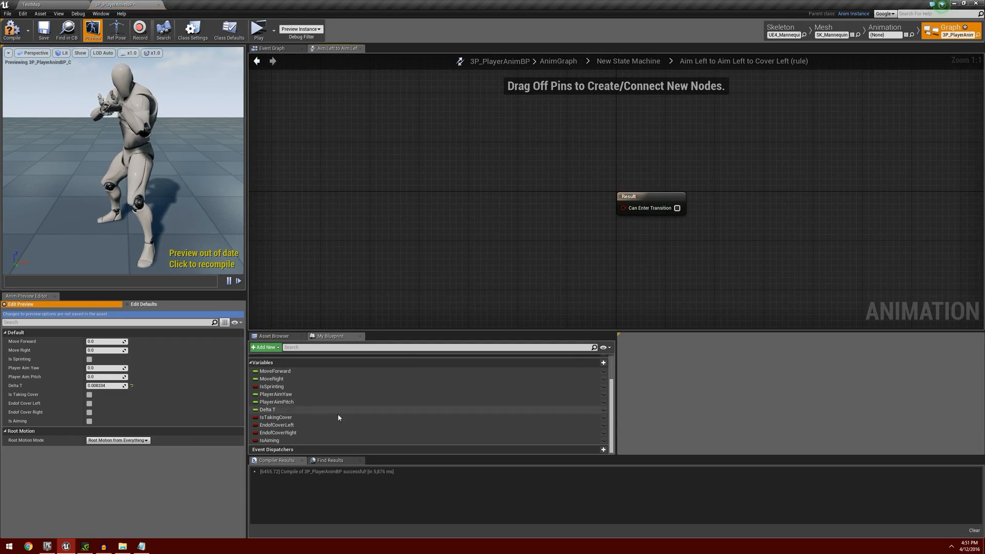
drag(269, 440, 490, 209)
click(462, 218)
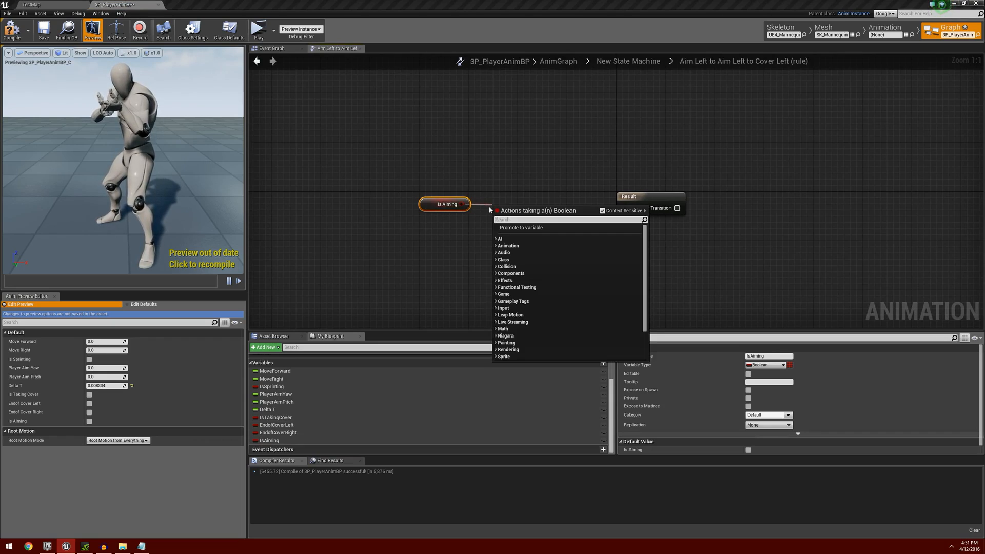
text(not)
key(Return)
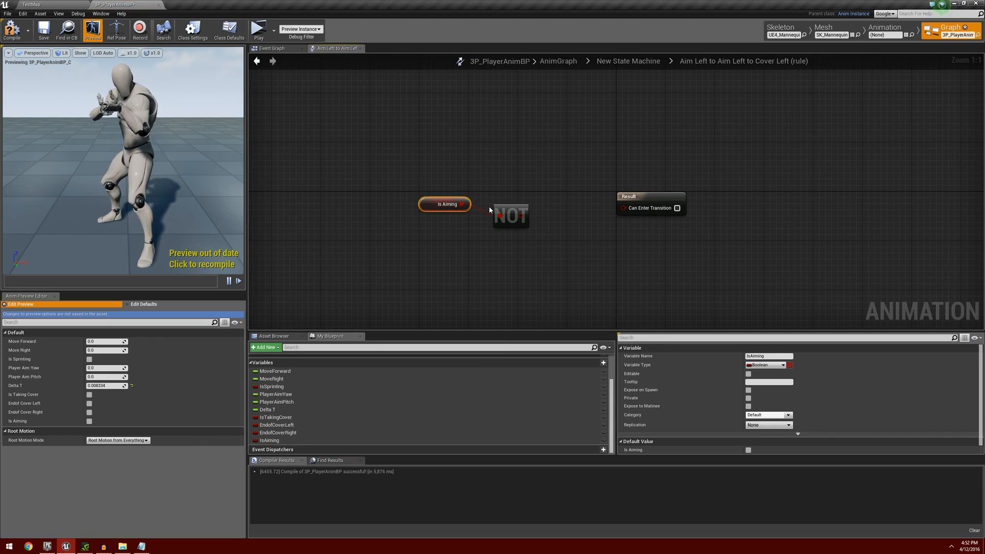
drag(513, 212, 554, 213)
drag(522, 201, 595, 208)
drag(596, 209, 620, 208)
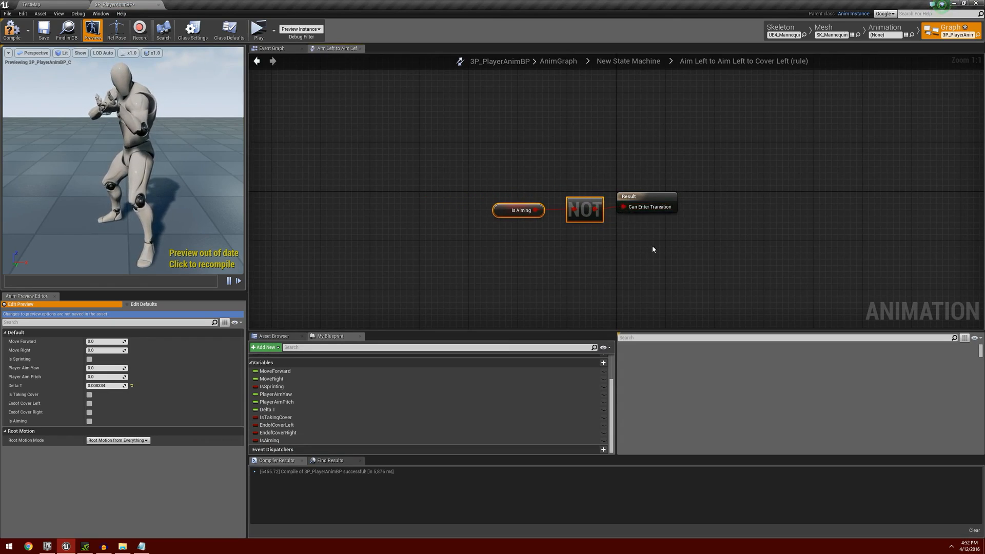
click(259, 64)
In the Aim Left to Cover Left to Cover Left rule, allow the transition through a float less-than check on CoverLo_AimU2CoverL's Time Remaining (ratio).
right_drag(490, 206, 417, 209)
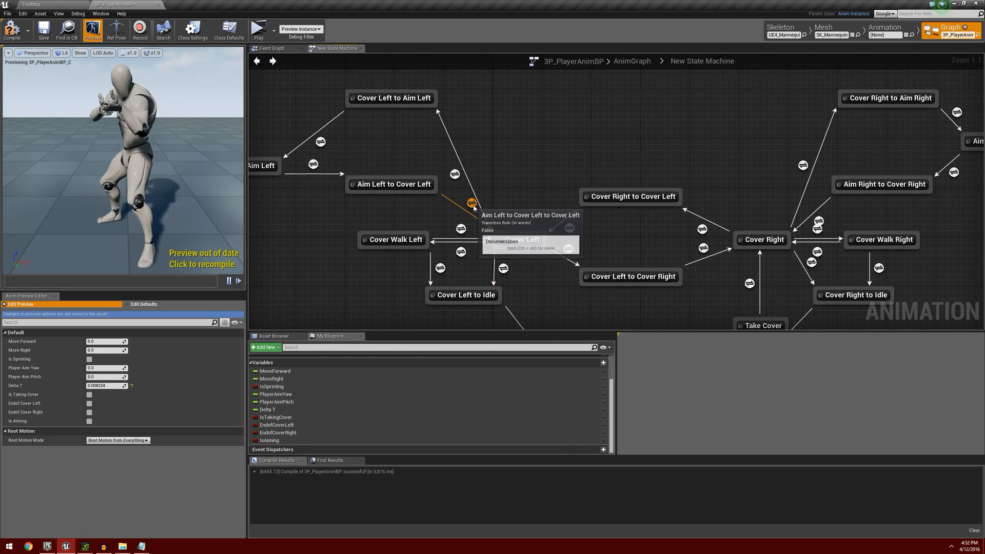
double_click(472, 203)
right_click(329, 162)
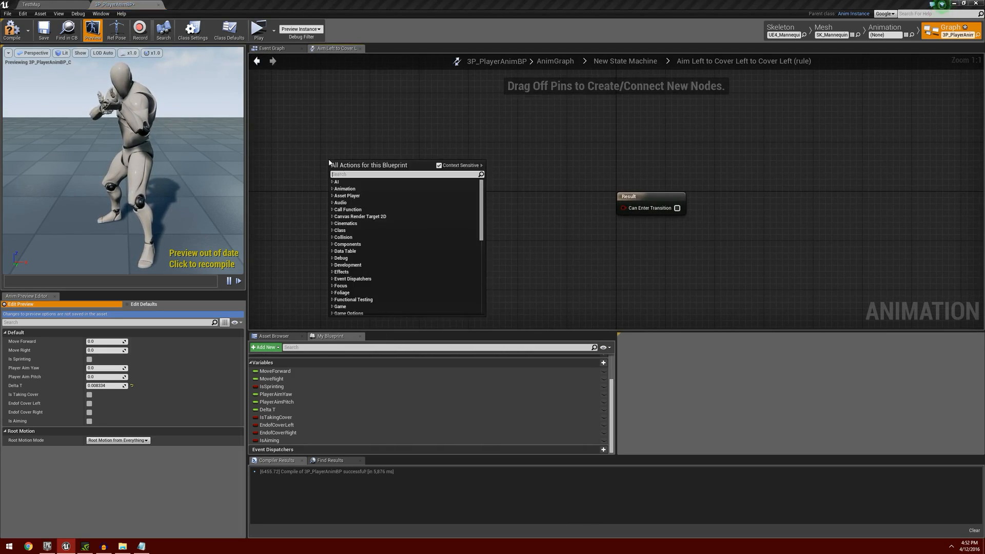
text(ratio)
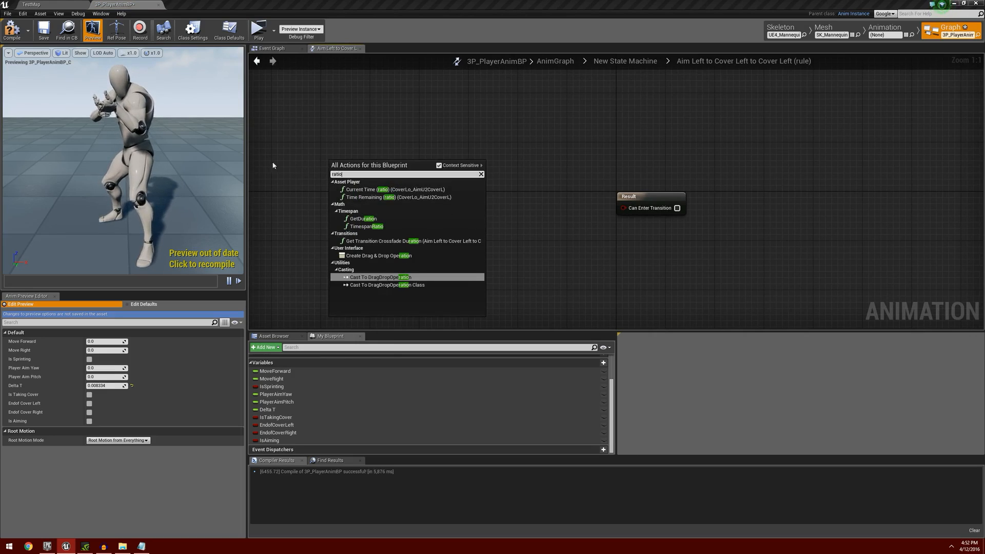
click(436, 197)
drag(450, 176, 479, 195)
text(<)
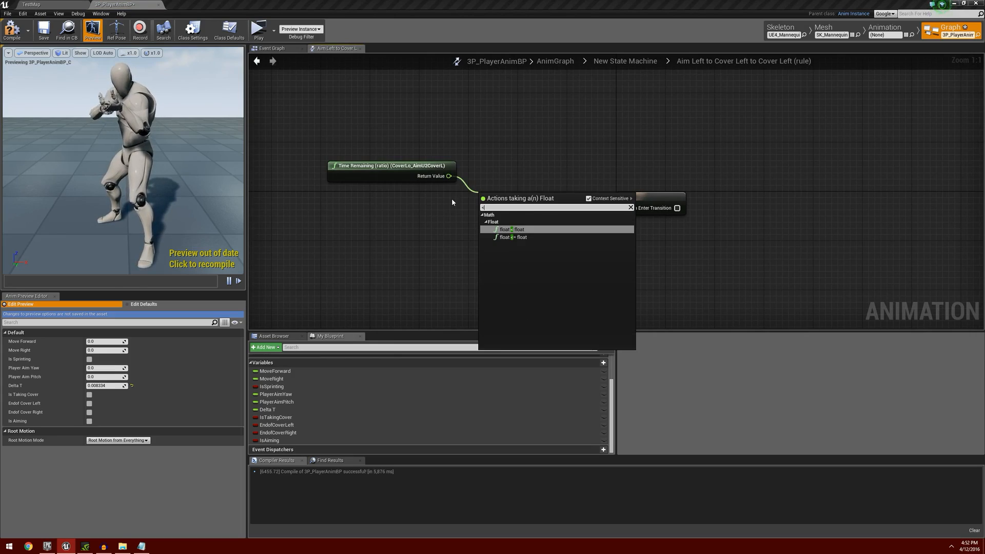
key(Return)
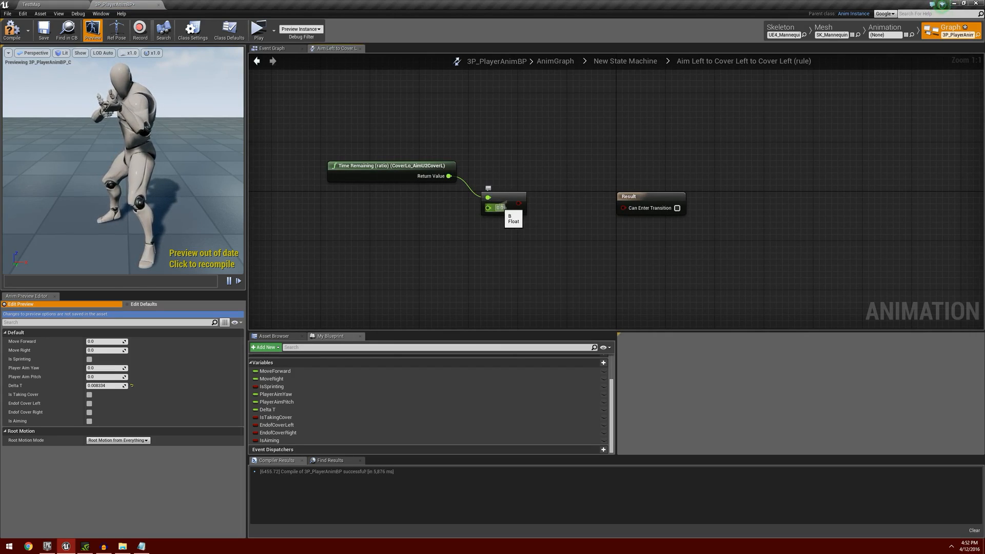
click(502, 207)
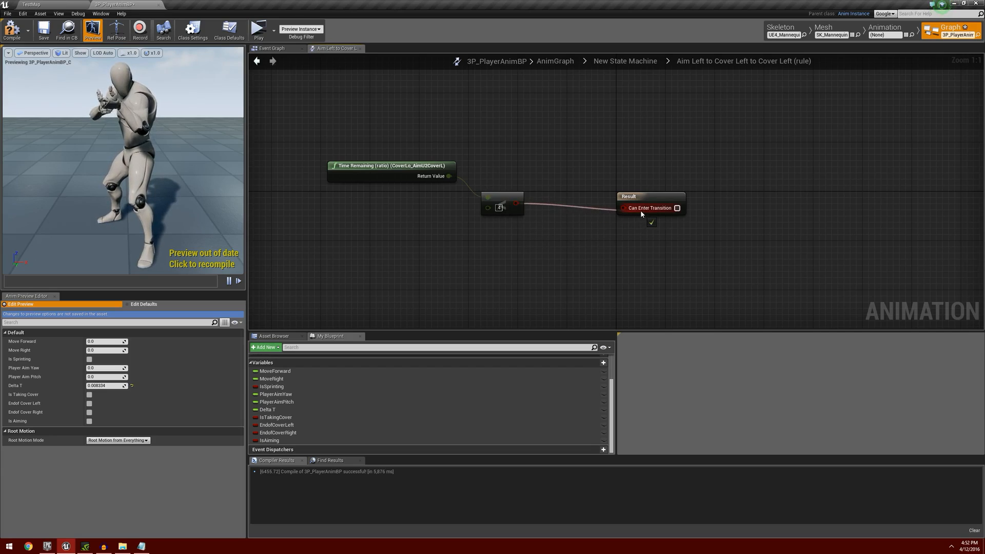
drag(640, 213, 641, 211)
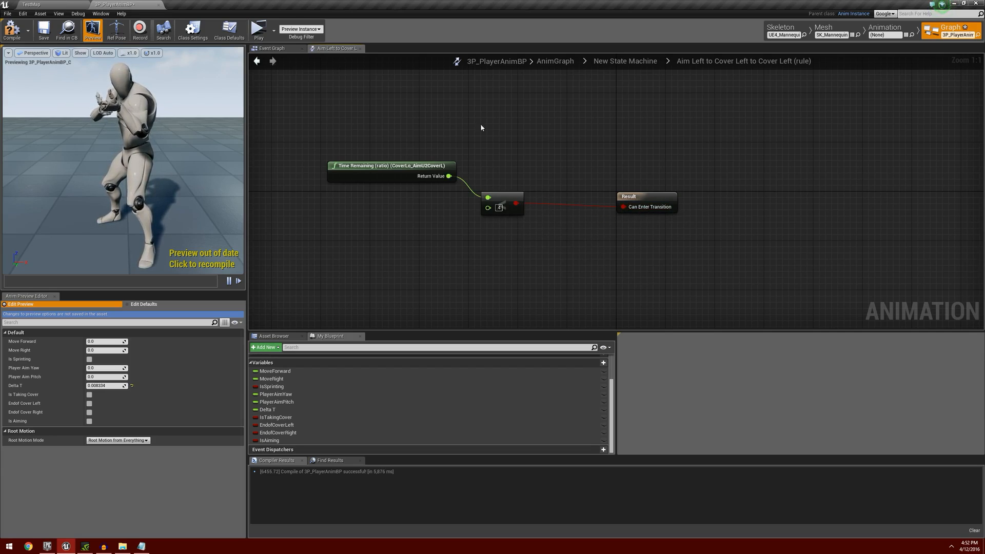
click(262, 64)
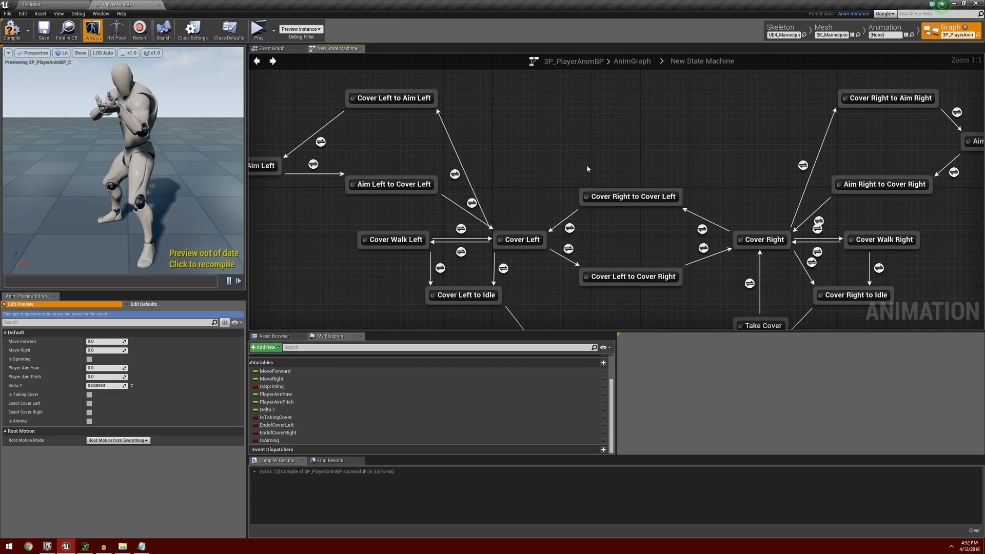
Make the transition rule from Cover Right to Cover Right to Aim Right depend on the IsAiming variable being true.
right_drag(587, 167, 319, 178)
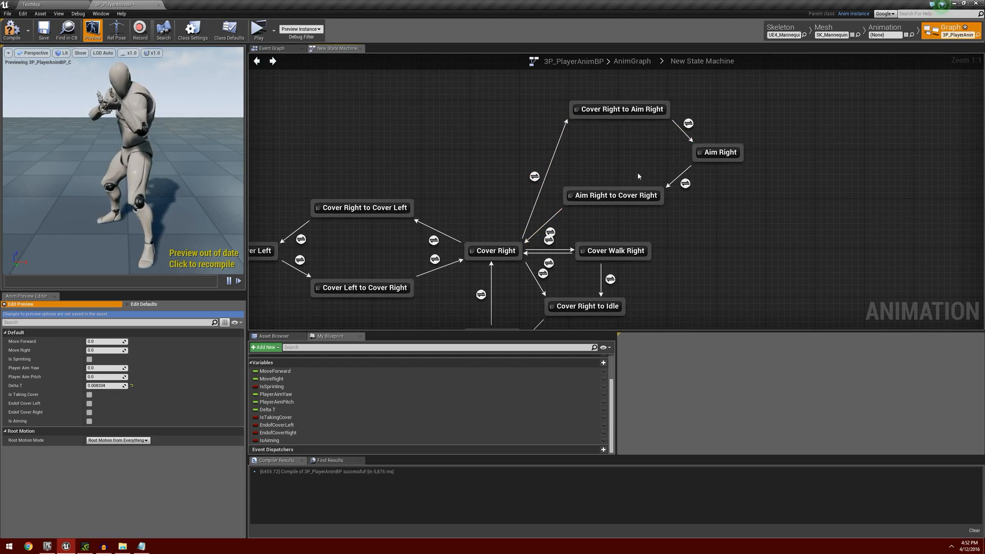
double_click(534, 177)
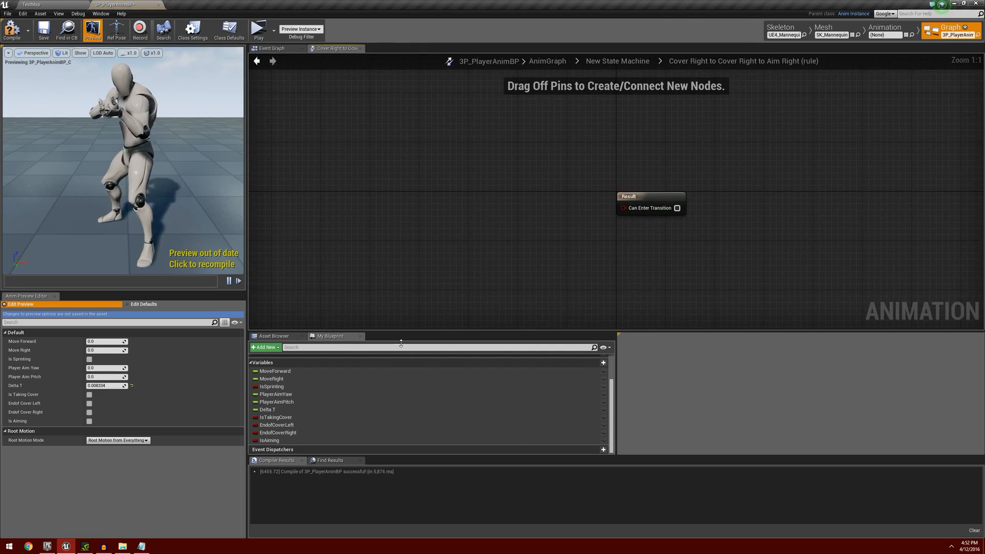
drag(287, 440, 636, 207)
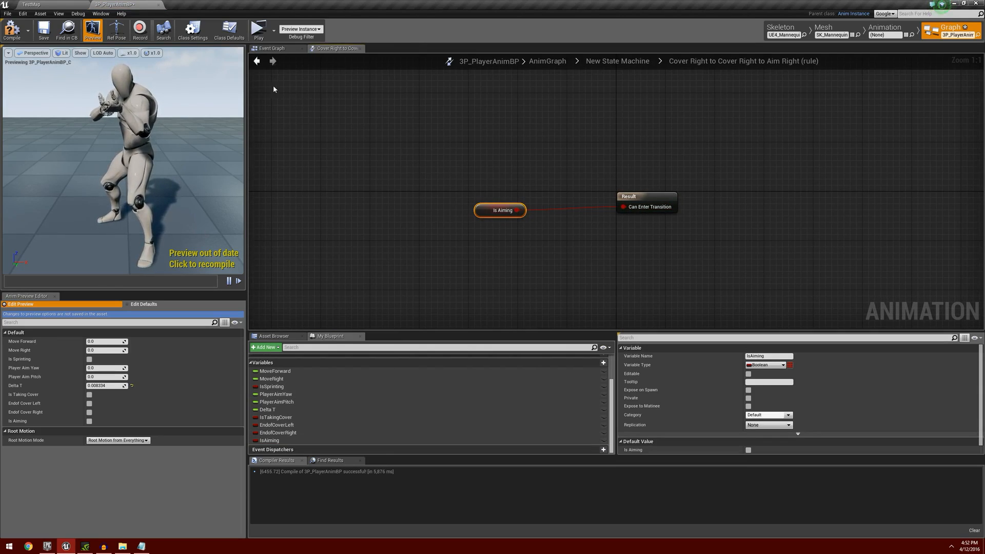
click(257, 62)
In the Cover Right to Aim Right to Aim Right rule, allow the transition through a float less-than check on CoverLo_CoverR2AimU's Time Remaining (ratio).
right_drag(628, 156, 443, 176)
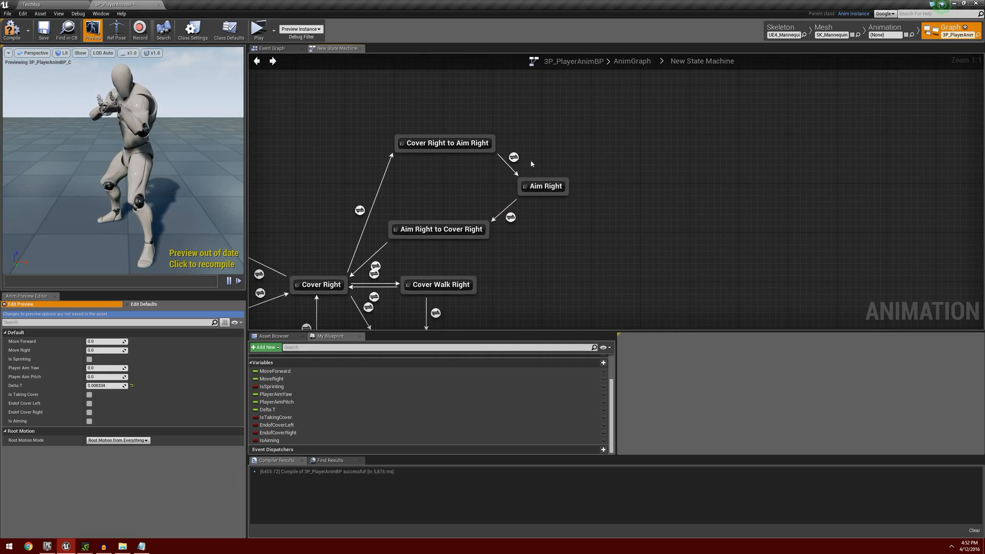
double_click(513, 157)
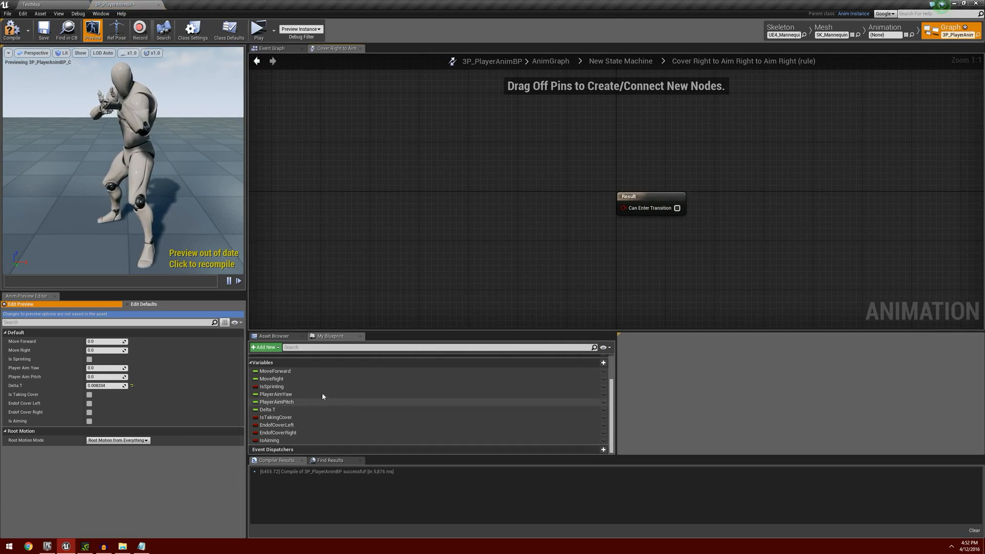
right_click(399, 171)
text(ratio)
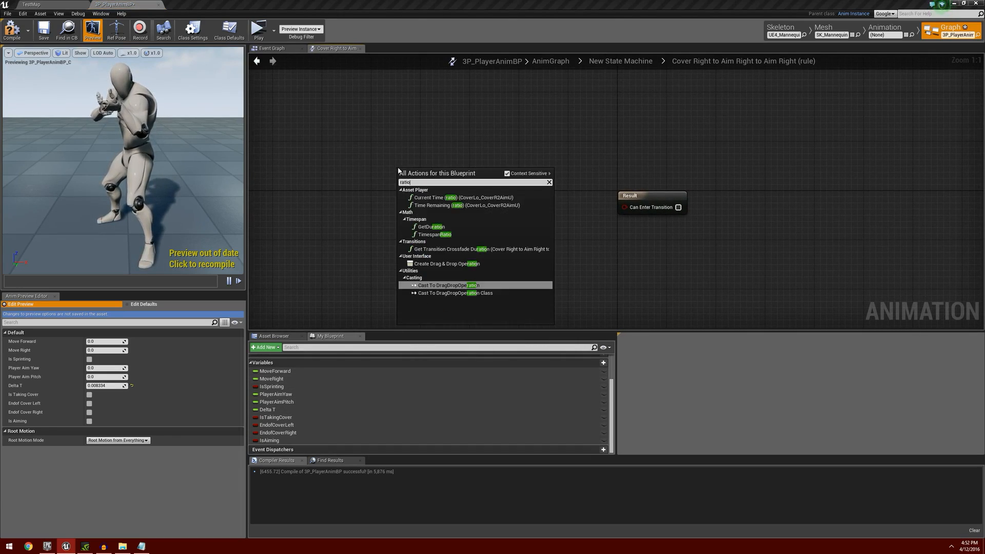
click(441, 206)
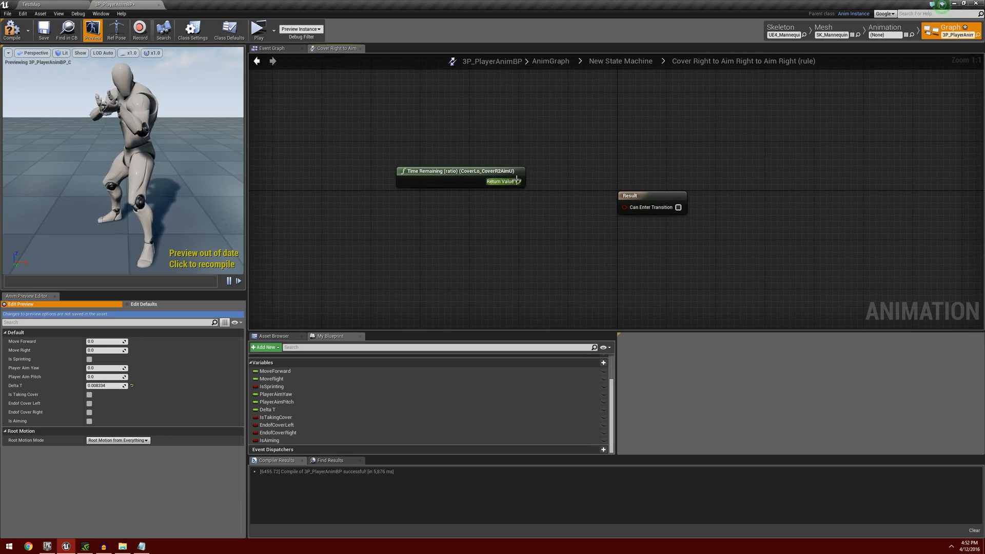
drag(519, 181, 544, 194)
text(<)
key(Return)
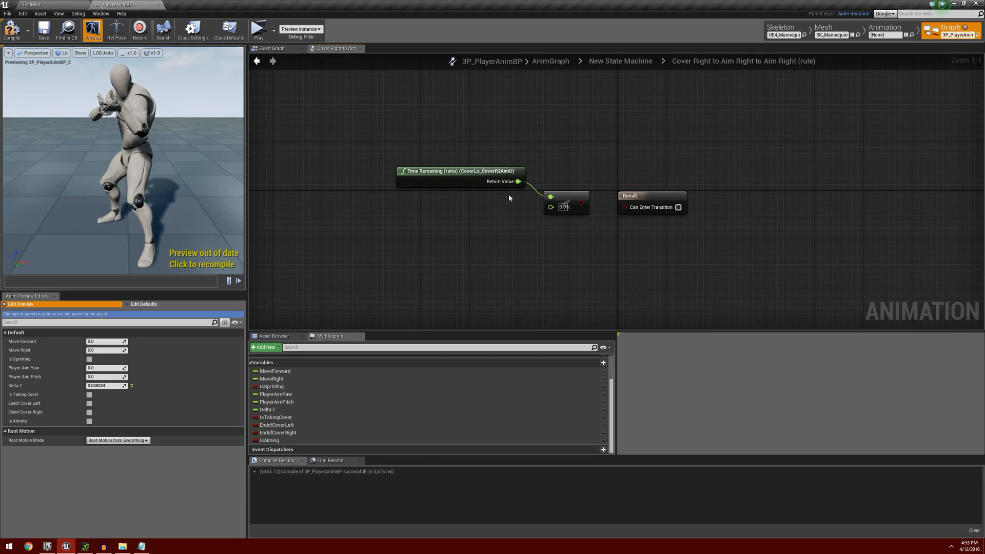
click(563, 207)
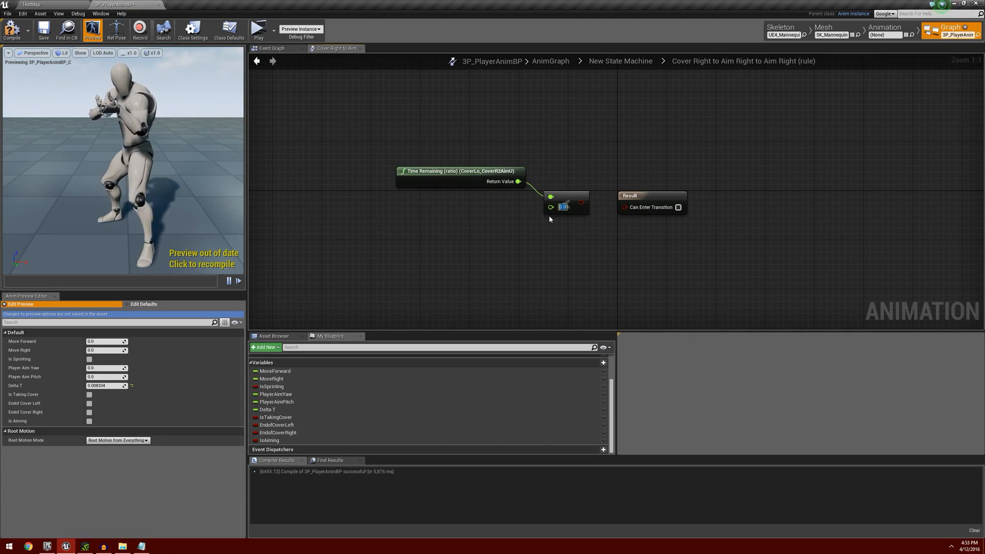
key(BackSpace)
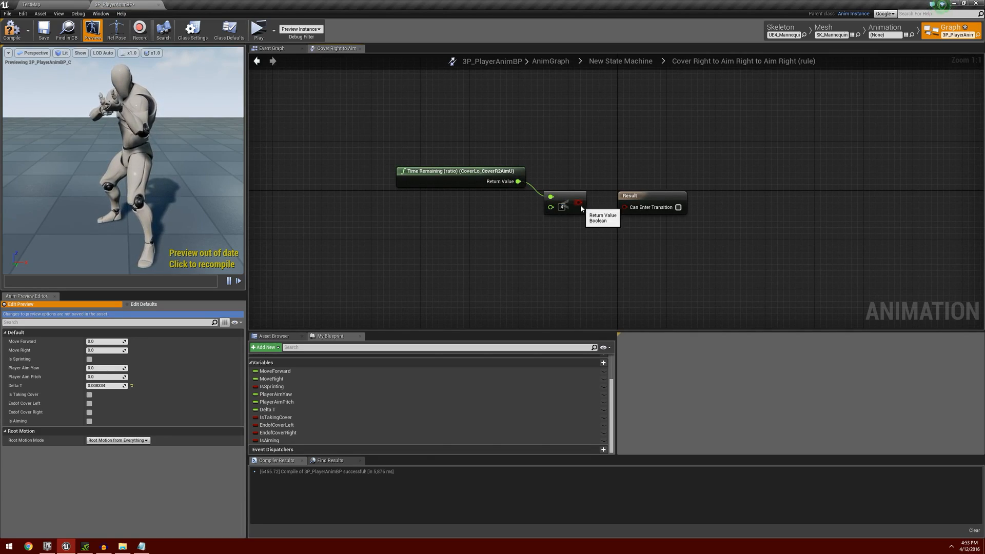
drag(578, 203, 625, 207)
click(257, 61)
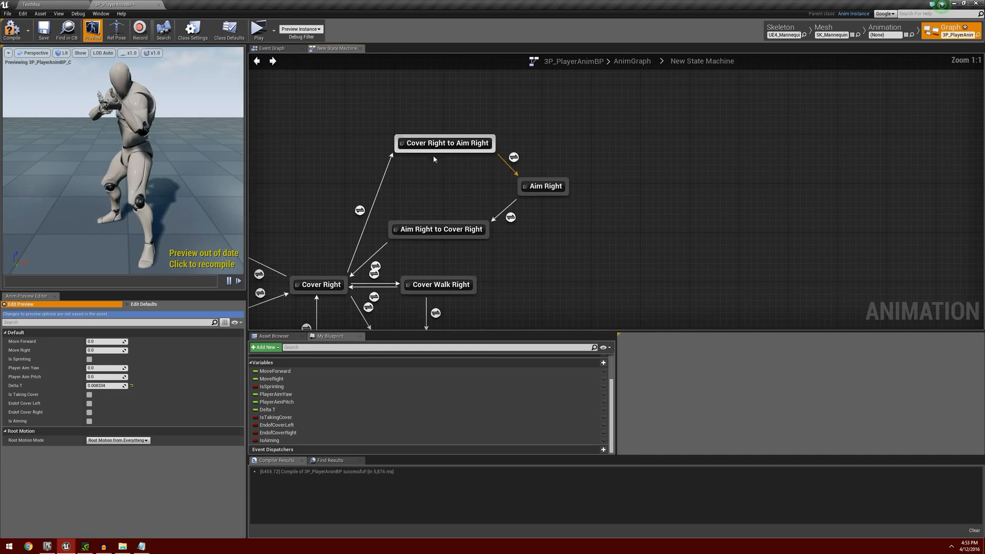
Make the transition rule from Aim Right to Aim Right to Cover Right use IsAiming inverted by a NOT node.
right_drag(558, 259, 607, 203)
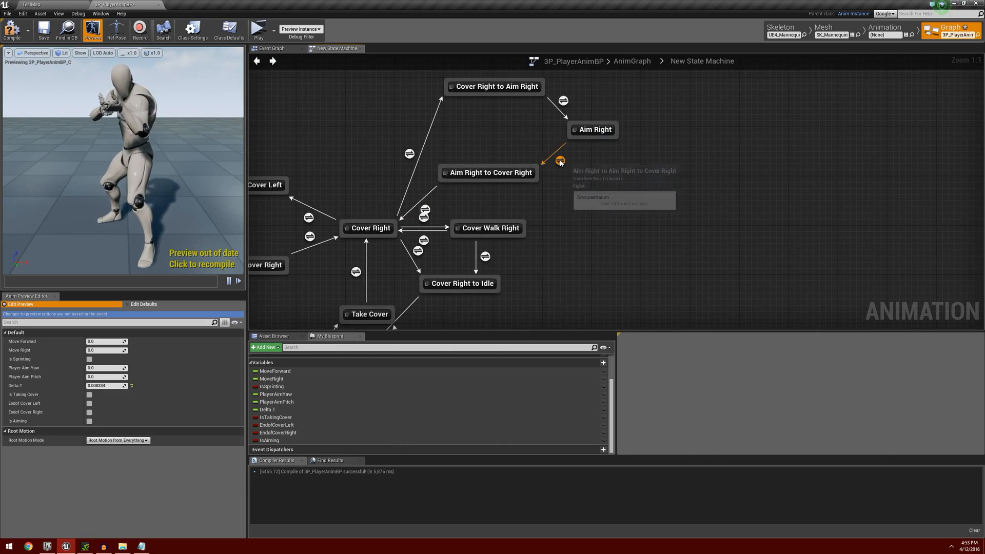
double_click(560, 161)
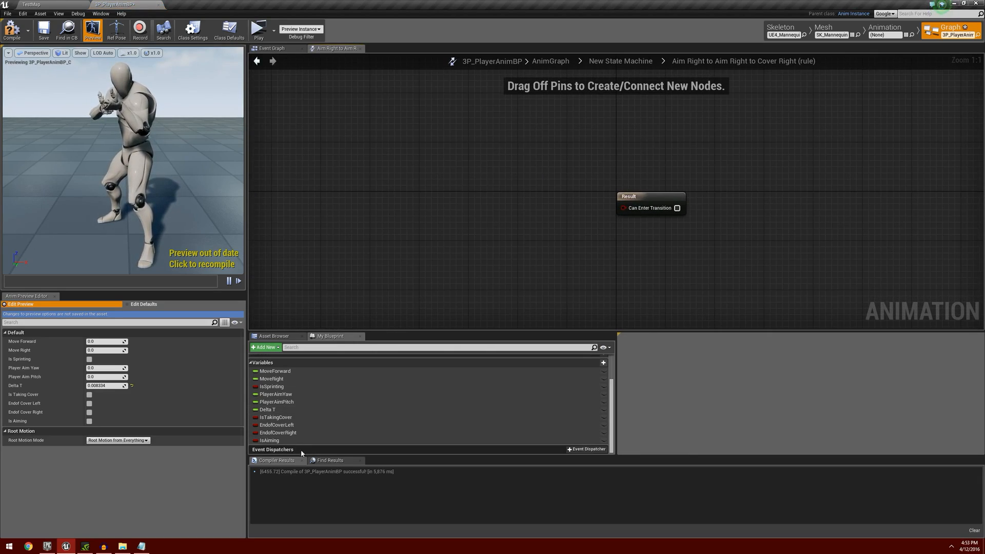
drag(269, 440, 508, 195)
click(446, 201)
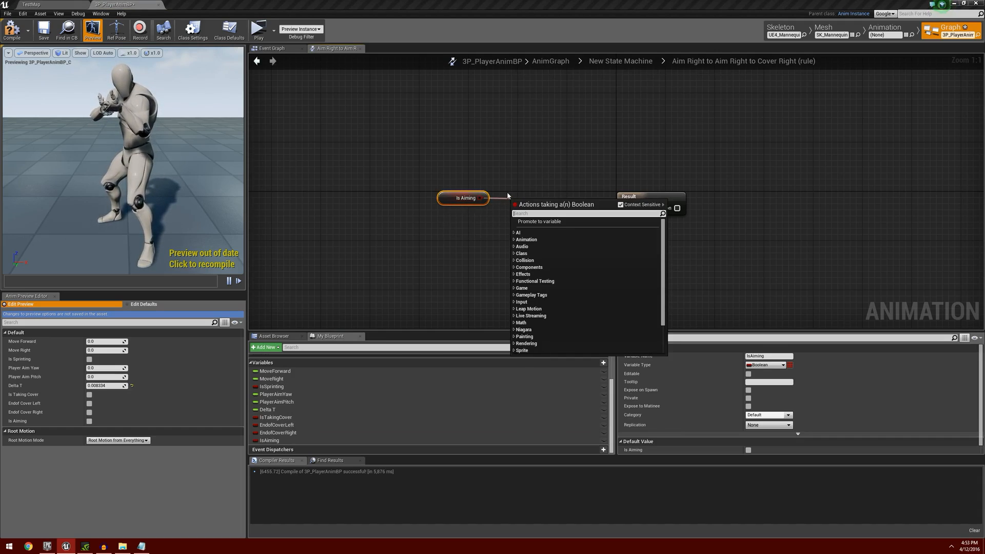
text(not)
key(Return)
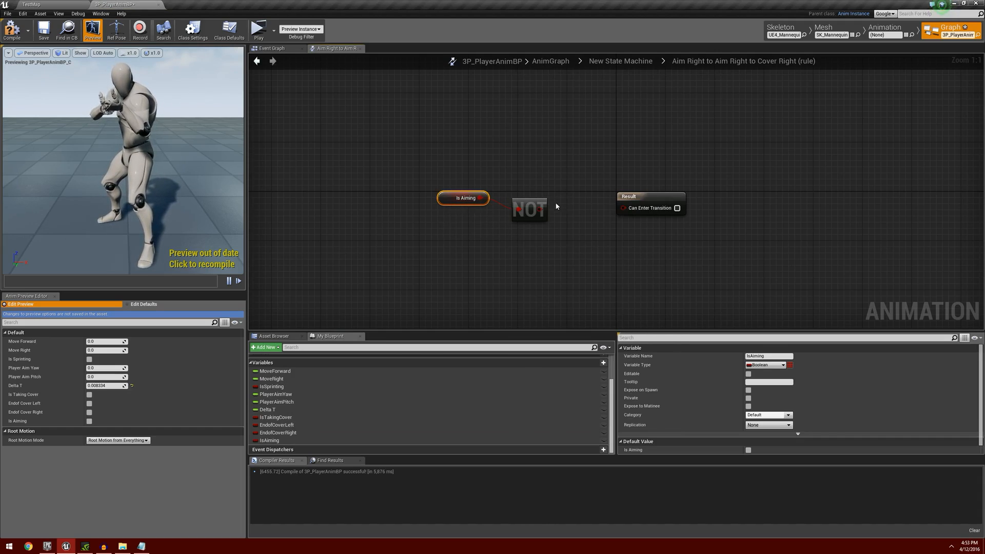
drag(540, 209, 640, 213)
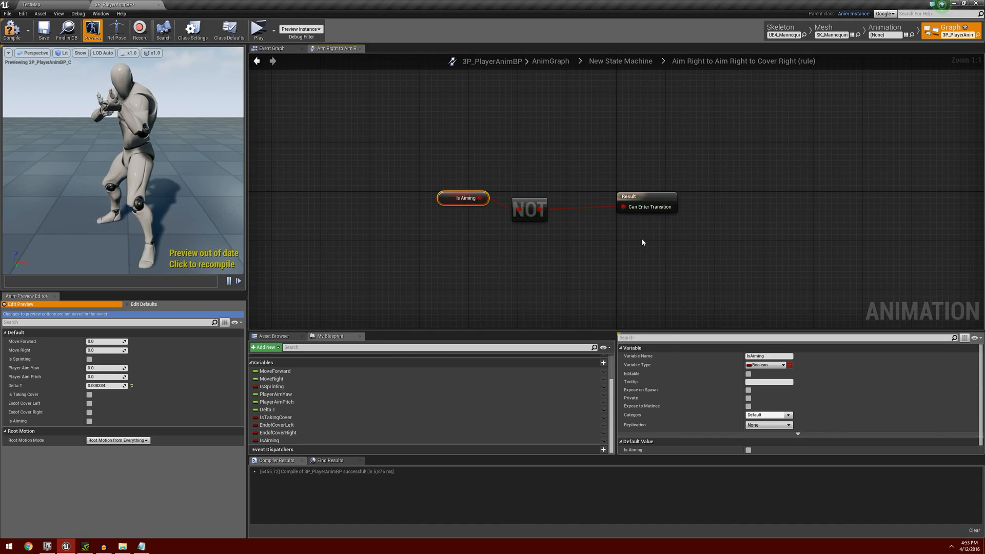
click(258, 62)
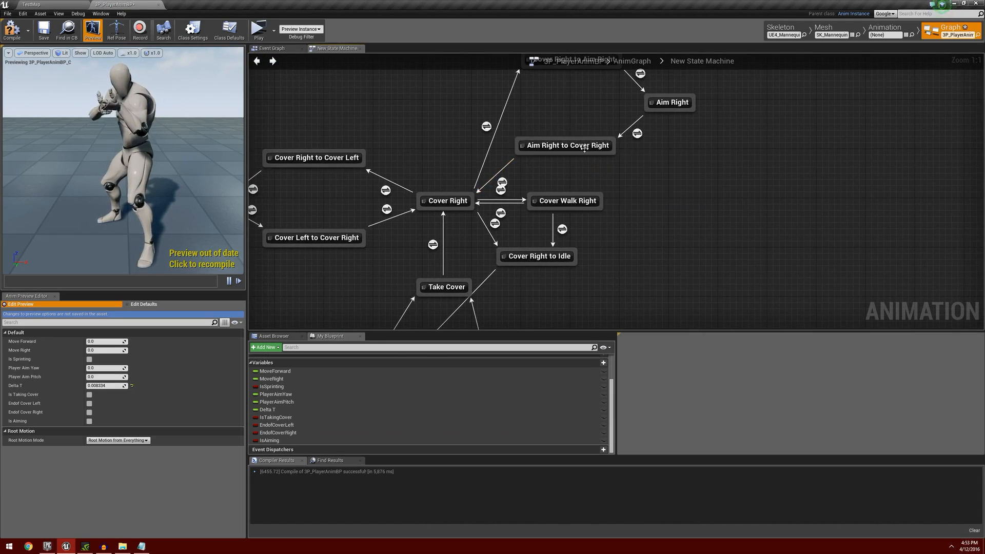
In the Aim Right to Cover Right to Cover Right rule, allow the transition when CoverLo_AimU2CoverR's Time Remaining (ratio) is less than 0.4.
click(453, 198)
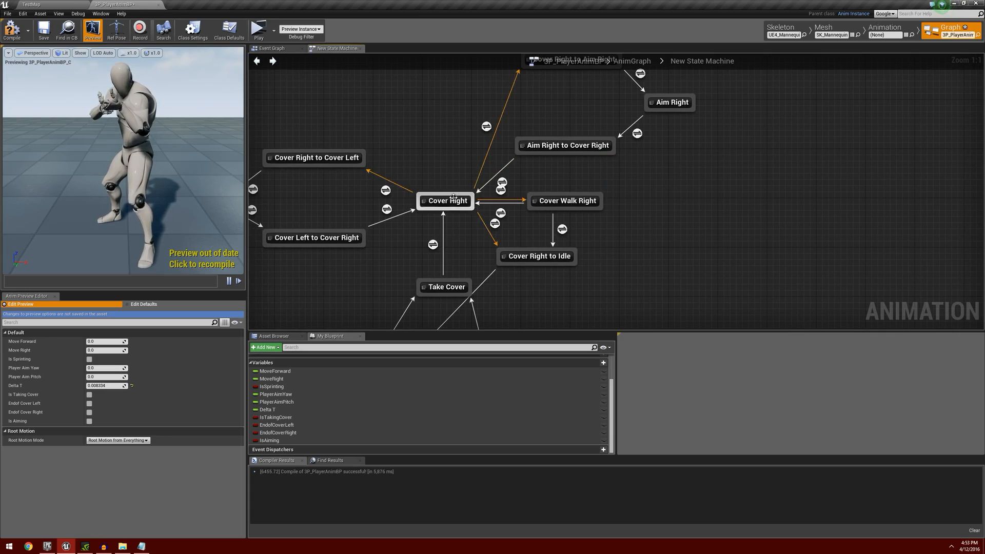
double_click(501, 182)
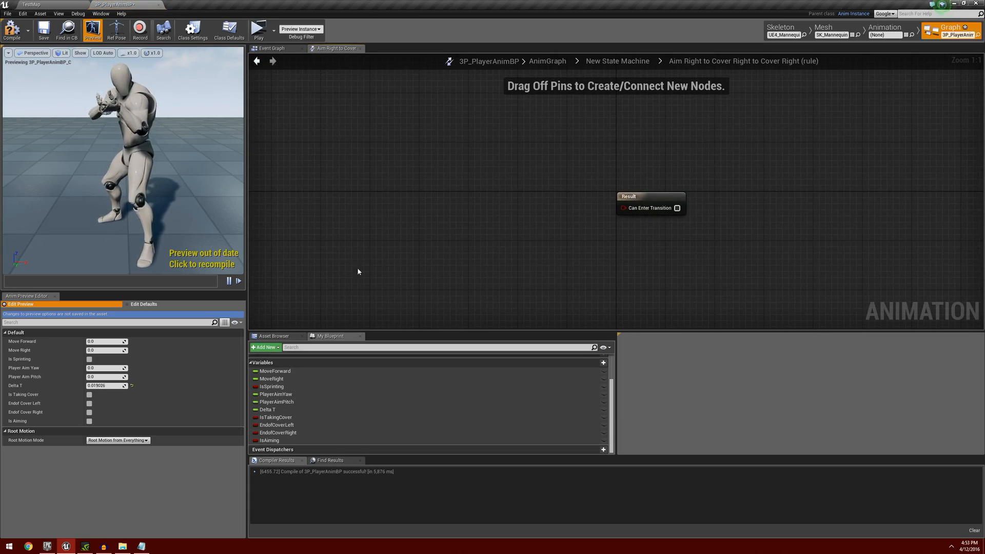
right_click(345, 154)
text(ratio)
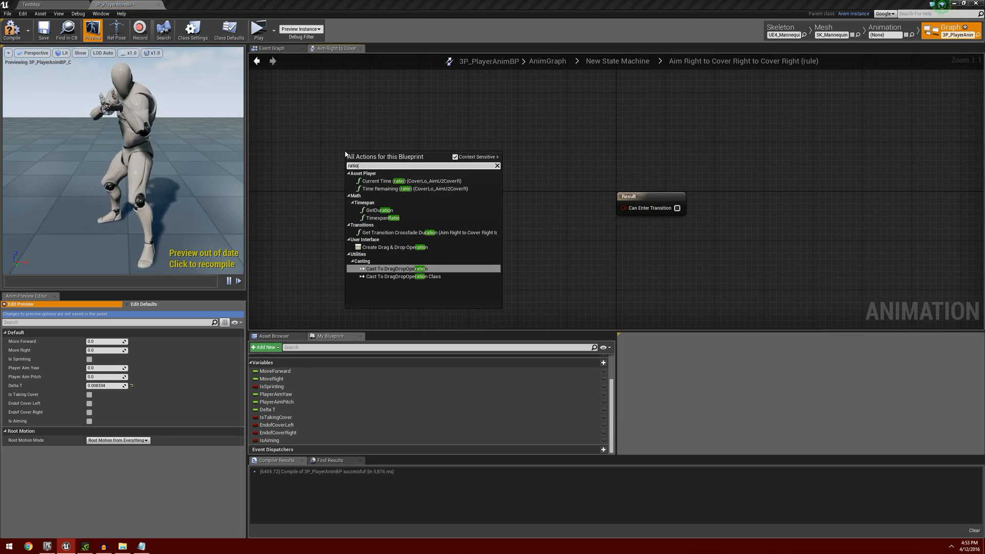
click(411, 188)
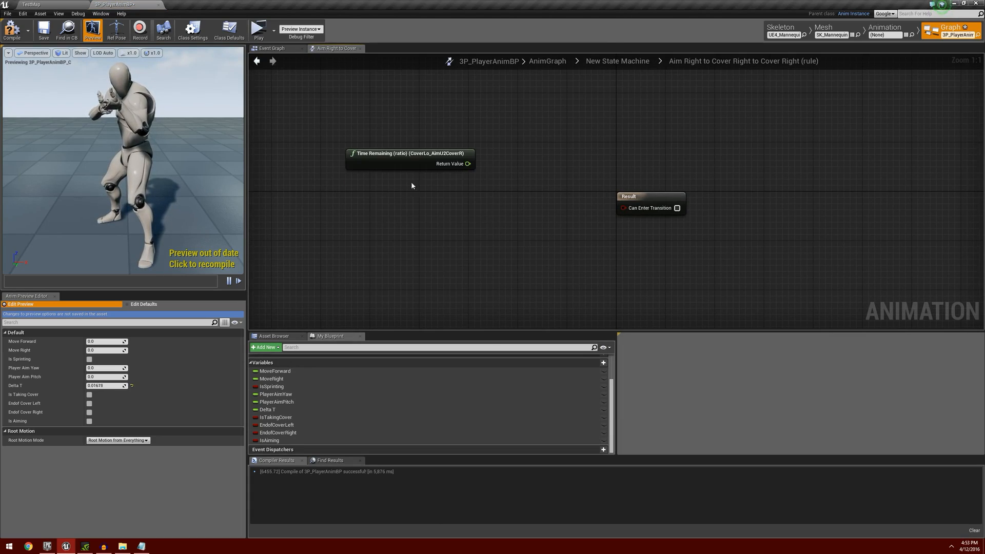
drag(468, 163, 505, 182)
text(<)
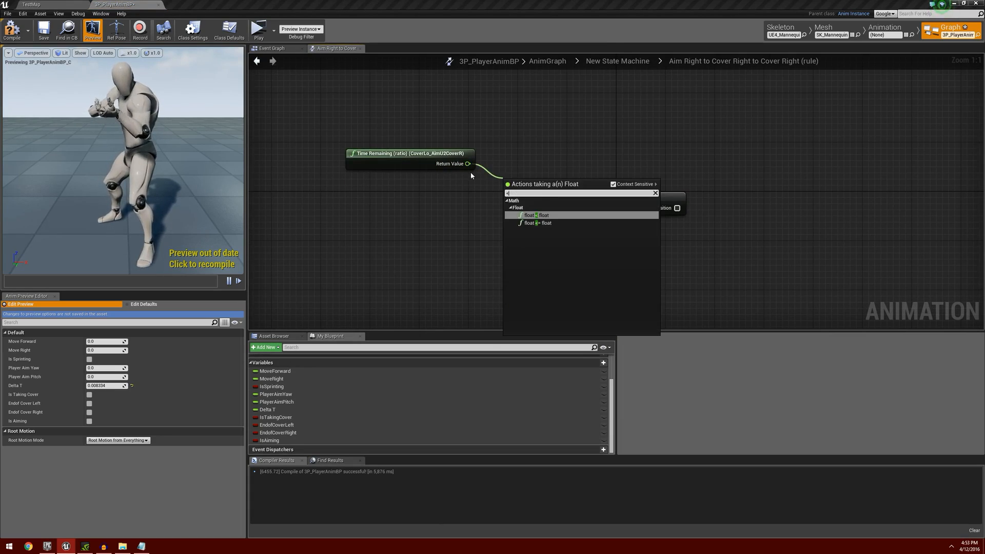
key(Return)
click(525, 196)
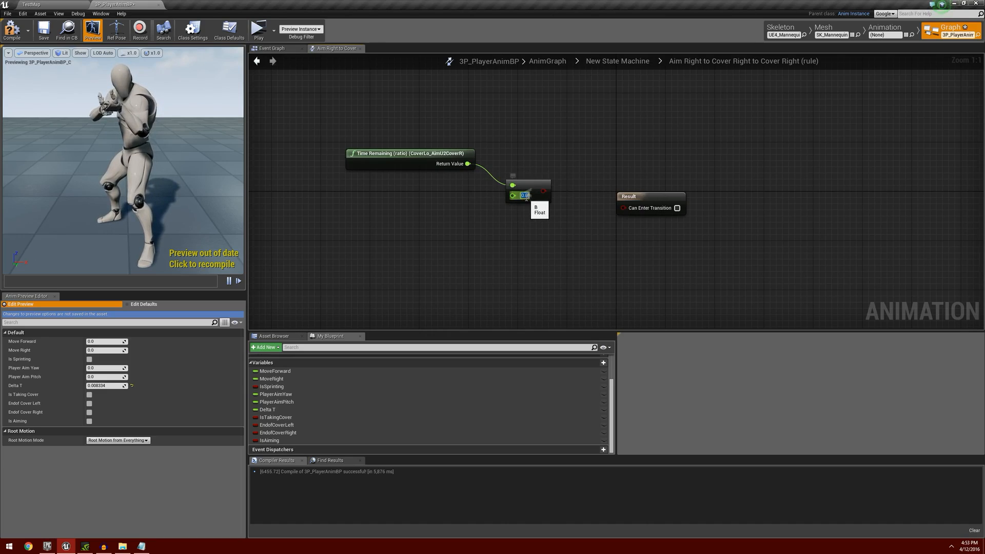
text(.4)
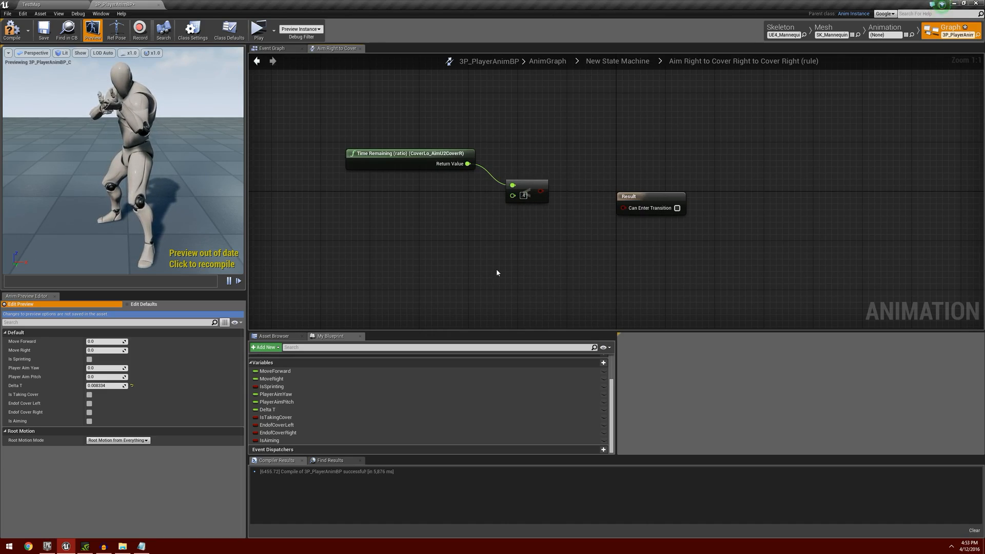
drag(541, 191, 625, 208)
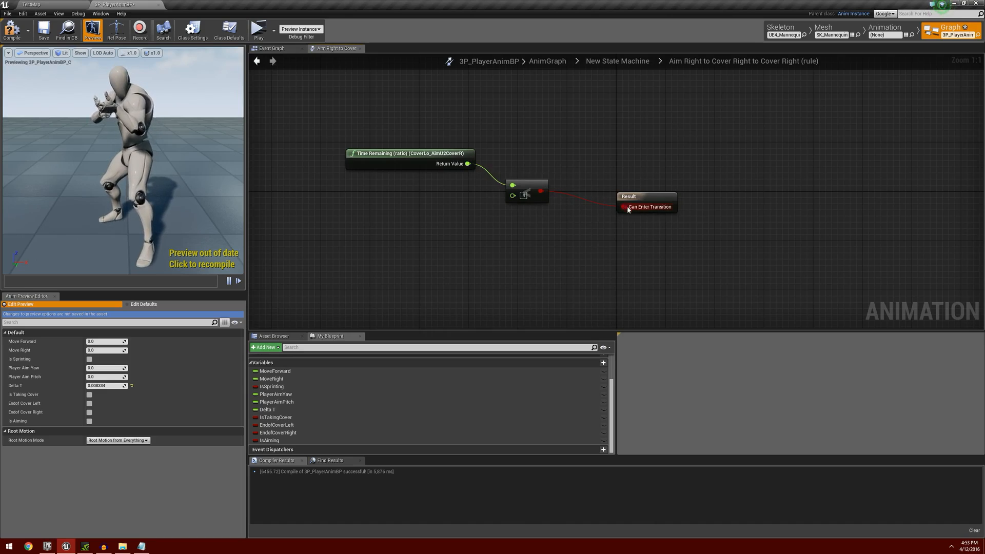
click(257, 62)
Compile and save the 3P_PlayerAnimBP animation blueprint.
scroll(375, 186, down, 3)
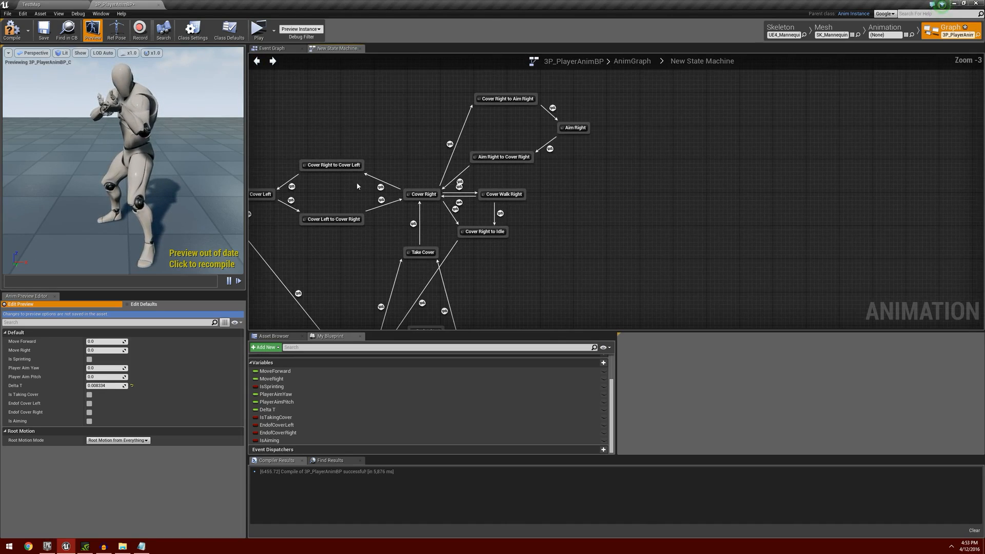
right_drag(359, 185, 498, 143)
scroll(473, 148, down, 1)
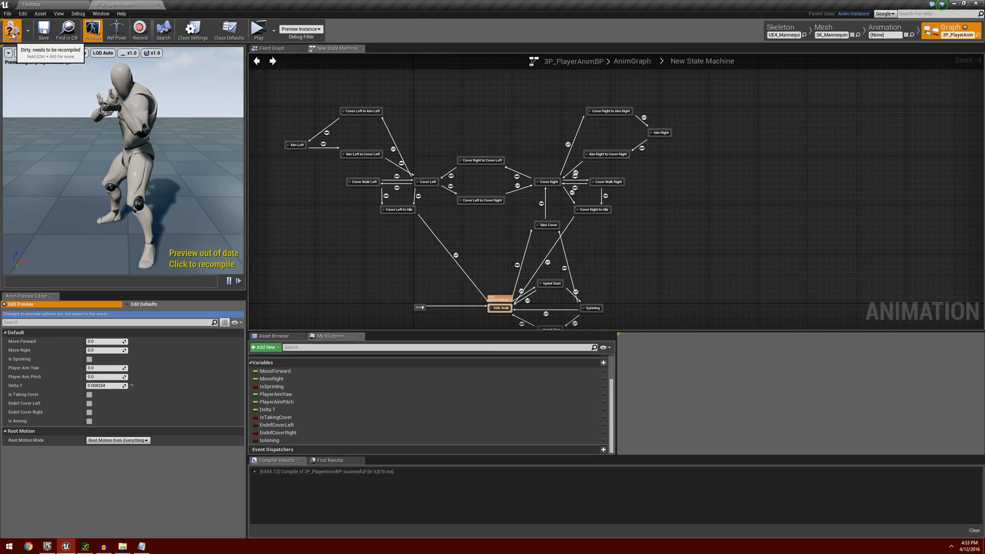
click(44, 31)
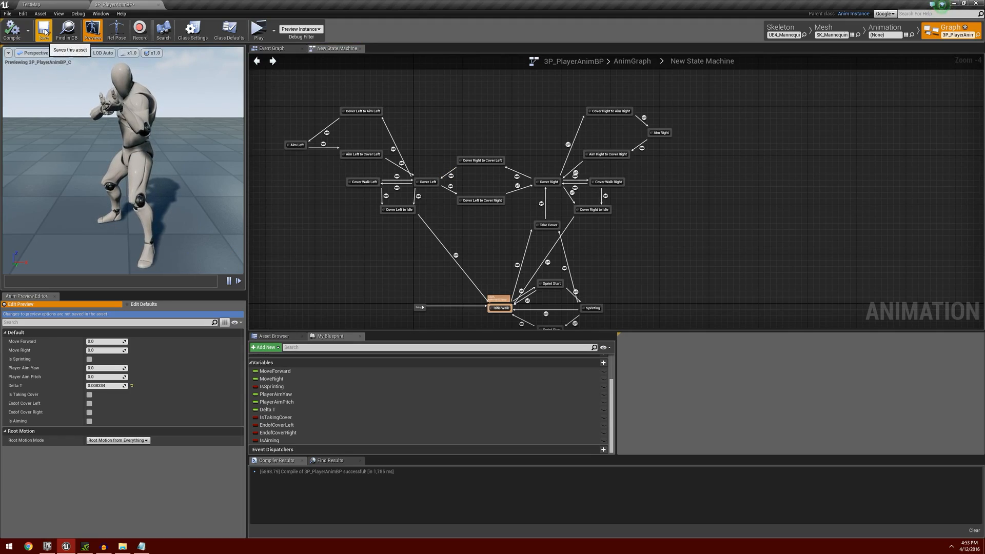
Play-test the cover and aiming animations in a standalone game preview, and end the session.
click(259, 36)
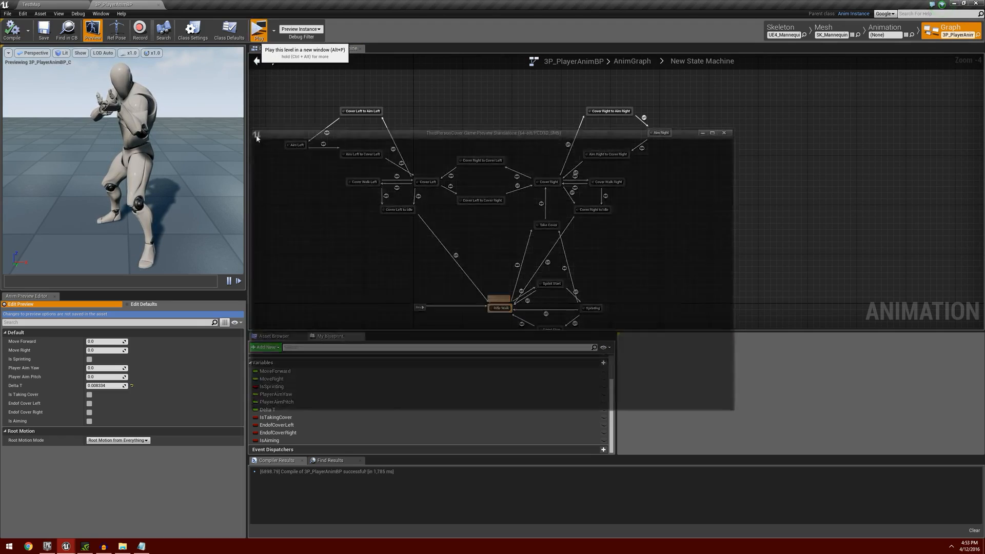
key(w)
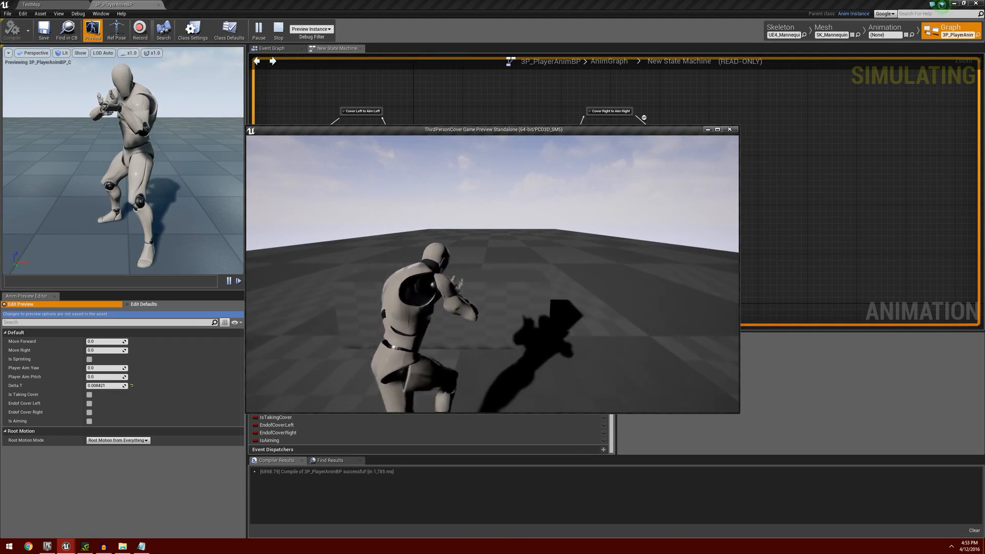
key(e)
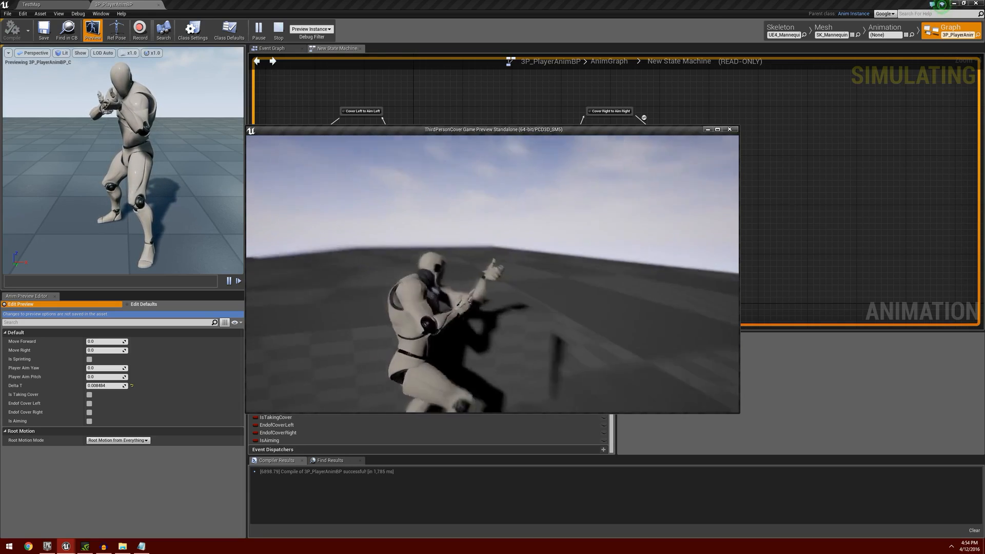
key(Escape)
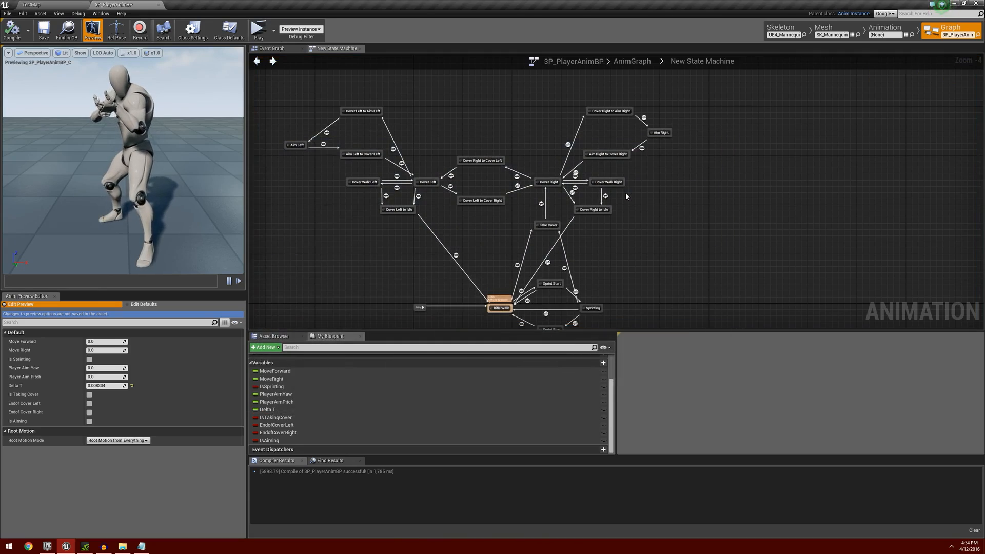
Open the Aim Left state and move the Play CoverLo_AimU node farther away from Final Animation Pose.
scroll(647, 145, up, 4)
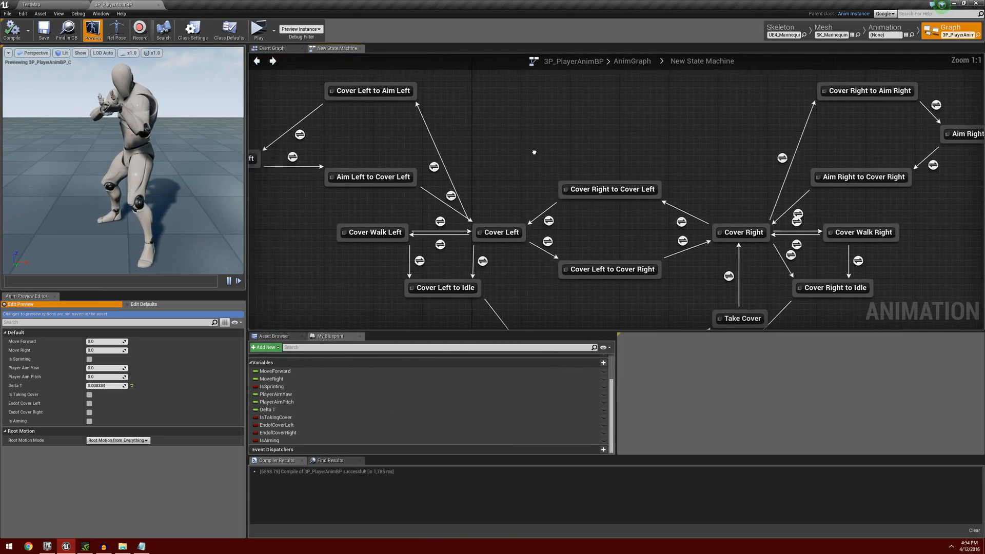
scroll(657, 158, down, 2)
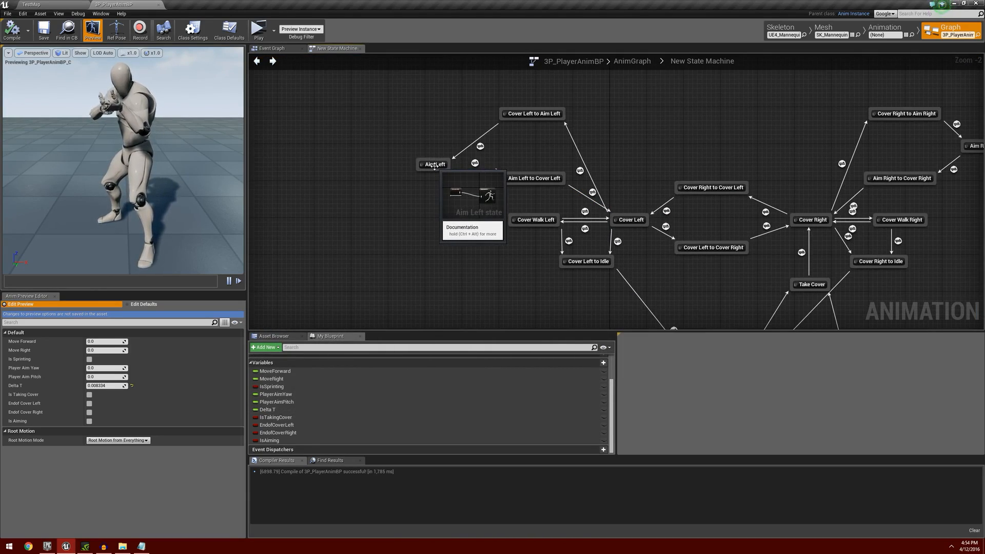
double_click(434, 165)
right_drag(520, 225, 574, 243)
drag(574, 199, 420, 217)
right_drag(540, 280, 450, 208)
Find the Rifle_Aim_Offset asset by searching for "rifle_aim" and place it between Play CoverLo_AimU and Final Animation Pose in the Aim Left state.
click(274, 336)
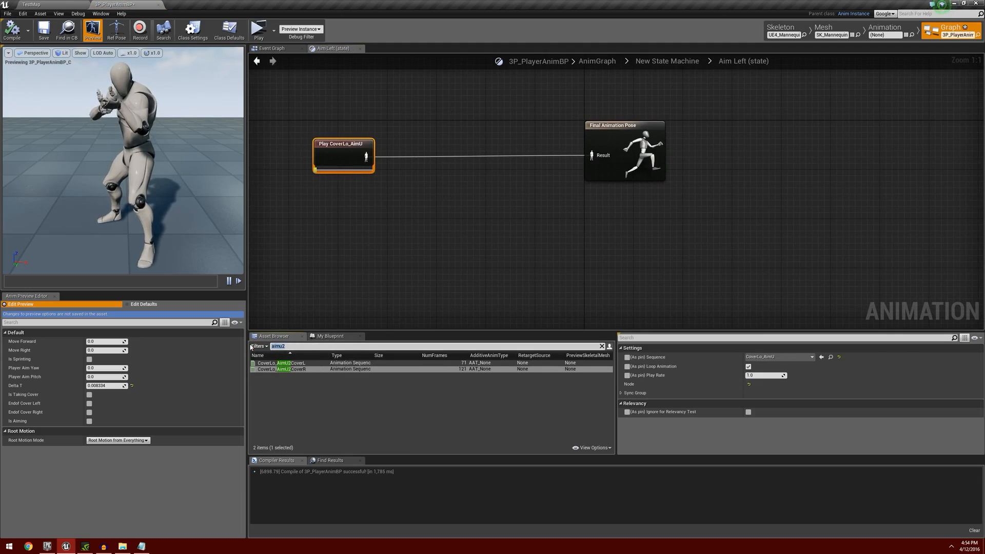
key(BackSpace)
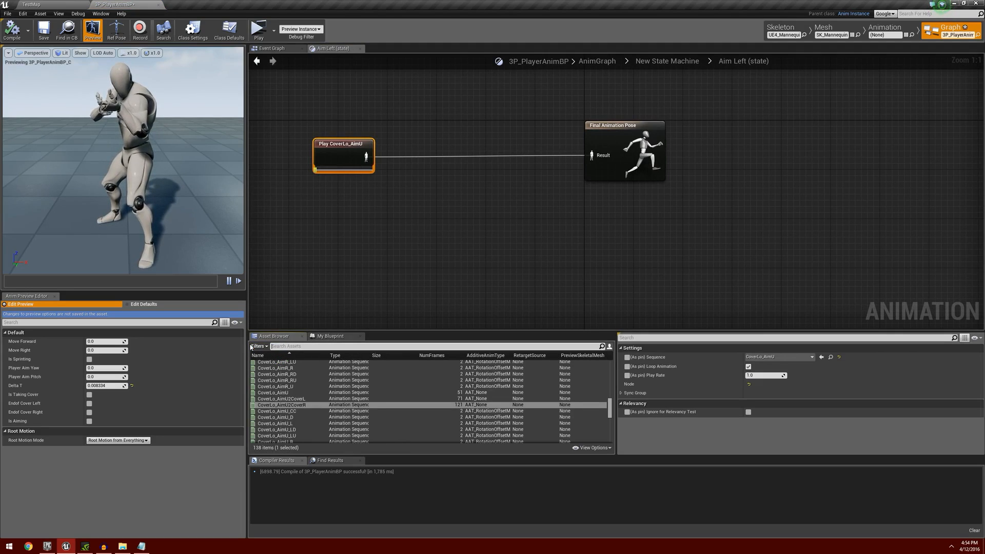
text(rifle)
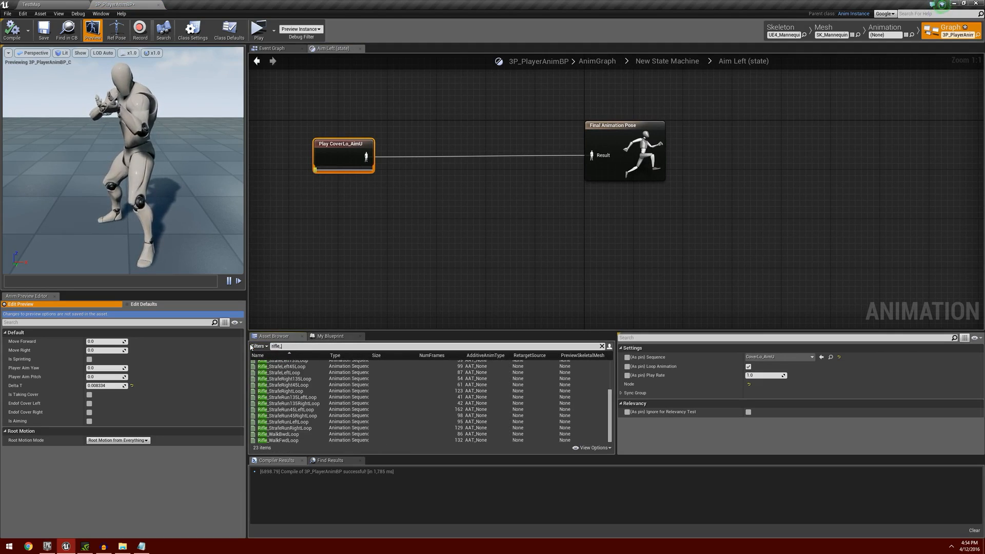
text(_aim)
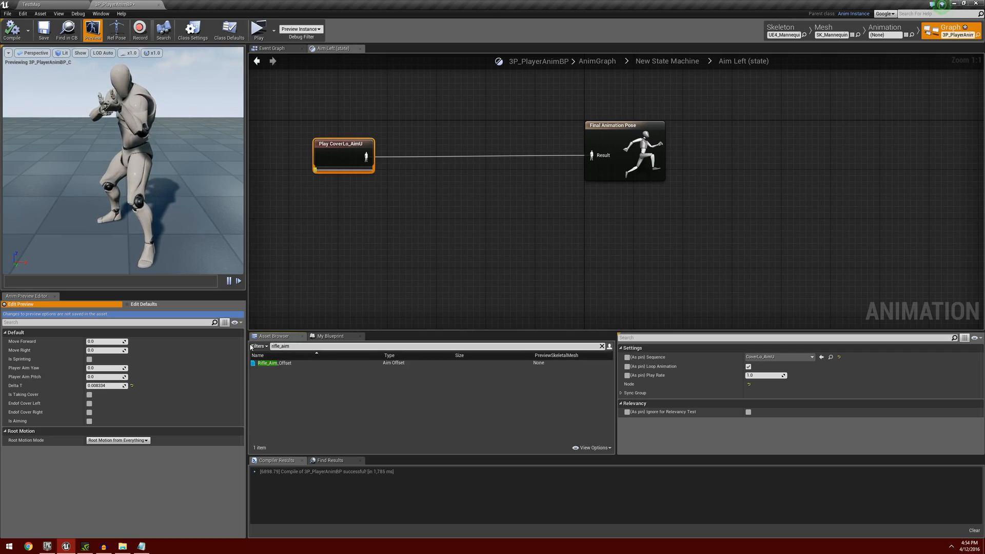
drag(308, 363, 475, 142)
Add getter nodes for the PlayerAimYaw and PlayerAimPitch variables below the Play CoverLo_AimU node.
click(348, 338)
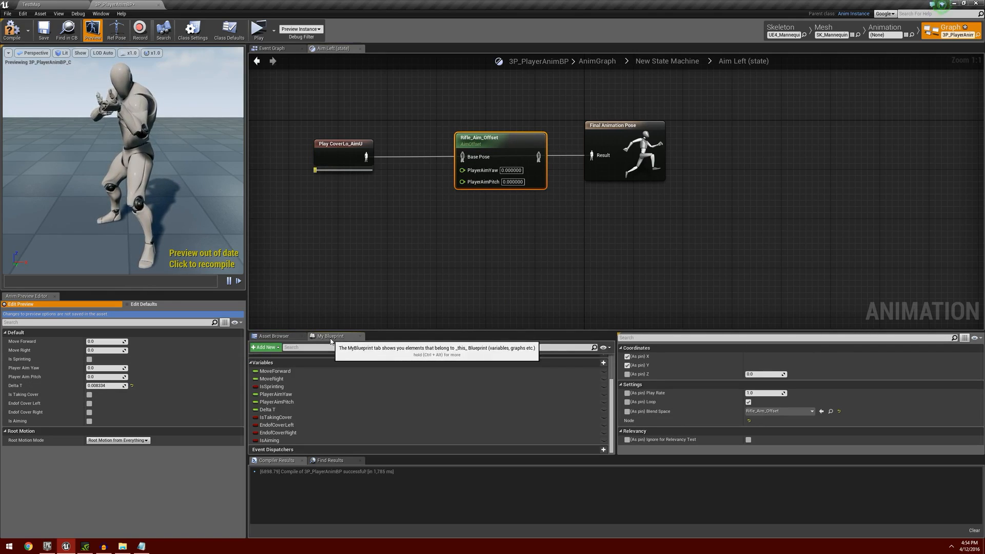
drag(326, 399, 397, 203)
click(400, 210)
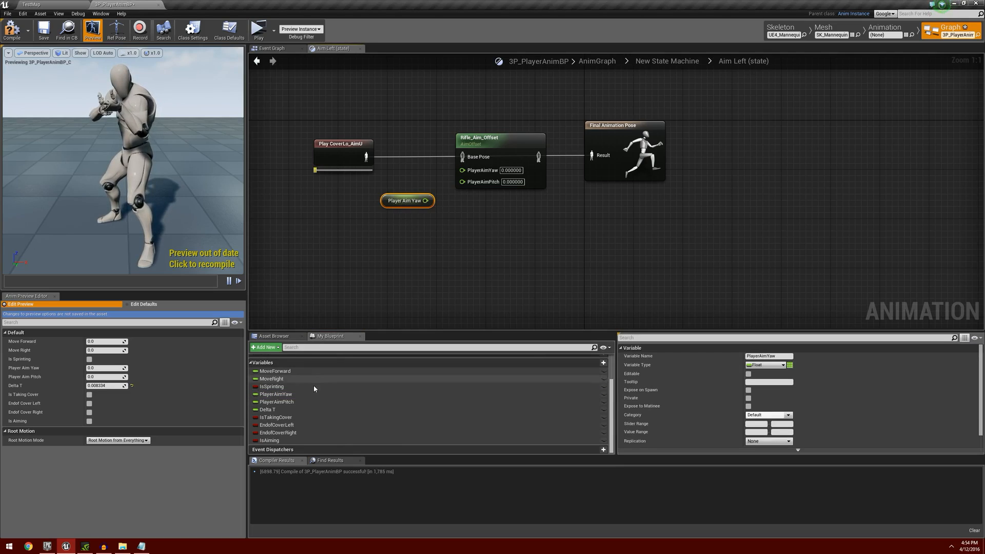
drag(297, 403, 403, 218)
click(422, 227)
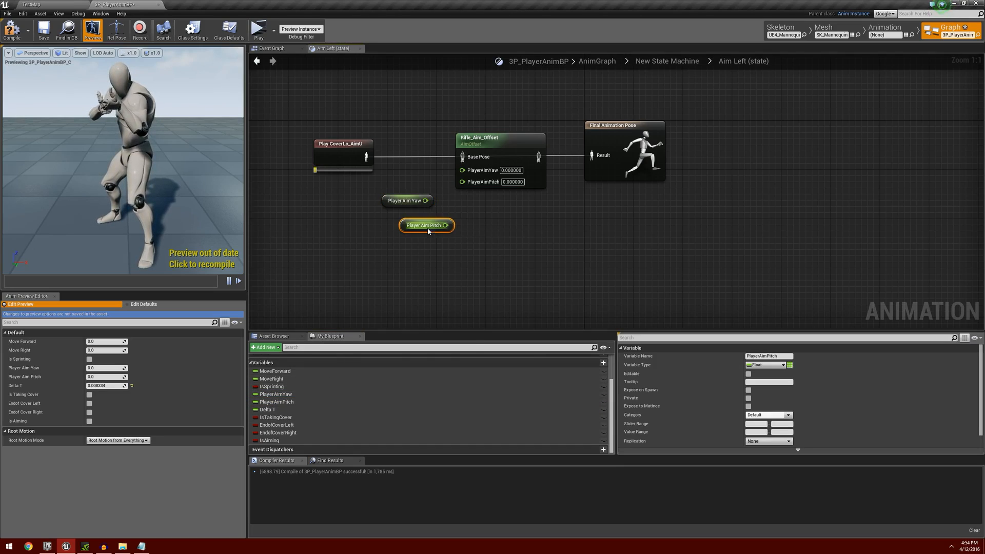
Connect the yaw and pitch getters to Rifle_Aim_Offset's matching inputs, and route the CoverLo_AimU pose through its Base Pose to Final Animation Pose.
drag(424, 201, 462, 169)
drag(427, 219, 464, 180)
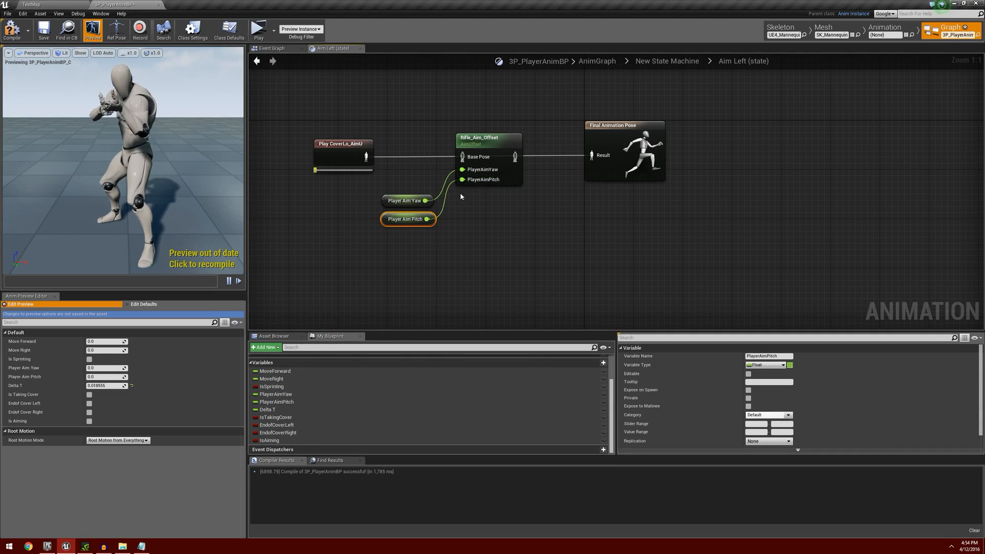
drag(366, 157, 467, 158)
drag(515, 161, 594, 155)
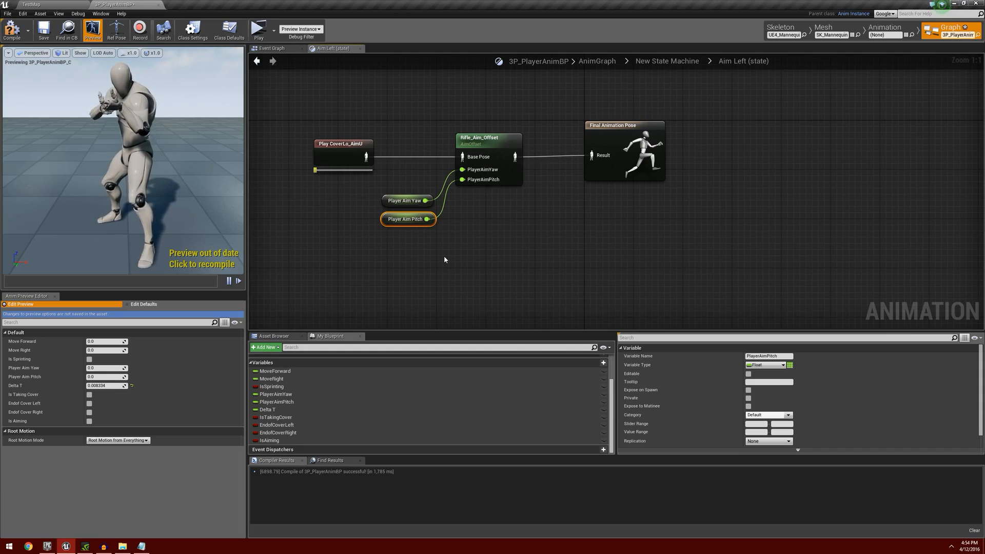
Copy Rifle_Aim_Offset with its yaw and pitch getters into the Aim Right state, and wire it between Play CoverLo_AimU and Final Animation Pose.
drag(396, 119, 515, 257)
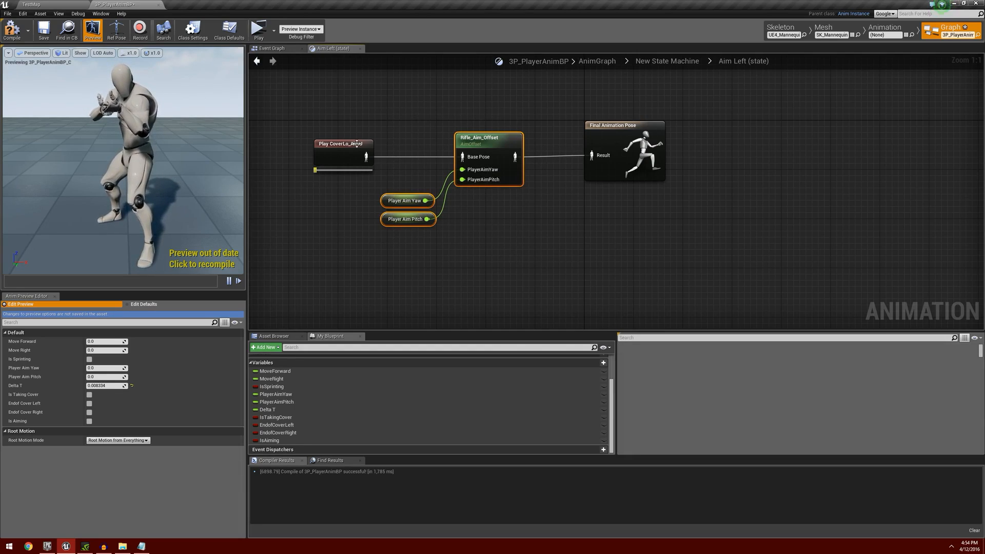
click(260, 65)
right_drag(762, 158, 474, 175)
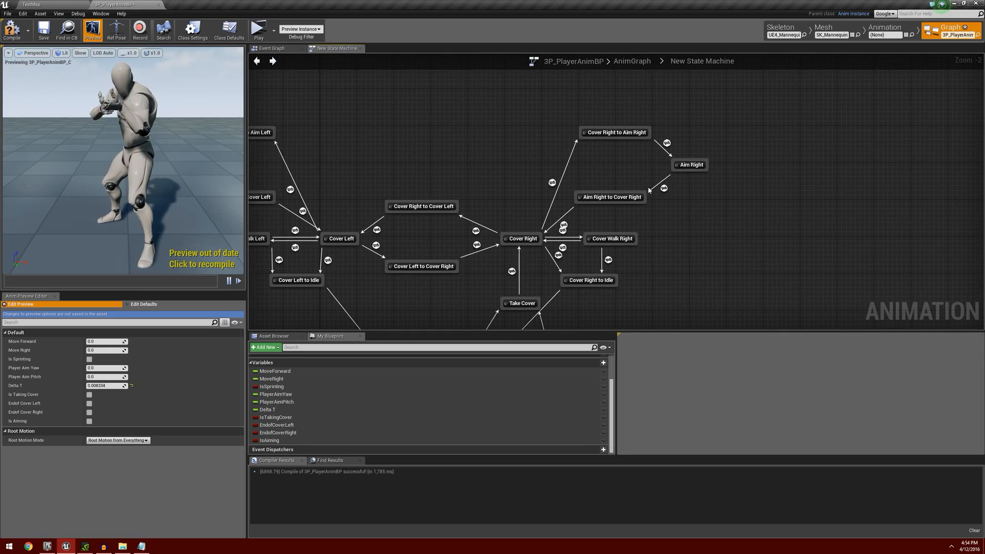
double_click(691, 165)
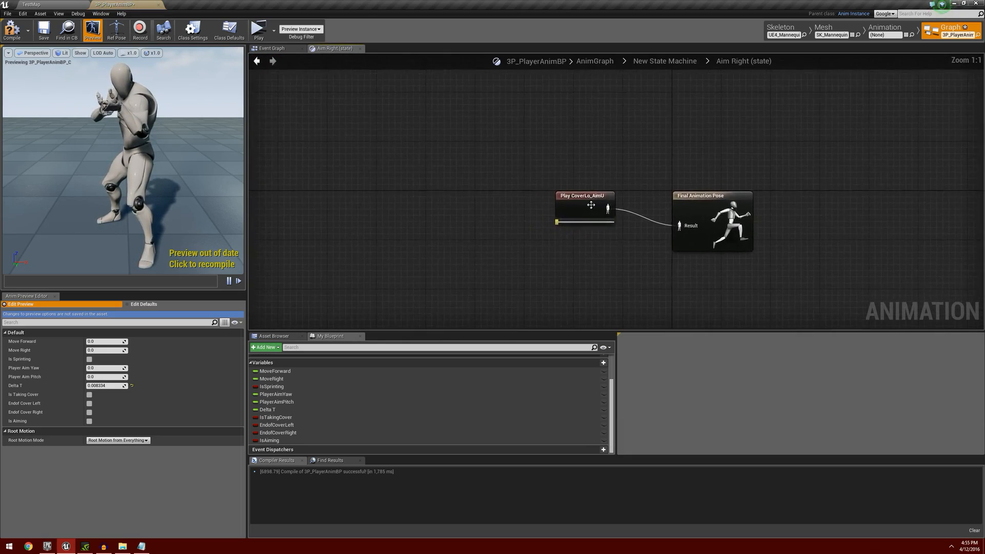
drag(493, 218, 414, 218)
key(ctrl+v)
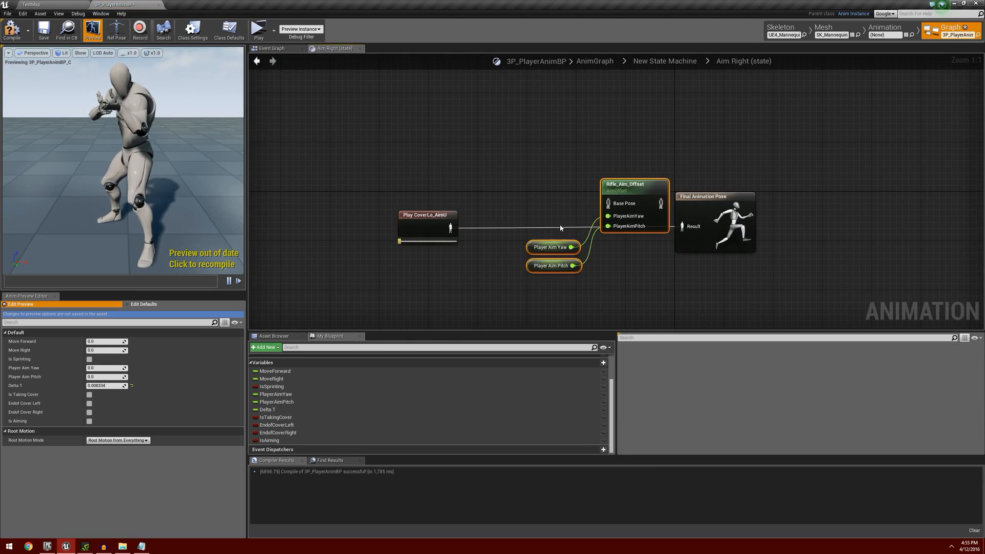
drag(634, 185, 584, 210)
drag(450, 227, 685, 228)
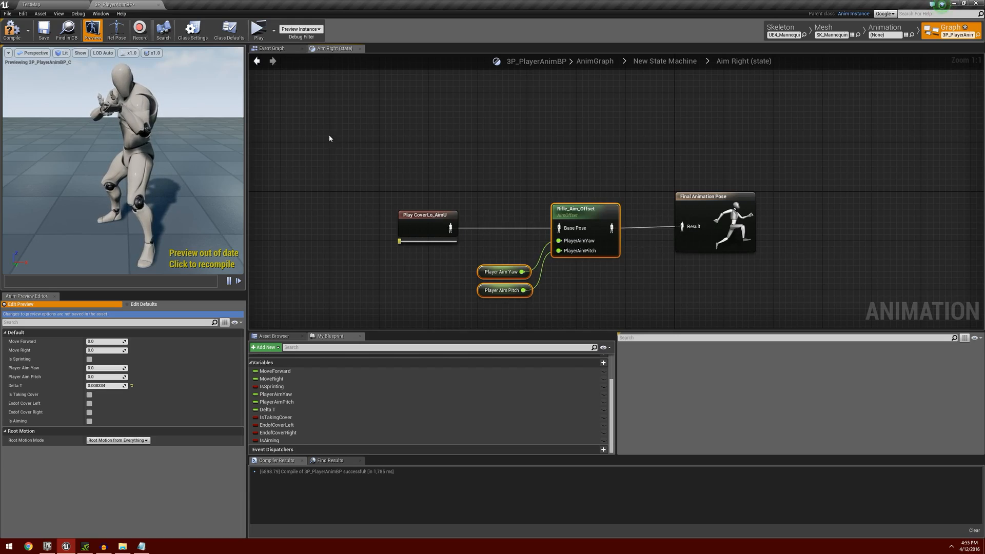
Compile the animation blueprint and play-test the aim offset while in cover in a standalone game preview.
click(12, 30)
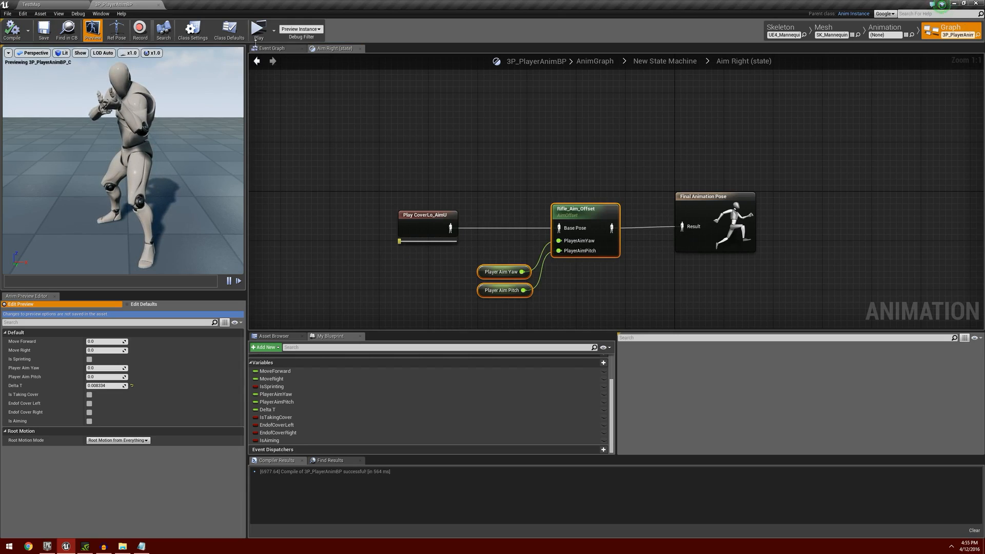
click(258, 32)
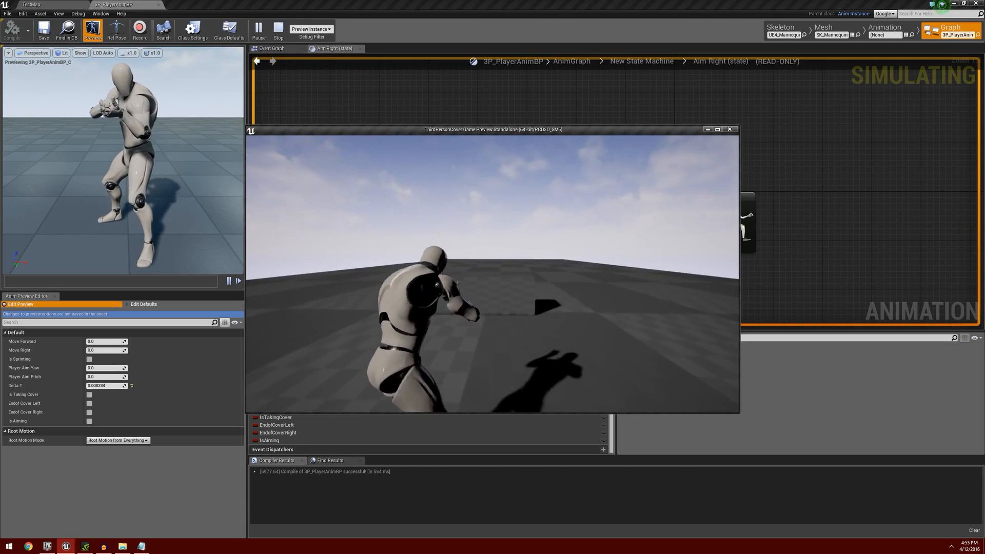
key(w)
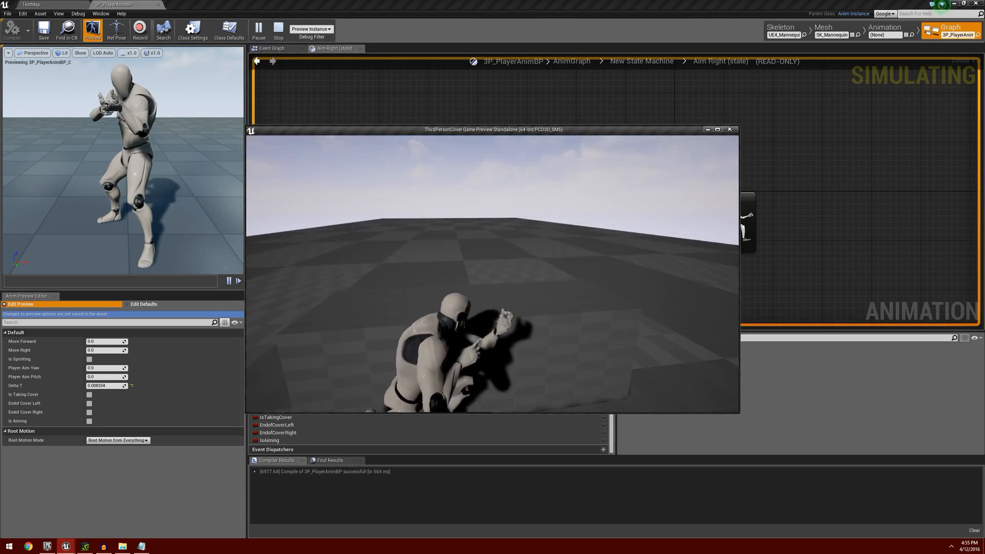
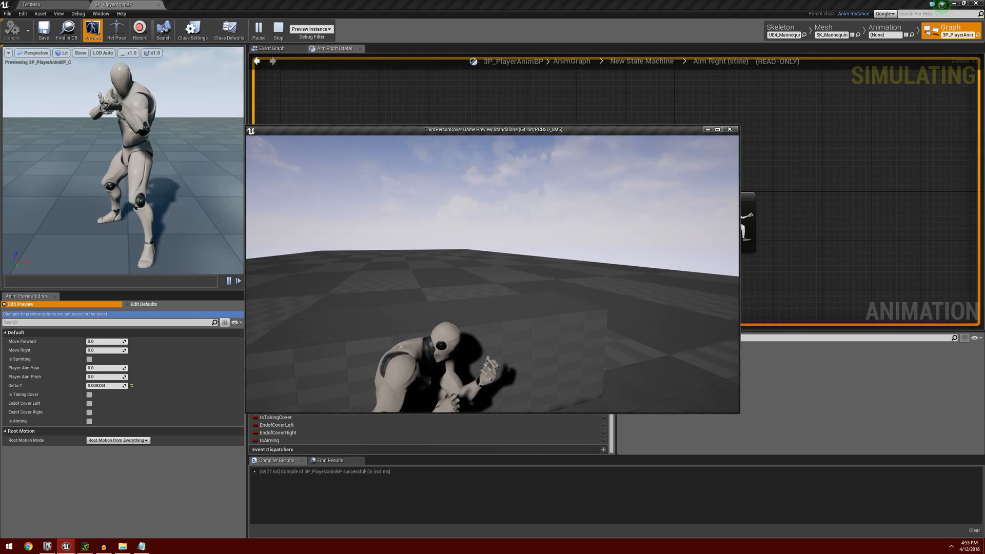
Stop the game preview and return from the Aim Right state to the state machine's Aim Left area.
key(Escape)
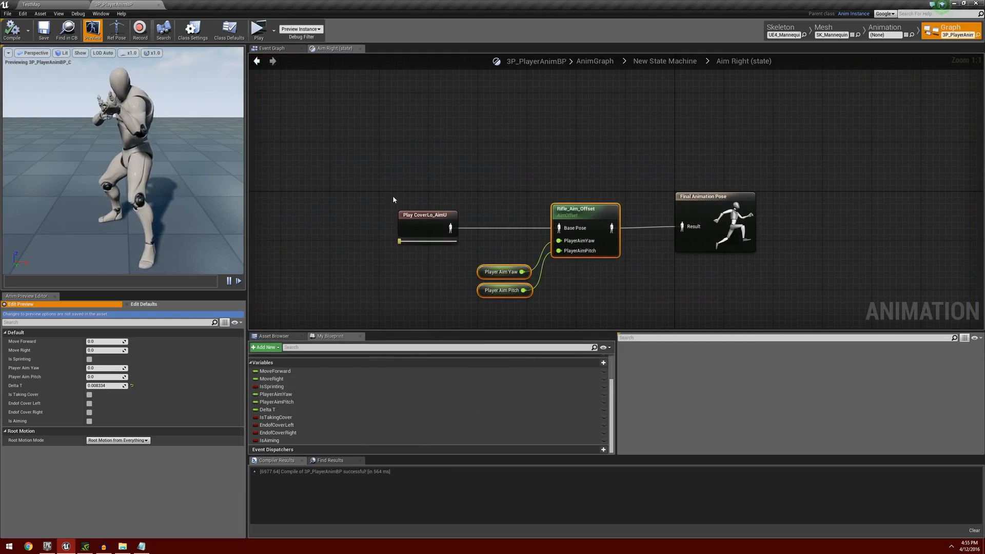
click(256, 61)
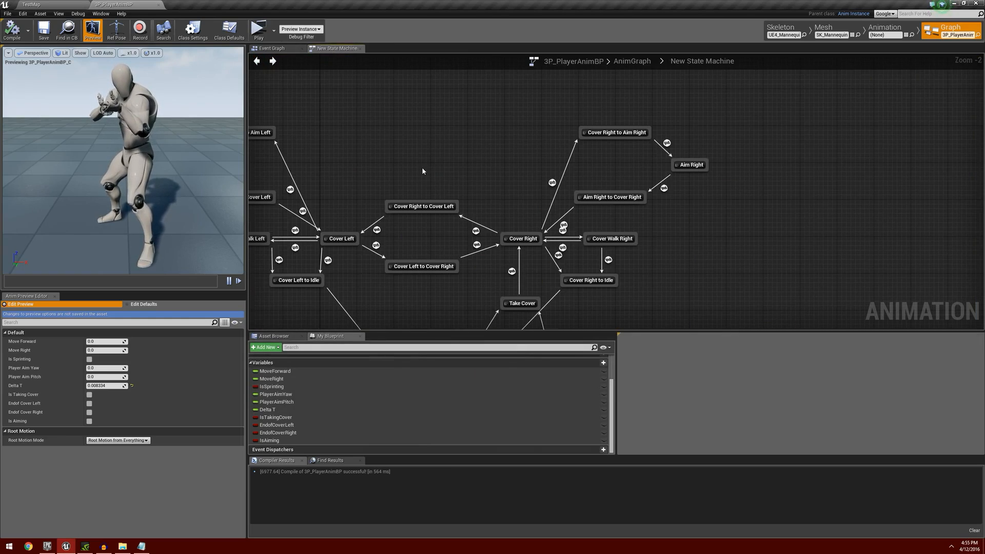
right_drag(423, 171, 565, 163)
right_drag(488, 179, 636, 192)
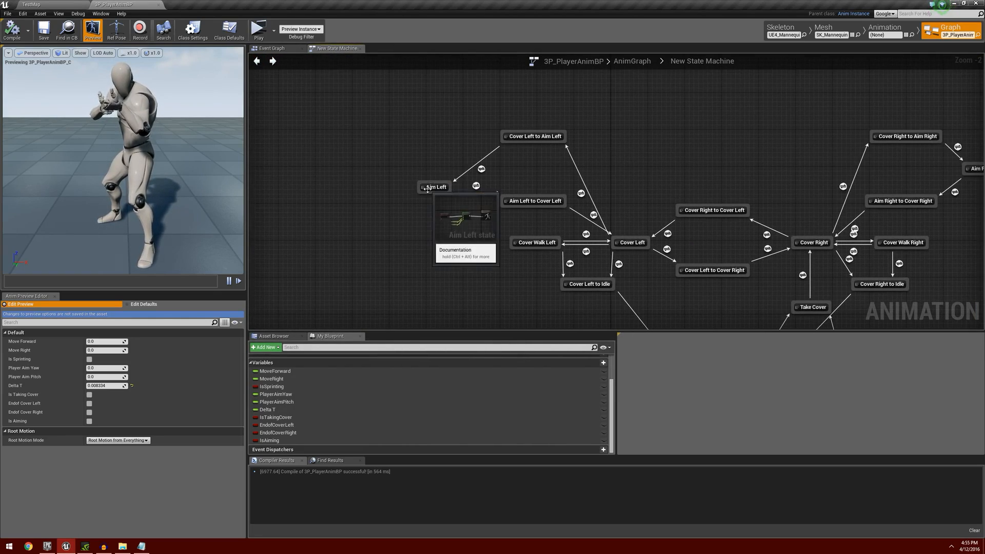
scroll(443, 215, up, 2)
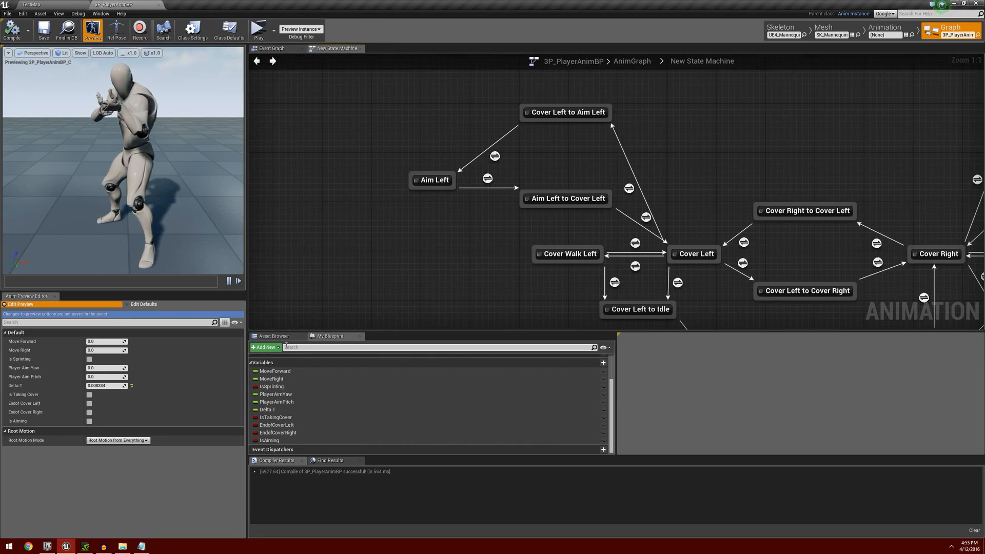
Search the animation assets for "strafeleft" and add Rifle_StrafeLeftLoop as a new state beside Aim Left.
click(274, 336)
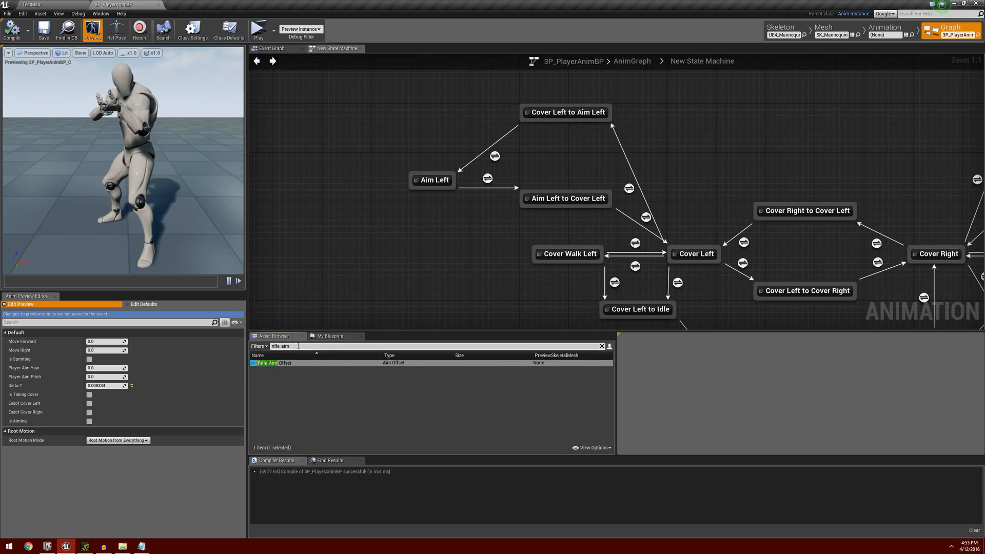
text(str)
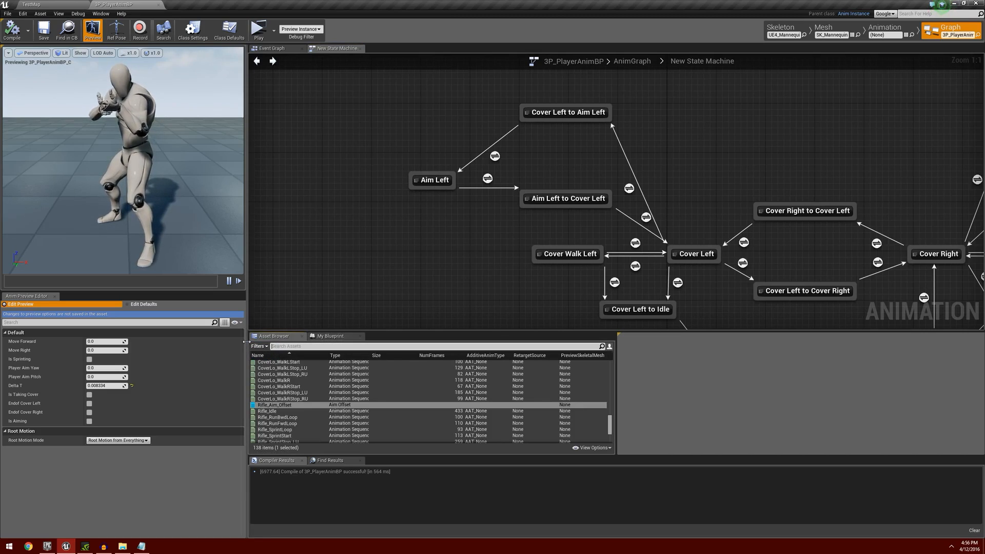
text(afeleft)
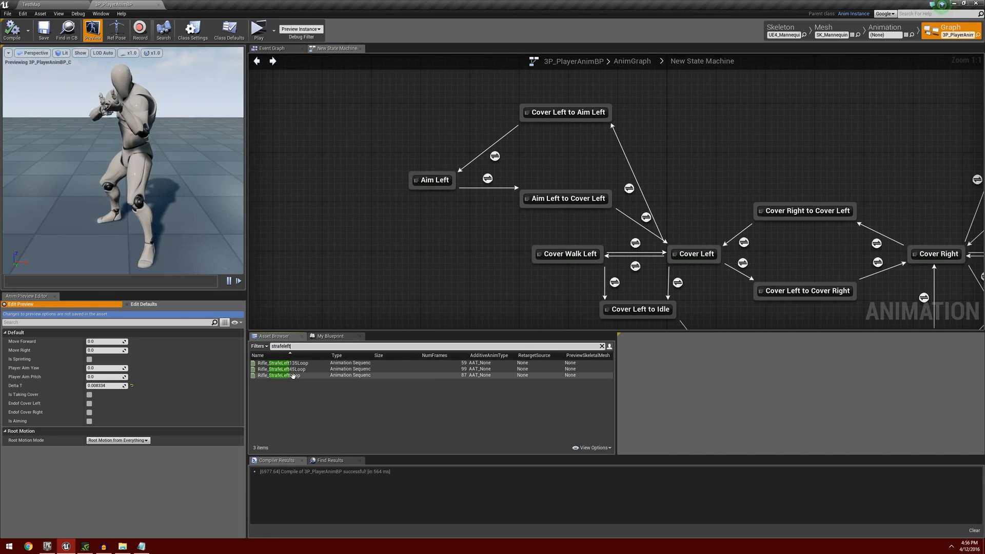
mouse_move(306, 377)
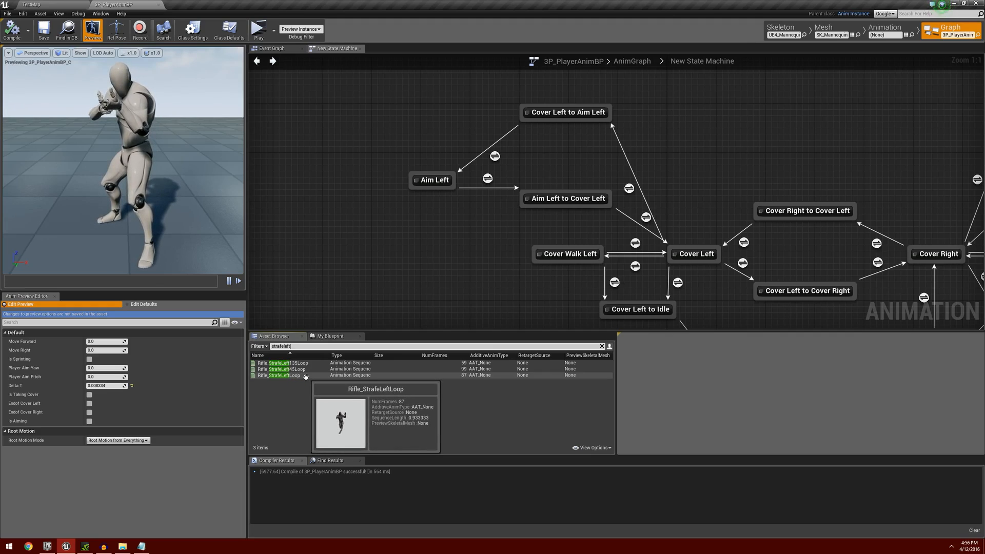
drag(306, 377, 329, 175)
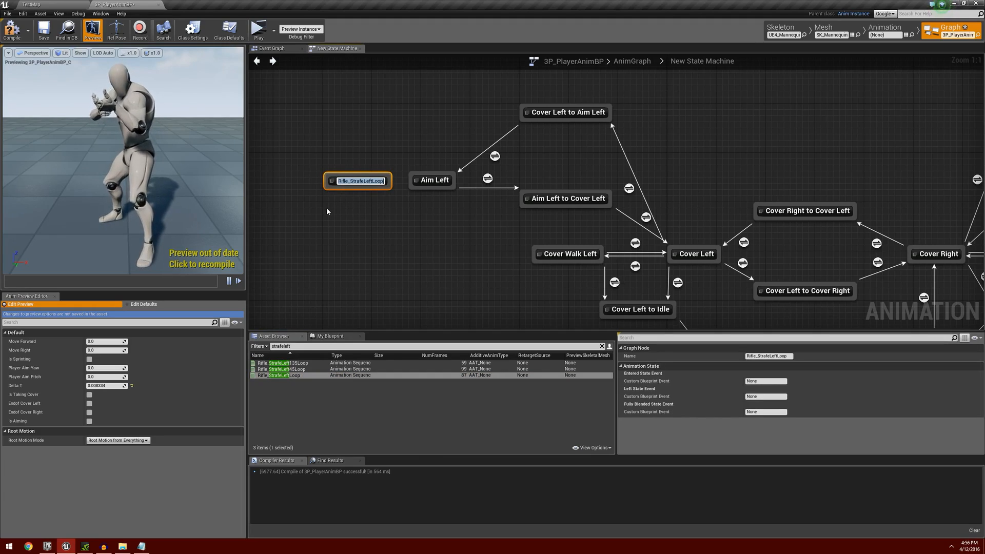
Name the new strafe state Aim Left Move Left and move it up and away from the Aim Left state.
text(Aim)
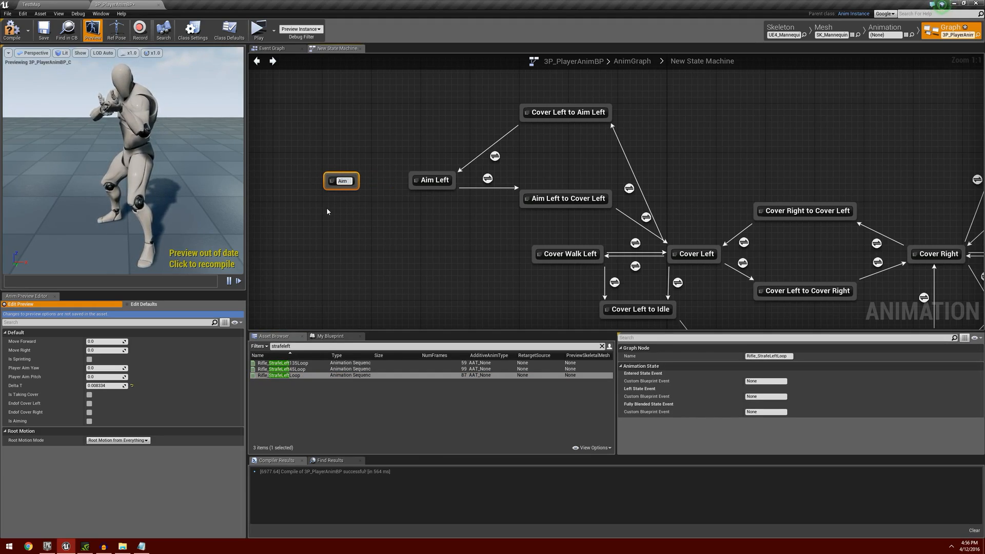
text( Left Move )
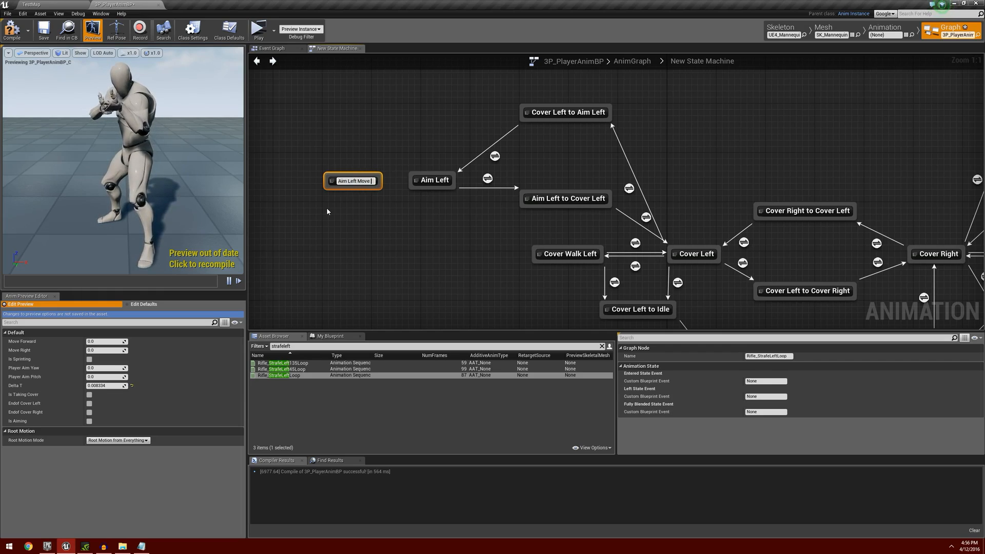
text(Left)
key(Return)
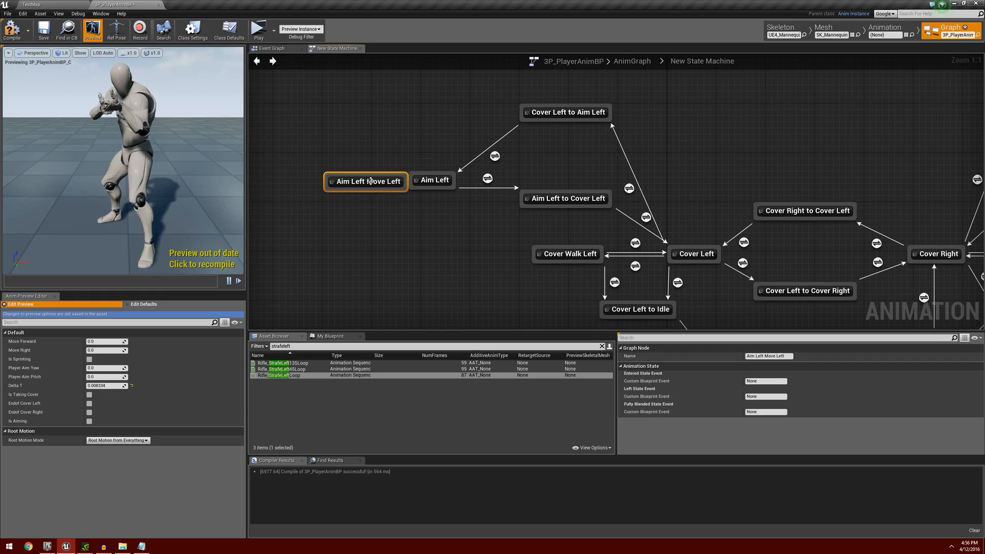
drag(370, 181, 308, 145)
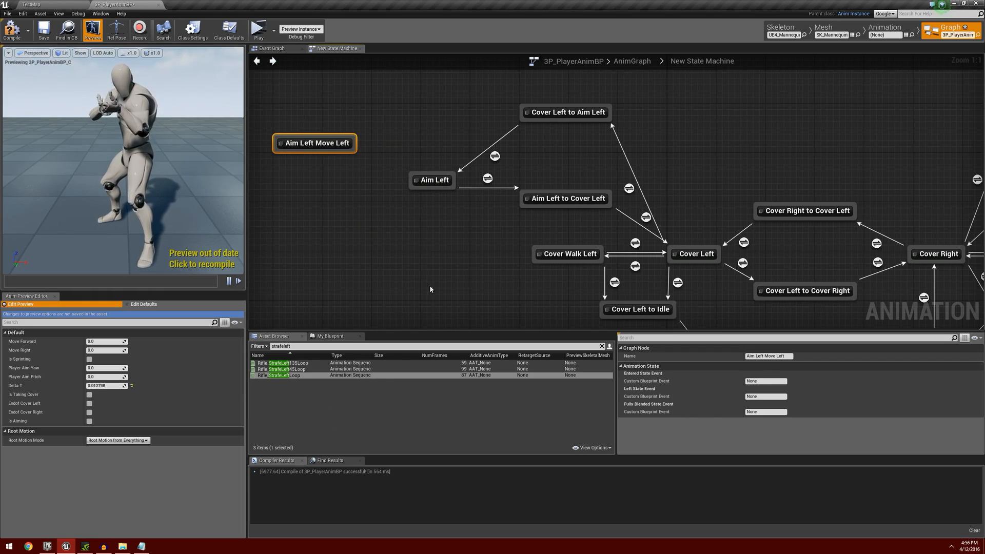
Add another Rifle_StrafeLeftLoop state beside Aim Right and name it Aim Right Move Right.
scroll(444, 278, down, 2)
right_drag(571, 260, 312, 284)
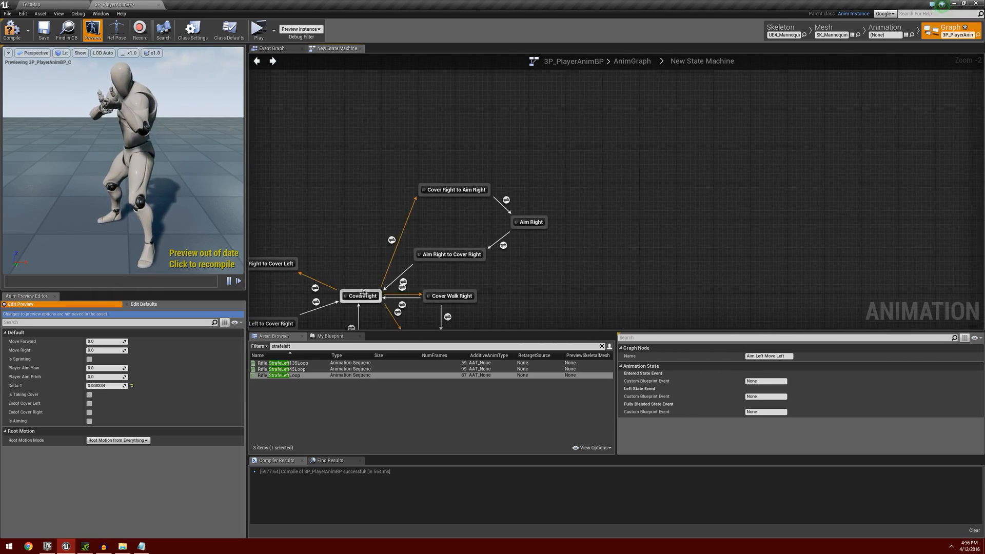
drag(280, 375, 580, 200)
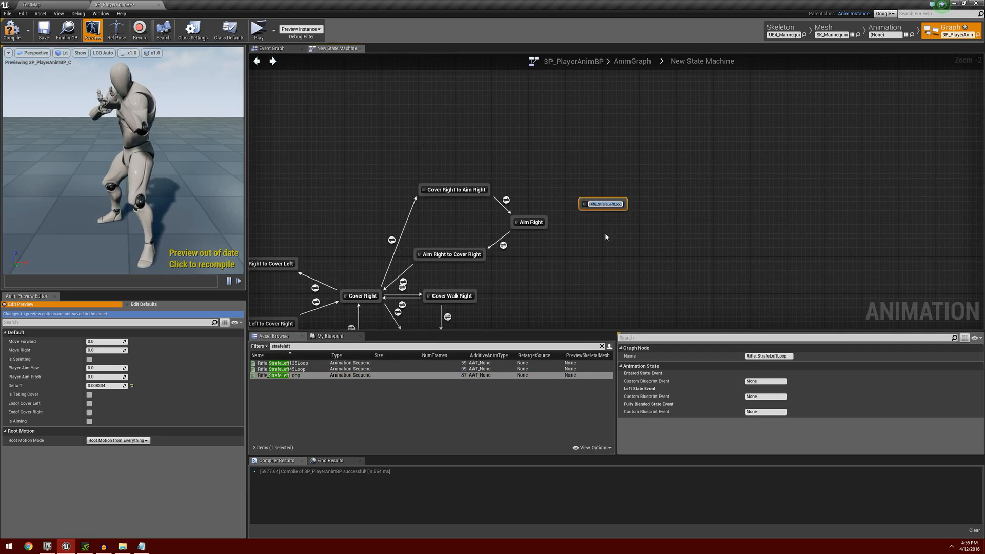
text(Aim)
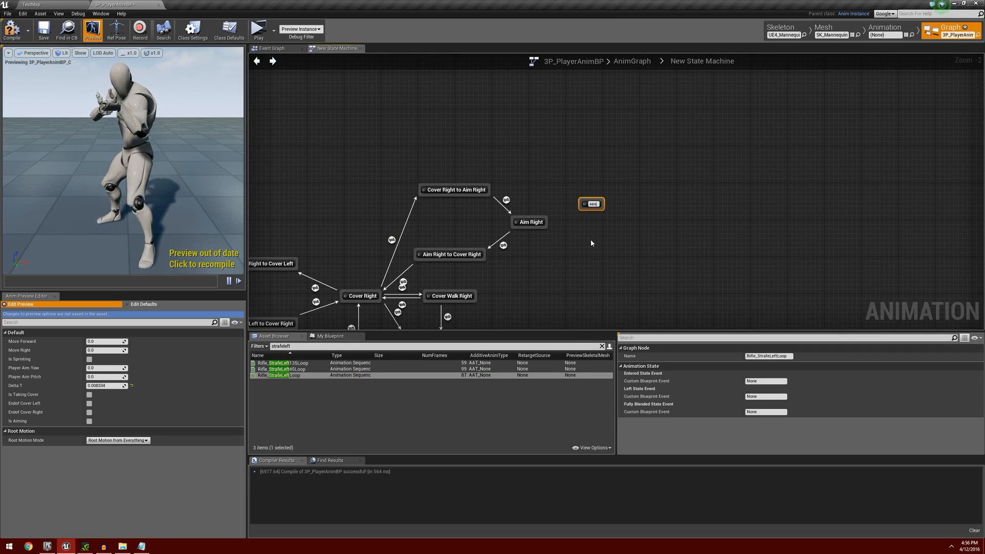
text( Right Mo)
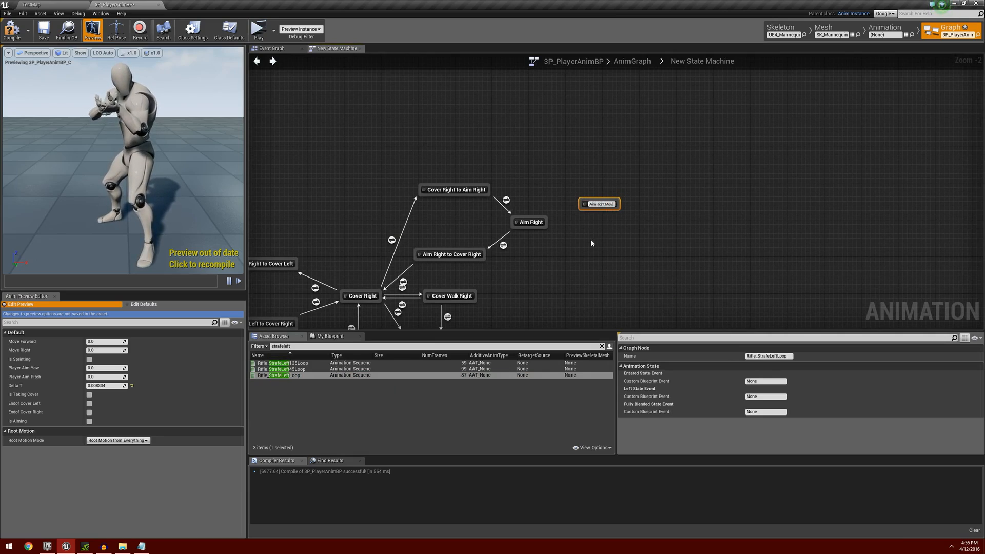
text(ve Right)
key(Return)
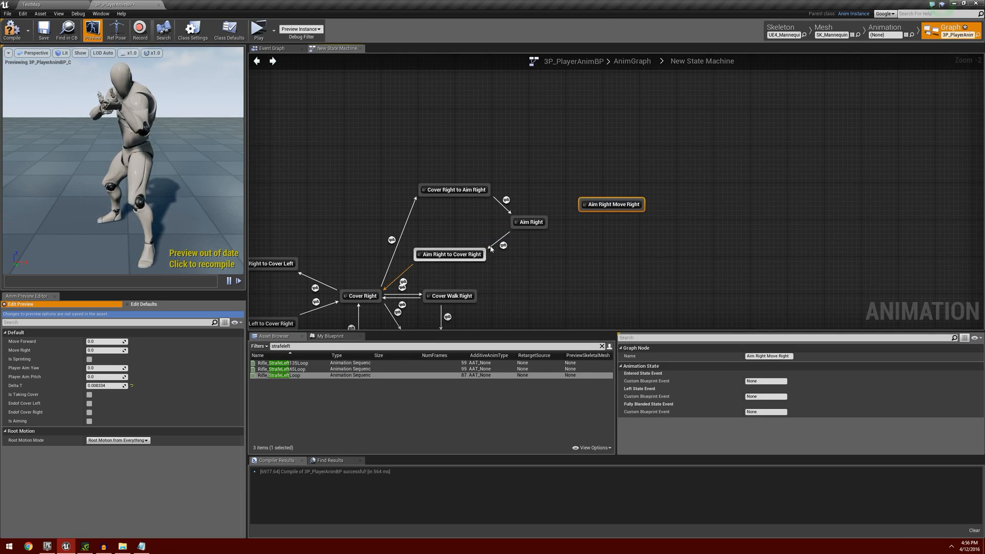
Check the animation inside the Aim Right Move Right state and rename the state as Aim Right Move Left.
double_click(626, 205)
double_click(627, 206)
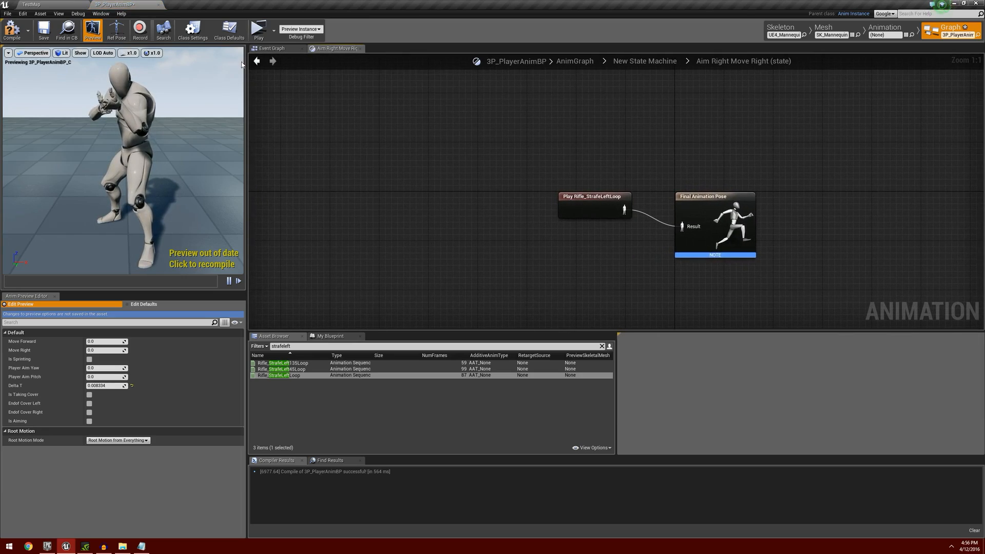
click(258, 61)
click(631, 205)
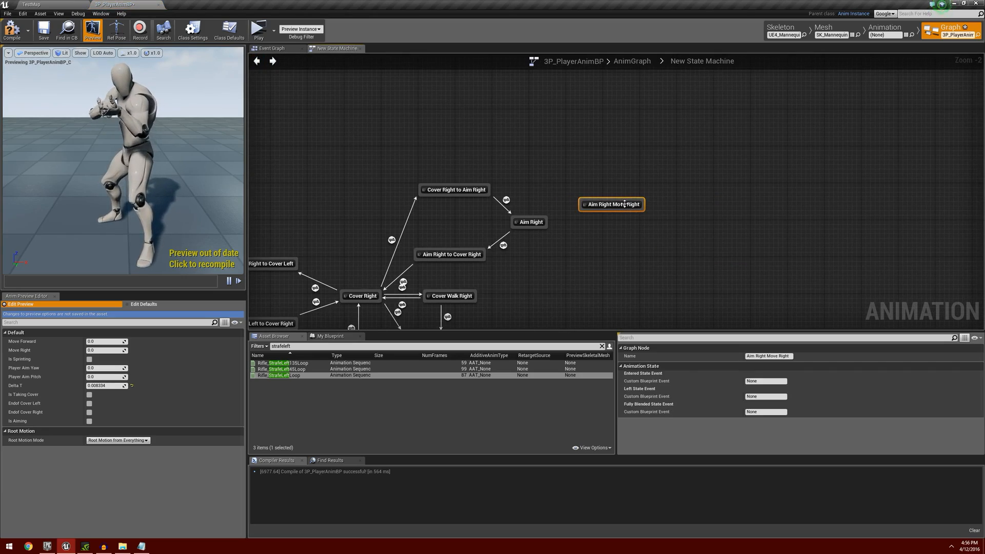
click(634, 205)
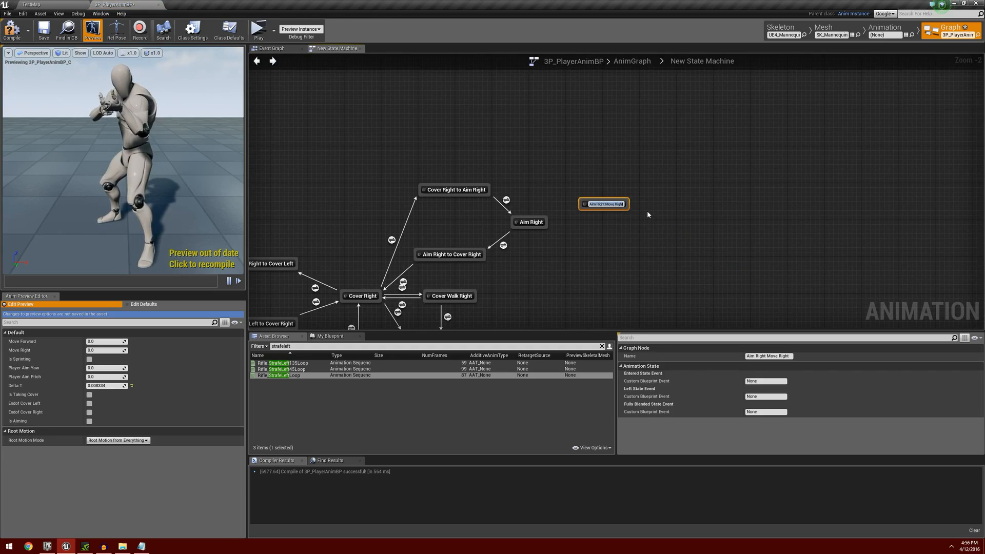
key(Right)
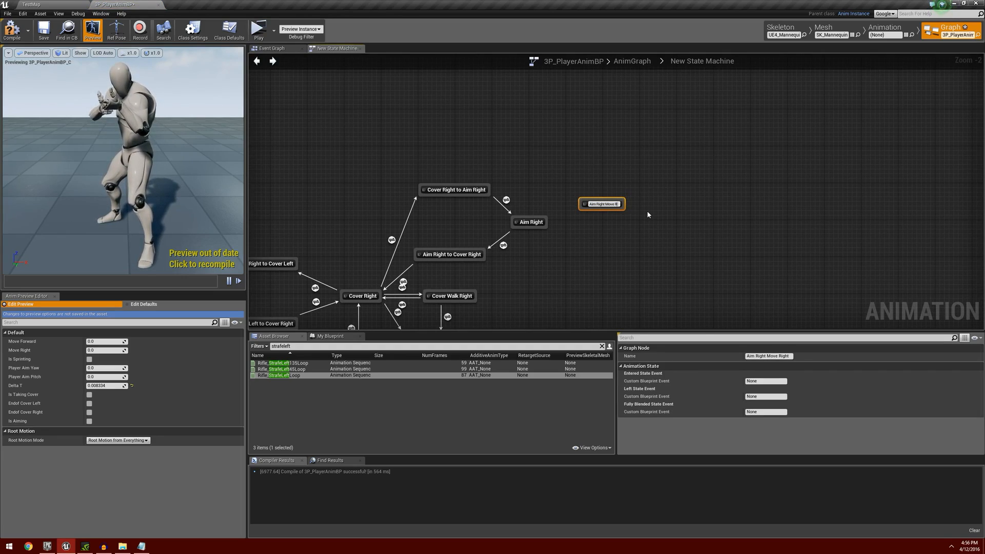
text(Lef)
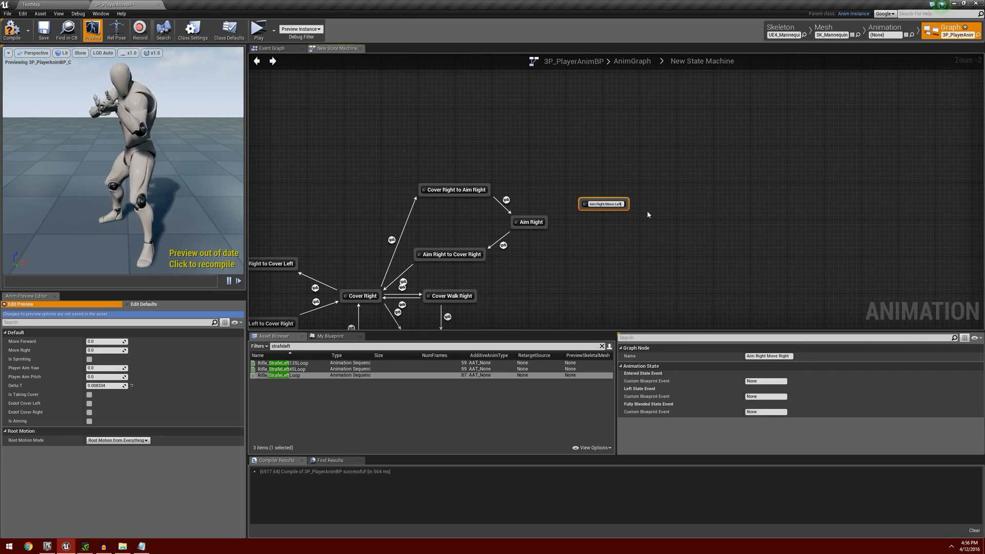
text(t)
key(Return)
Search the animation assets for "straferight" and add Rifle_StrafeRightLoop as a state below Aim Left Move Left.
right_drag(434, 214, 631, 198)
right_drag(403, 198, 635, 168)
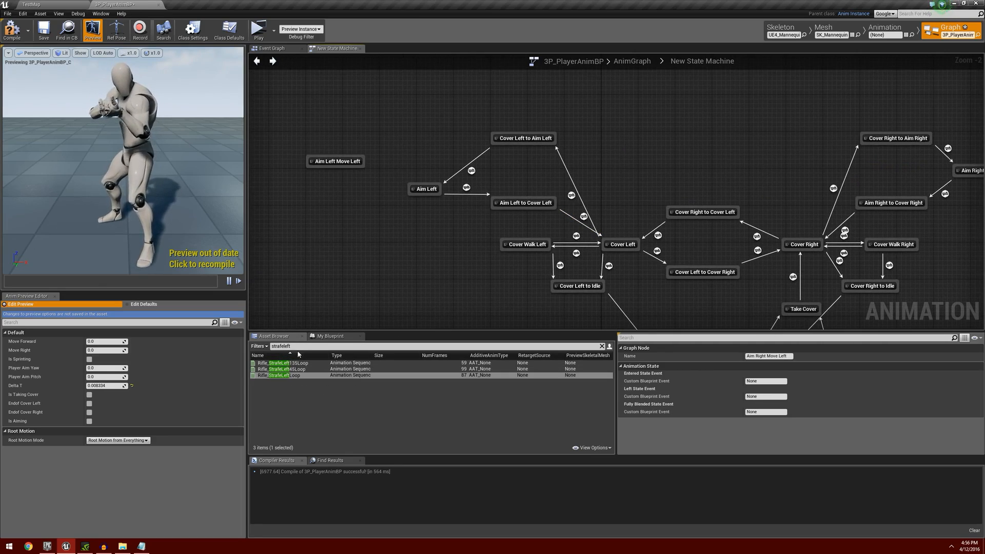
click(339, 345)
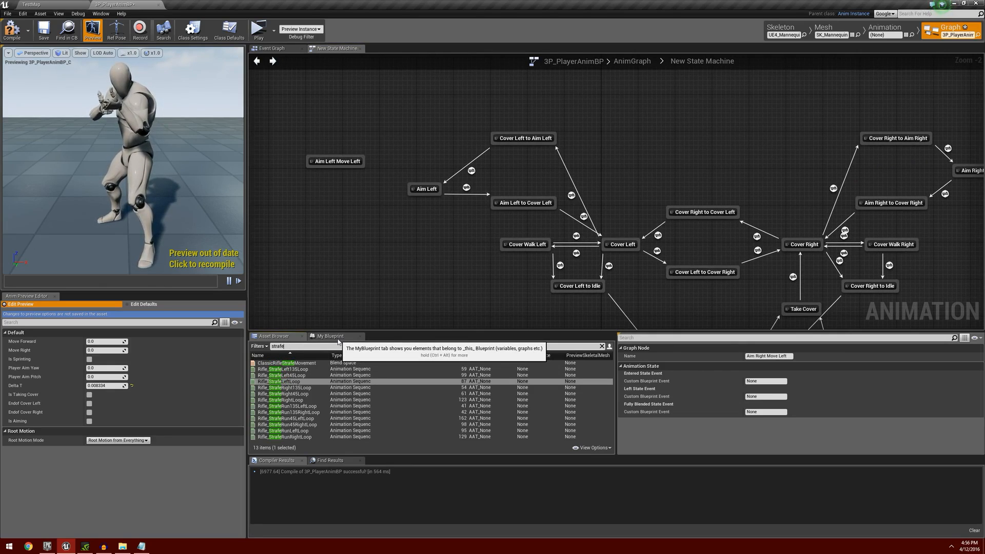
text(right)
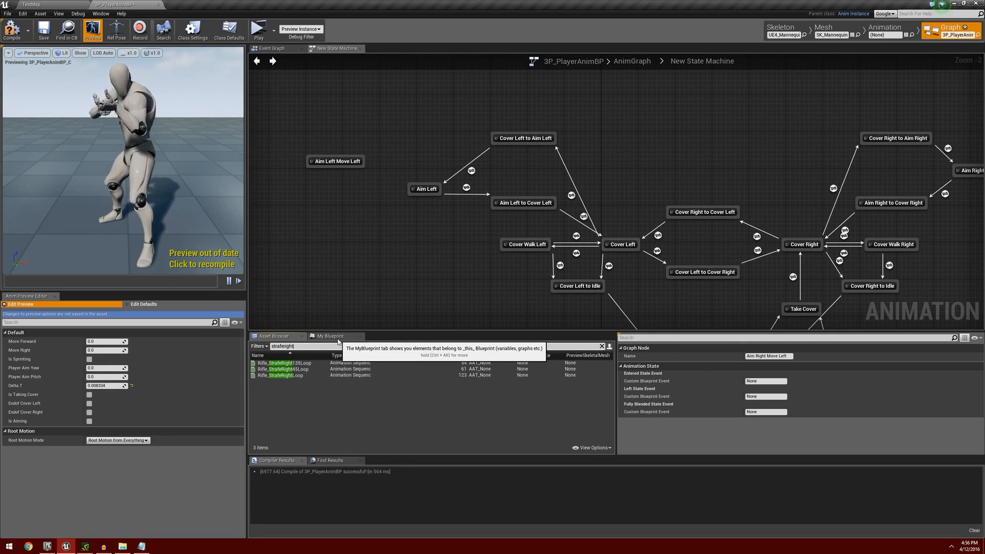
click(309, 375)
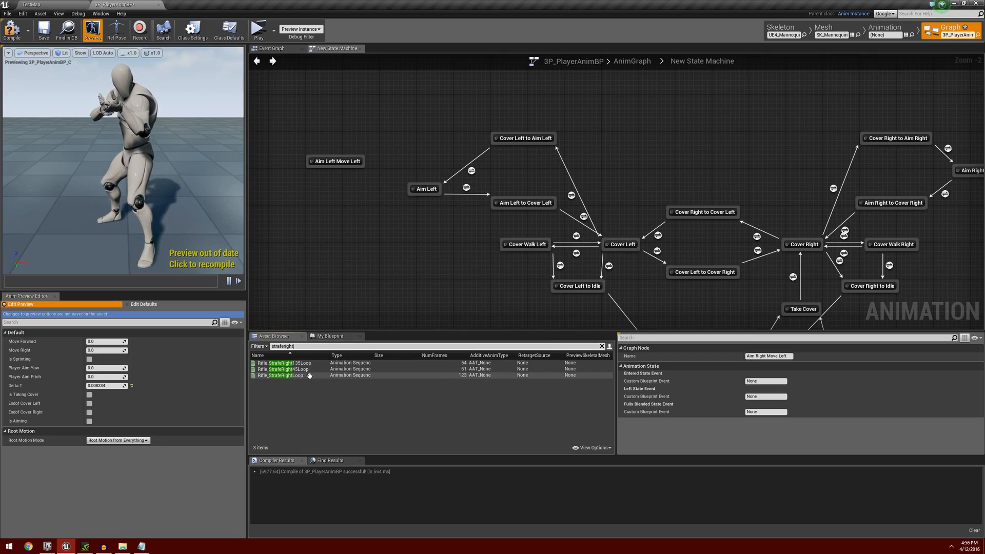
drag(309, 375, 338, 215)
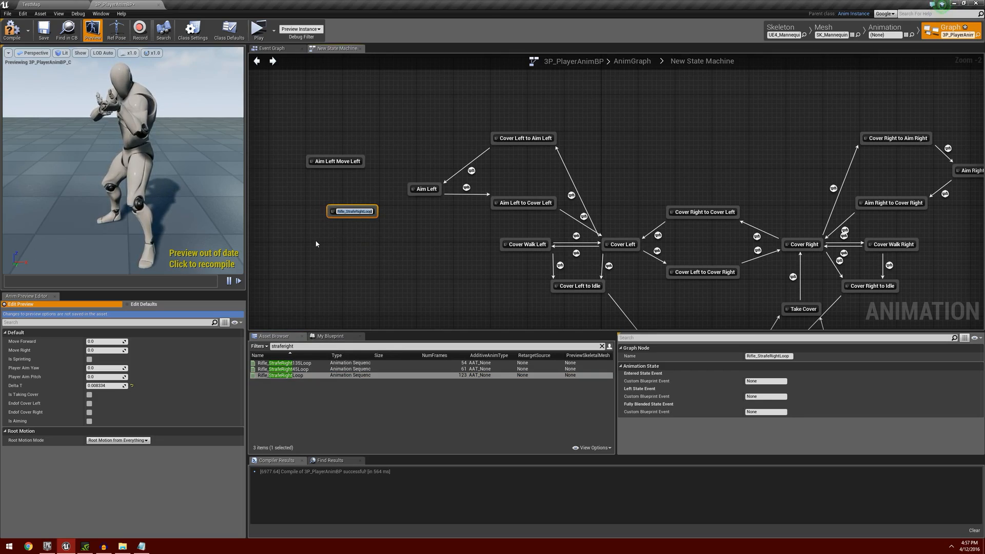
Name the new Rifle_StrafeRightLoop state Aim Left Move Right.
text(Aim)
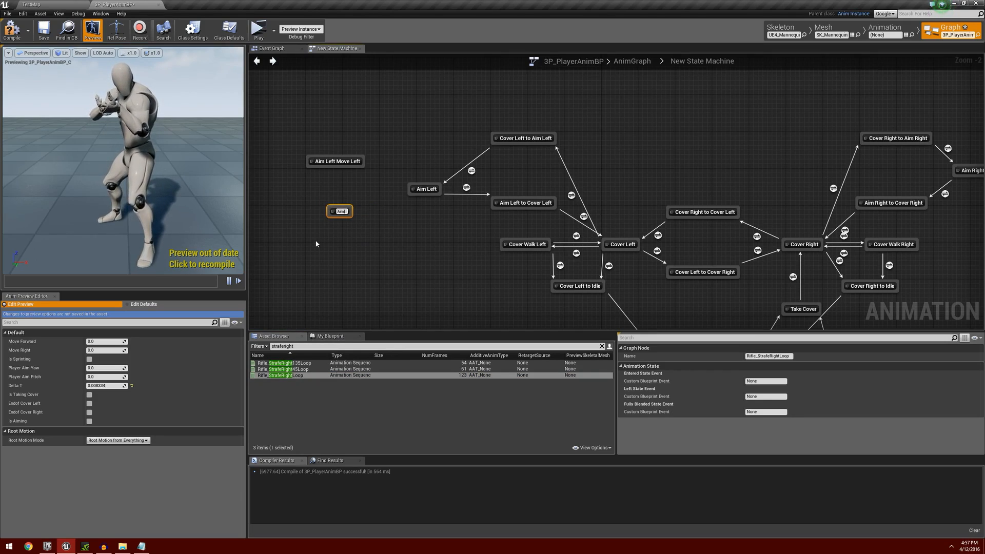
text( Left)
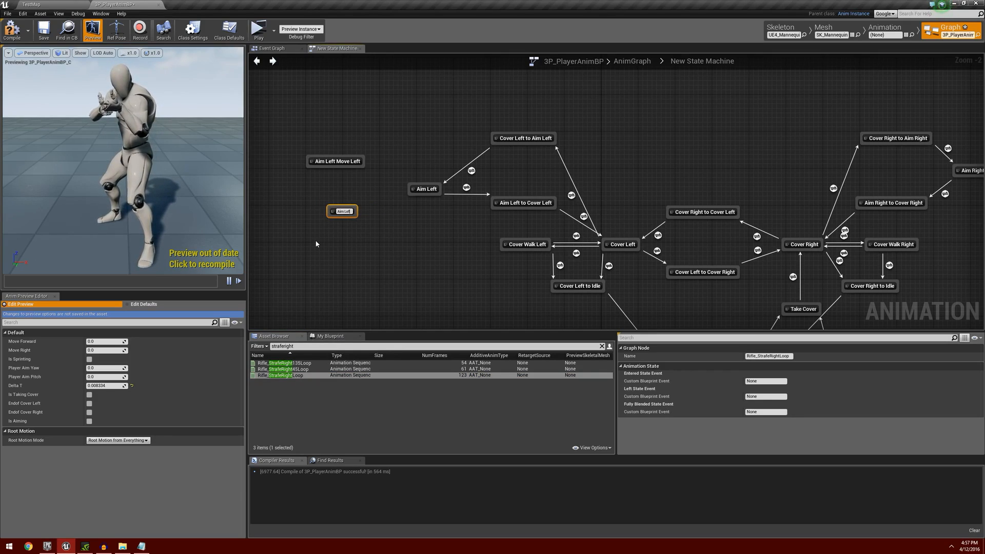
text( Move Right)
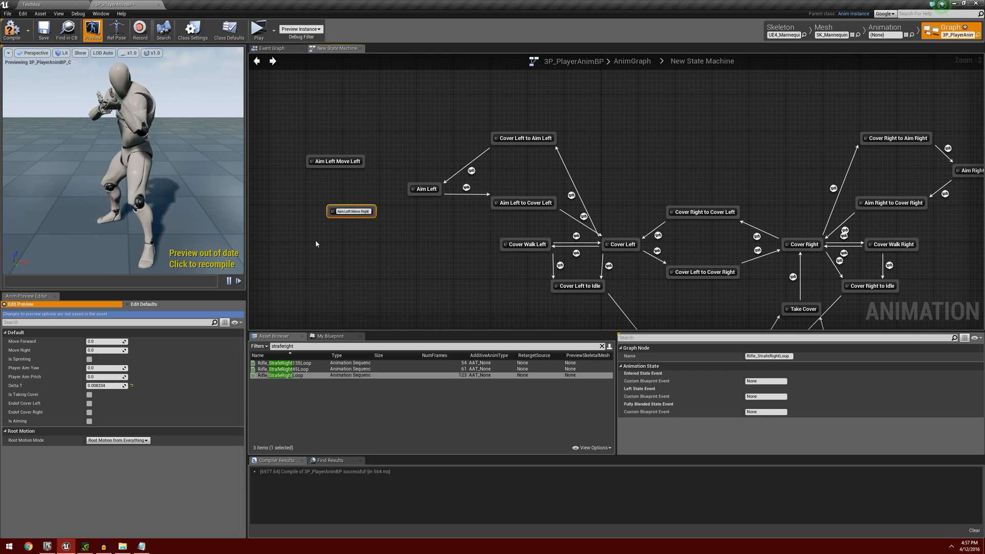
key(Return)
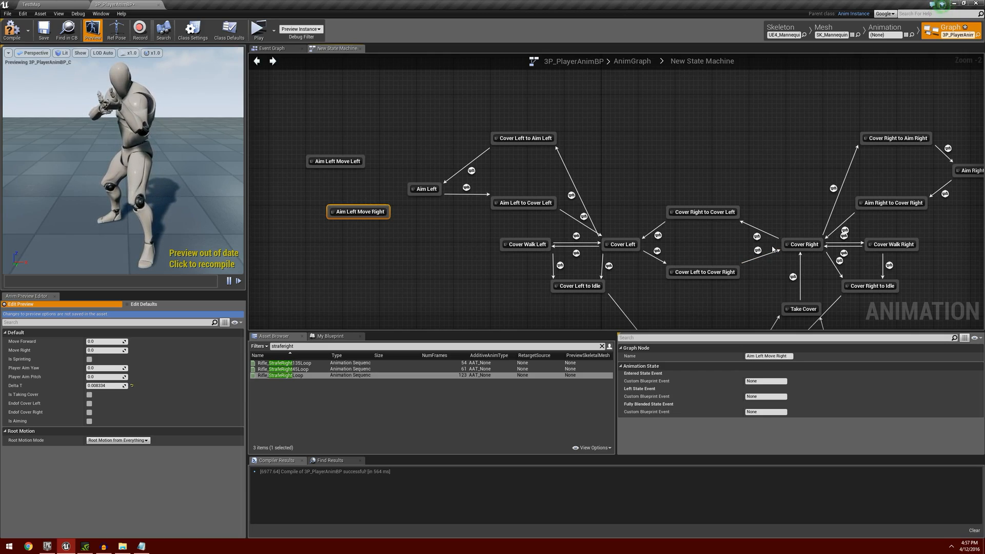
Add a Rifle_StrafeRightLoop state below Aim Right Move Left and name it Aim Right Move Right.
right_drag(774, 250, 170, 293)
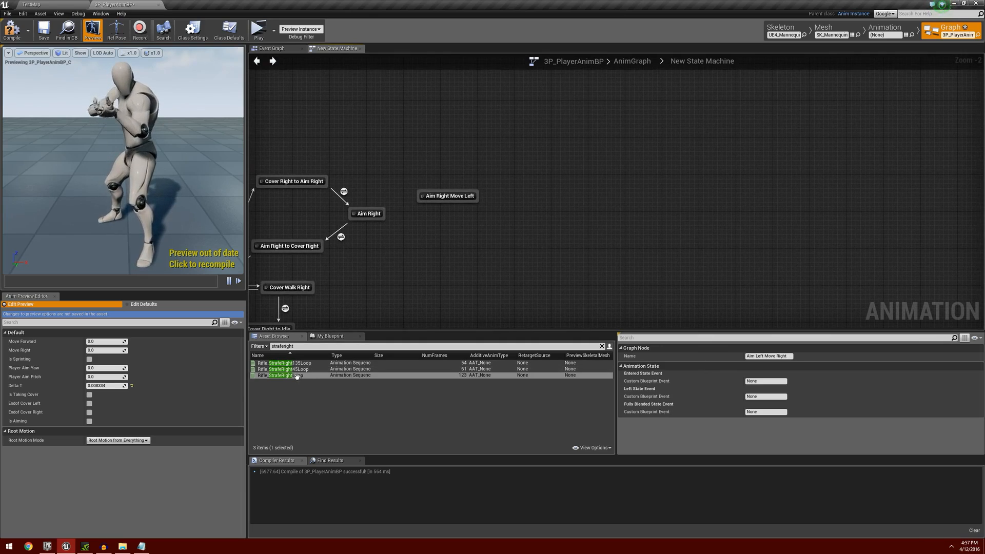
drag(296, 376, 439, 226)
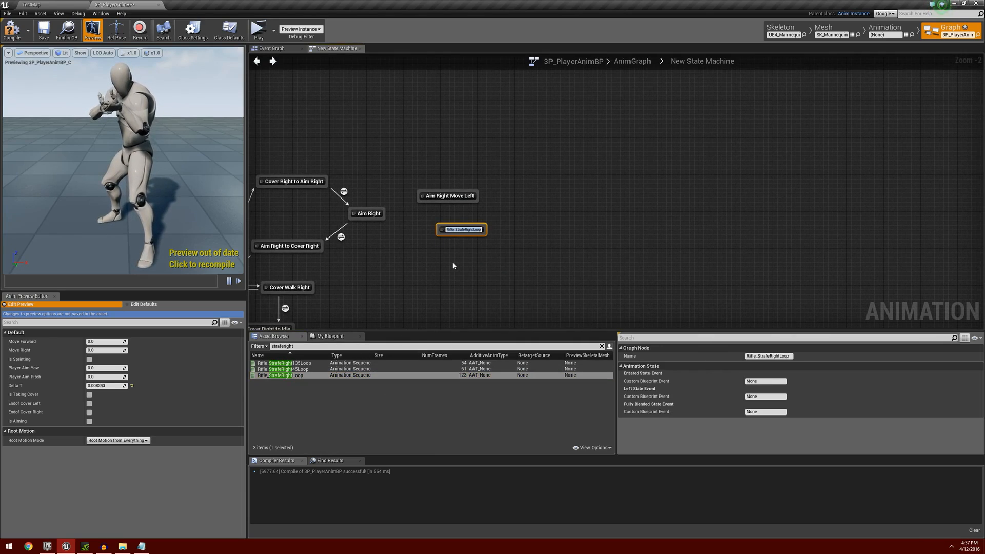
text(Aim)
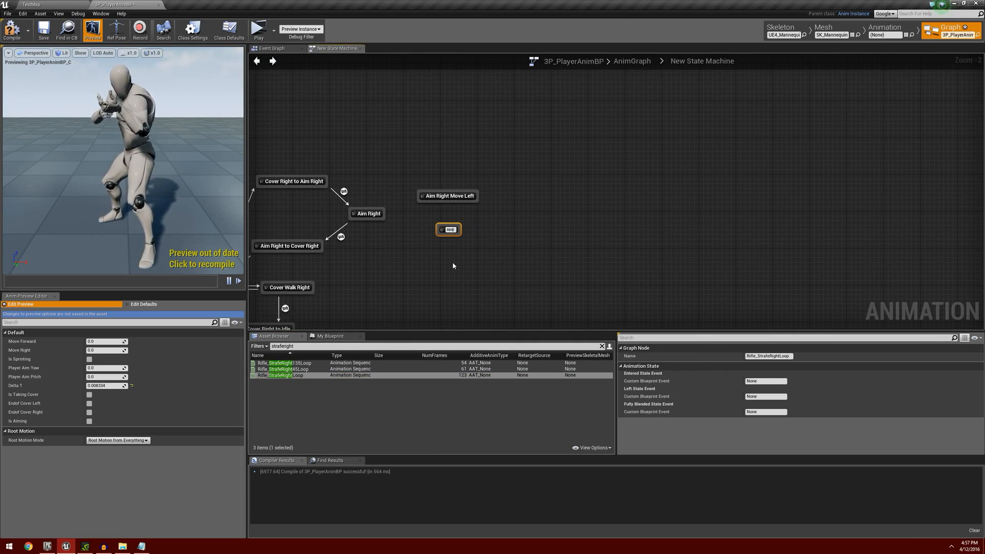
text( Right M)
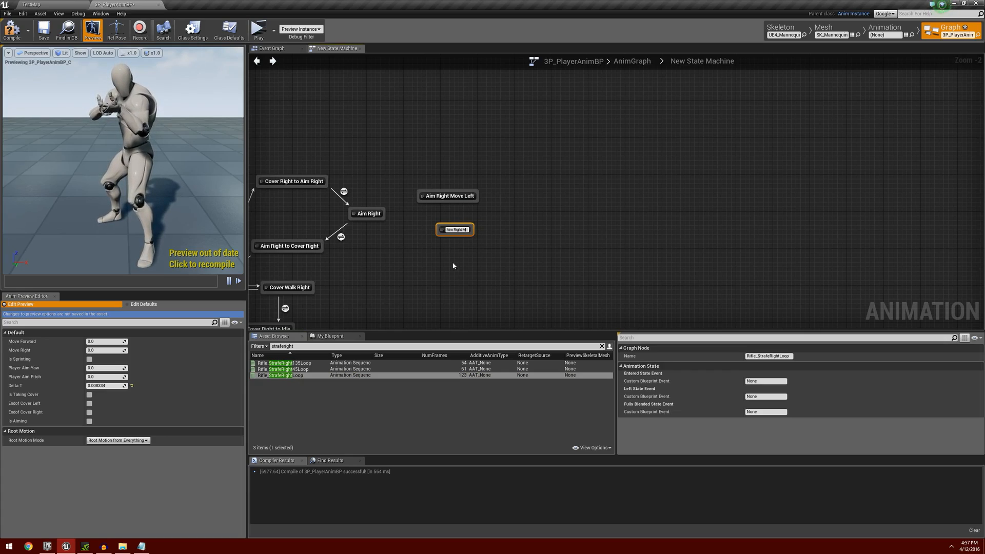
text(ove Ri)
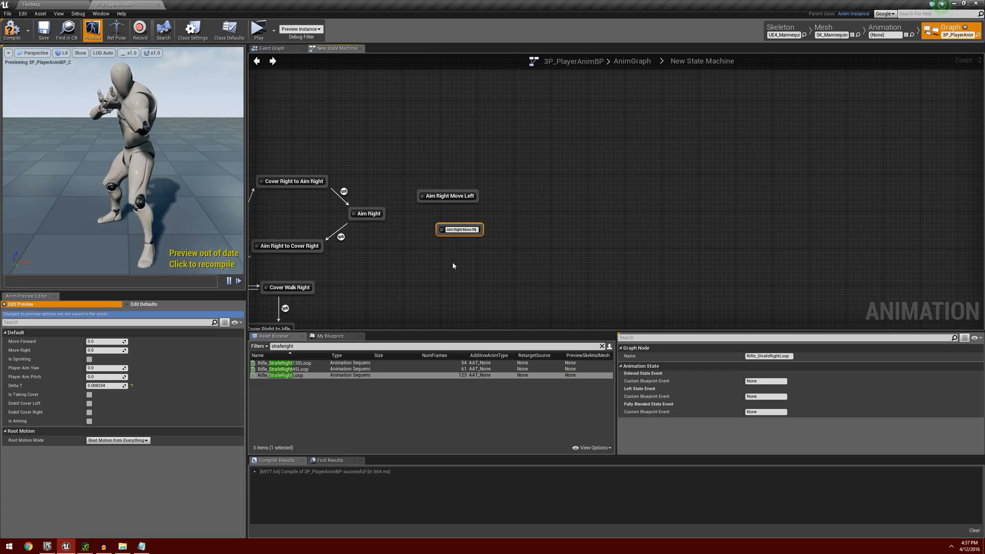
text(ght)
key(Return)
Line up Aim Left Move Left and Aim Left Move Right, and connect each with Aim Left by transitions in both directions.
mouse_move(360, 292)
right_down()
mouse_move(594, 265)
mouse_move(714, 238)
right_up()
right_drag(498, 269, 698, 263)
right_drag(464, 214, 548, 216)
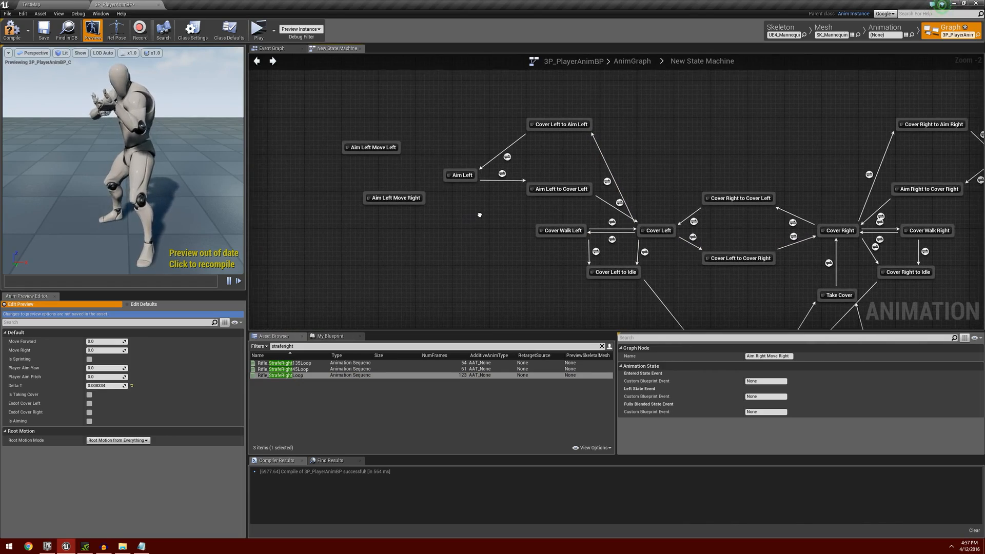
scroll(467, 232, up, 2)
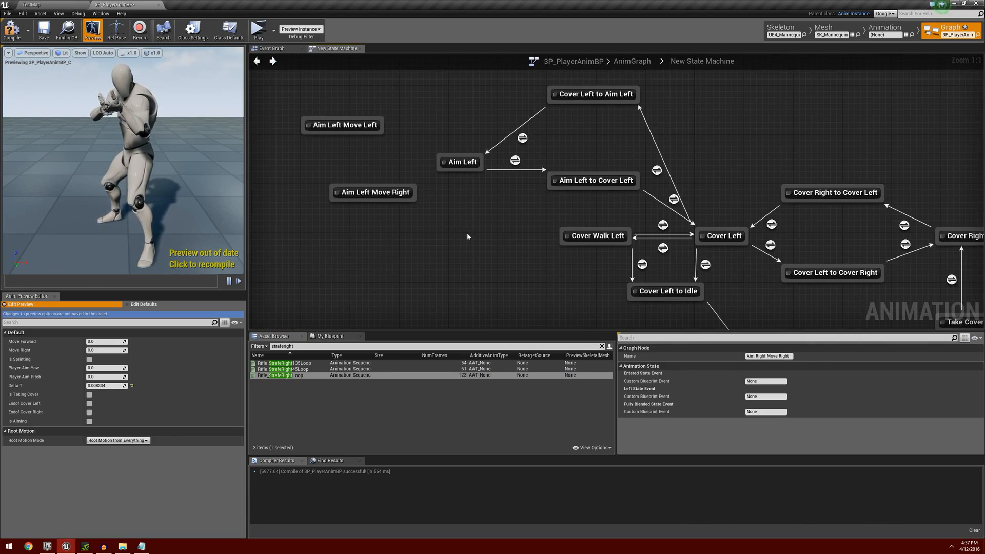
right_drag(423, 236, 525, 223)
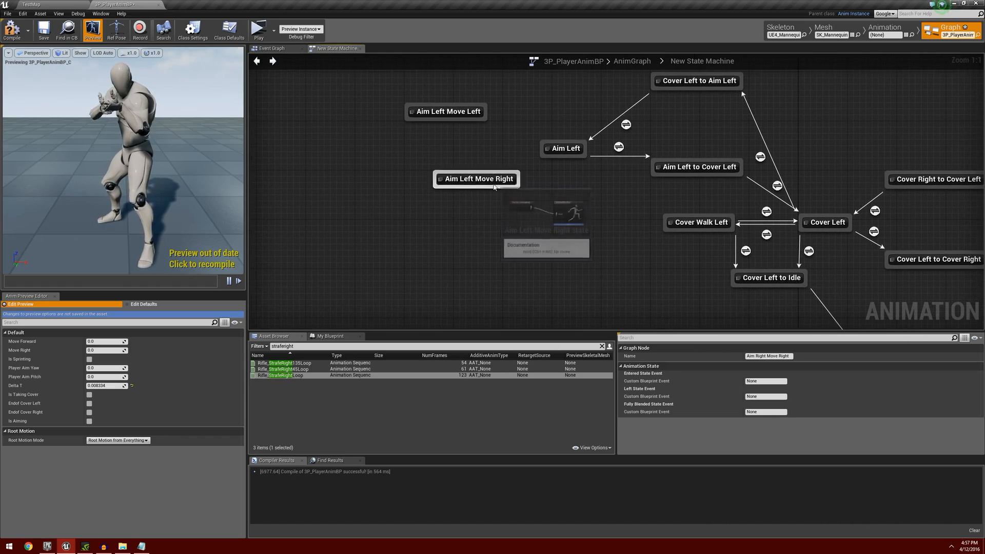
drag(491, 189, 469, 187)
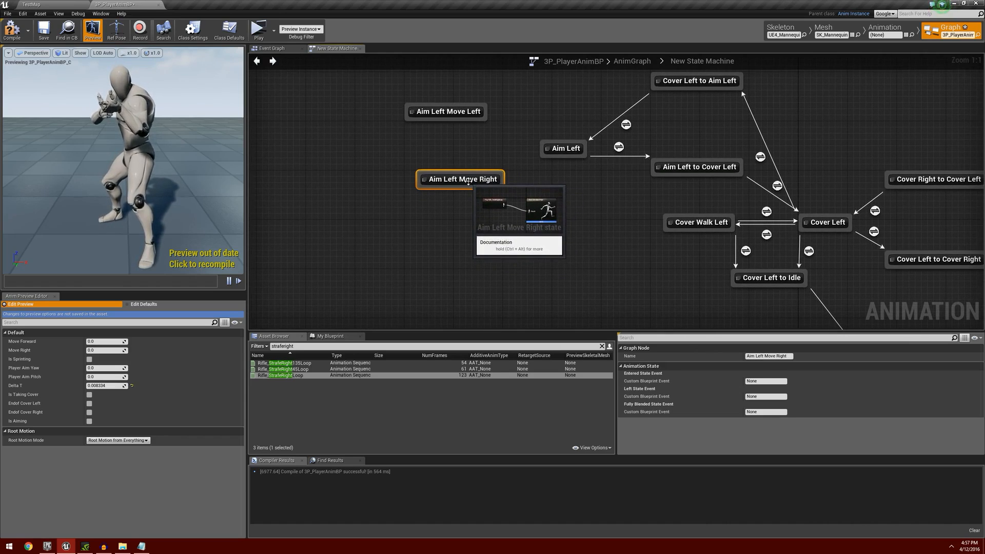
drag(436, 112, 447, 116)
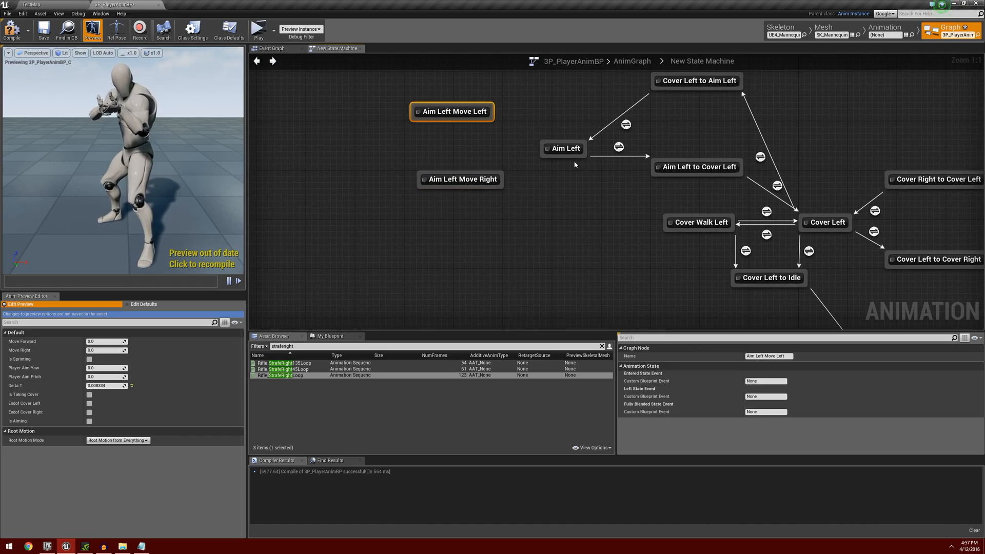
right_drag(574, 164, 546, 194)
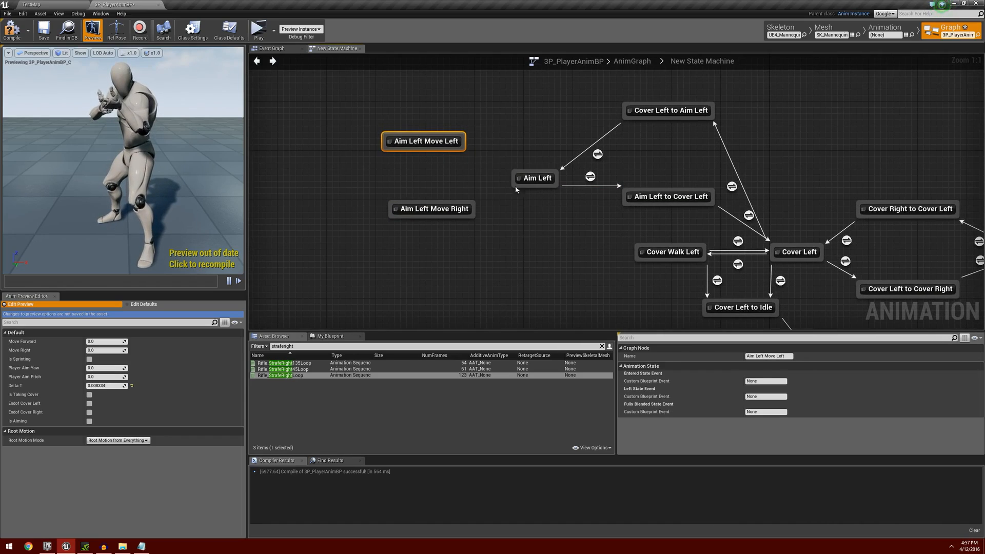
mouse_move(518, 187)
mouse_down()
mouse_move(461, 148)
mouse_move(518, 185)
mouse_move(513, 197)
mouse_move(472, 211)
mouse_move(508, 204)
mouse_move(518, 188)
mouse_up()
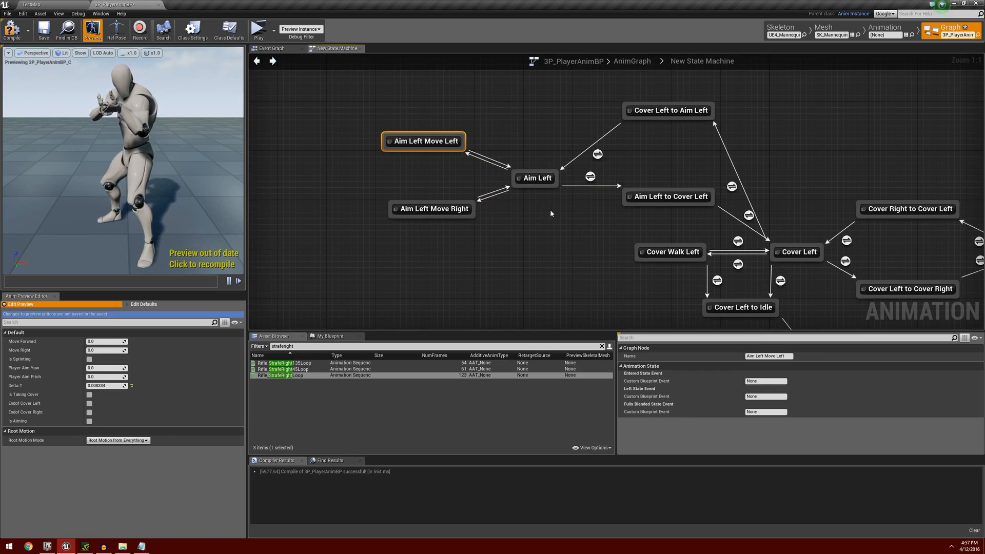
Align Aim Right Move Right under Aim Right Move Left, and connect both with Aim Right by transitions in both directions.
right_drag(836, 178, 568, 161)
scroll(569, 161, down, 3)
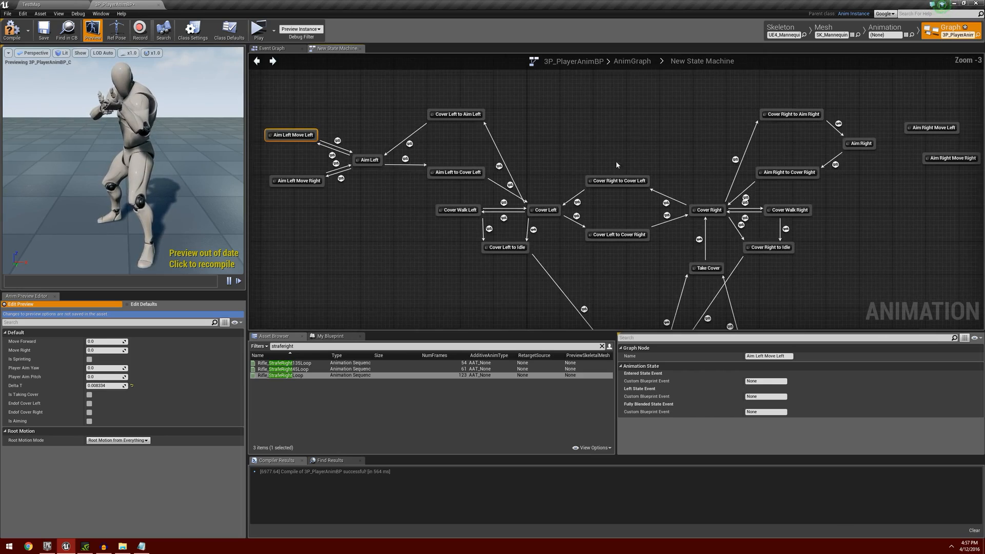
right_drag(772, 179, 542, 210)
scroll(542, 209, up, 3)
click(674, 224)
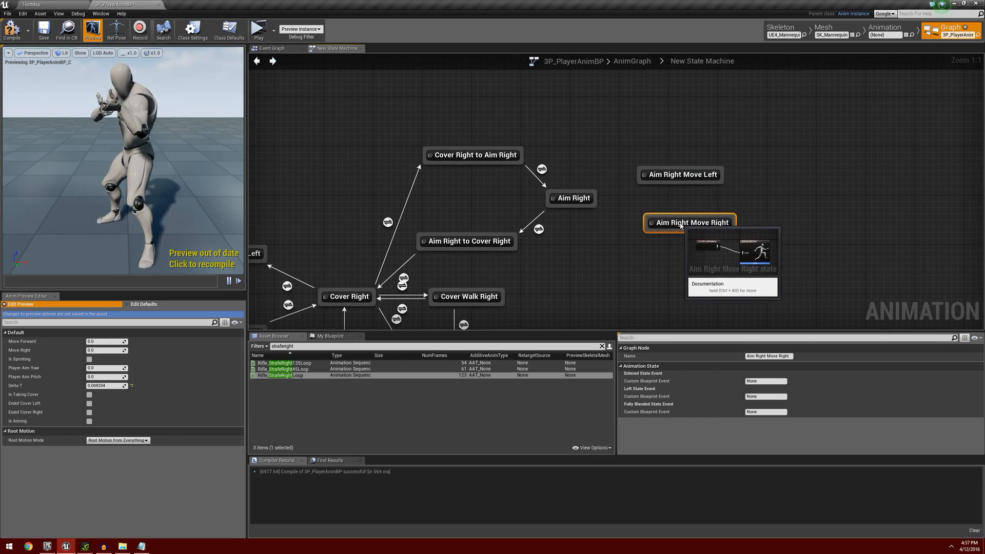
mouse_move(595, 195)
mouse_down()
mouse_move(629, 180)
mouse_move(645, 182)
mouse_move(598, 197)
mouse_move(634, 183)
mouse_move(649, 193)
mouse_move(592, 202)
mouse_move(642, 227)
mouse_move(596, 204)
mouse_up()
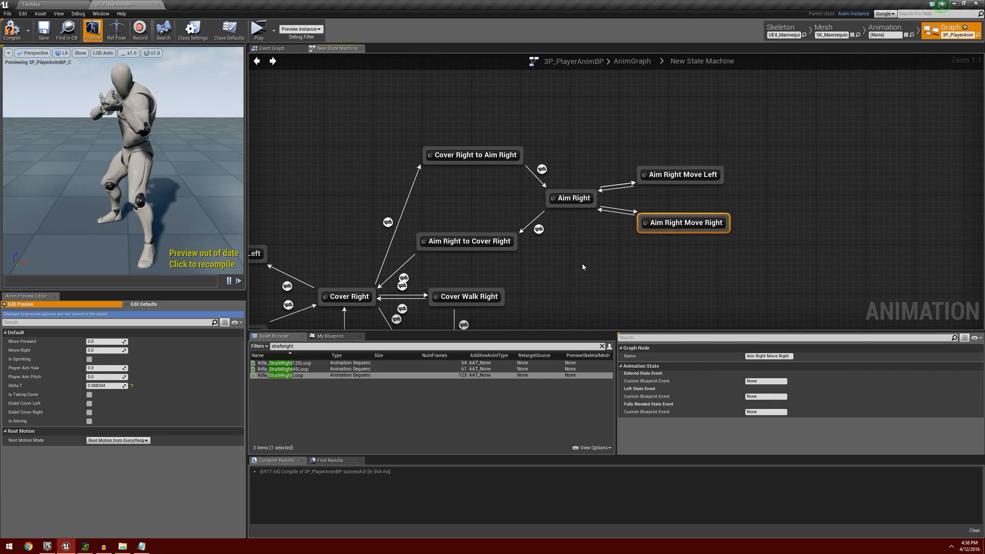
Copy the Endof Cover Left, NOT, Move Right, comparison and AND nodes from the Cover Left to Cover Walk Left rule.
scroll(328, 231, down, 4)
right_drag(332, 231, 623, 135)
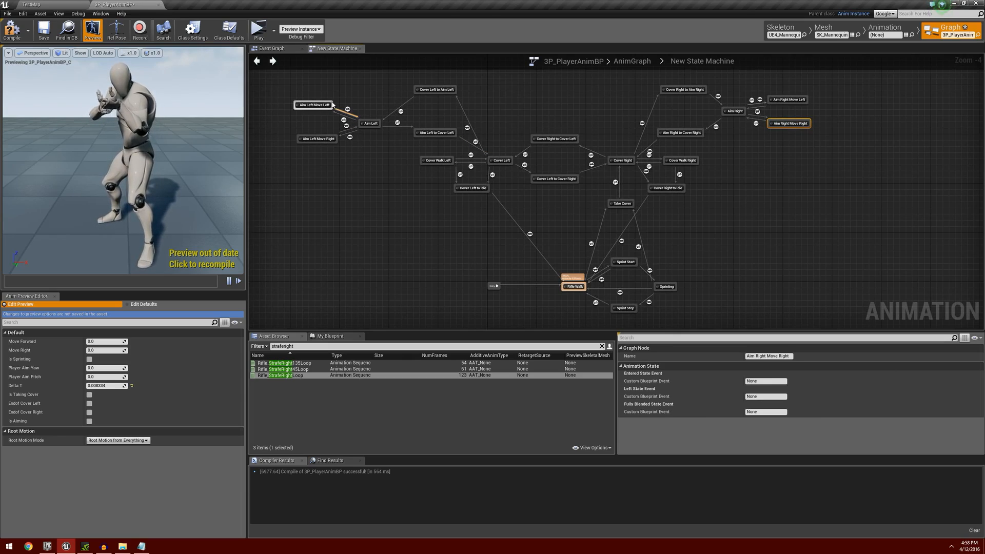
scroll(361, 165, up, 4)
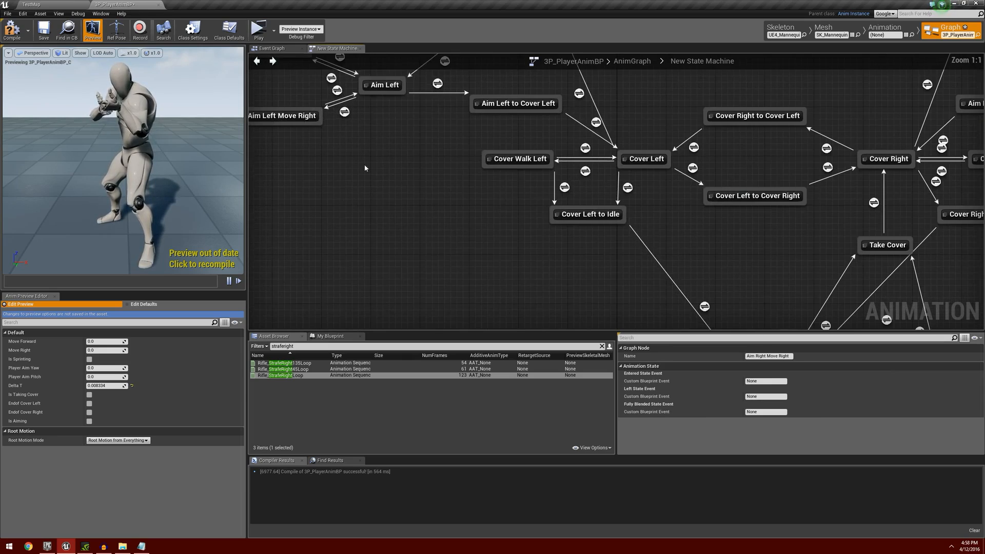
right_drag(364, 164, 426, 237)
scroll(491, 273, down, 1)
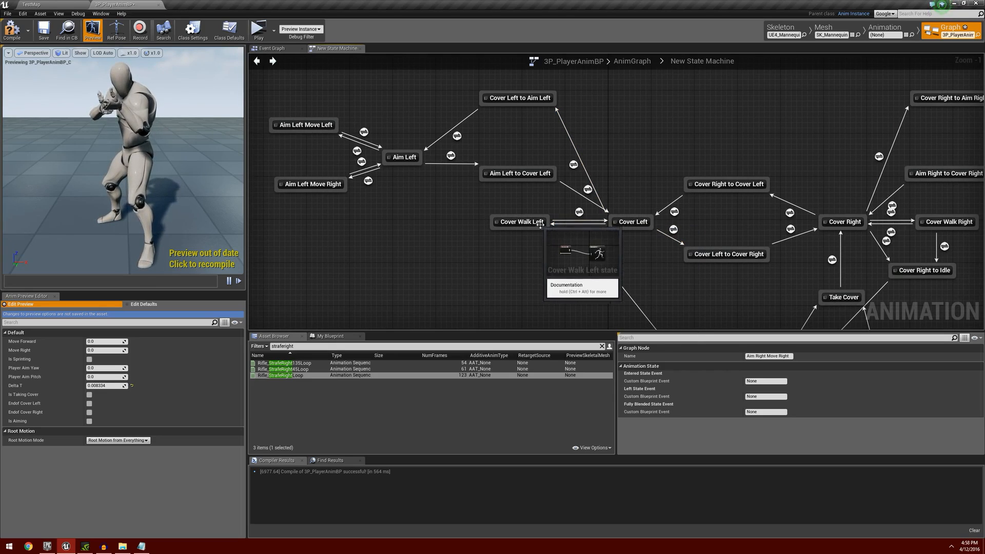
double_click(579, 233)
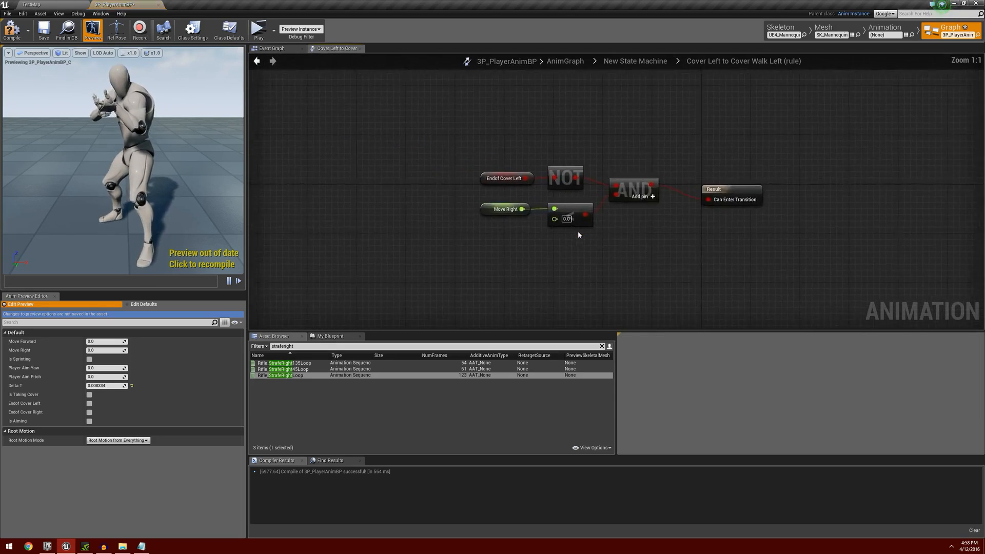
right_drag(673, 288, 586, 261)
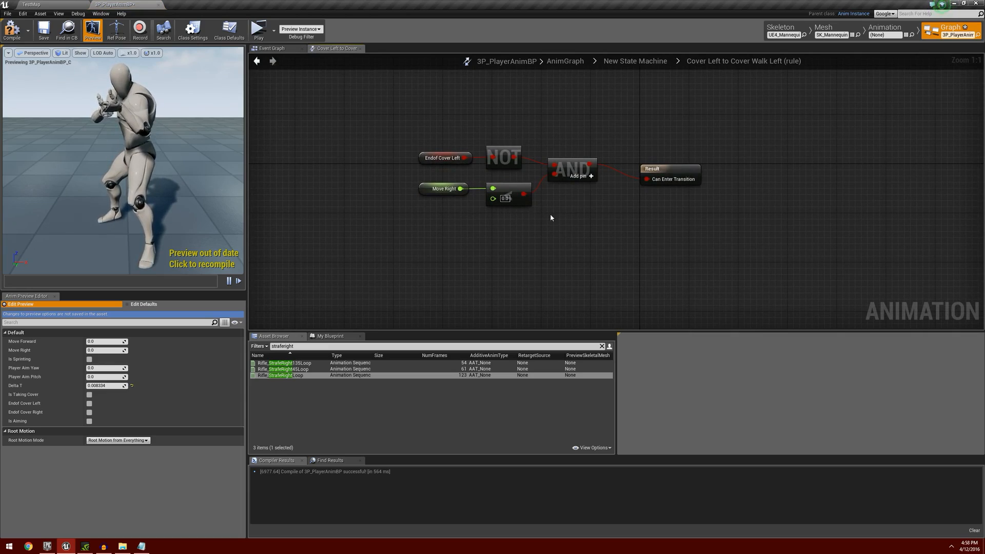
drag(408, 130, 605, 237)
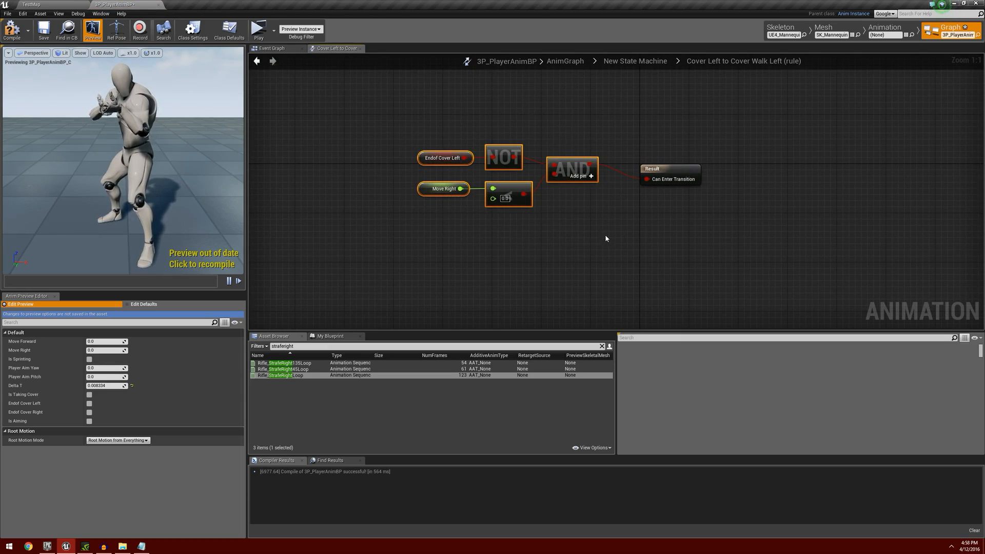
click(258, 62)
Paste the copied condition nodes into the Aim Left to Aim Left Move Left rule and connect AND to Can Enter Transition.
right_drag(421, 217, 506, 255)
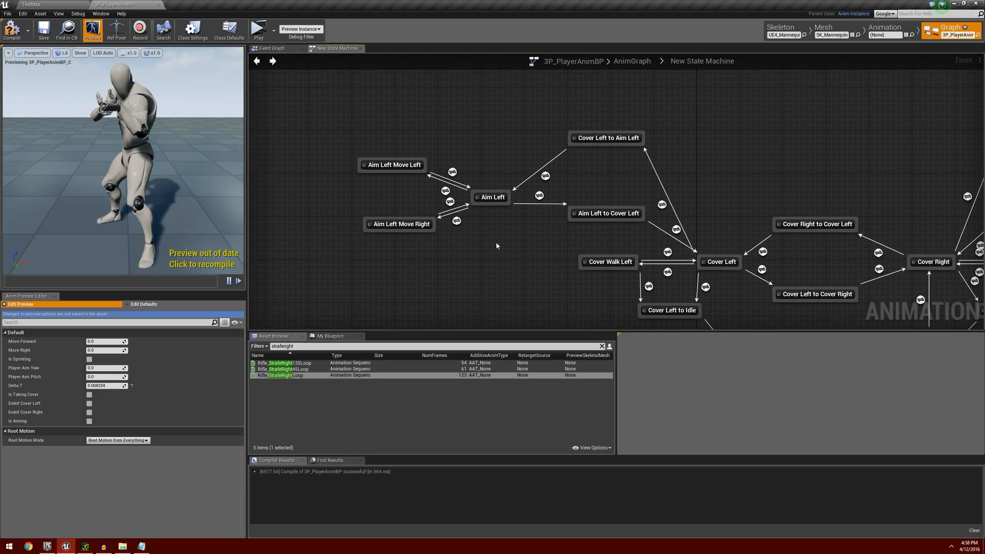
scroll(496, 241, up, 1)
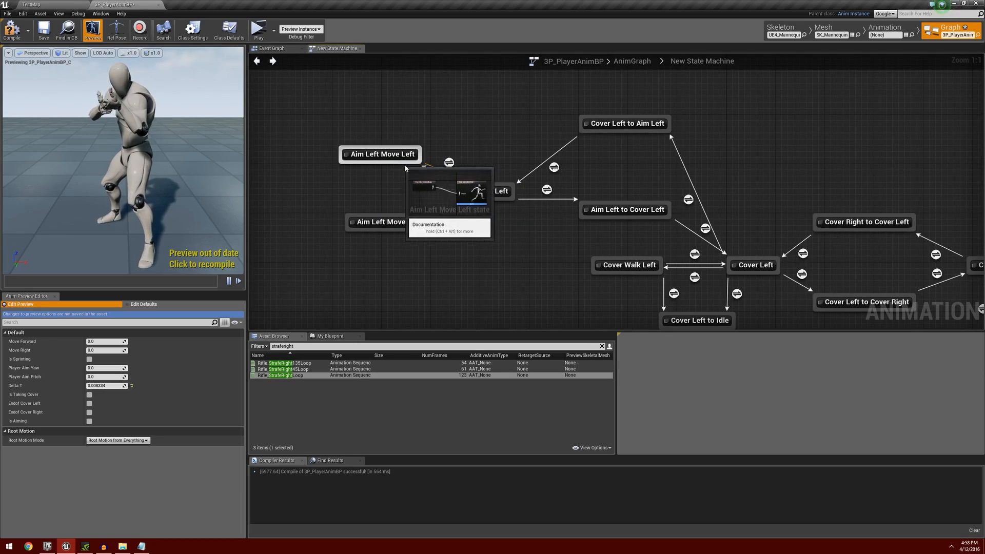
click(441, 184)
double_click(441, 185)
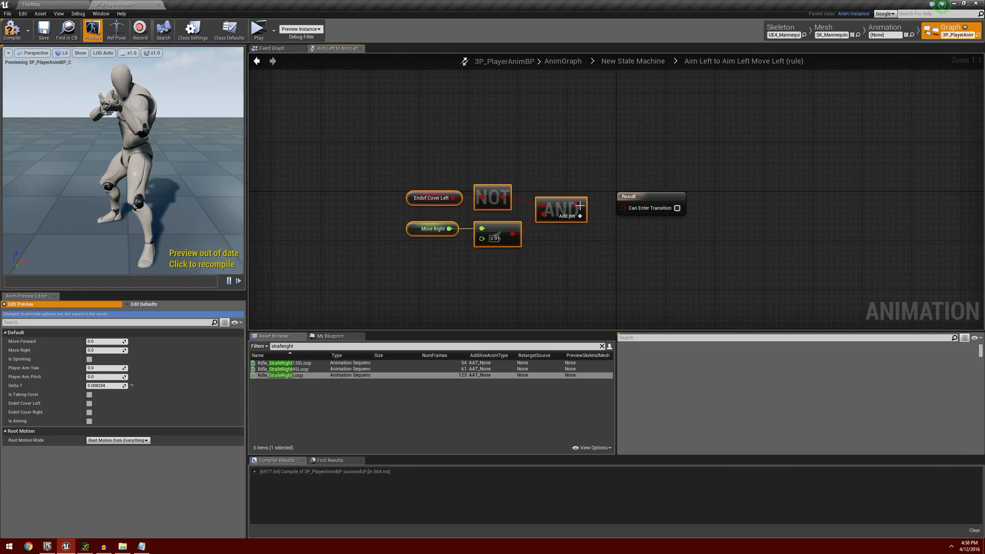
drag(580, 205, 654, 220)
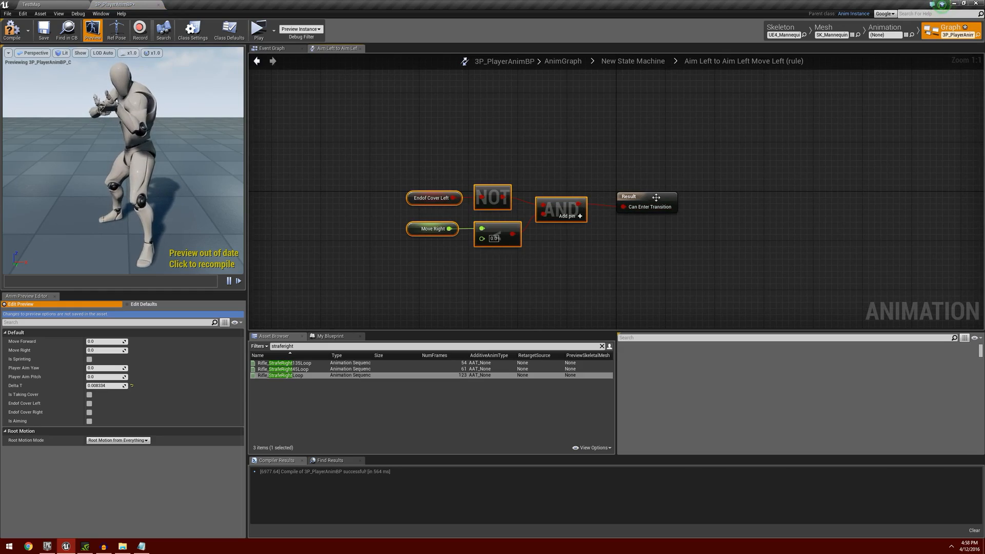
click(257, 61)
Move the Aim Right Move Left state further up, away from Aim Right Move Right.
right_drag(596, 249, 401, 238)
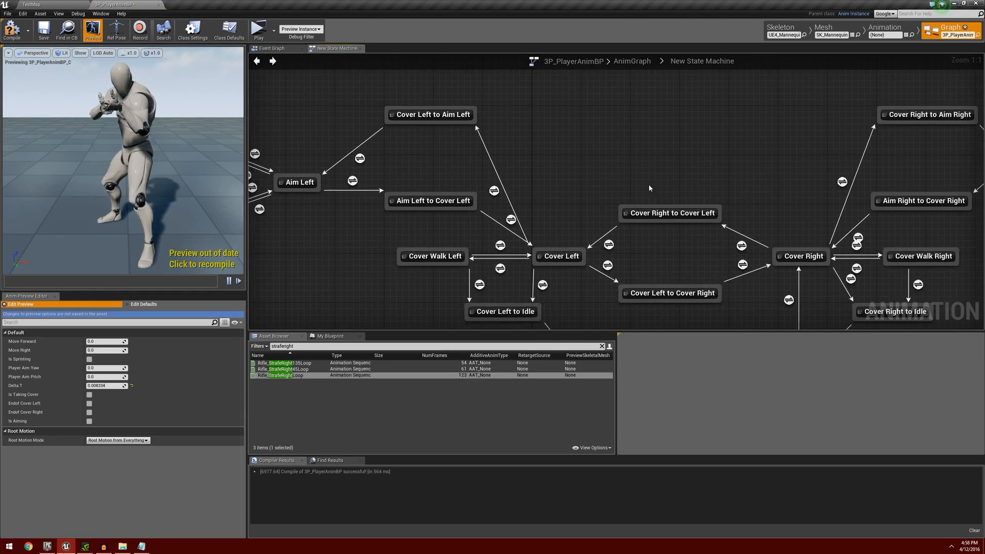
right_drag(792, 178, 453, 204)
right_drag(558, 207, 358, 226)
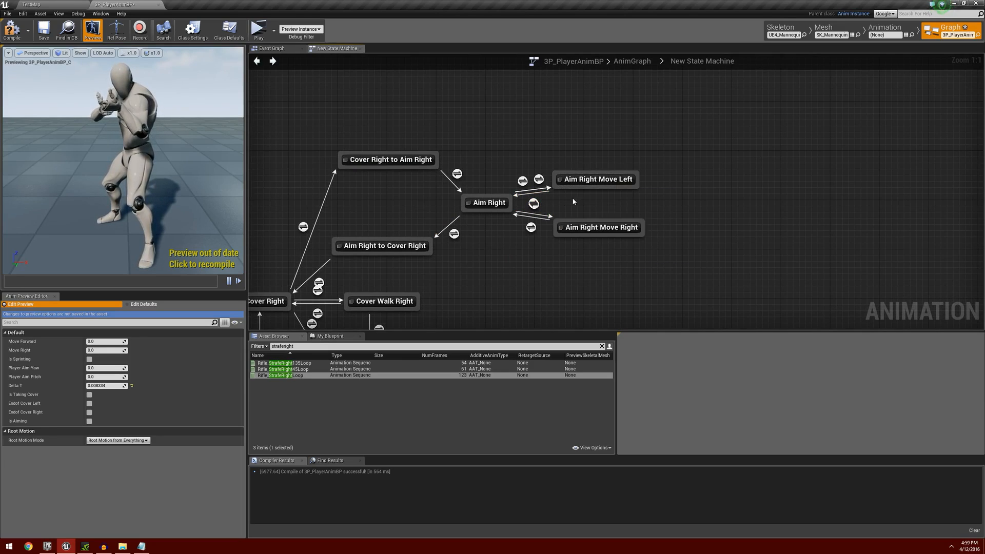
drag(593, 182, 595, 162)
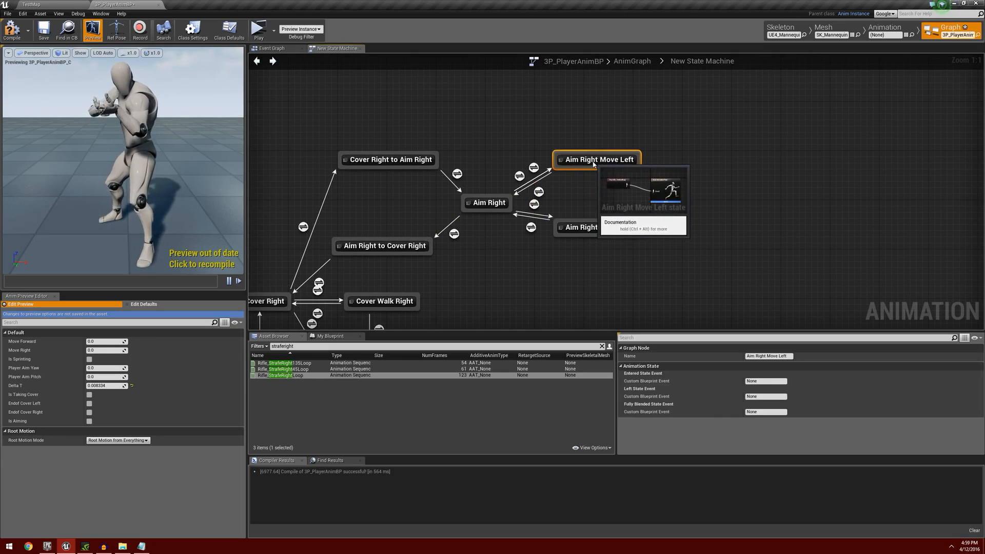
Paste the same condition nodes into the Aim Right to Aim Right Move Left rule and connect AND to Can Enter Transition.
click(534, 168)
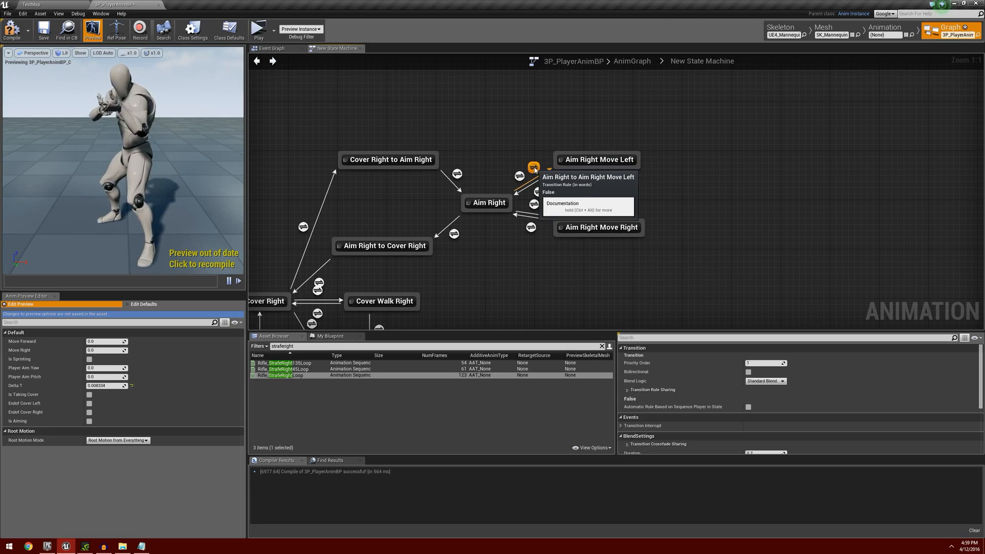
double_click(534, 168)
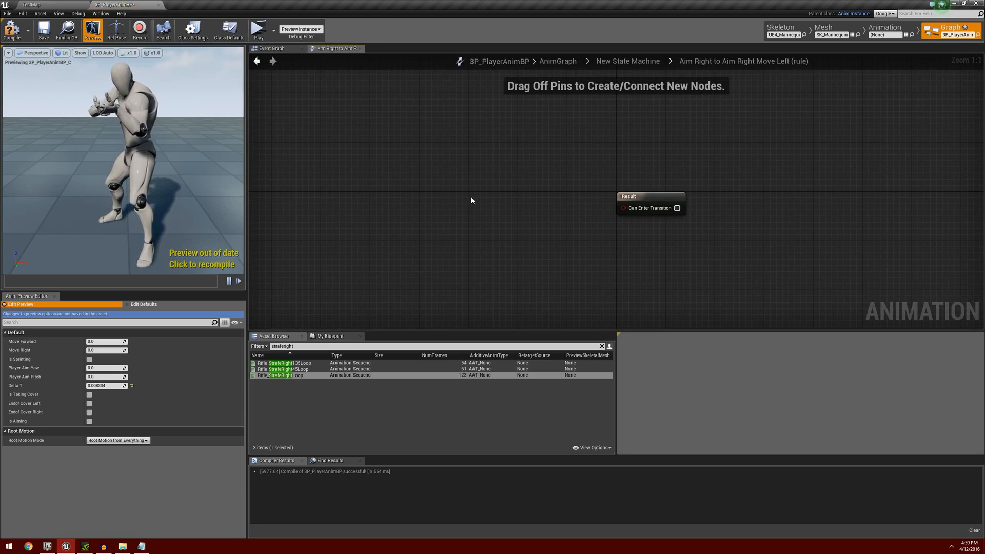
key(ctrl+v)
drag(568, 197, 623, 207)
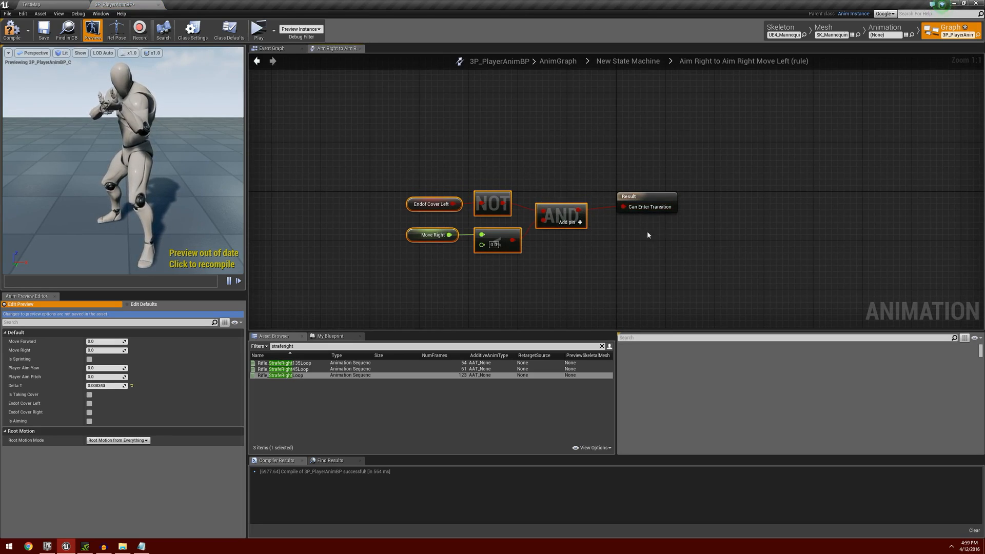
click(257, 61)
Copy the Endof Cover Left, Move Right, comparison and OR nodes from the Cover Walk Left to Cover Left rule.
scroll(494, 213, down, 4)
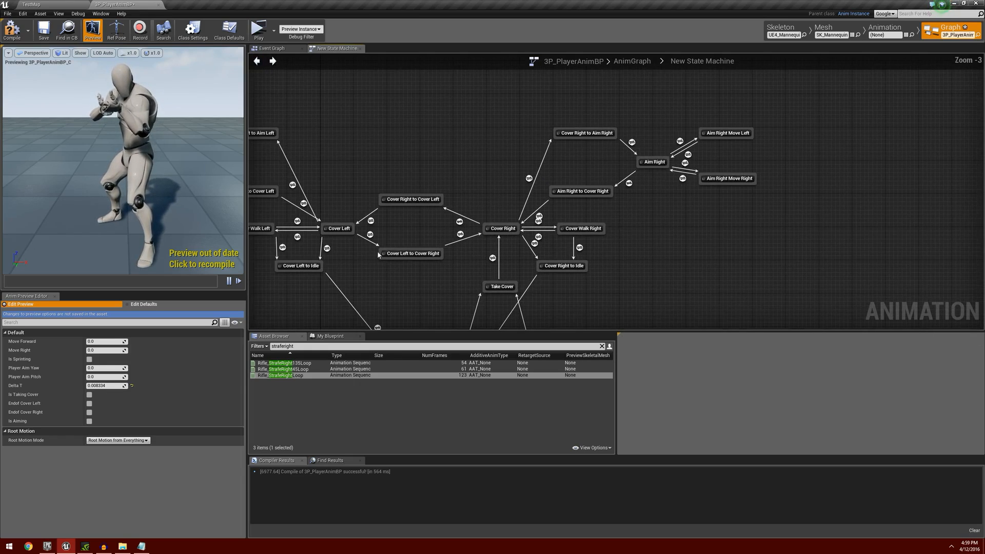
scroll(494, 213, up, 3)
right_drag(494, 213, 588, 193)
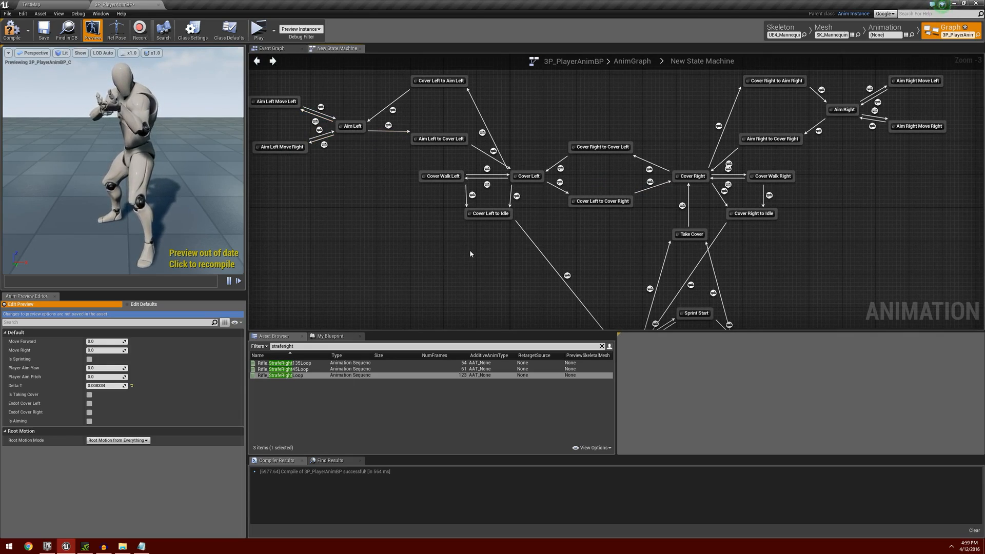
scroll(470, 251, up, 2)
right_drag(484, 227, 448, 267)
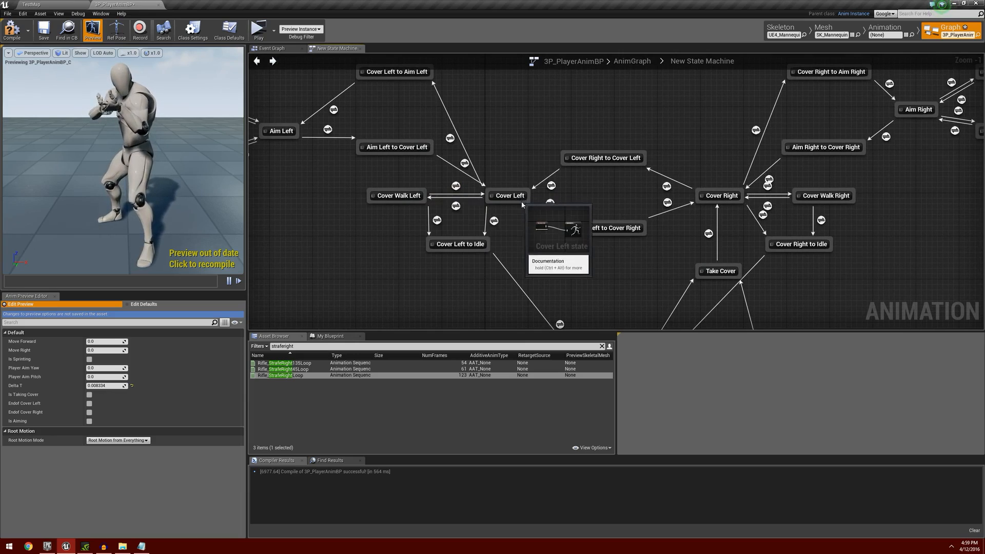
double_click(456, 186)
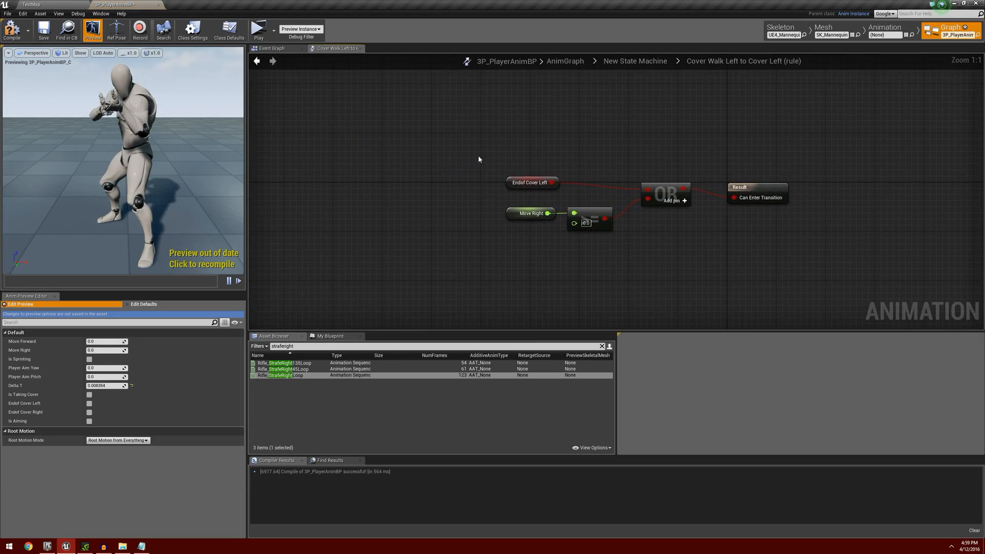
drag(478, 155, 692, 251)
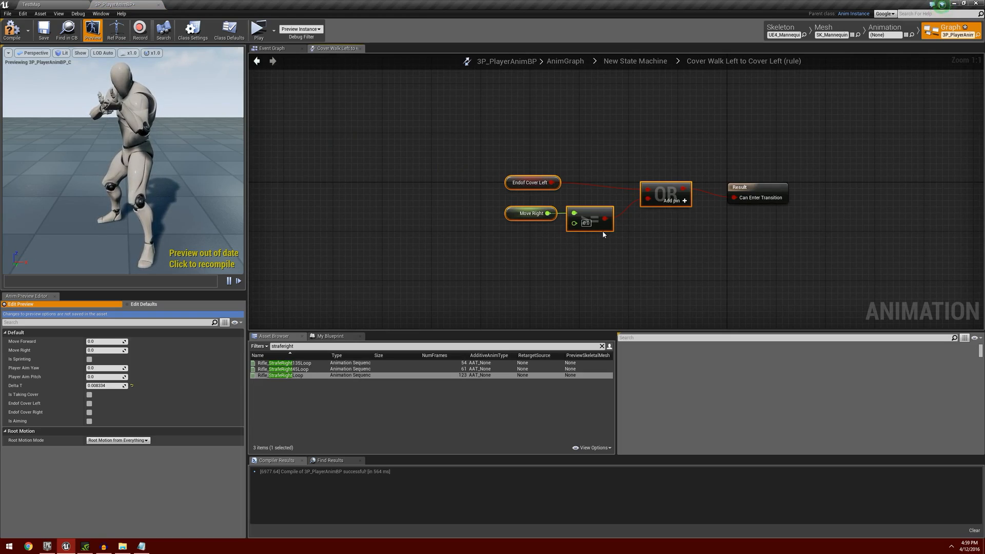
click(257, 60)
Paste the copied OR condition nodes into the Aim Left Move Left to Aim Left rule and connect OR to Can Enter Transition.
scroll(484, 166, up, 2)
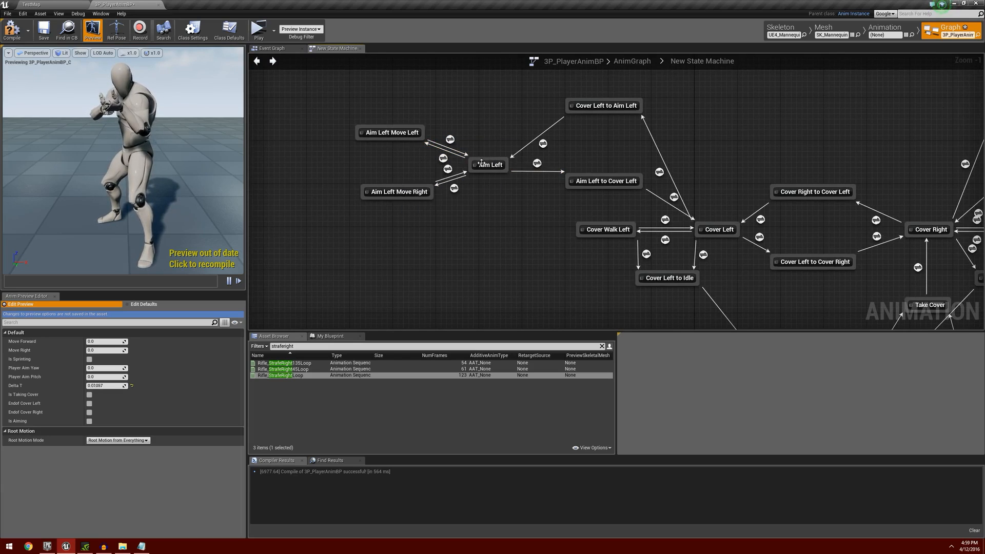
double_click(451, 140)
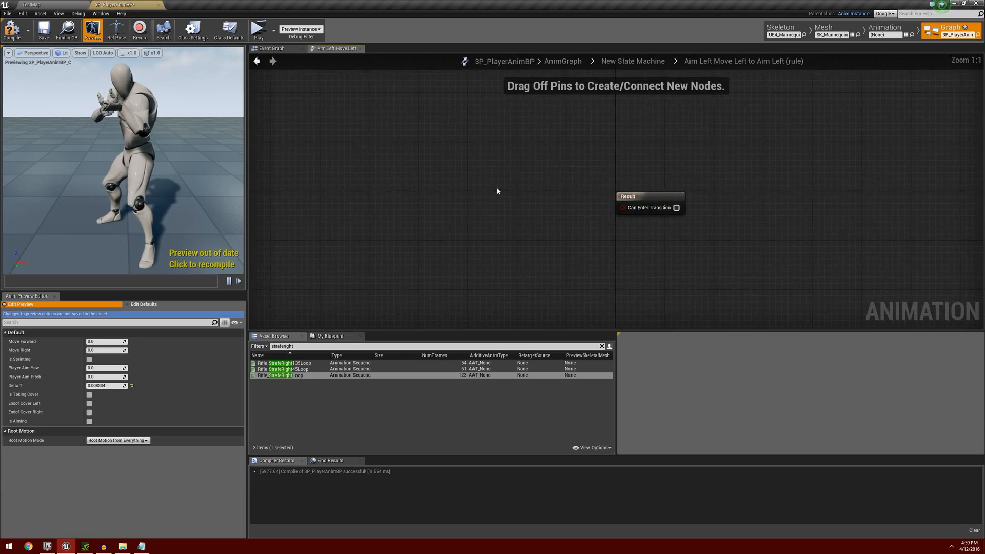
key(ctrl+v)
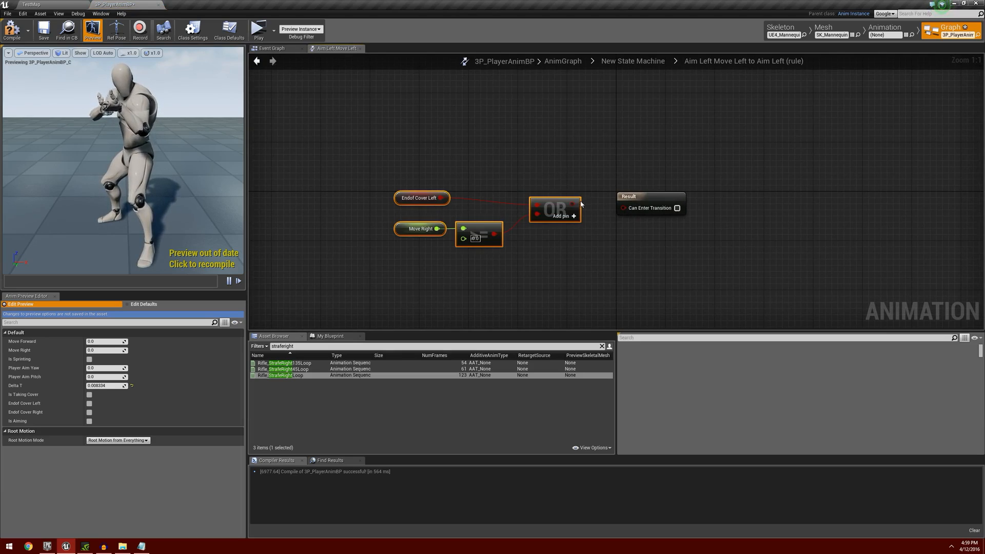
drag(572, 205, 623, 208)
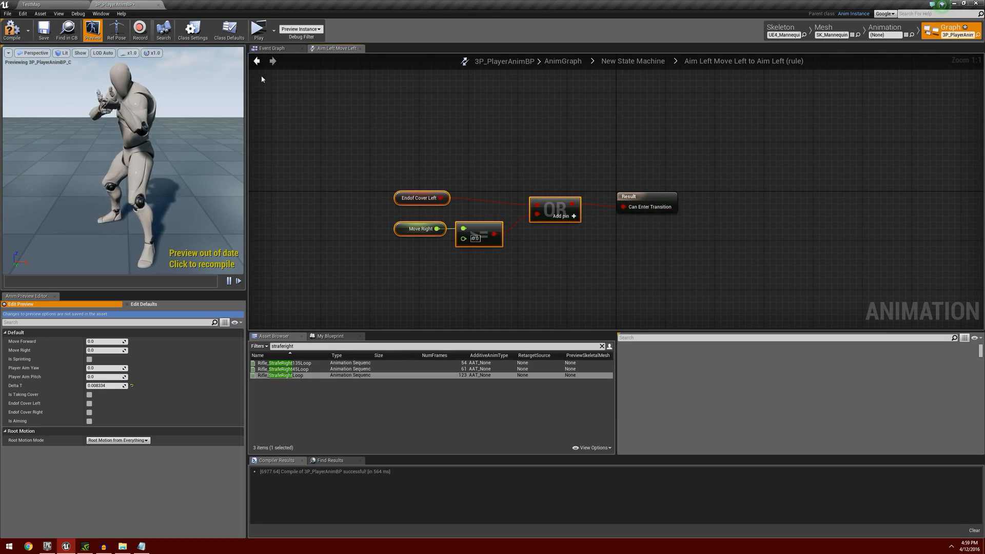
click(257, 62)
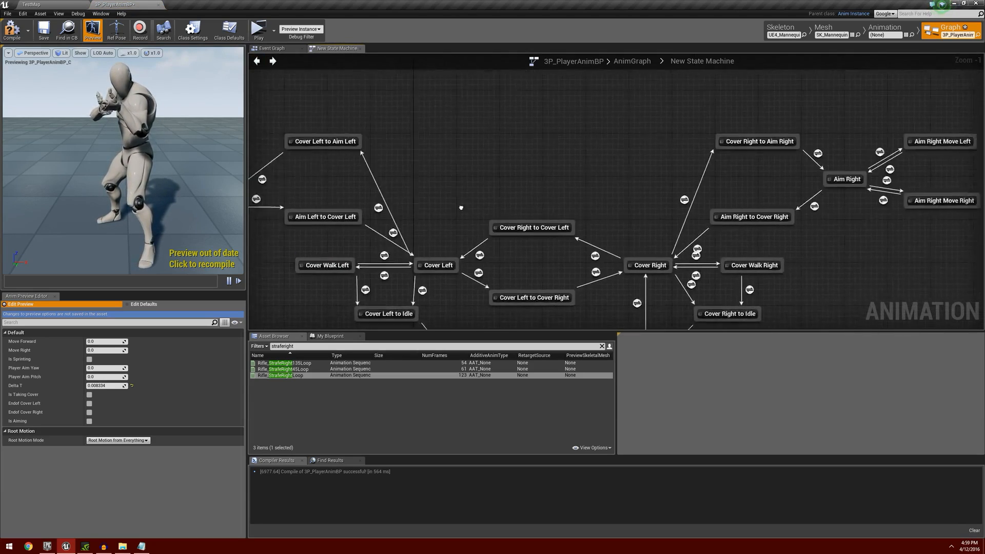
Paste the same OR condition nodes into the Aim Right Move Left to Aim Right rule and connect OR to Can Enter Transition.
scroll(569, 168, up, 1)
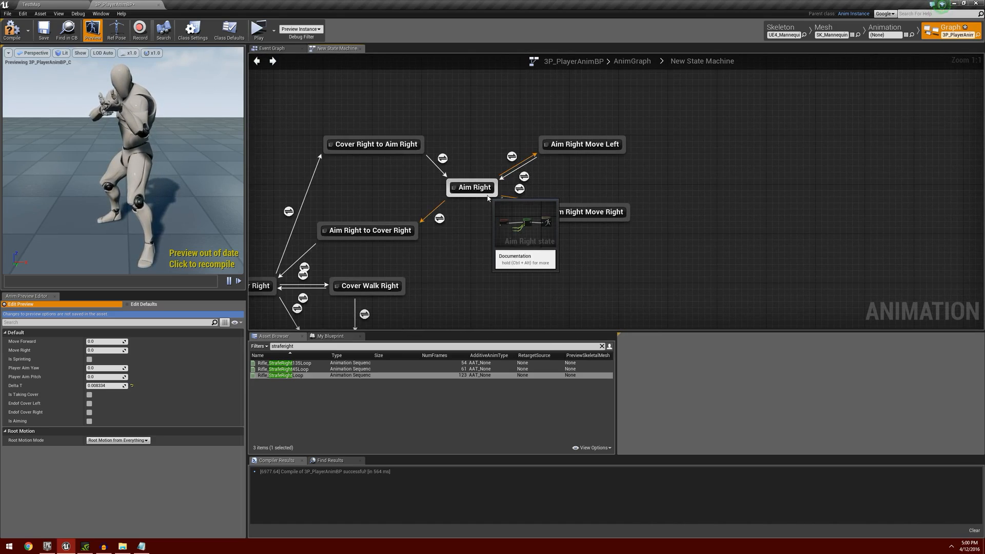
click(523, 177)
double_click(524, 177)
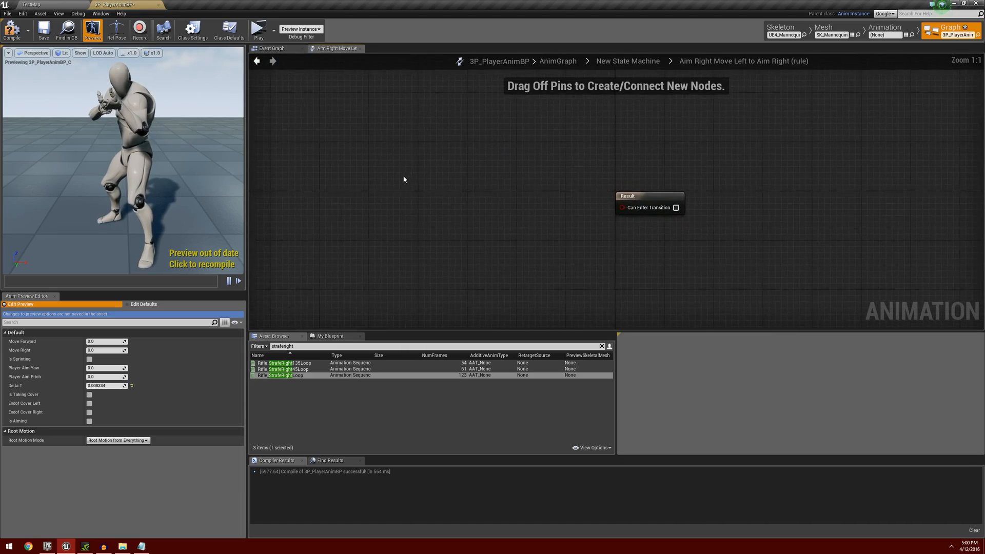
key(ctrl+v)
drag(505, 180, 629, 208)
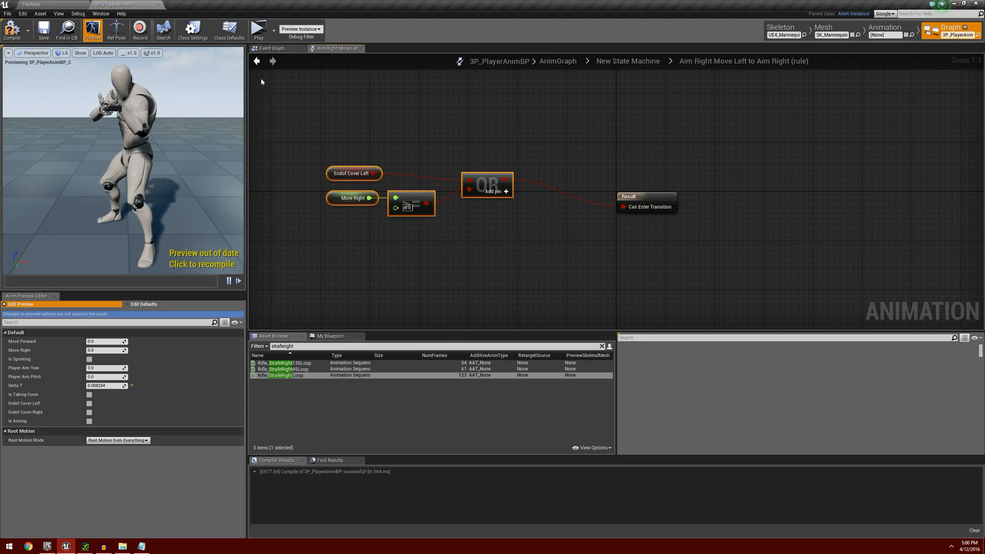
click(257, 61)
Copy the Endof Cover Right, NOT, Move Right, comparison and AND nodes from the Cover Right to Cover Walk Right rule.
scroll(487, 260, down, 3)
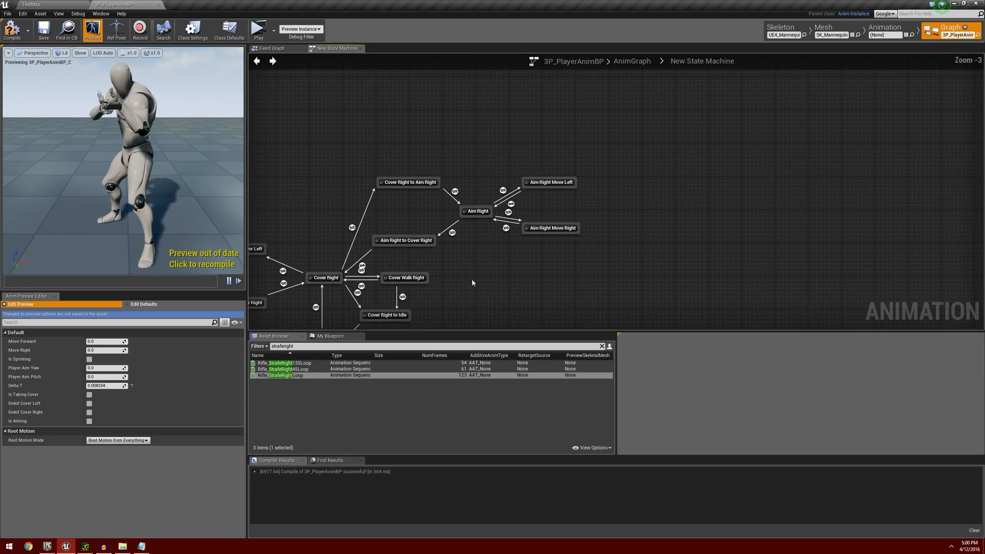
right_drag(472, 278, 683, 257)
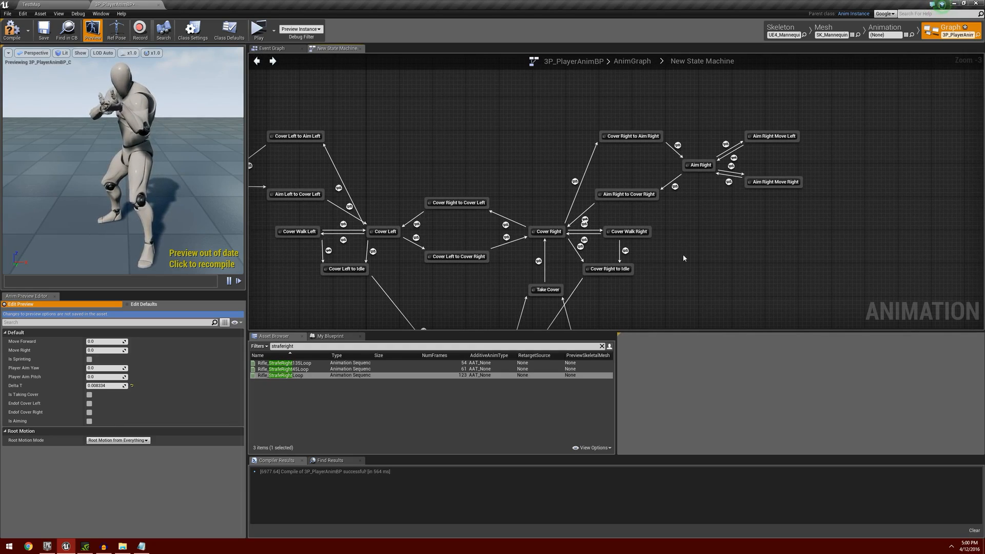
scroll(707, 204, up, 2)
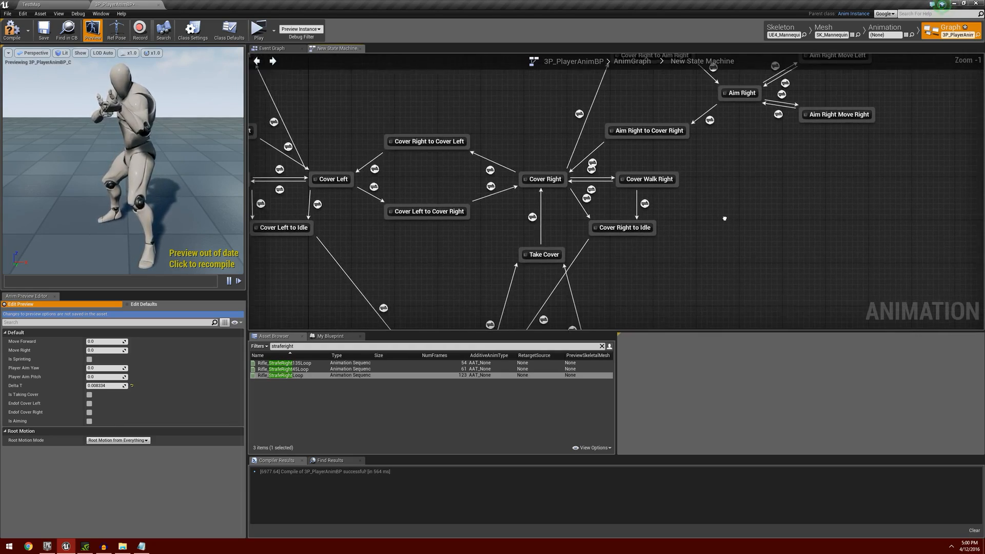
scroll(595, 212, up, 1)
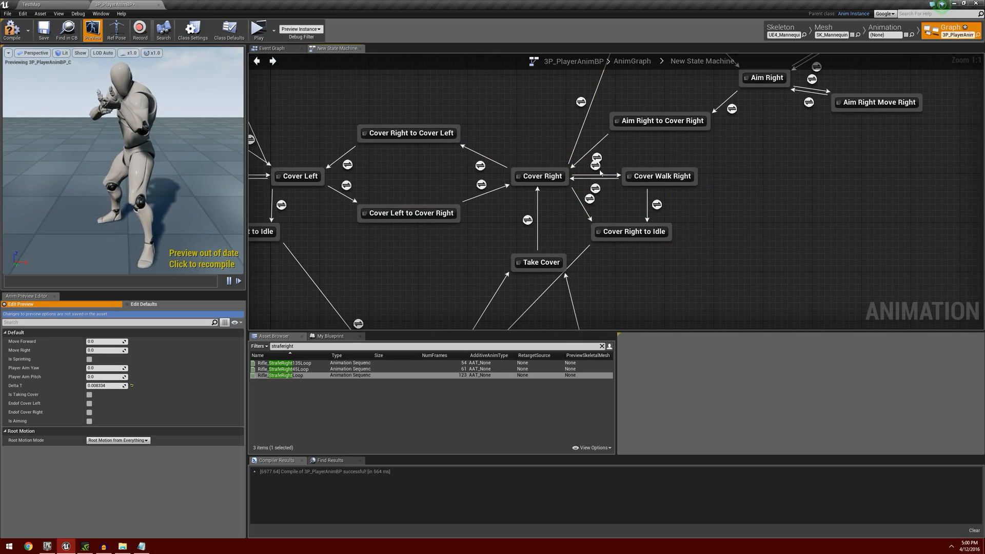
click(536, 183)
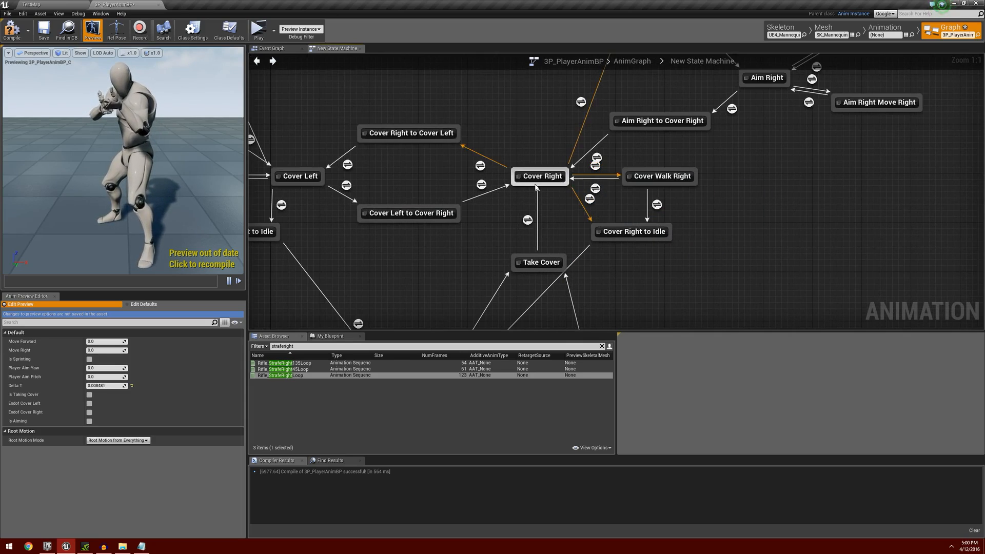
double_click(595, 164)
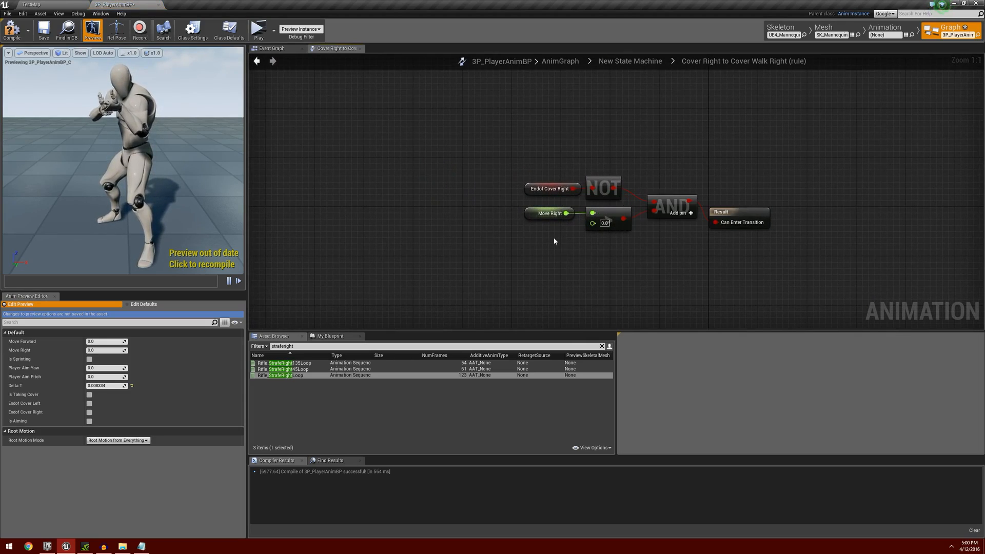
right_drag(665, 249, 606, 239)
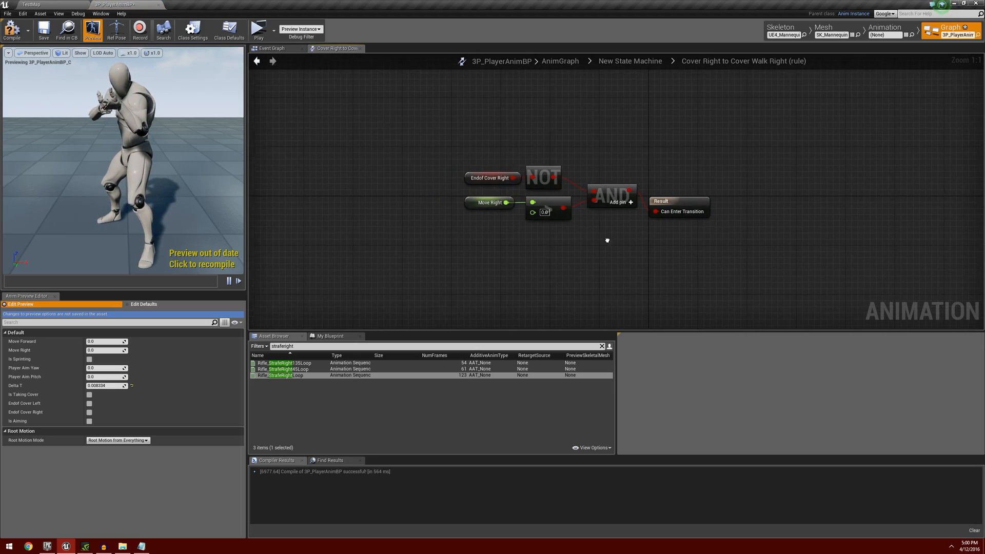
drag(464, 139, 637, 249)
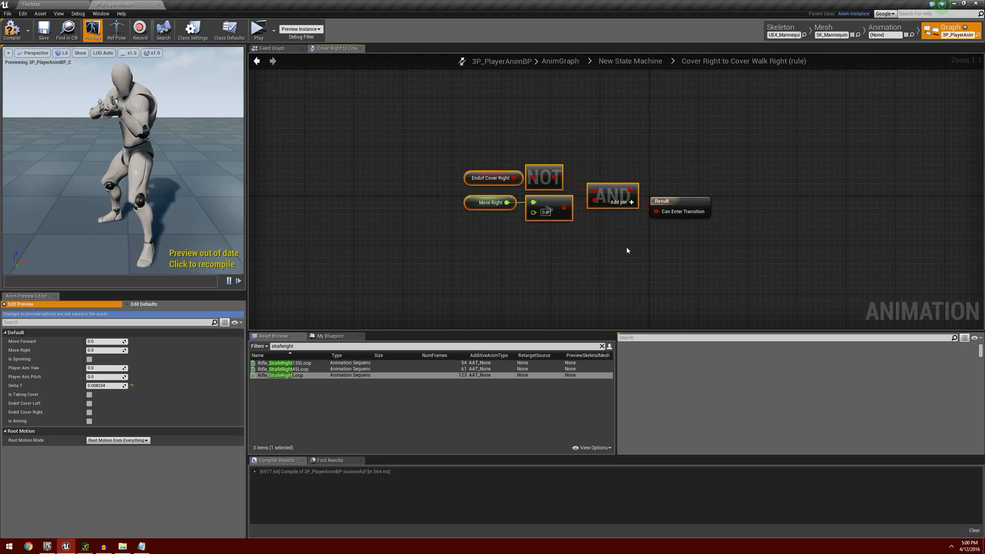
click(258, 62)
Paste the copied AND condition nodes into the Aim Left to Aim Left Move Right rule and connect AND to Can Enter Transition.
right_drag(345, 192, 700, 194)
scroll(491, 173, down, 2)
right_drag(445, 180, 543, 231)
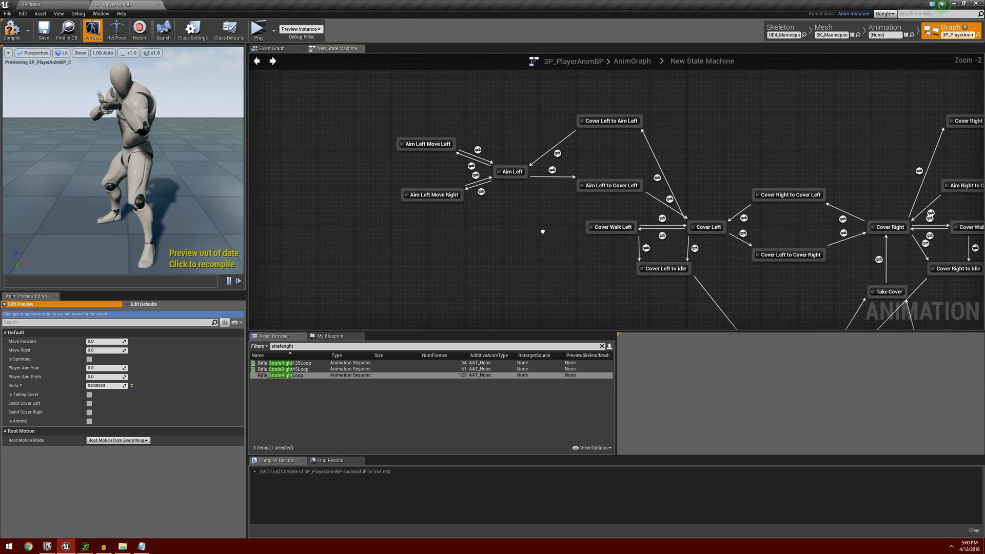
scroll(517, 215, up, 2)
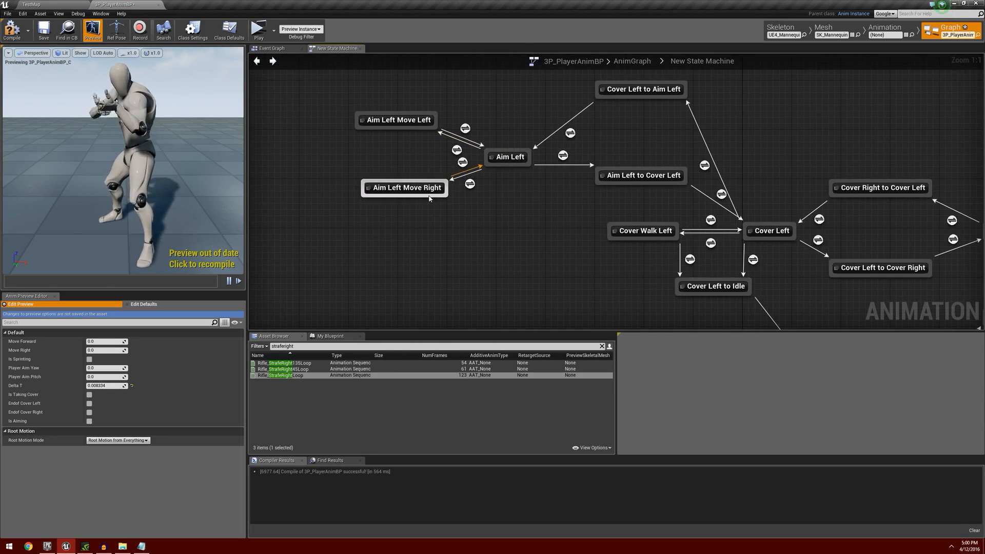
double_click(469, 184)
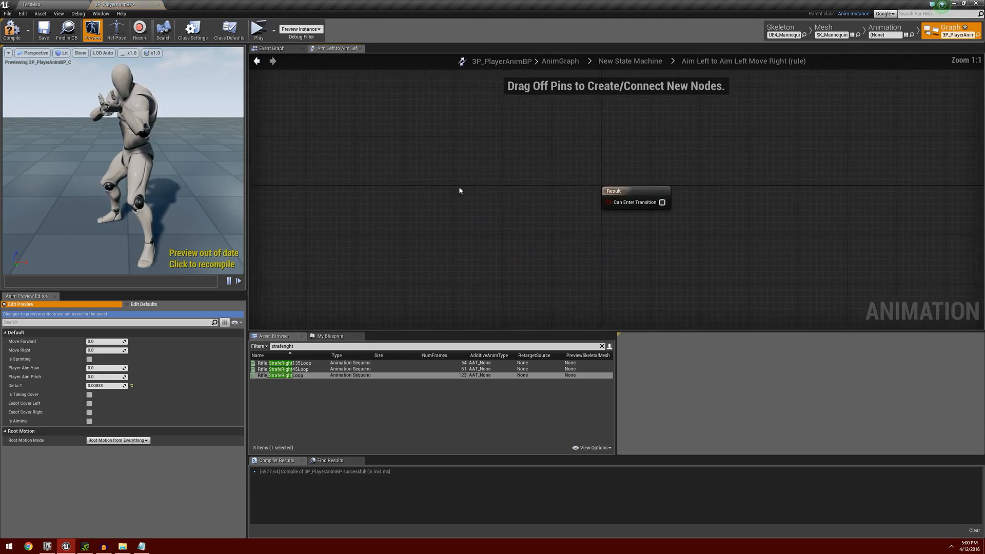
drag(529, 185, 624, 207)
click(256, 64)
Paste the same AND condition nodes into the Aim Right to Aim Right Move Right rule and connect AND to Can Enter Transition.
right_drag(781, 209, 416, 195)
right_drag(827, 168, 479, 203)
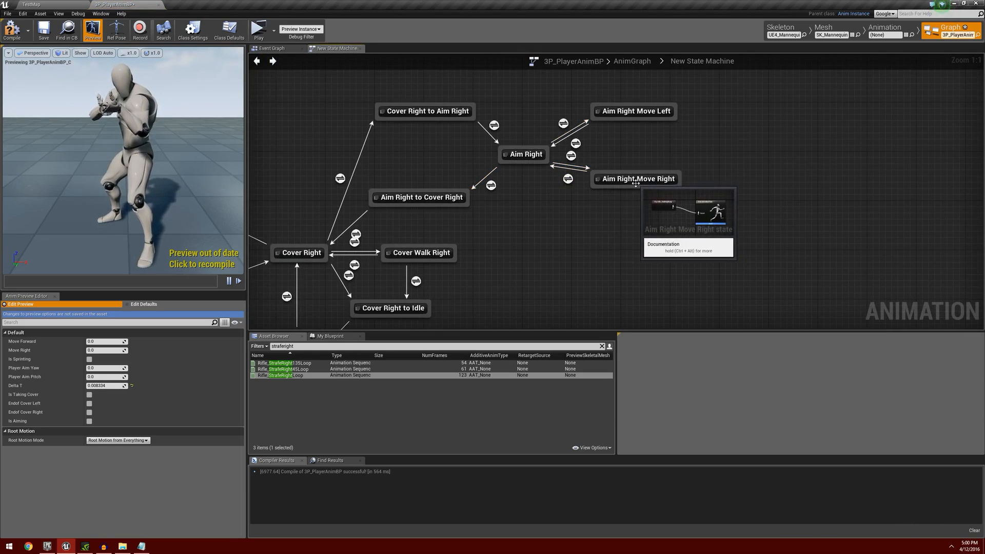
double_click(571, 156)
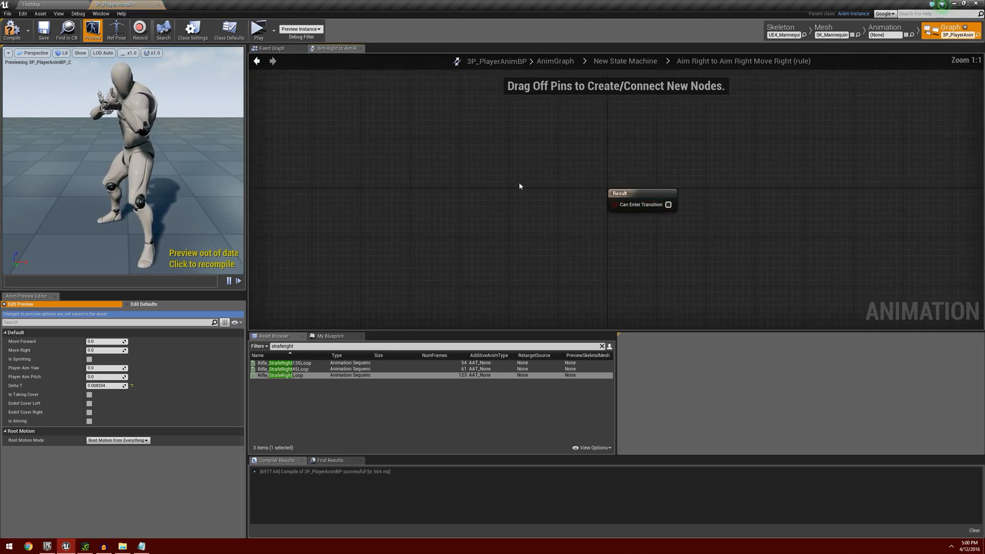
key(ctrl+v)
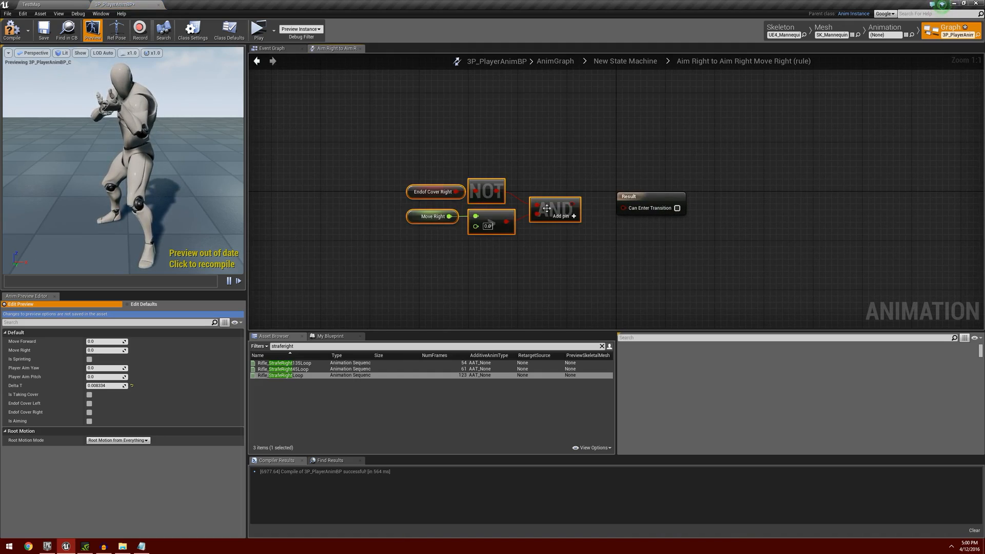
drag(573, 204, 623, 207)
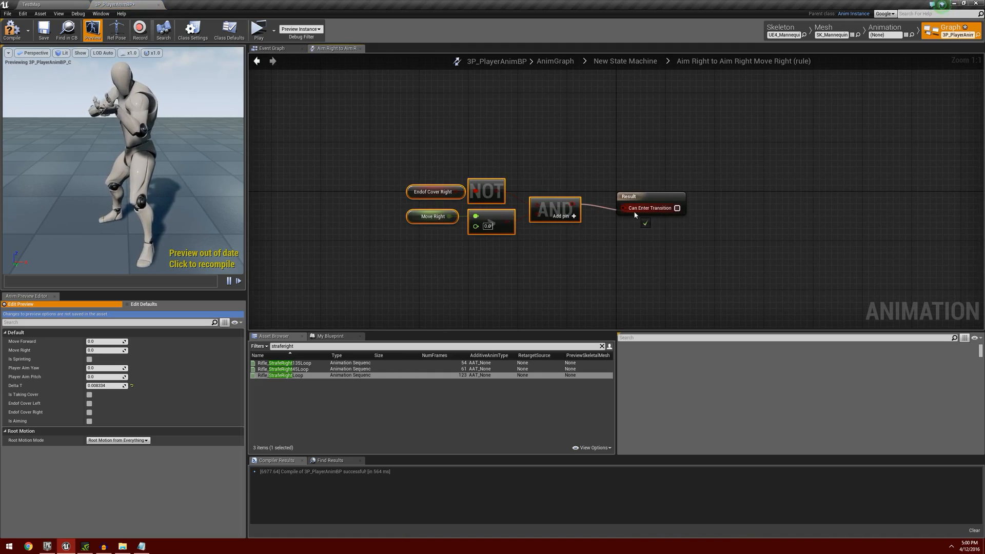
click(256, 60)
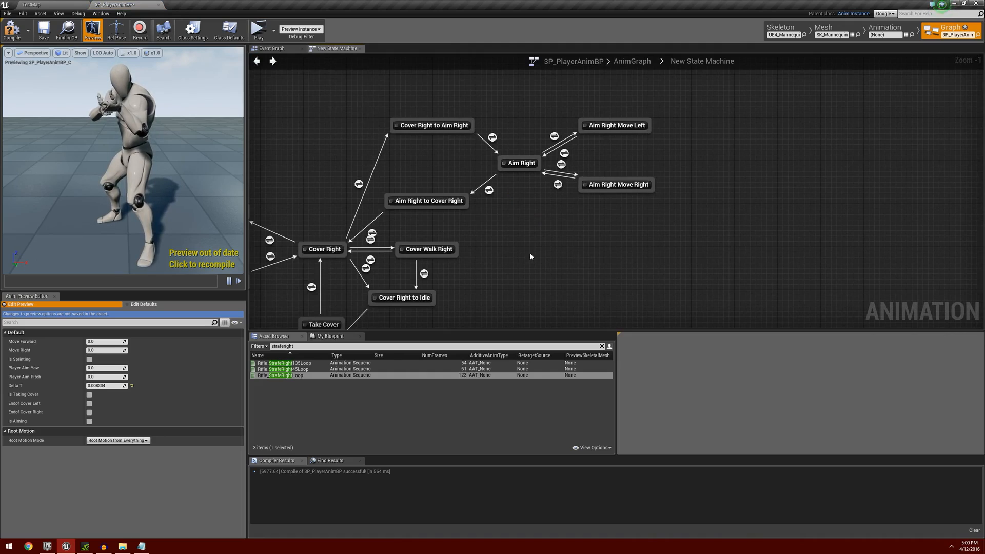
Copy the Endof Cover Right, Move Right, comparison and OR nodes from the Cover Walk Right to Cover Right rule.
right_drag(531, 256, 636, 193)
scroll(627, 226, up, 1)
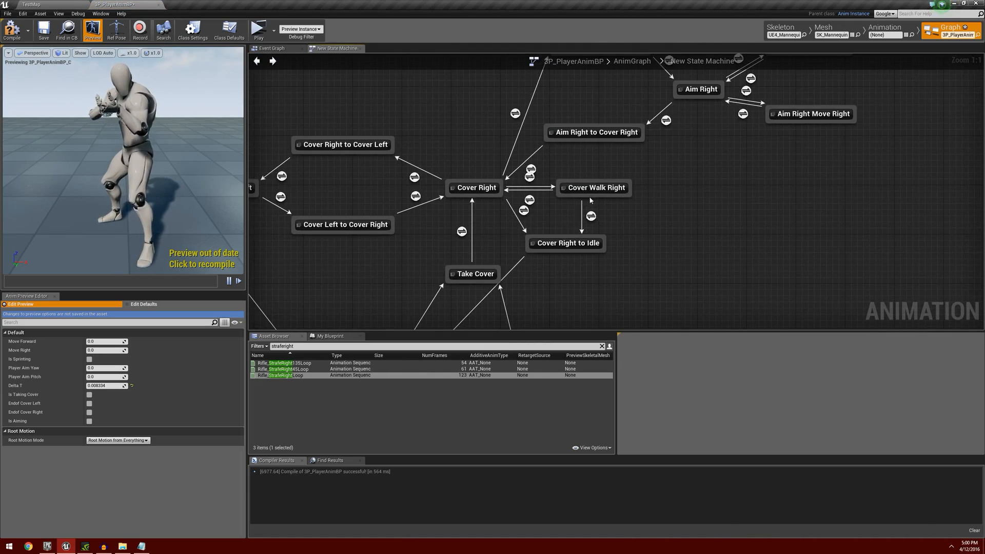
double_click(530, 200)
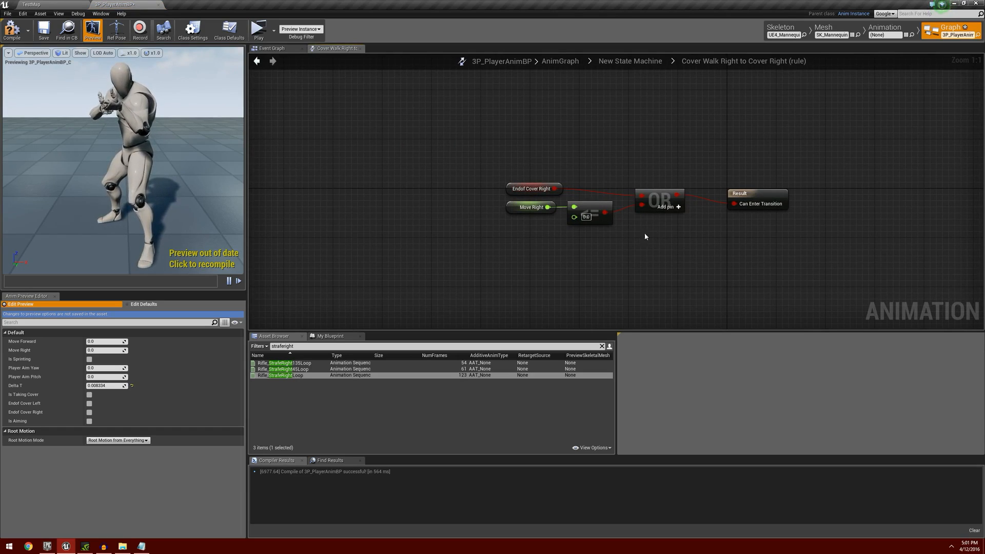
drag(504, 159, 687, 246)
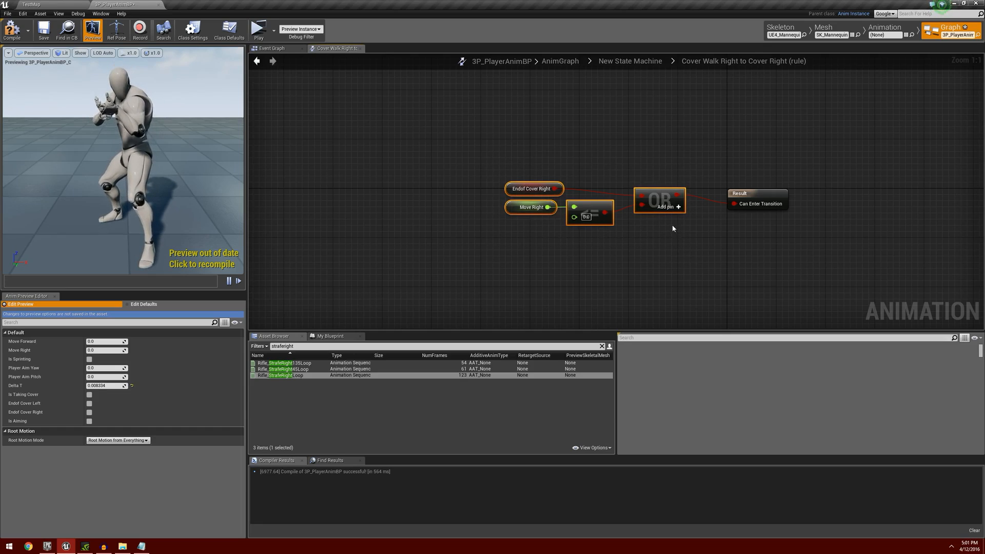
click(257, 61)
Paste the copied OR condition nodes into the Aim Left Move Right to Aim Left rule and connect OR to Can Enter Transition.
right_drag(257, 144, 579, 243)
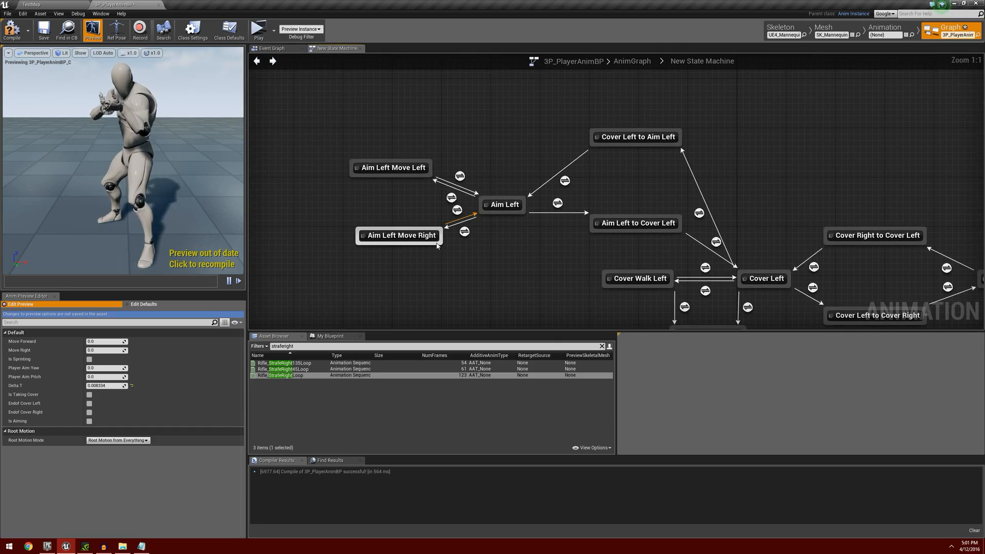
mouse_move(410, 239)
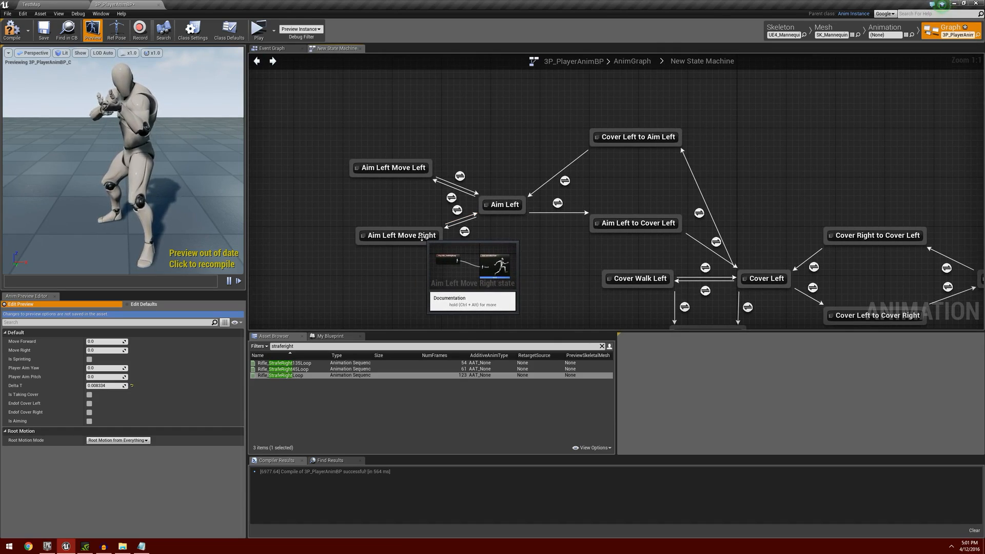
double_click(457, 210)
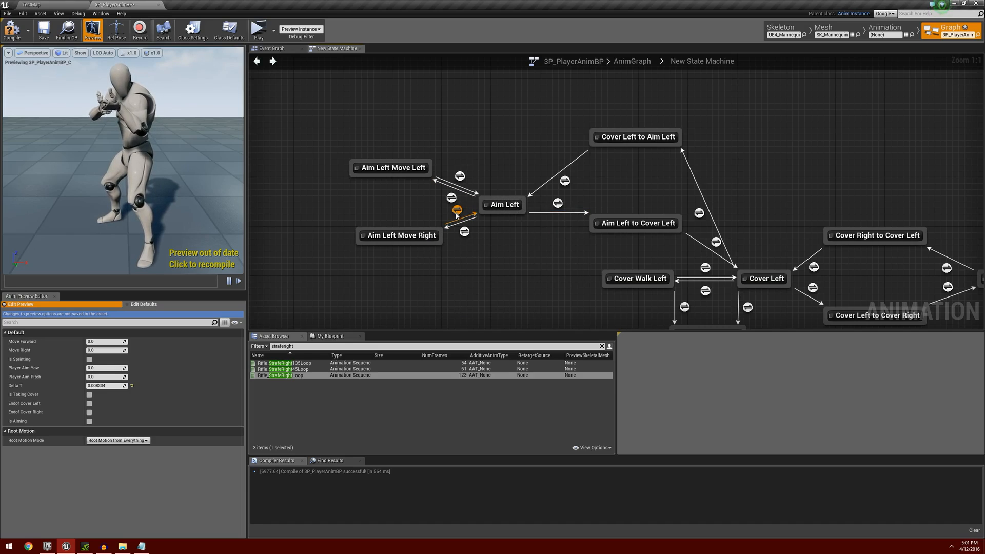
key(ctrl+v)
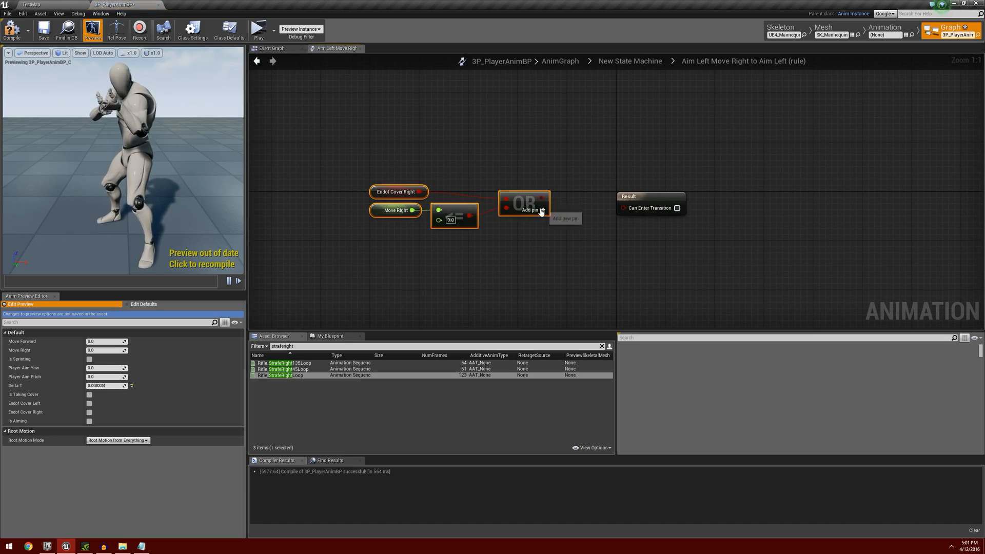
drag(545, 200, 636, 208)
click(257, 61)
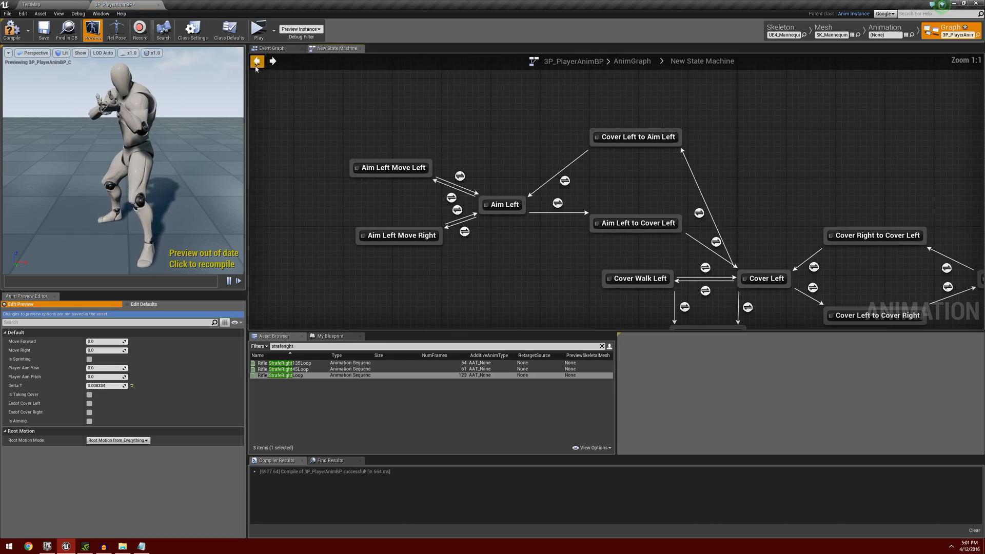
Paste the same OR condition nodes into the Aim Right Move Right to Aim Right rule and connect OR to Can Enter Transition.
right_drag(735, 213, 451, 177)
right_drag(773, 192, 448, 207)
right_drag(660, 210, 550, 215)
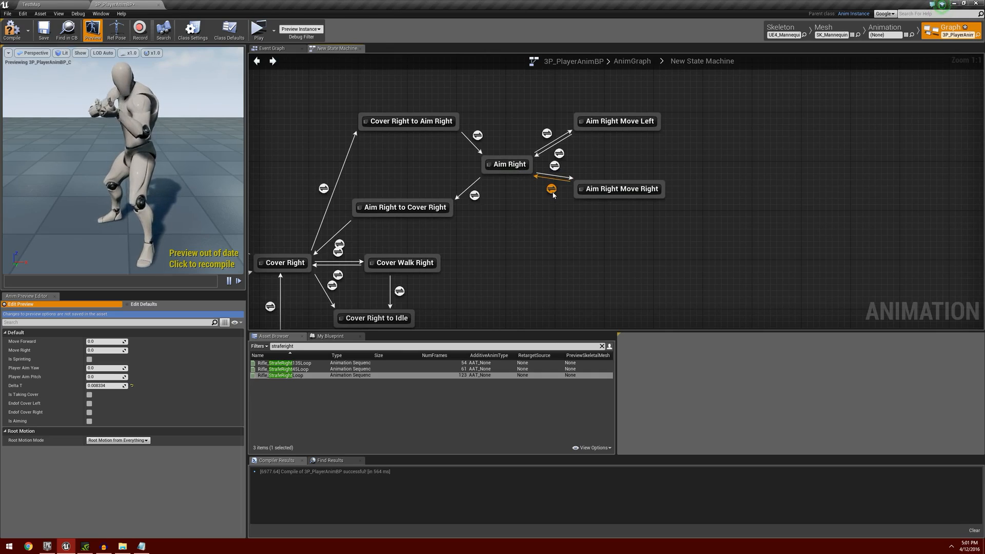
double_click(552, 189)
key(ctrl+v)
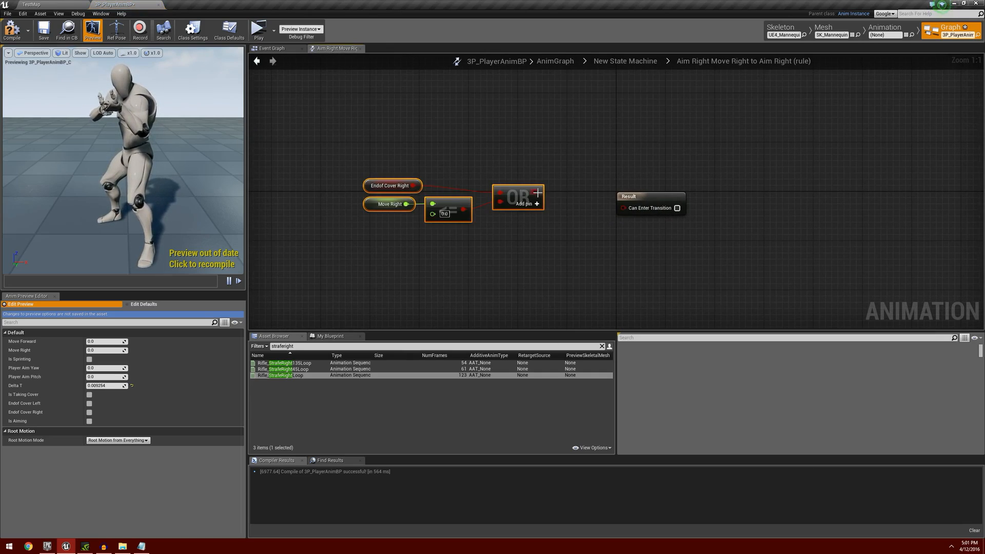
drag(539, 193, 623, 207)
click(257, 61)
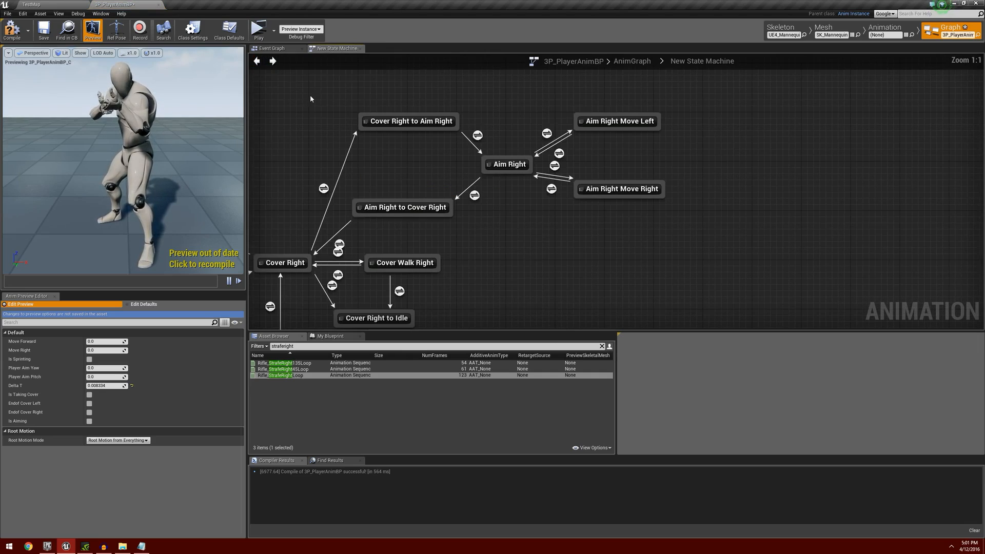
Copy the Rifle_Aim_Offset, Player Aim Yaw and Player Aim Pitch nodes from the Aim Left state.
scroll(377, 185, down, 4)
right_drag(376, 186, 601, 233)
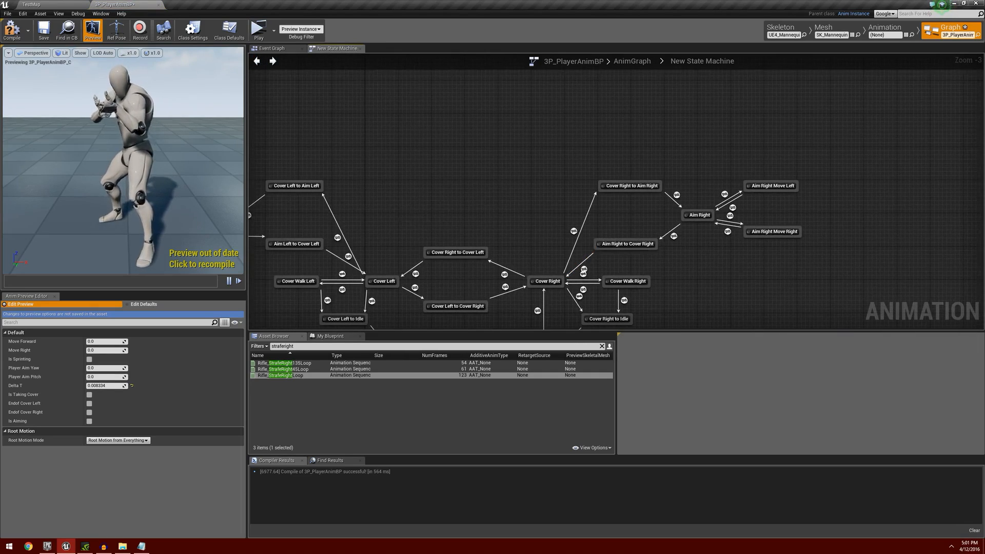
right_drag(379, 216, 549, 214)
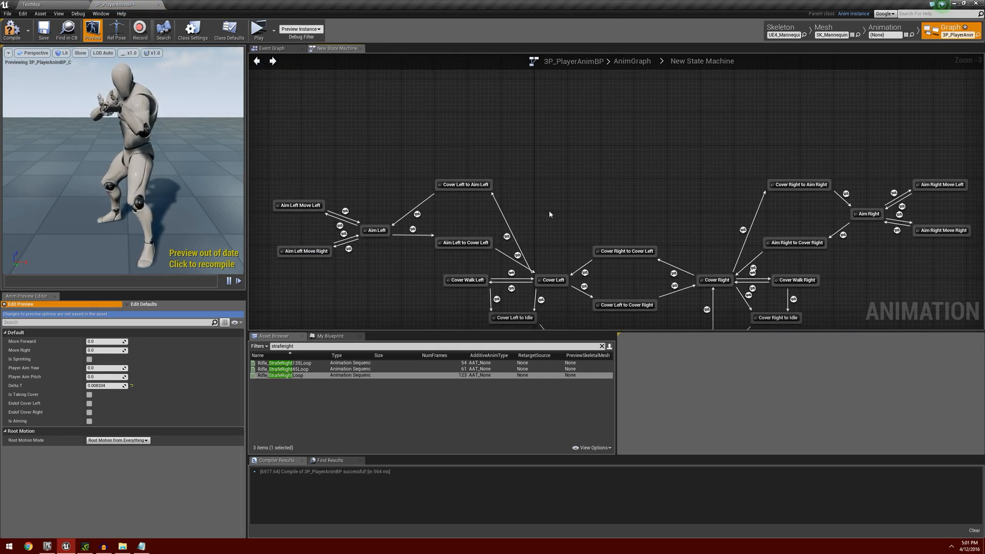
double_click(374, 232)
key(Home)
drag(578, 129, 696, 271)
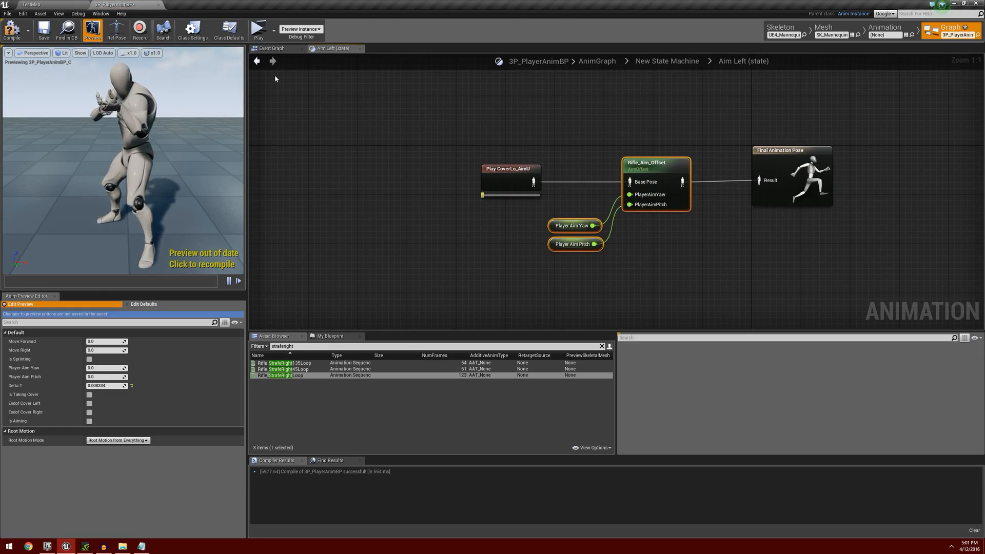
click(256, 61)
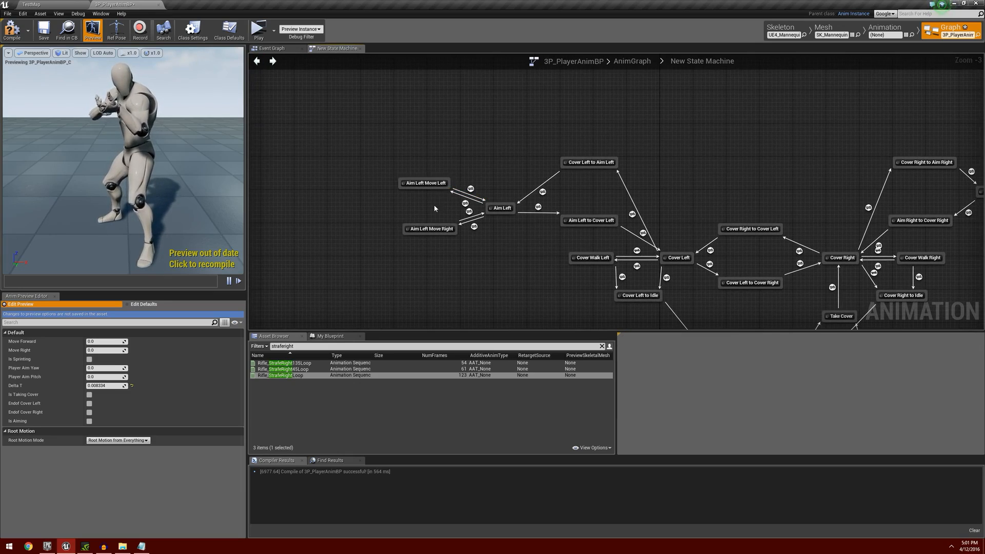
Paste the aim offset nodes into the Aim Left Move Left state and wire Rifle_Aim_Offset between Rifle_StrafeLeftLoop and the Final Animation Pose.
scroll(434, 208, up, 1)
double_click(434, 175)
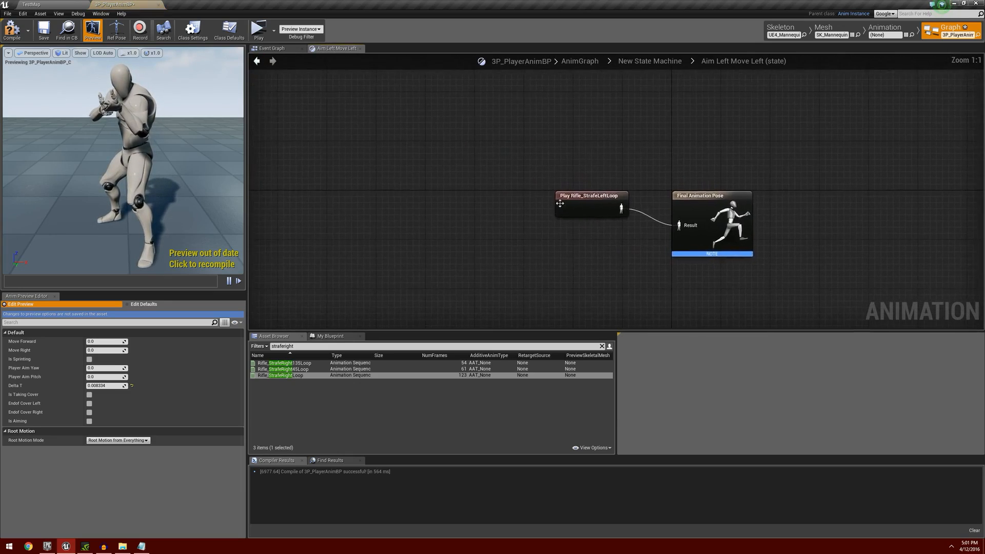
drag(560, 203, 444, 223)
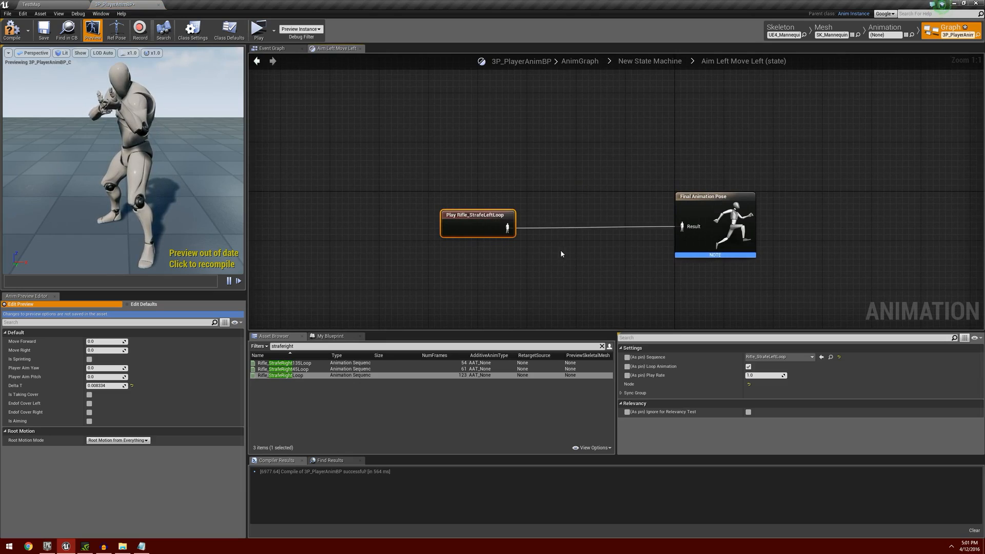
key(ctrl+v)
drag(668, 174, 594, 213)
drag(507, 228, 682, 227)
click(257, 61)
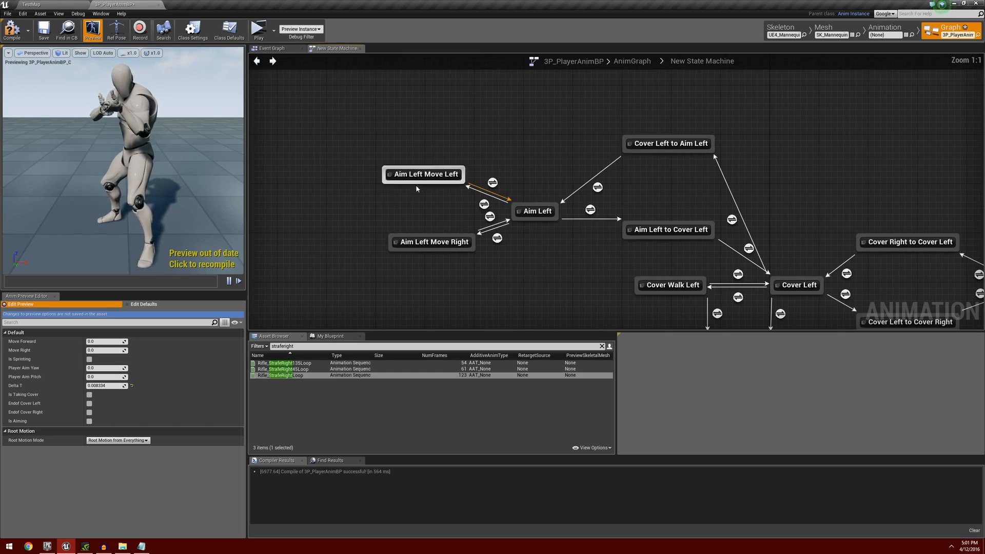
Paste the aim offset nodes into the Aim Left Move Right state and wire Rifle_Aim_Offset between Rifle_StrafeRightLoop and the Final Animation Pose.
right_drag(446, 266, 434, 207)
double_click(422, 172)
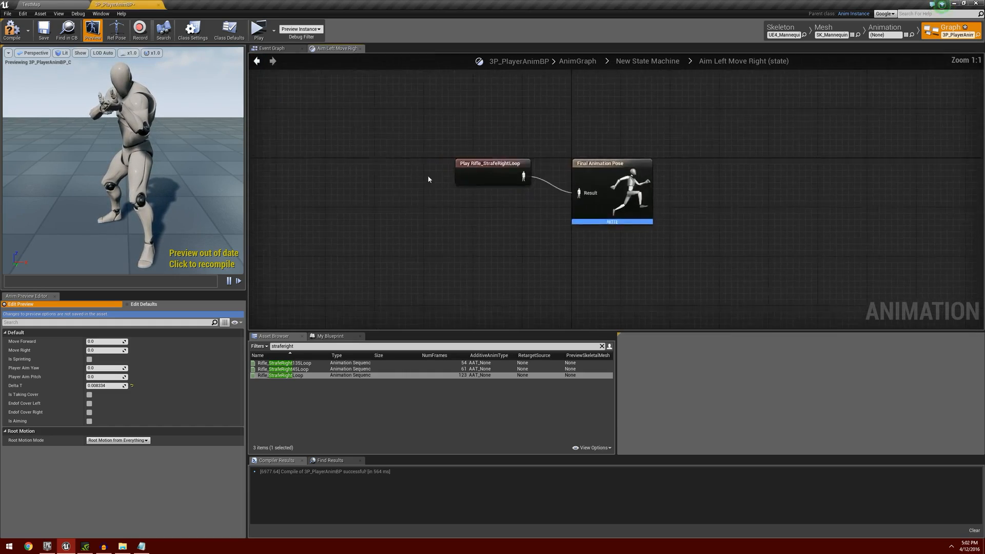
drag(574, 192, 432, 221)
key(ctrl+v)
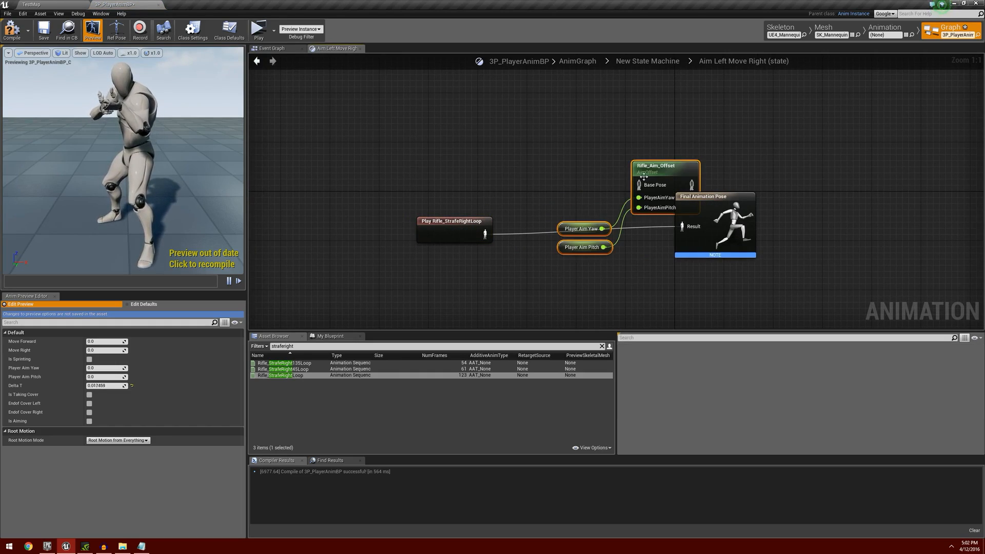
drag(652, 166, 589, 213)
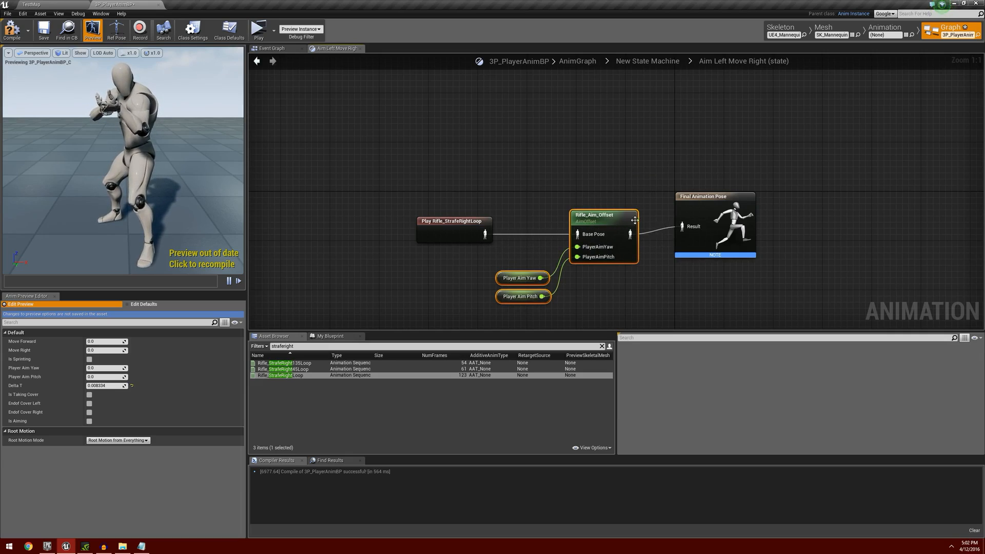
drag(634, 220, 635, 214)
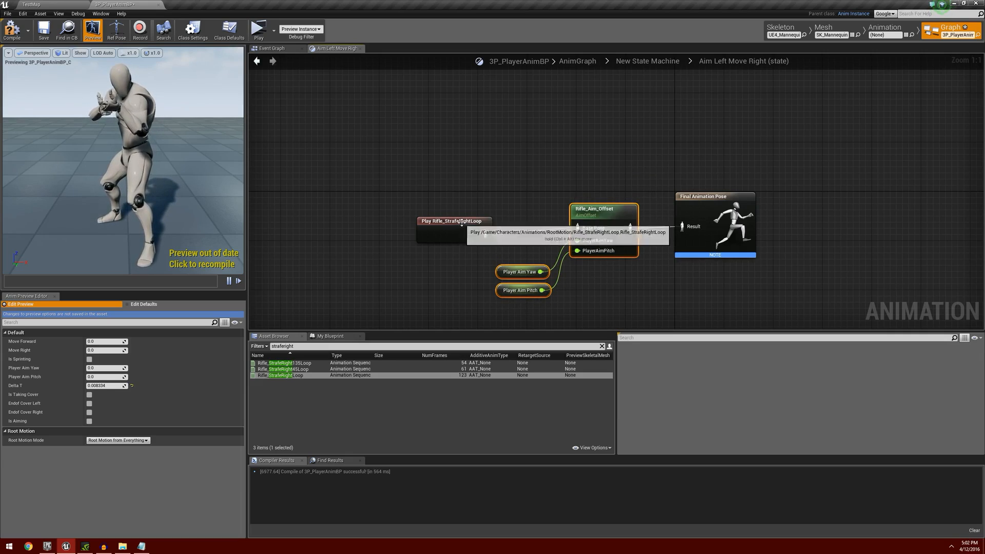
click(258, 61)
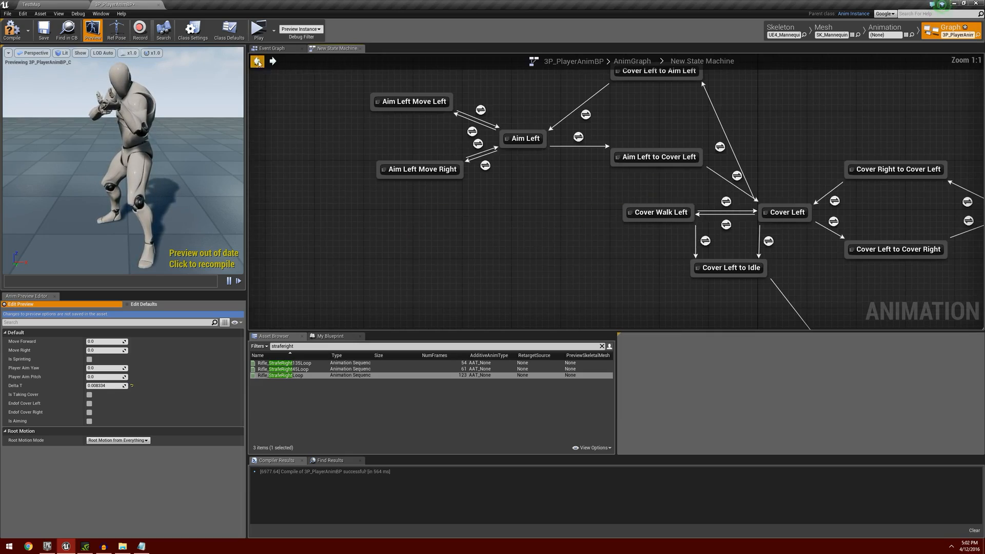
Paste the aim offset nodes into the Aim Right Move Left state and wire Rifle_Aim_Offset between Rifle_StrafeLeftLoop and the Final Animation Pose.
right_drag(802, 154, 440, 204)
right_drag(959, 189, 587, 206)
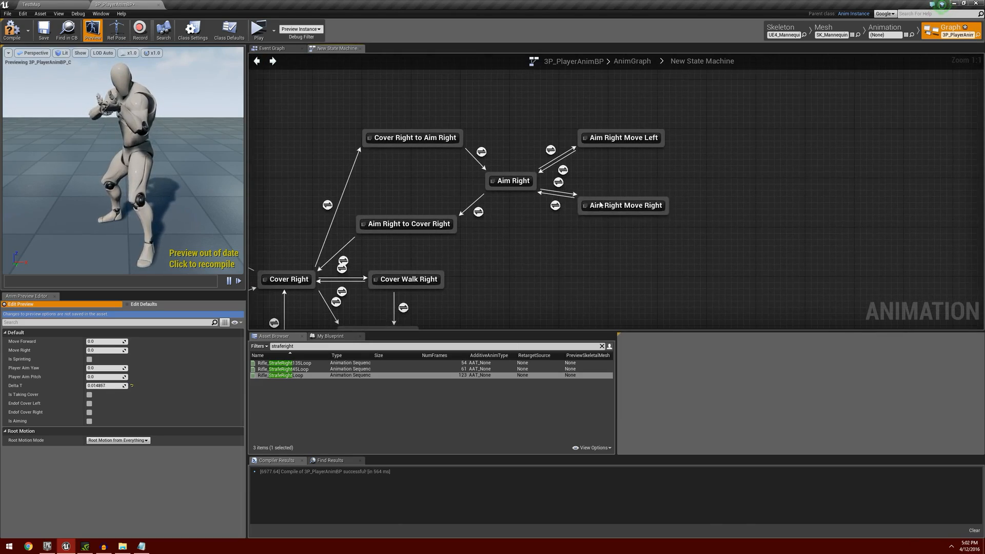
click(632, 138)
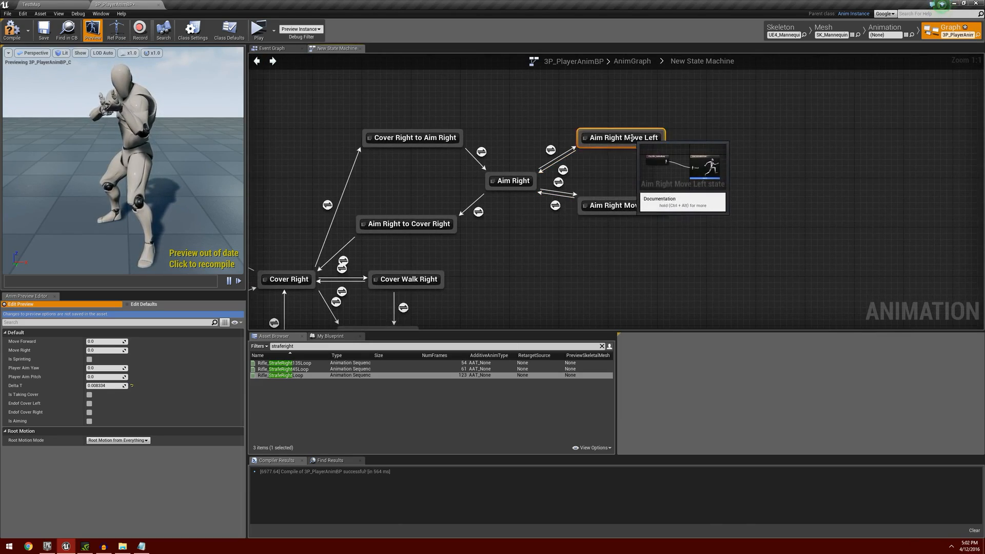
double_click(632, 138)
drag(601, 197, 413, 218)
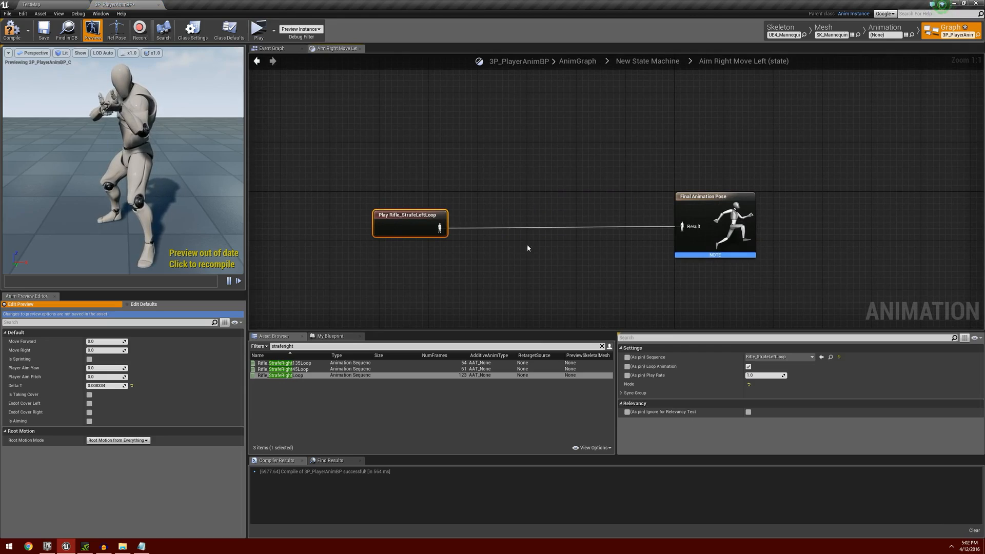
key(ctrl+v)
drag(607, 215, 549, 213)
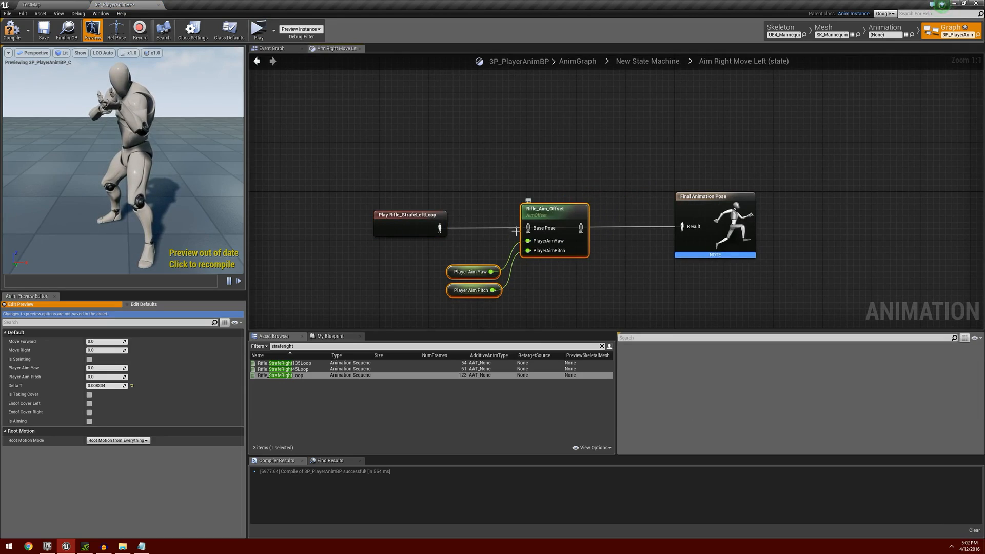
drag(440, 227, 680, 226)
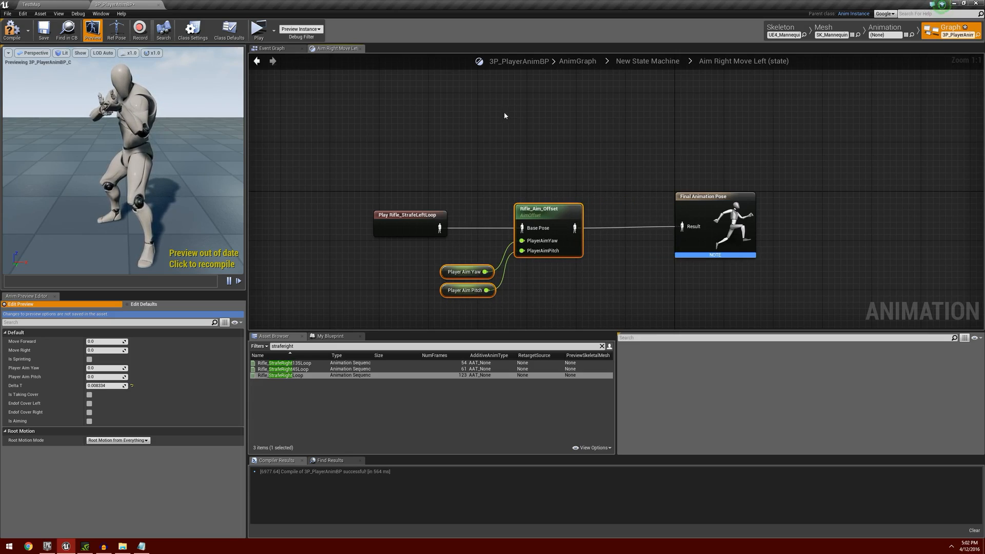
click(257, 61)
Paste the aim offset nodes into the Aim Right Move Right state and wire Rifle_Aim_Offset between Rifle_StrafeRightLoop and the Final Animation Pose.
double_click(629, 204)
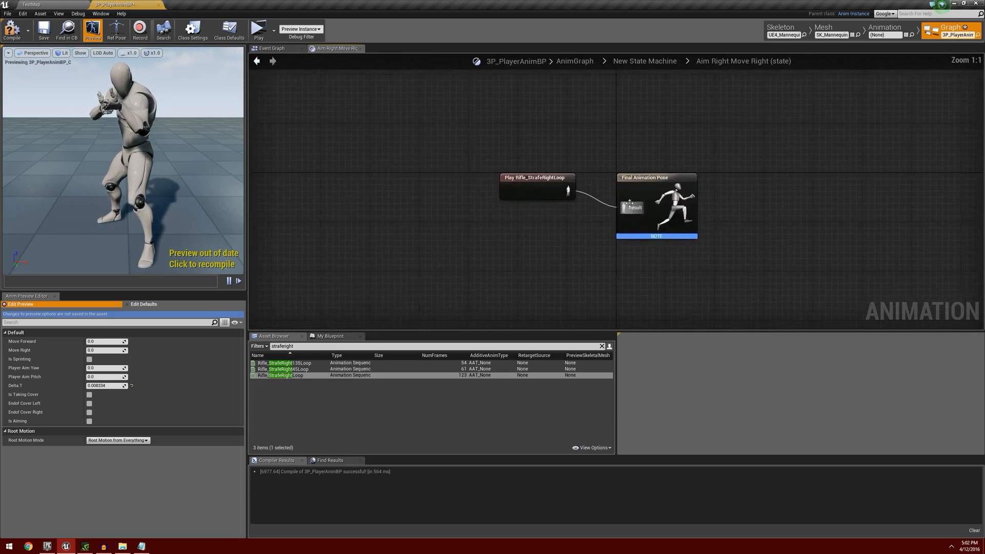
drag(592, 201, 466, 216)
key(ctrl+v)
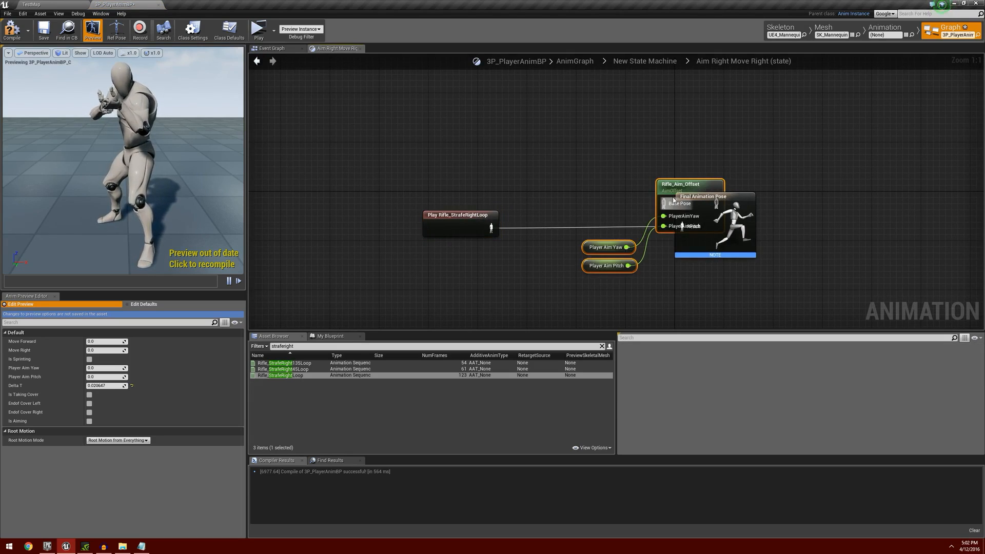
drag(606, 234, 525, 261)
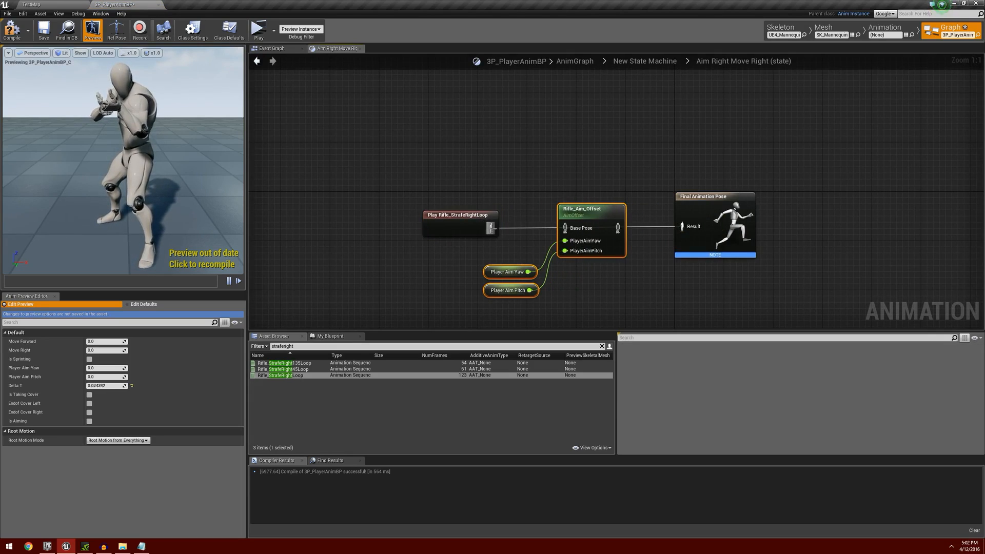
drag(490, 228, 685, 227)
click(257, 61)
Compile and save the 3P_PlayerAnimBP animation blueprint with the whole state machine in view.
scroll(387, 209, down, 5)
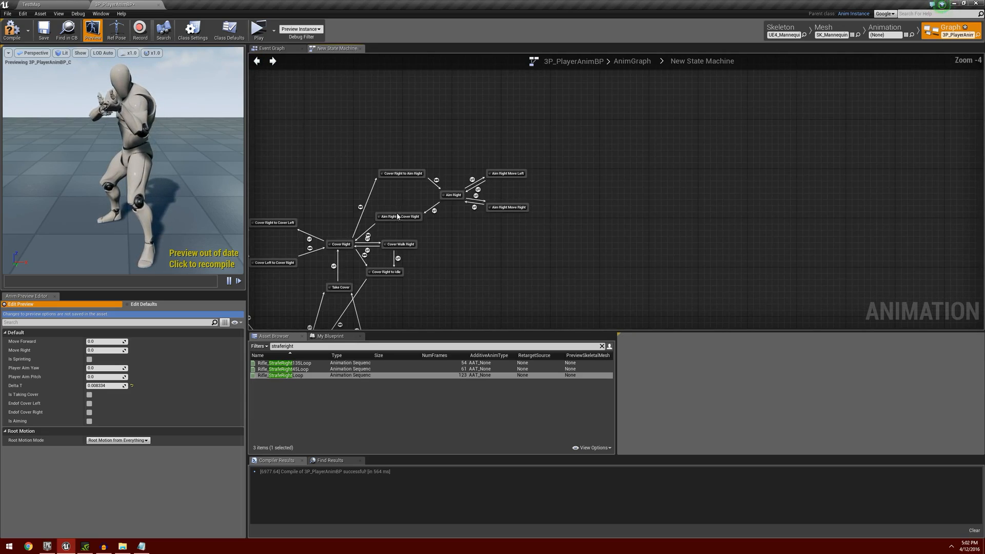
right_drag(393, 283, 647, 238)
right_drag(509, 252, 579, 247)
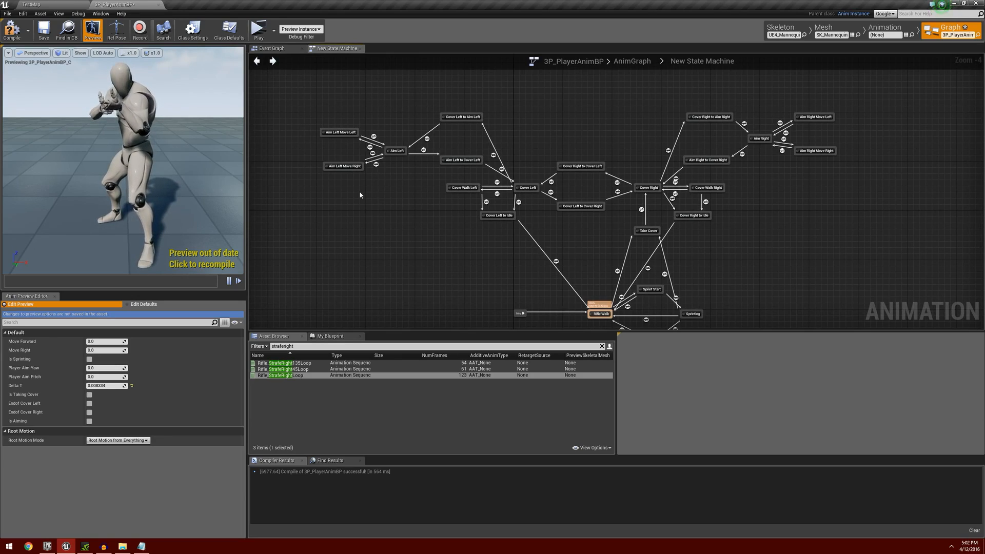
click(44, 33)
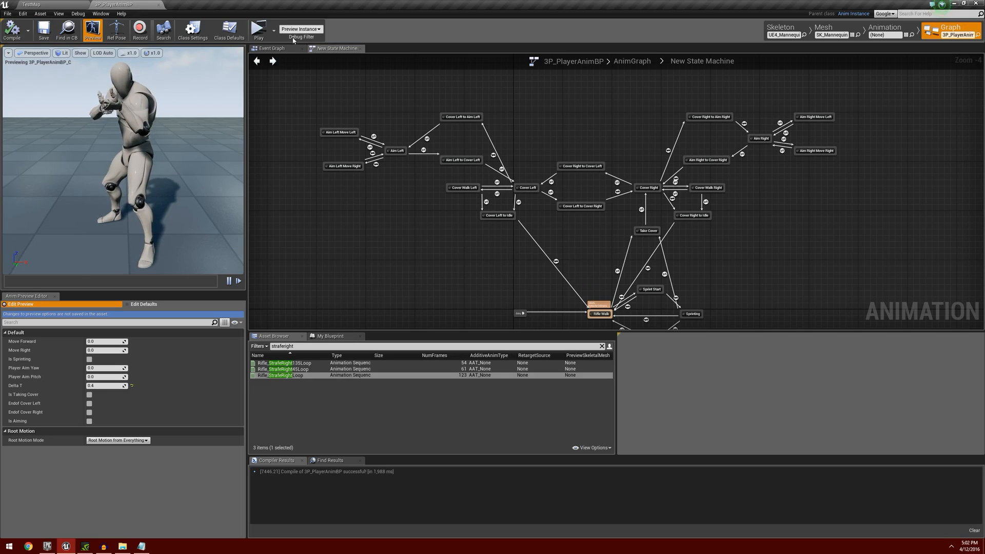
Play-test taking cover beside the wall, moving left and right along it, and end the game preview.
click(258, 29)
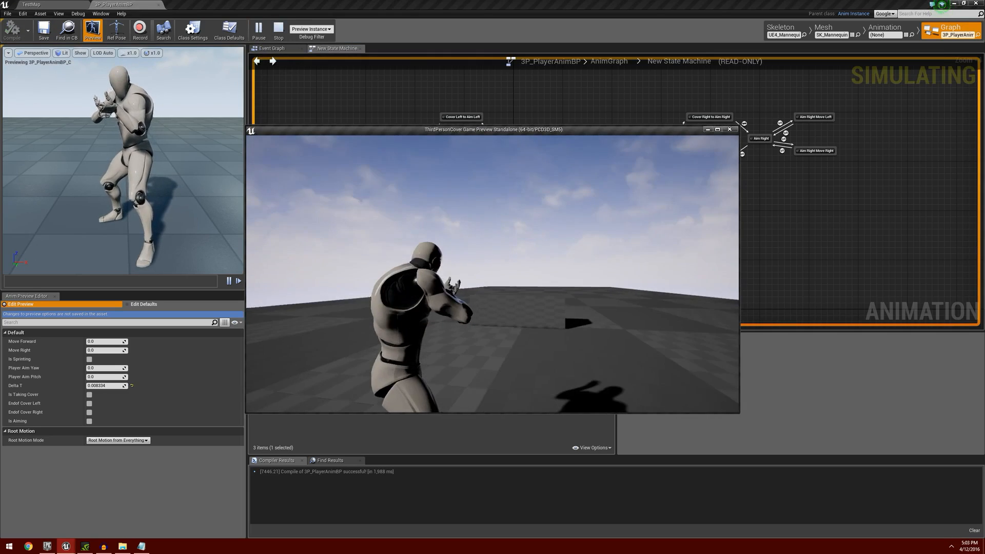
key(w)
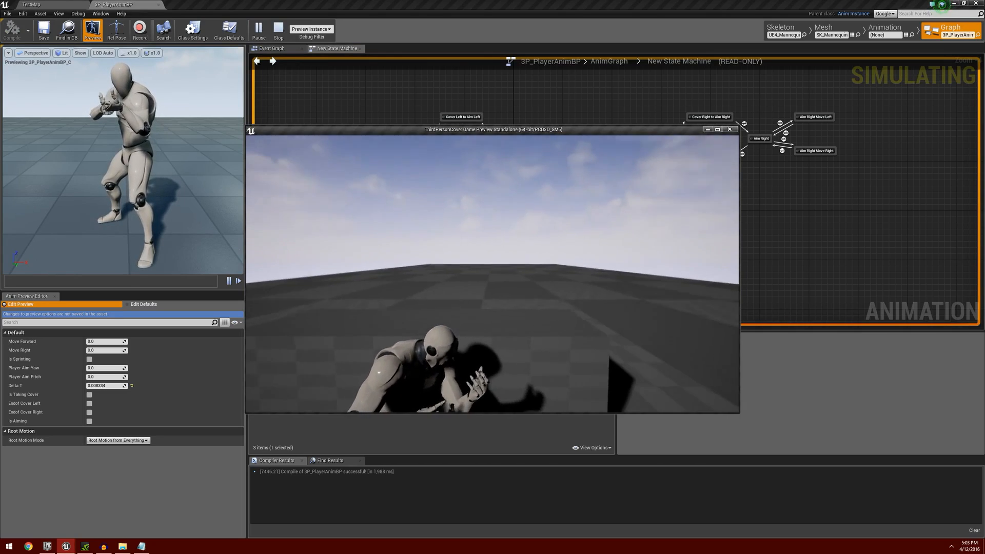
key(space)
key(a)
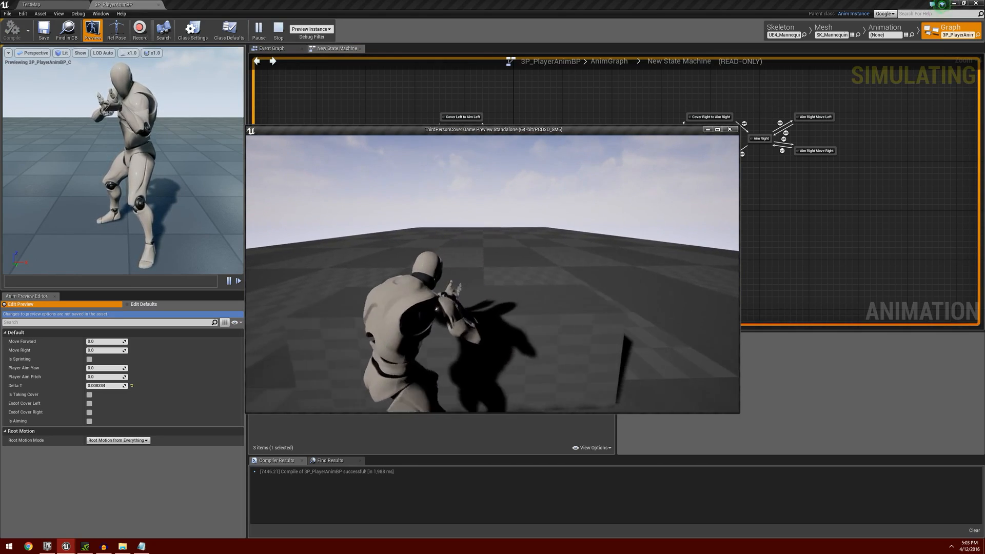
key(d)
key(d)
key(a)
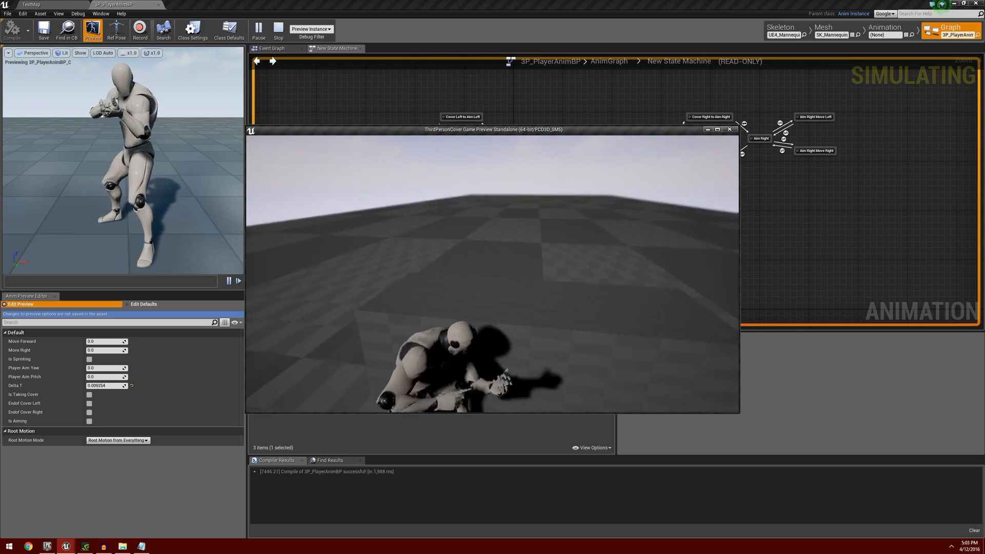
key(Escape)
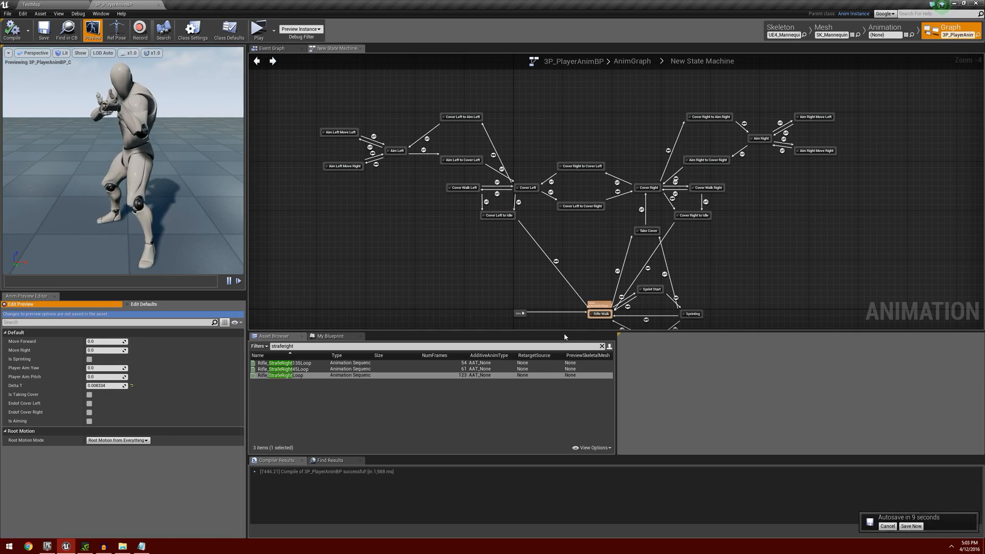
right_drag(438, 254, 373, 218)
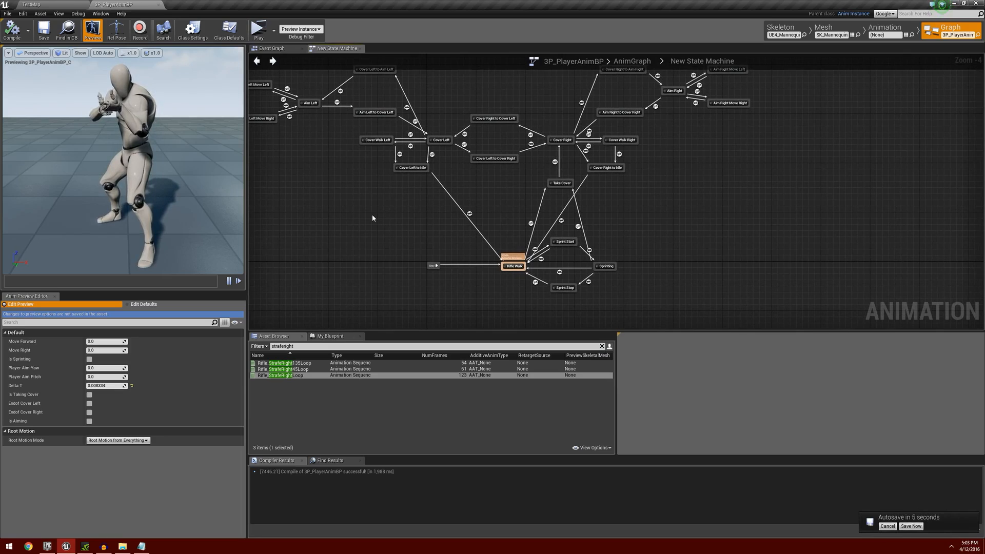
right_drag(358, 185, 429, 197)
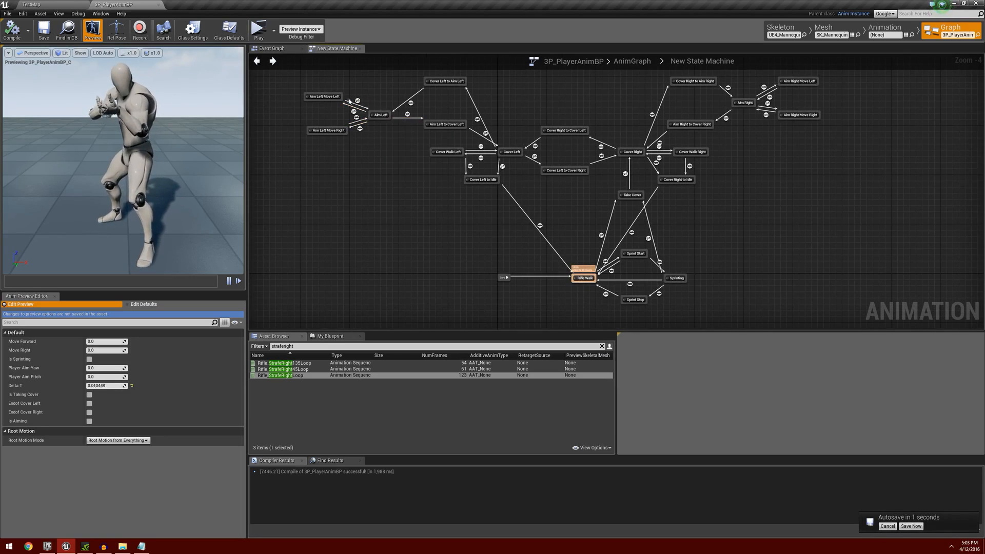
right_drag(738, 240, 639, 249)
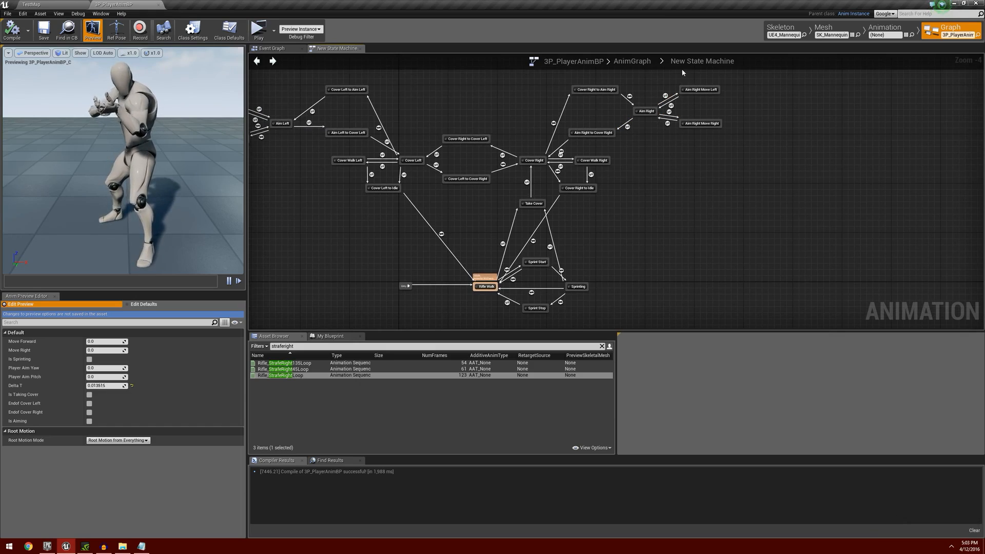
right_drag(636, 207, 719, 184)
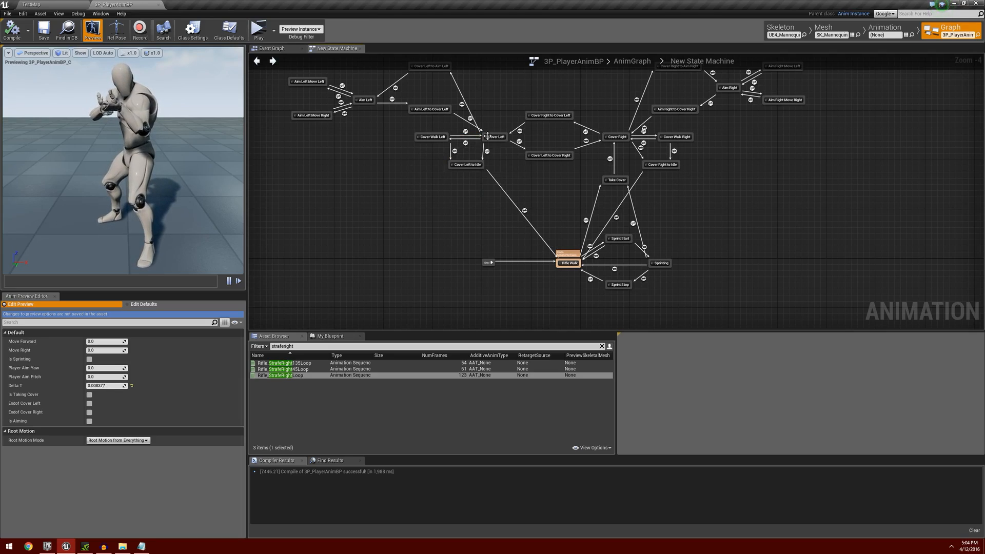
click(470, 168)
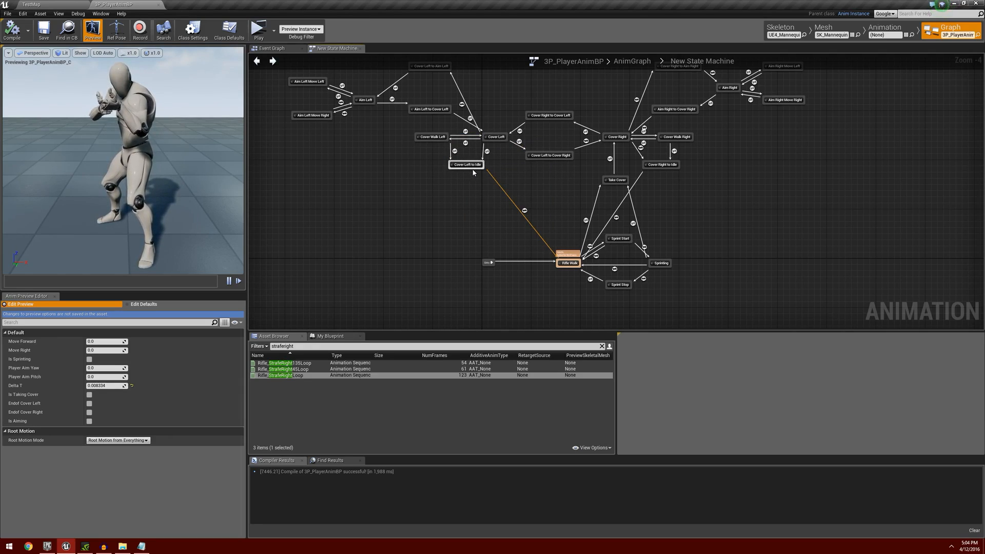
click(489, 187)
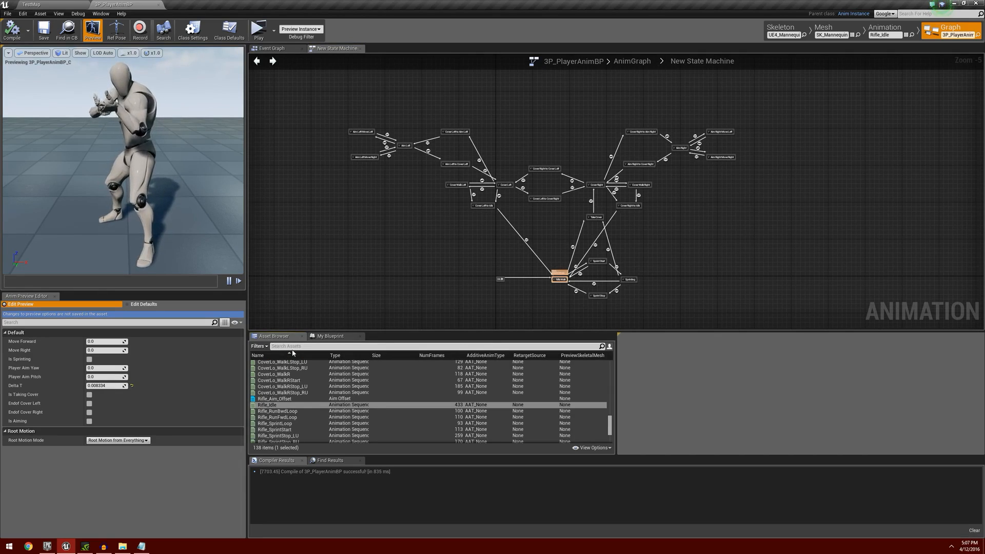
Find the Rifle_Idle animation, locate it in the RootMotion content folder and duplicate it.
text(rif)
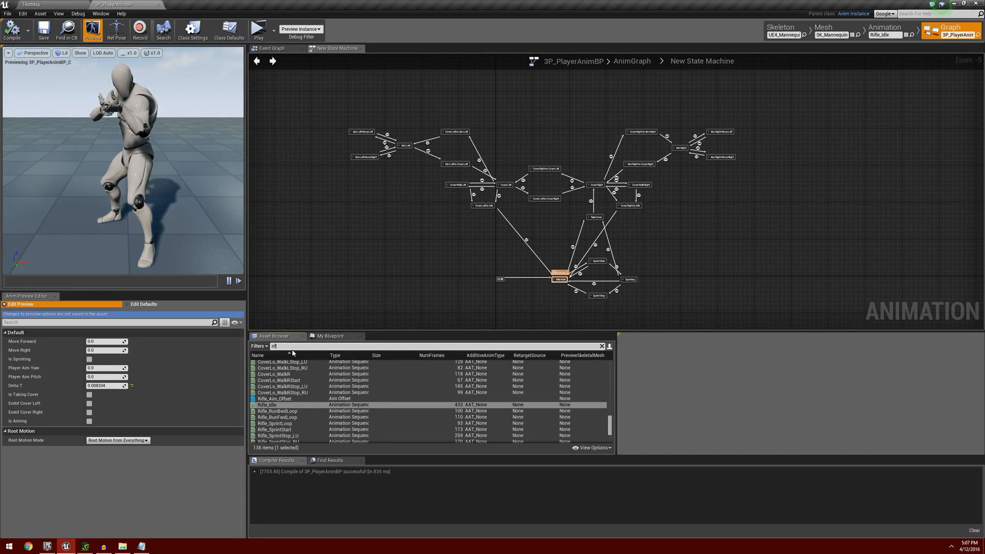
text(le idle)
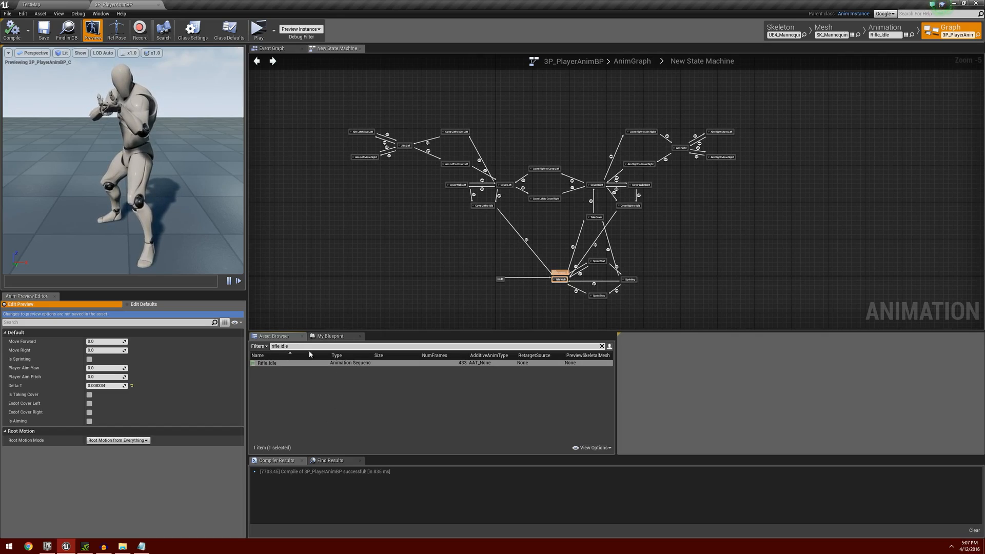
right_click(306, 364)
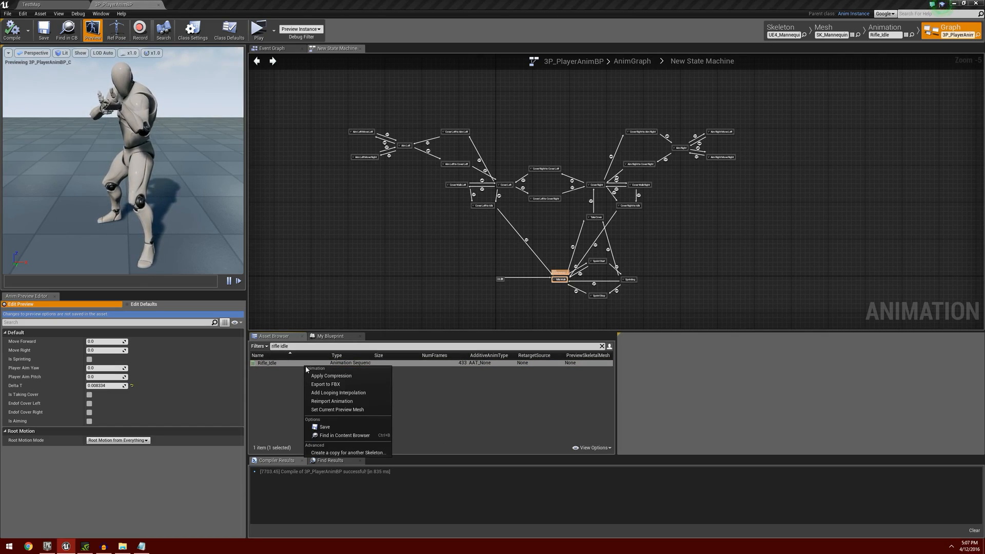
click(348, 435)
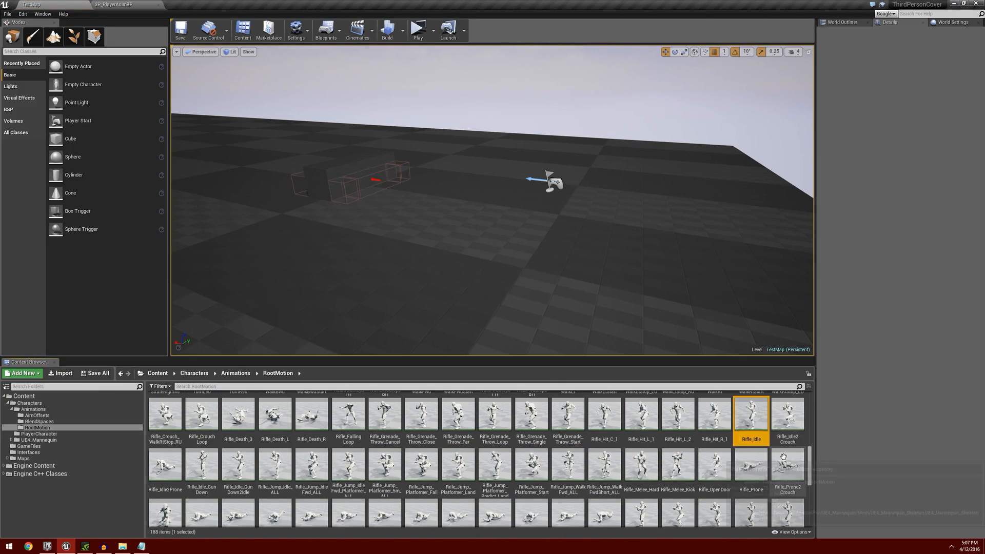
right_click(748, 418)
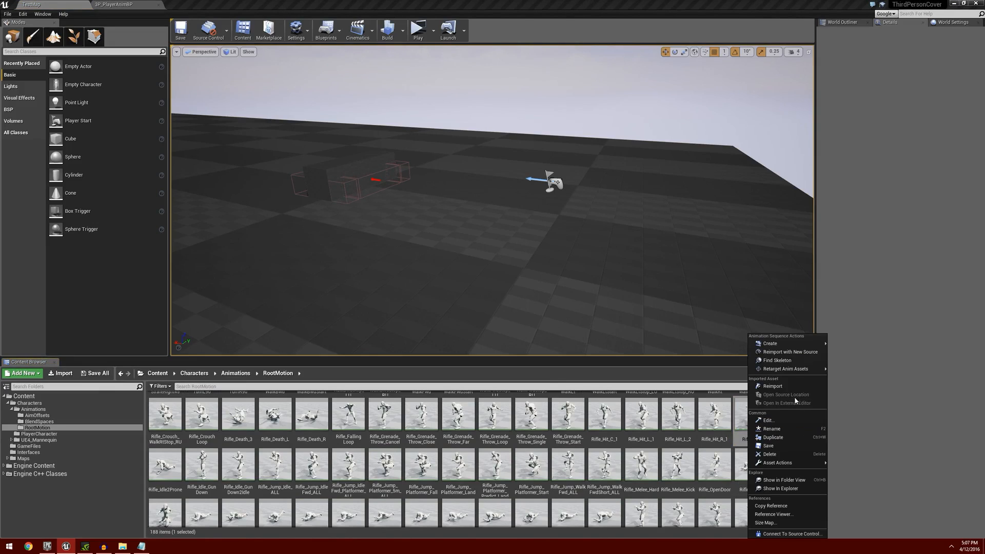
click(790, 436)
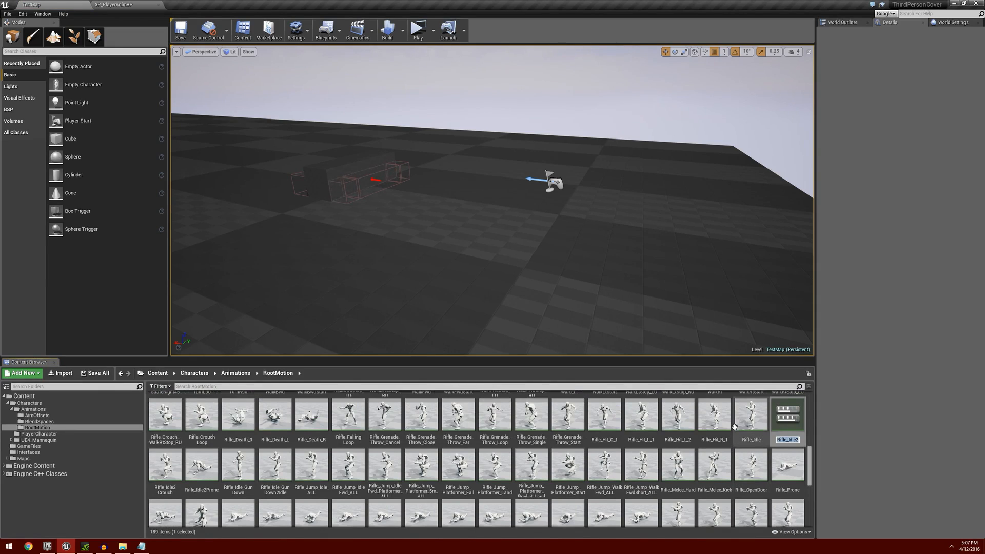
Name the duplicated Rifle_Idle animation Cover_Aim_to_Idle.
text(Aim)
key(BackSpace)
key(BackSpace)
key(BackSpace)
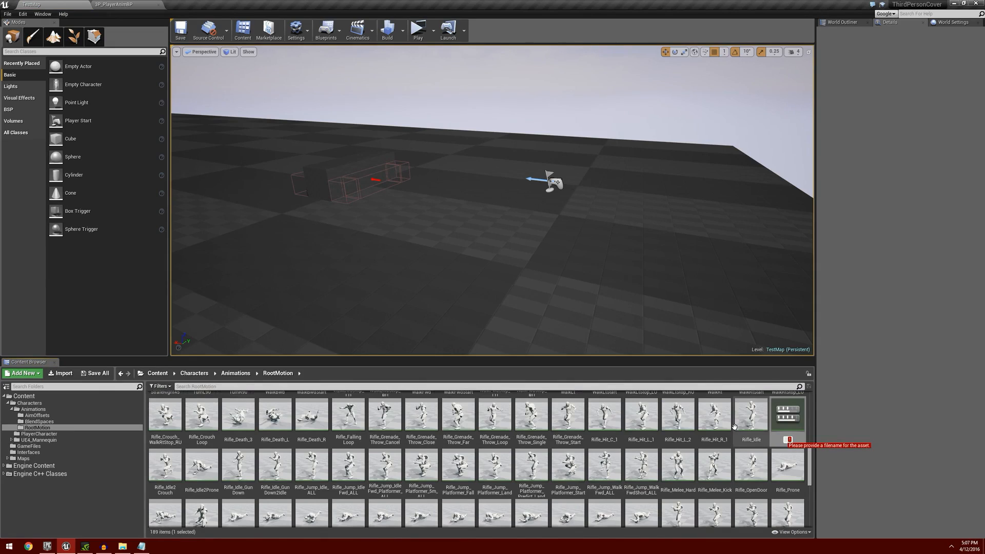
text(Cover Aim to )
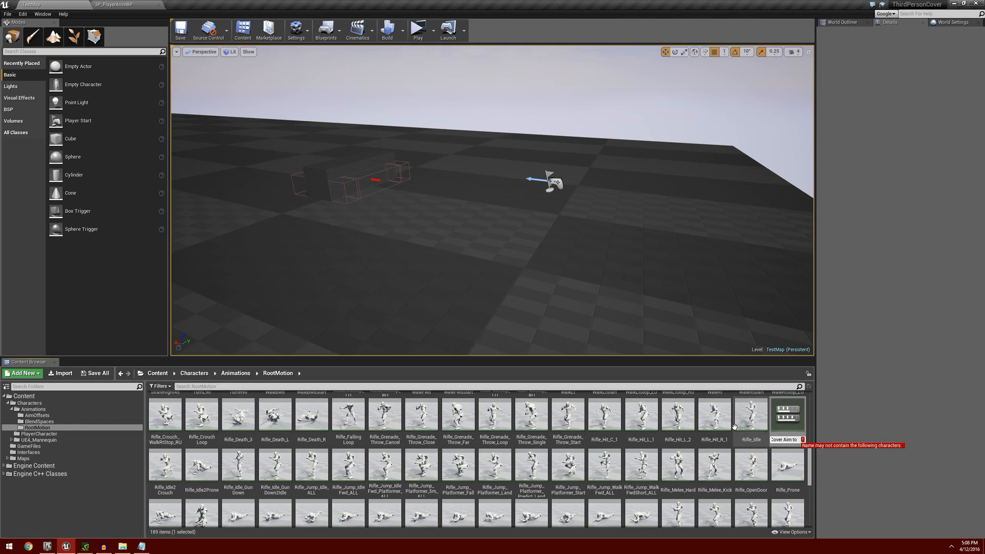
text(Idle)
key(ctrl+a)
key(Home)
text(_)
key(Right)
key(Delete)
text(_)
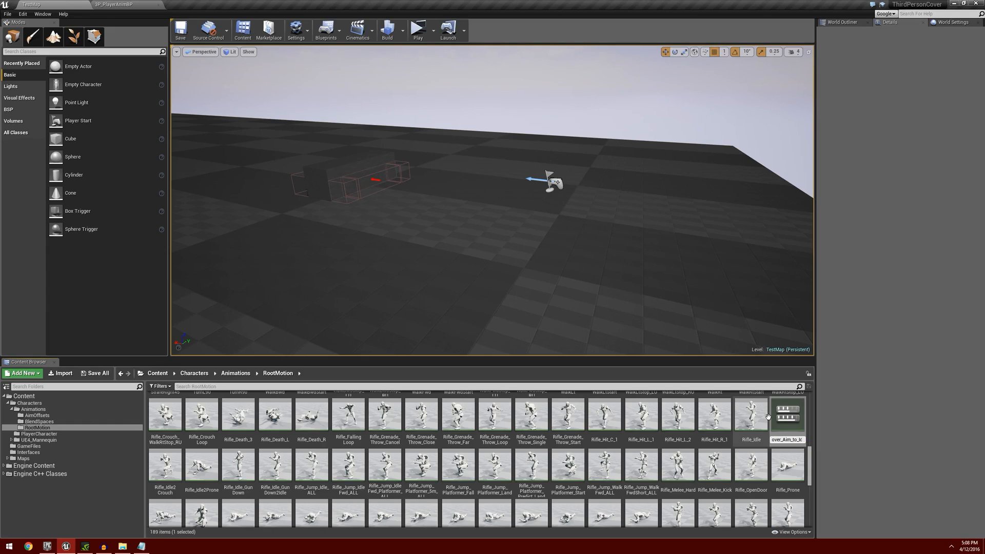
key(Return)
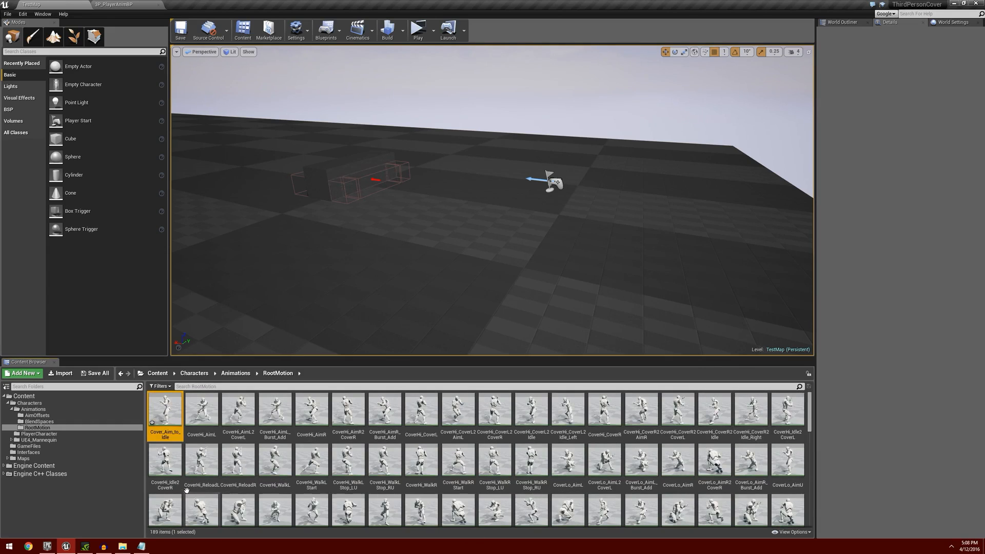
Open Cover_Aim_to_Idle and add a StopTakingCover notify at the very start of its notify track.
double_click(182, 410)
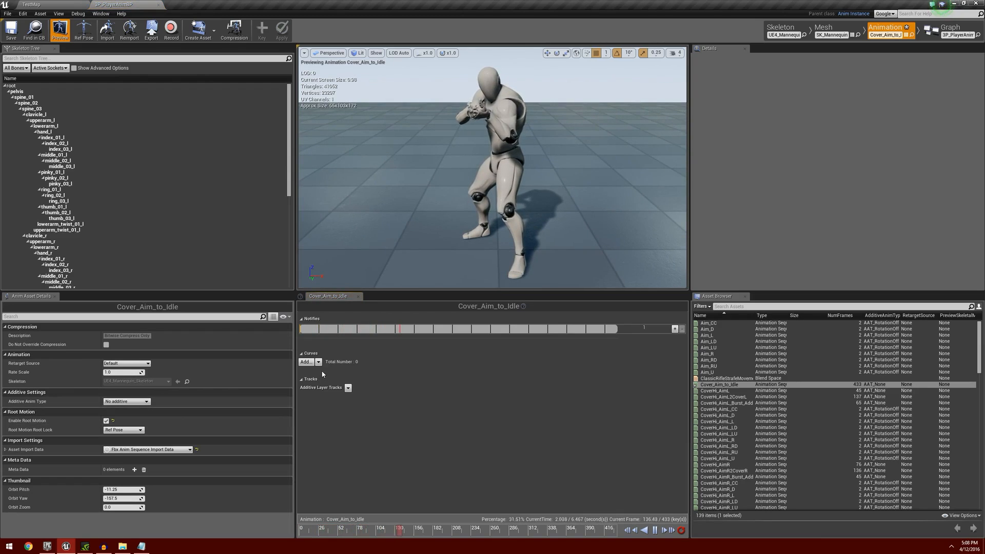
right_click(302, 331)
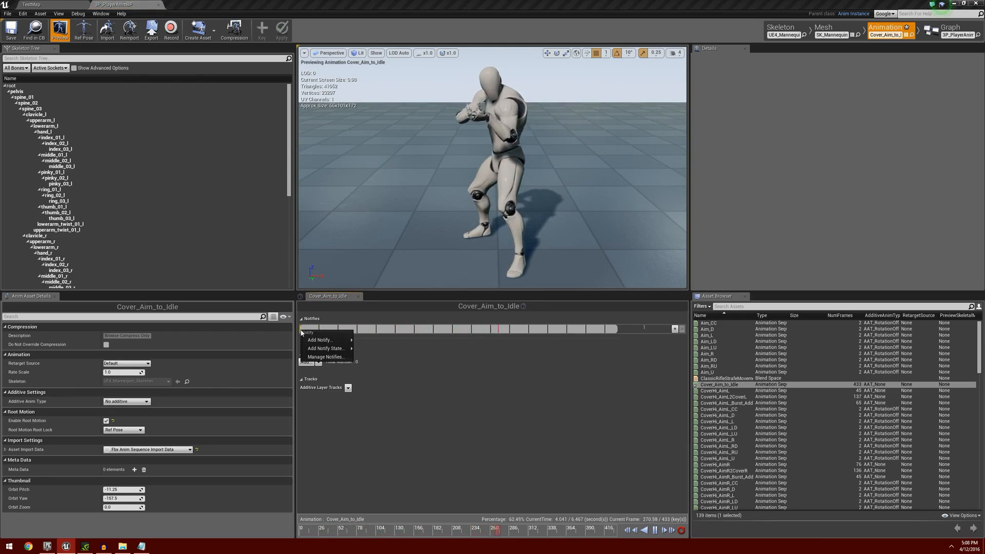
mouse_move(328, 340)
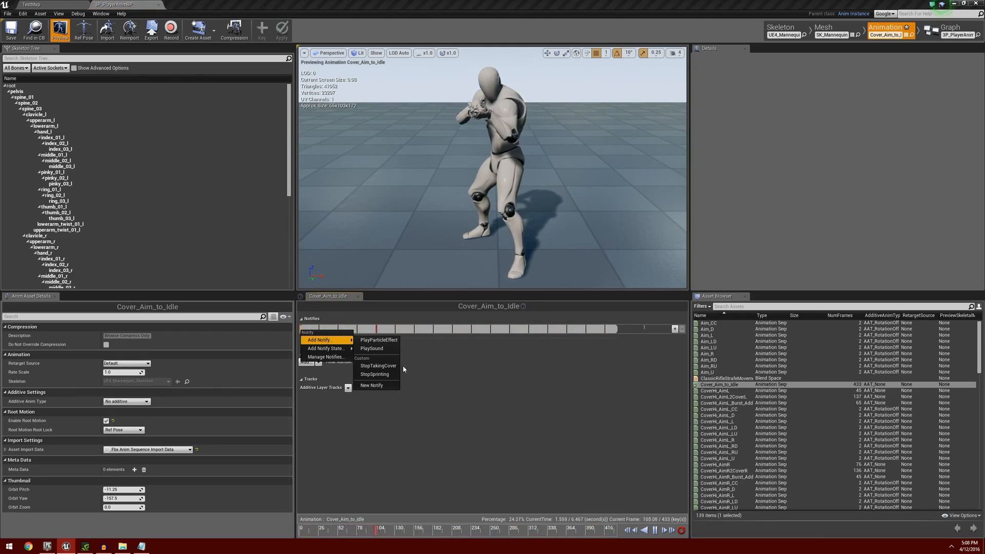
click(388, 366)
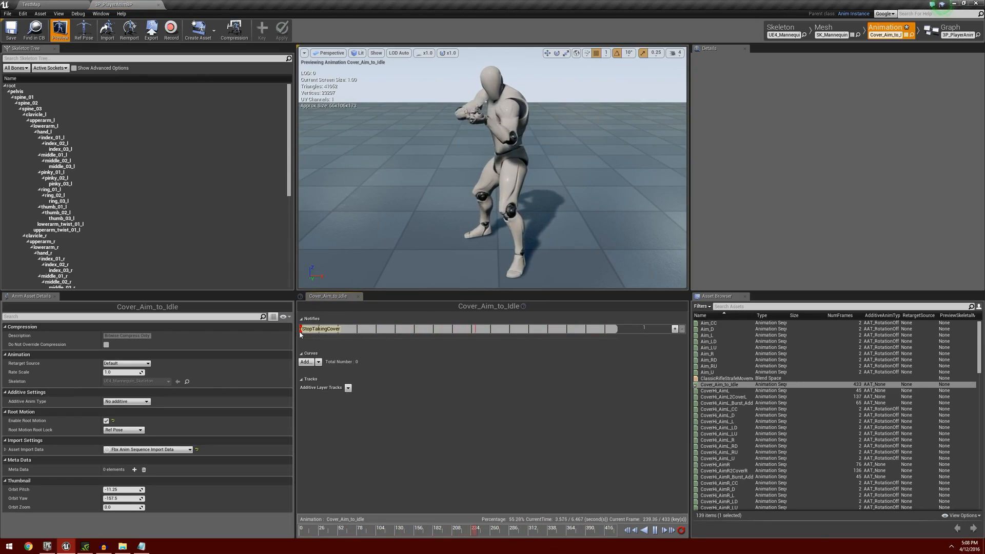
drag(301, 331, 295, 333)
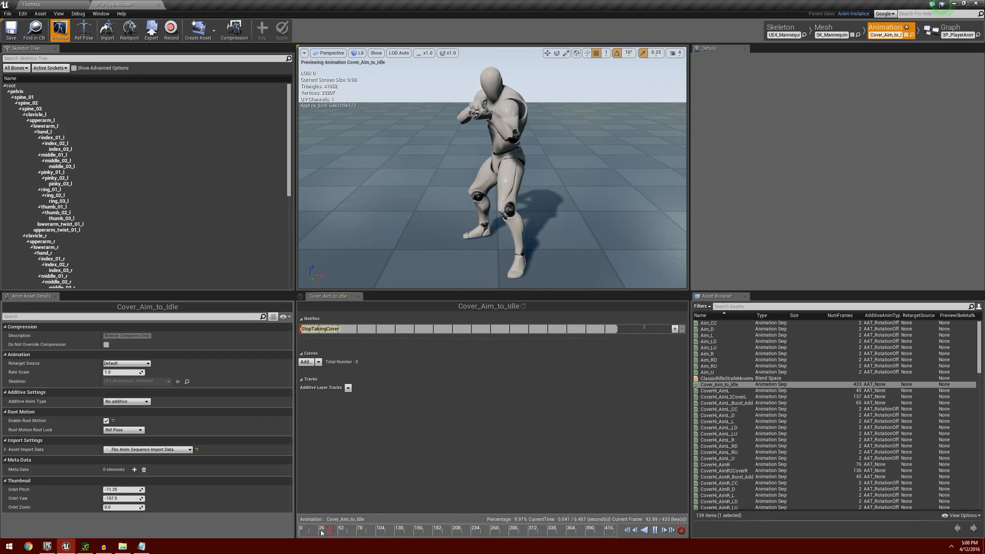
Stop the playback and trim Cover_Aim_to_Idle by removing everything from frame 10 to frame 433.
click(655, 531)
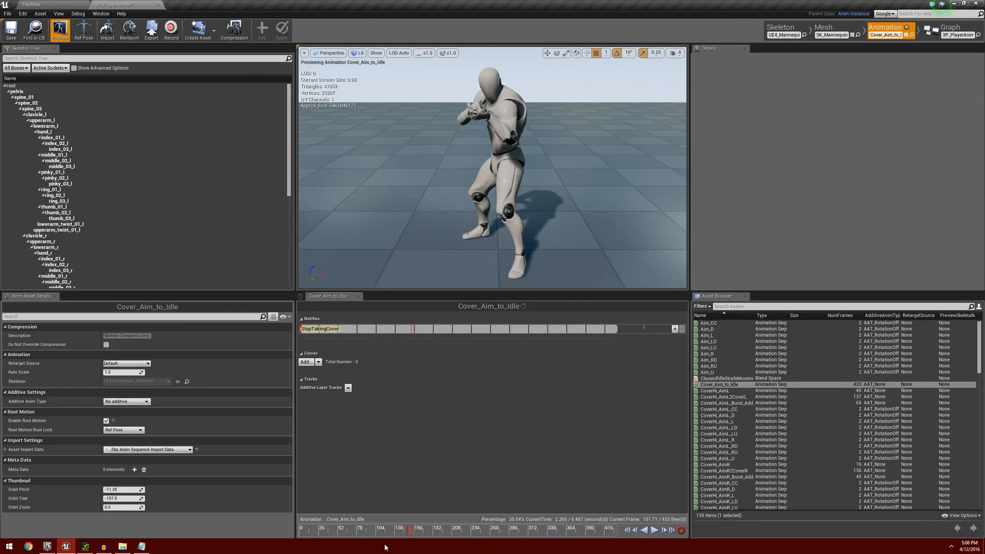
click(628, 531)
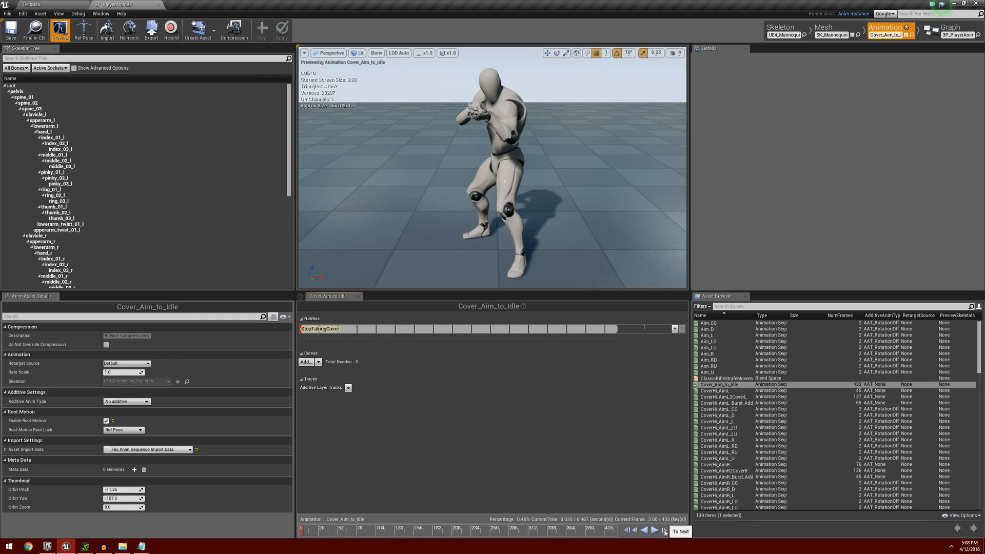
click(665, 533)
click(666, 532)
click(665, 532)
click(665, 533)
click(665, 533)
click(665, 533)
click(665, 533)
click(666, 533)
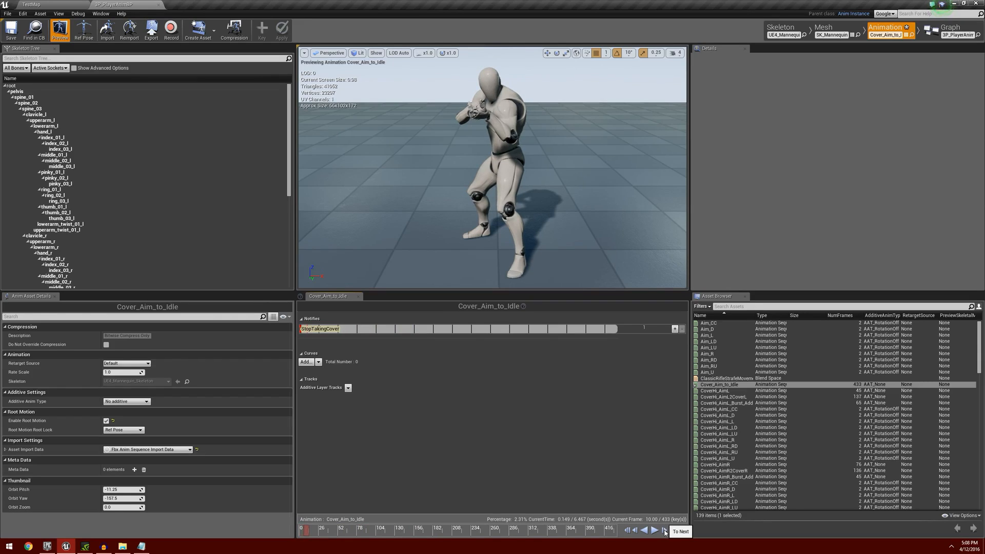
right_click(308, 532)
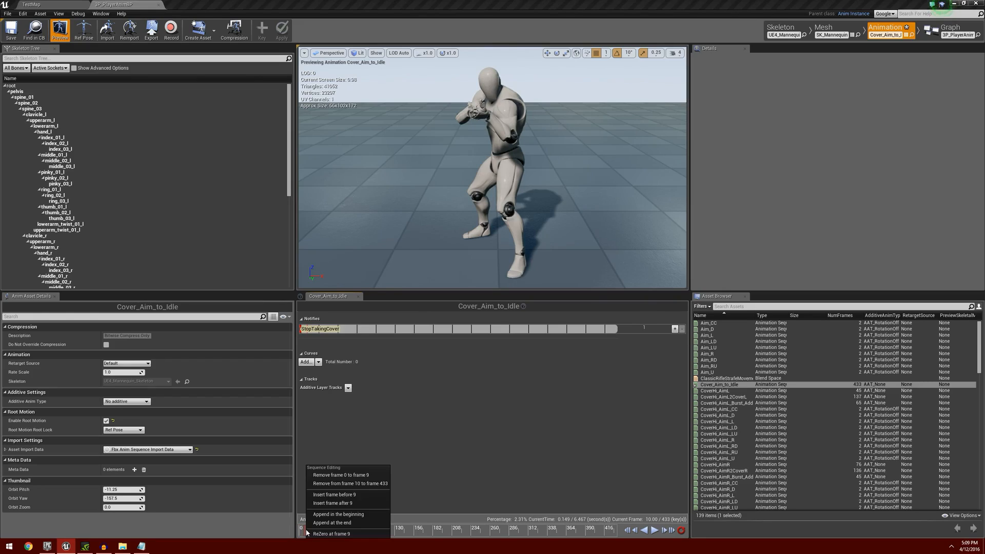
click(375, 484)
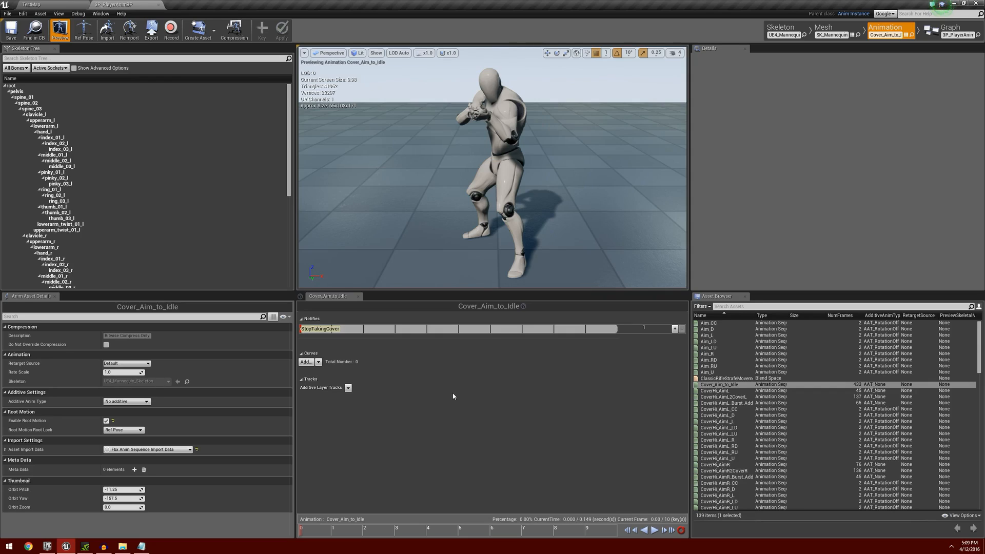
Add Cover_Aim_to_Idle to the anim blueprint's state machine as a state named Aim Left to Rifle Walk.
click(950, 31)
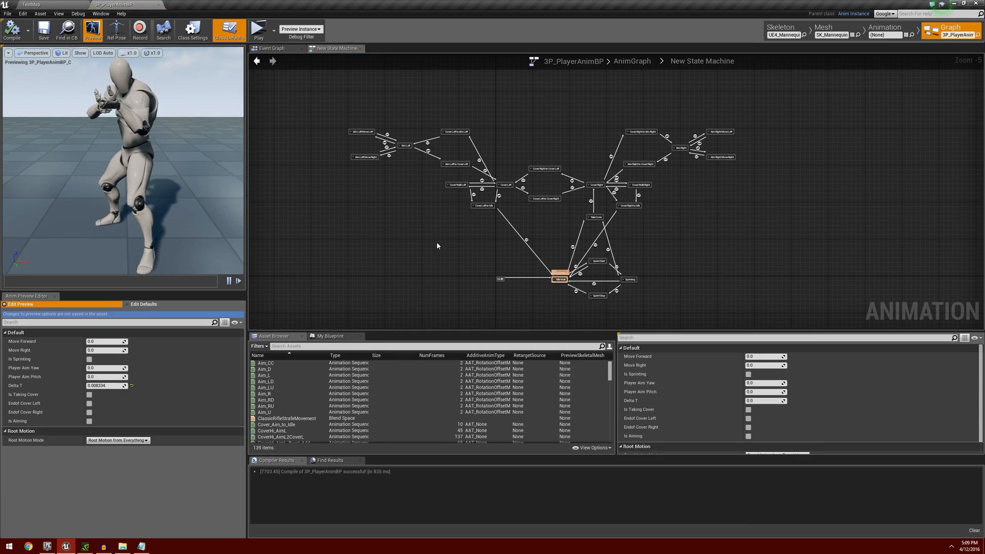
click(278, 346)
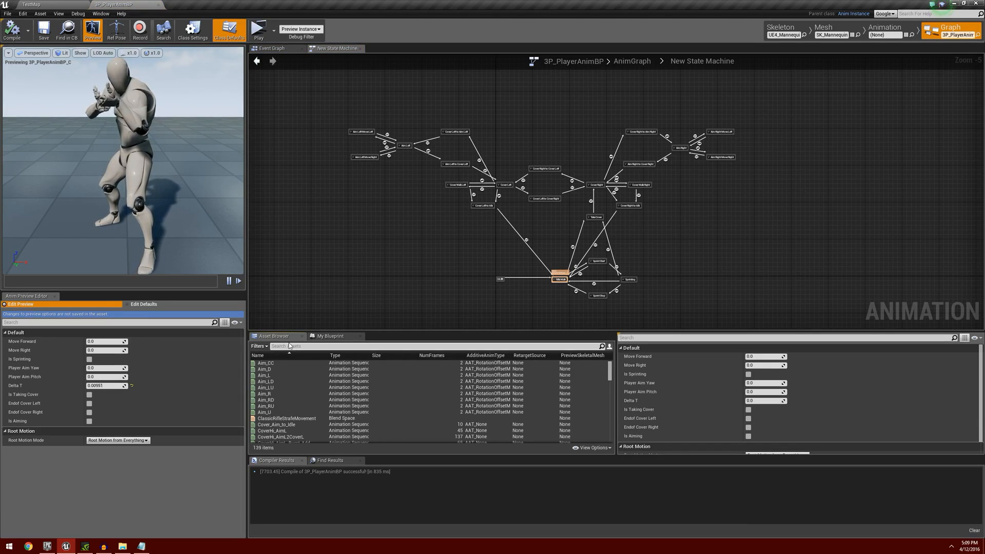
text(aim to)
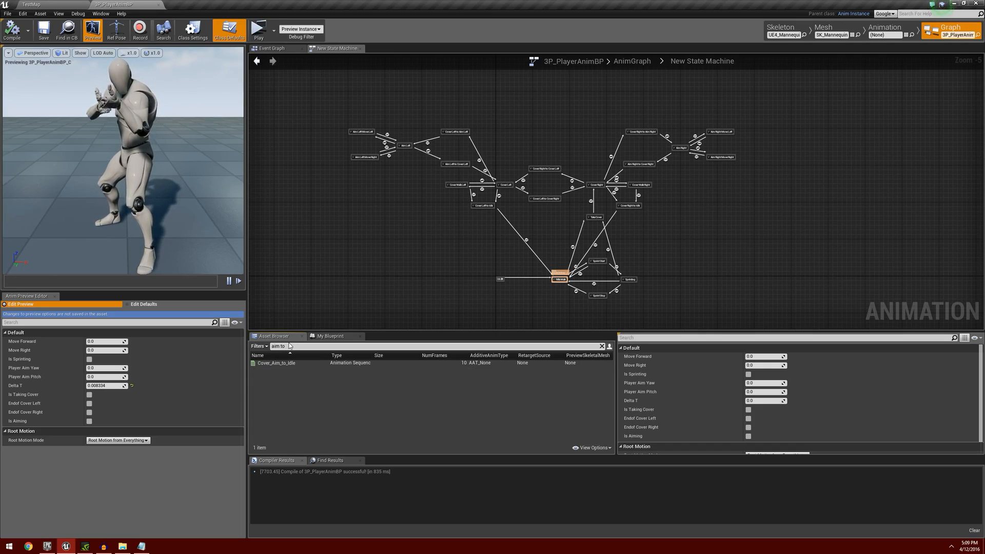
mouse_move(303, 363)
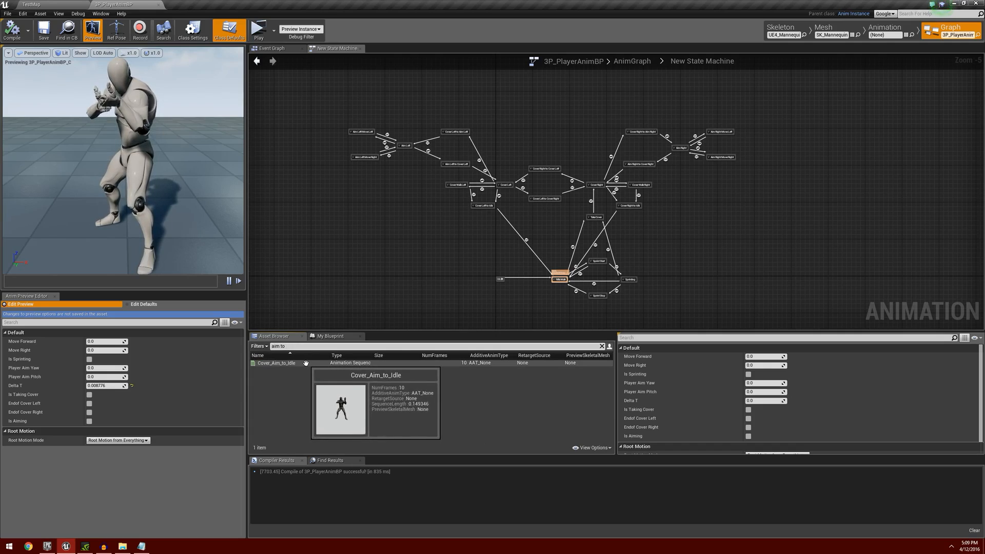
drag(304, 363, 360, 209)
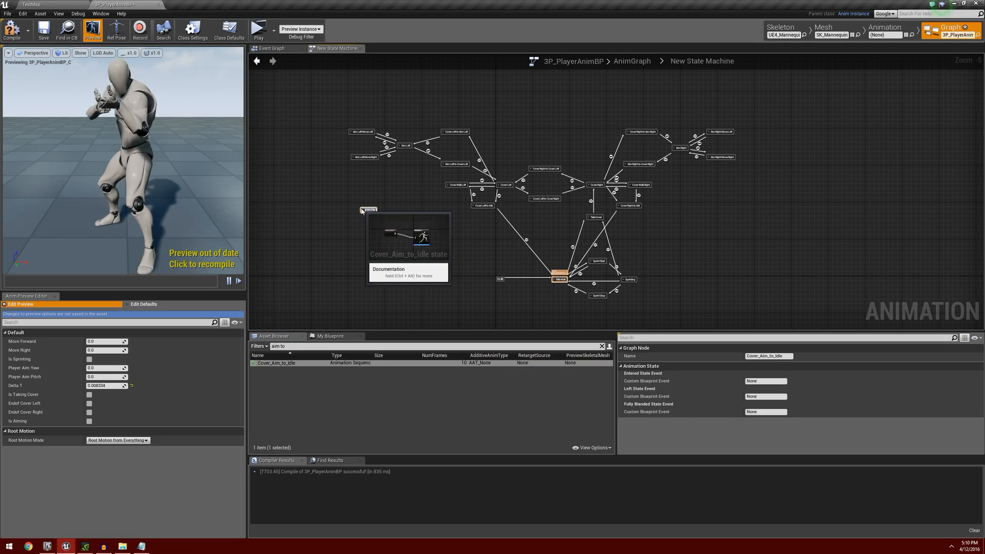
text(Rifle Walk)
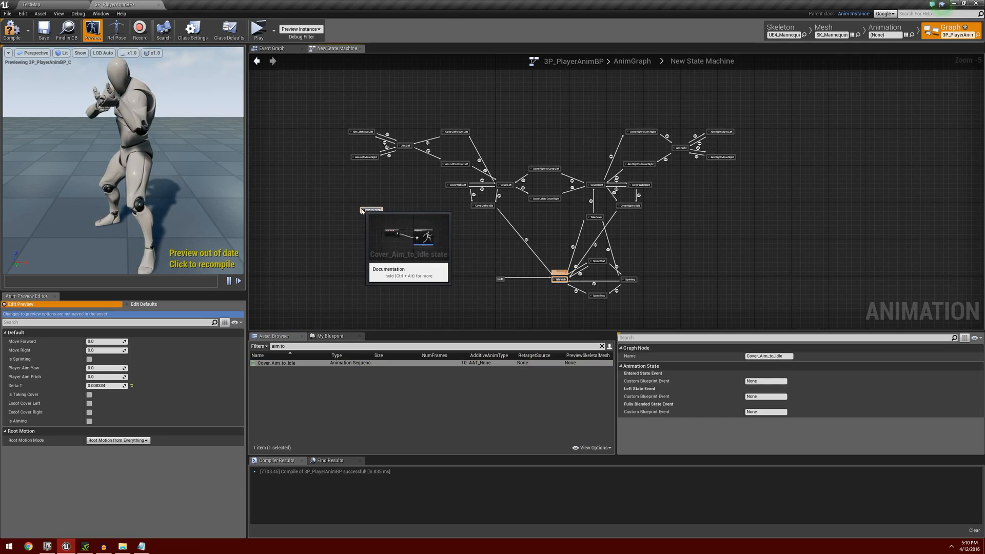
key(Return)
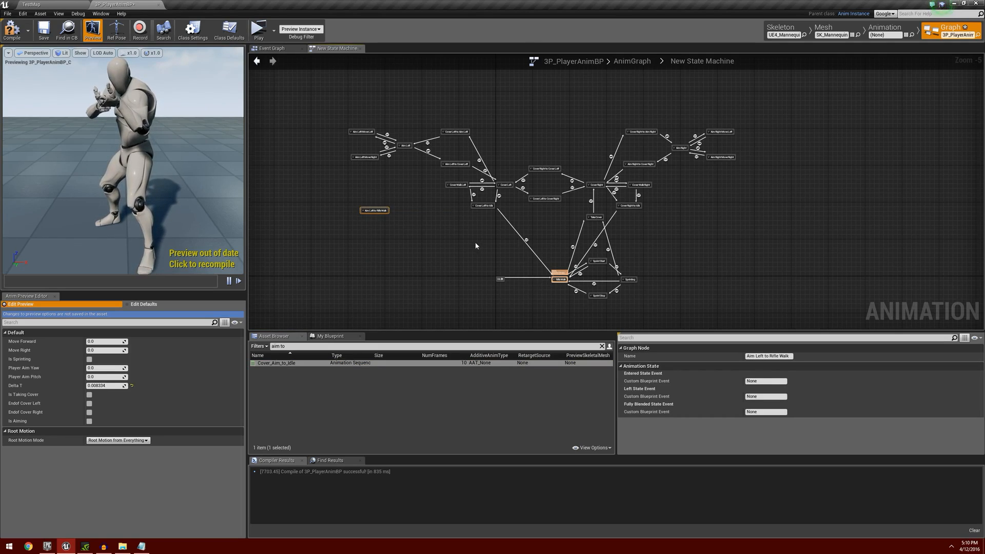
Add Cover_Aim_to_Idle as a second state below the Aim Right states and name it Aim Right to Rifle Walk.
right_drag(476, 243, 420, 248)
drag(293, 369, 655, 217)
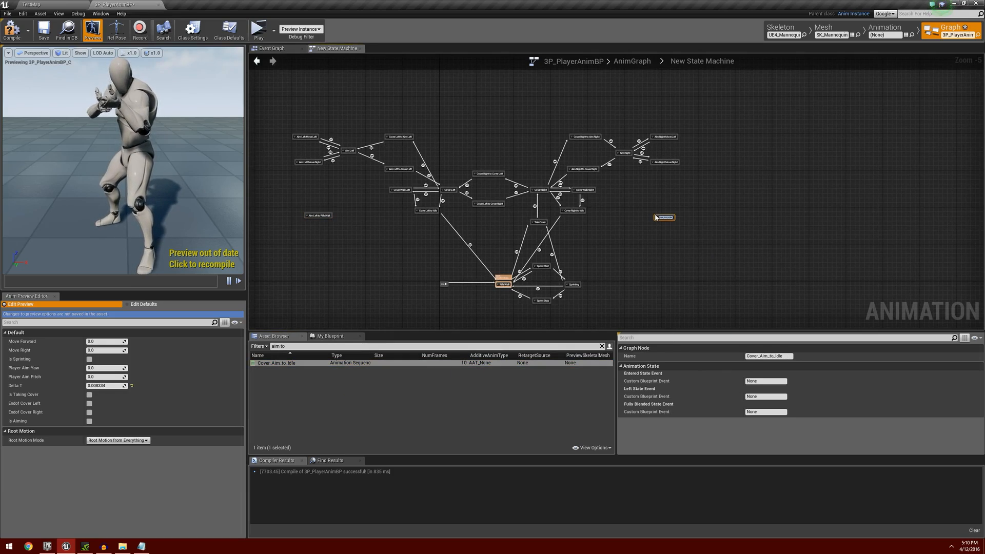
text(Aim Righ)
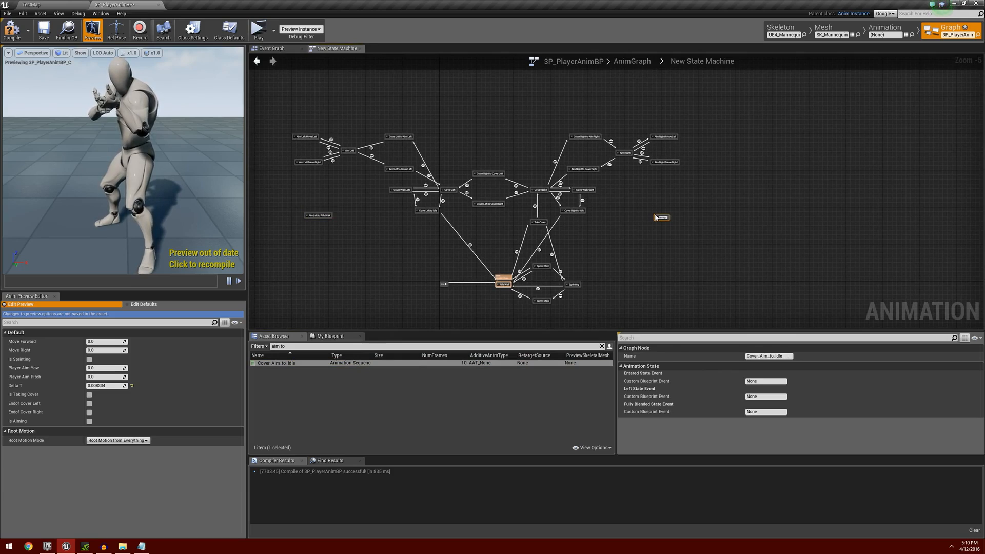
text( to Ri)
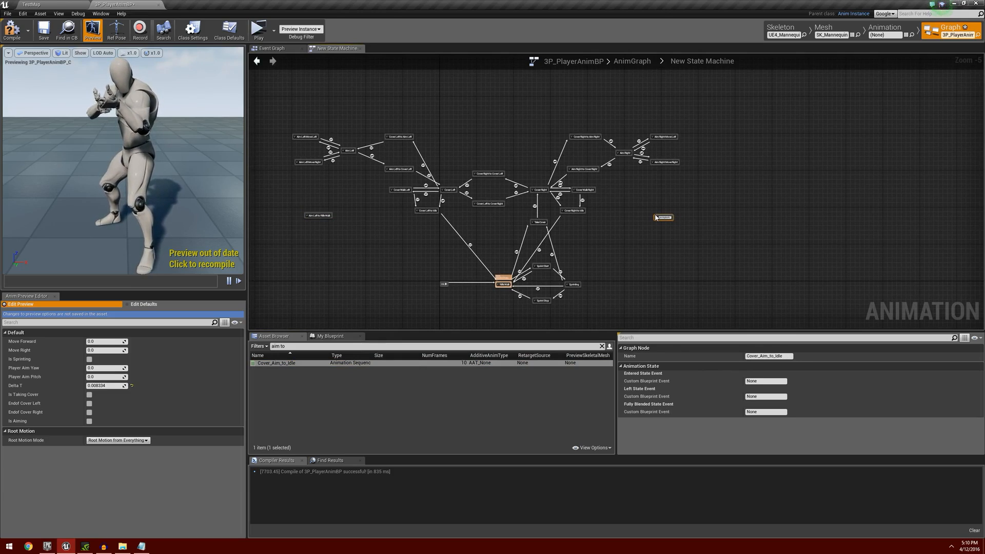
key(Return)
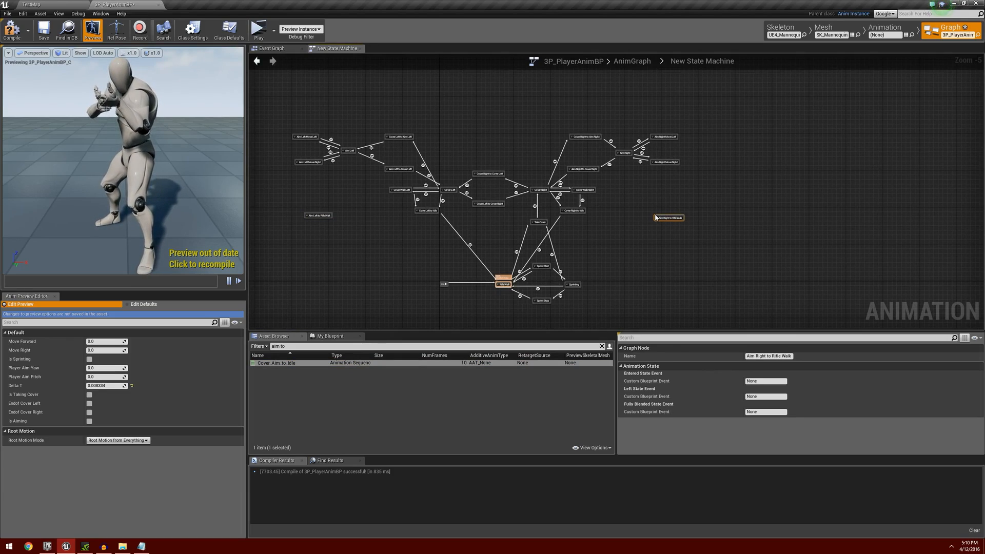
Reposition the Aim Left to Rifle Walk and Aim Right to Rifle Walk states closer beneath their aim states.
scroll(323, 231, up, 3)
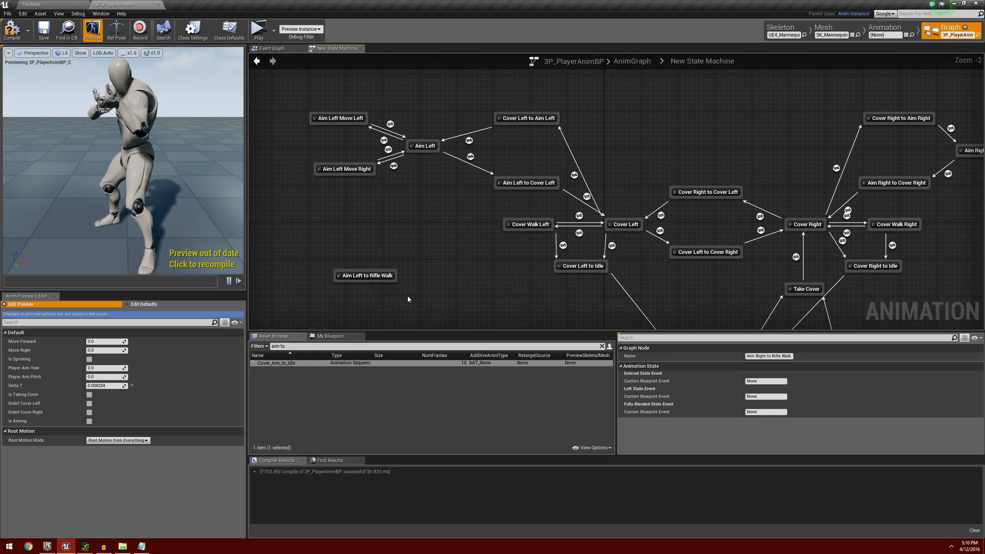
click(357, 262)
drag(357, 264, 386, 255)
right_drag(541, 285, 356, 253)
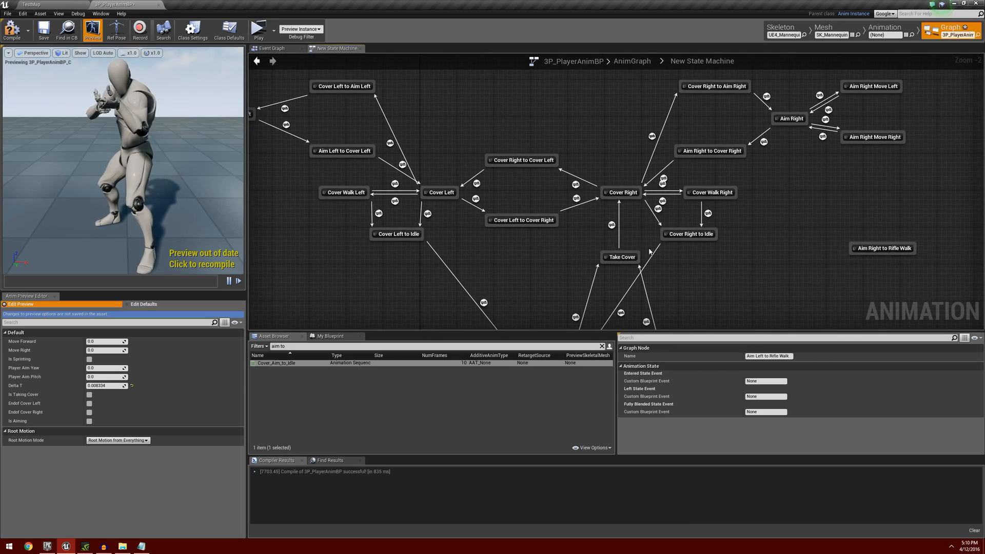
drag(872, 247, 869, 220)
Create transitions from Aim Left Move Left, Aim Left Move Right and Aim Left into Aim Left to Rifle Walk.
right_drag(378, 239, 605, 260)
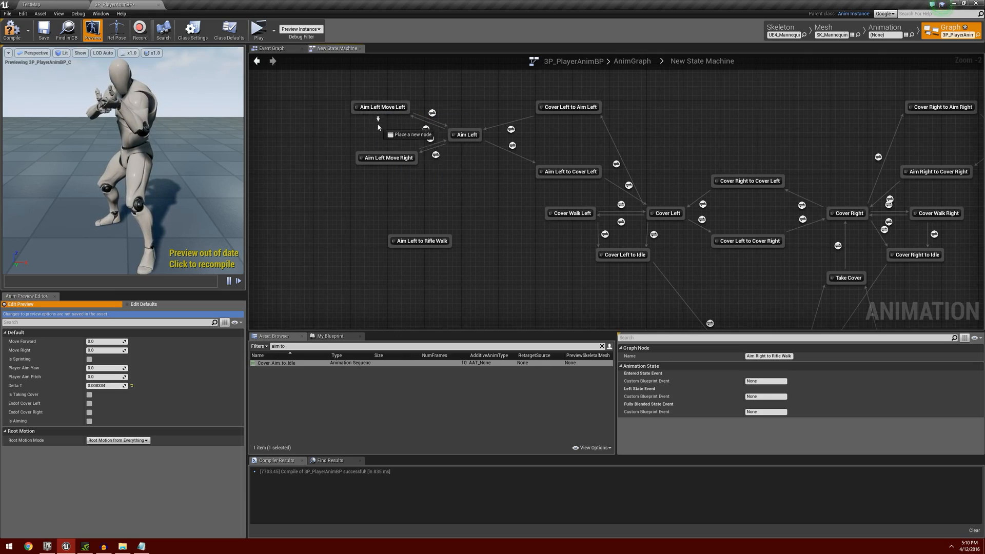
drag(408, 112, 413, 240)
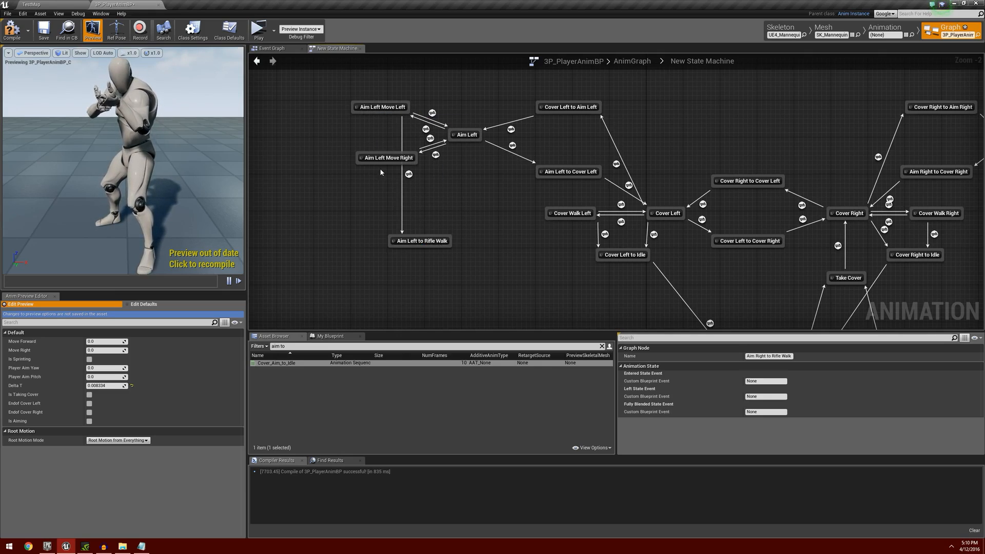
drag(405, 163, 418, 241)
drag(460, 142, 431, 239)
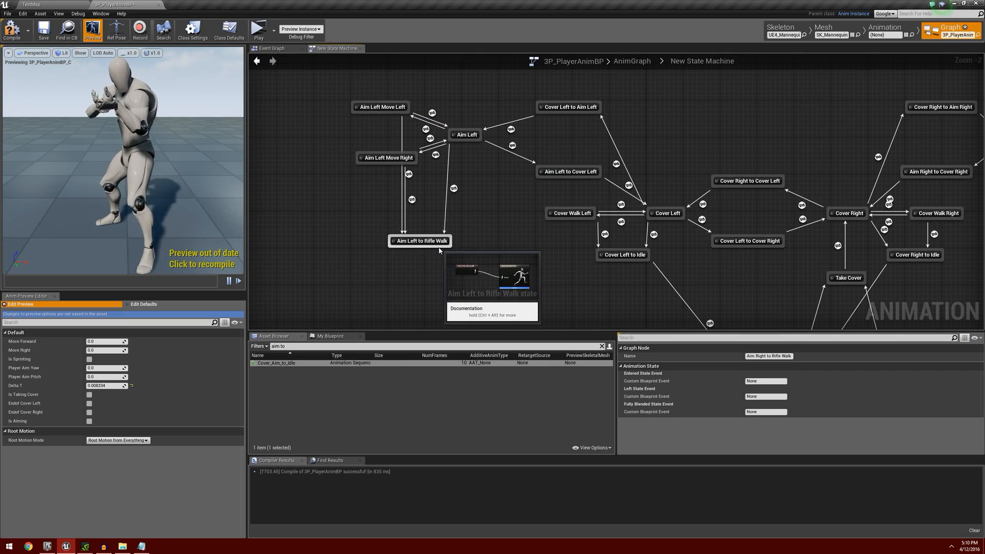
Create transitions from Aim Right, Aim Right Move Right and Aim Right Move Left into Aim Right to Rifle Walk.
right_drag(885, 280, 479, 255)
right_drag(692, 232, 580, 257)
drag(503, 146, 582, 239)
drag(576, 163, 583, 239)
drag(582, 115, 601, 238)
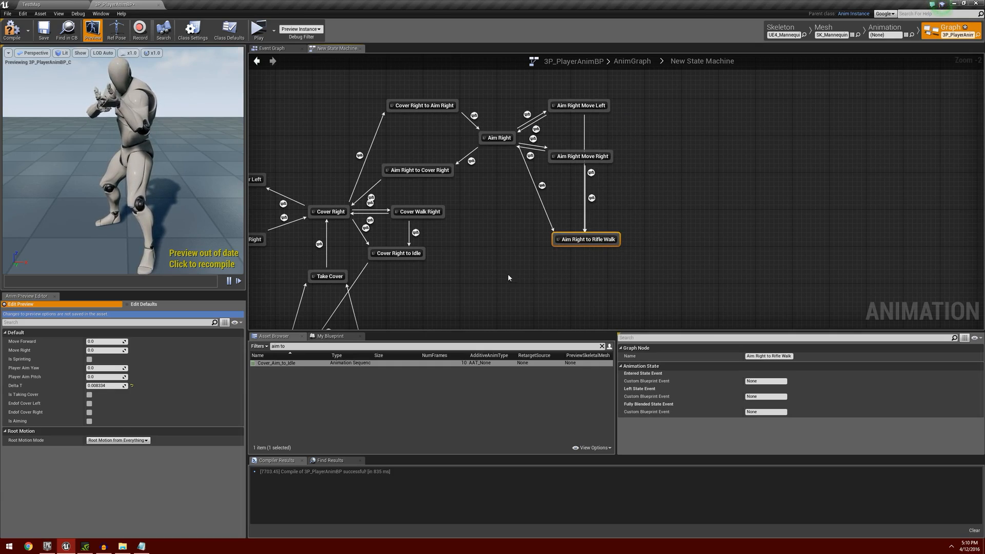
Copy the Move Forward, comparison, Is Taking Cover, NOT and OR nodes from the Cover Left to Cover Left to Idle transition rule.
right_drag(509, 278, 782, 289)
scroll(450, 270, down, 3)
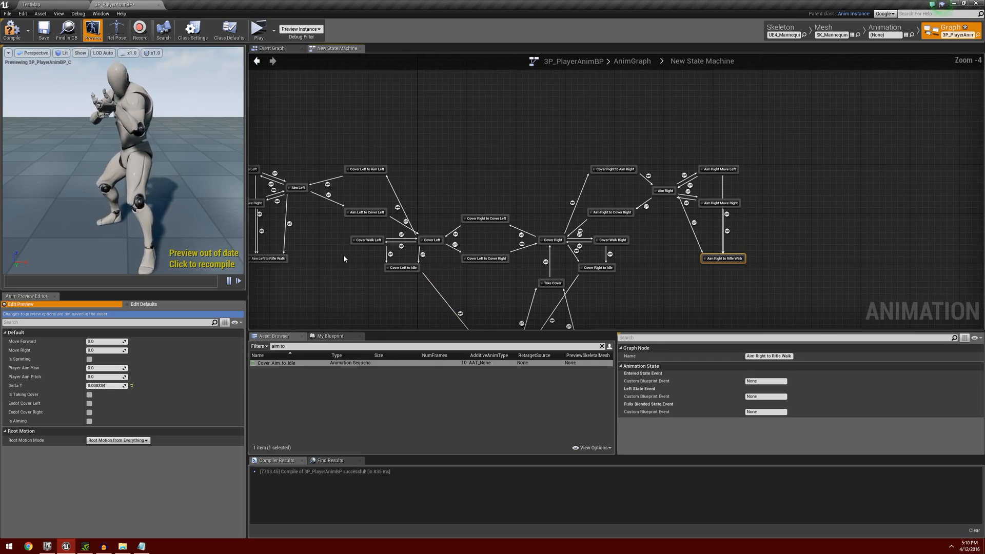
right_drag(343, 255, 506, 266)
scroll(493, 264, up, 4)
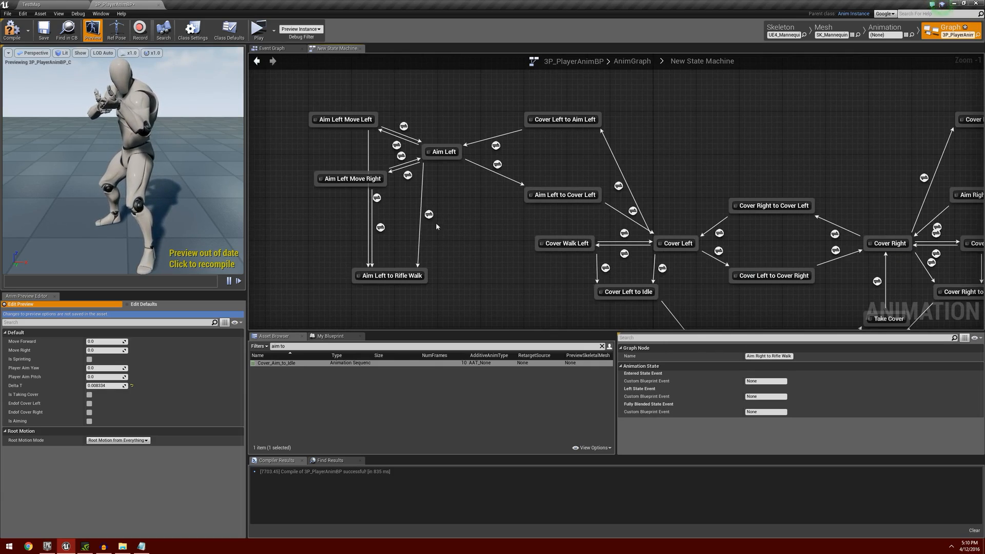
scroll(460, 243, down, 2)
right_drag(508, 270, 427, 216)
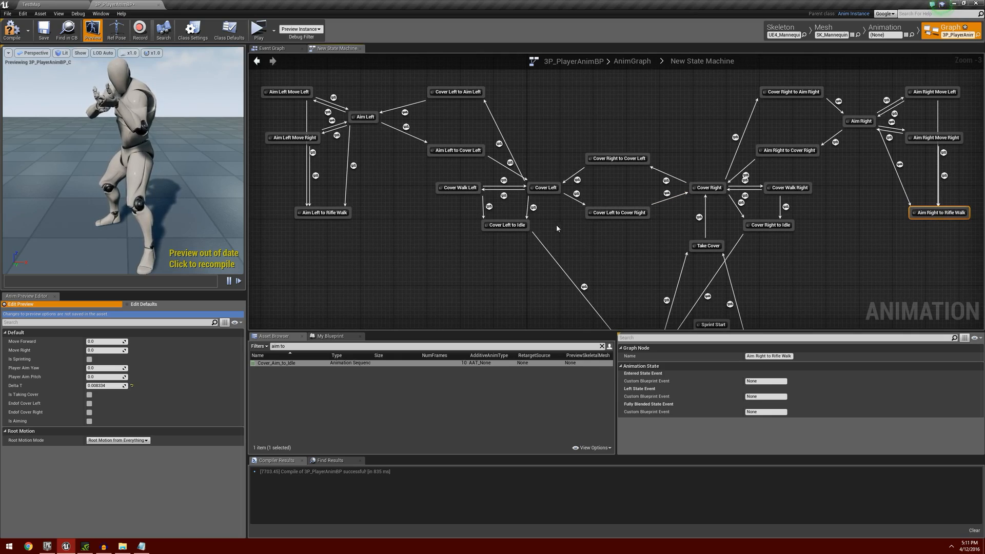
double_click(534, 208)
drag(452, 133, 706, 263)
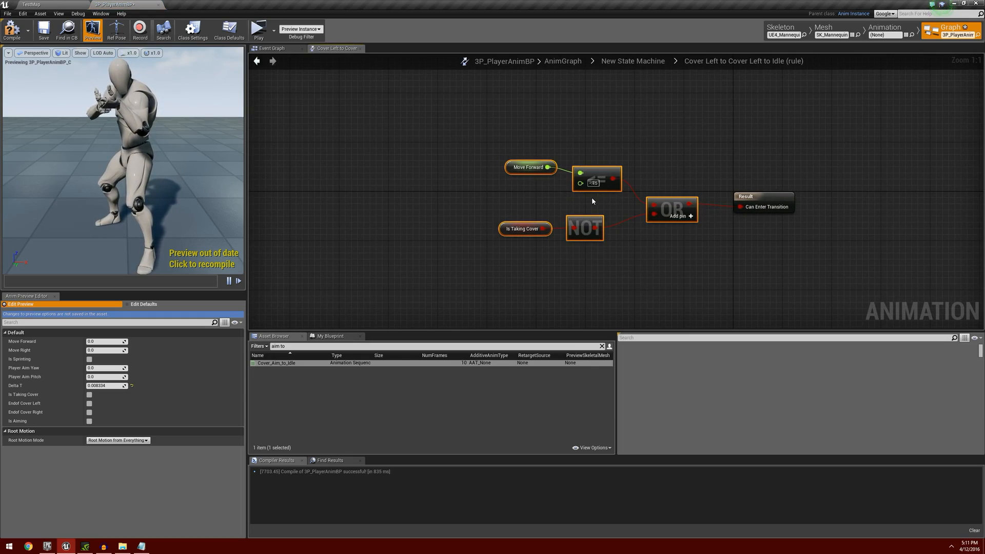
right_drag(581, 198, 513, 187)
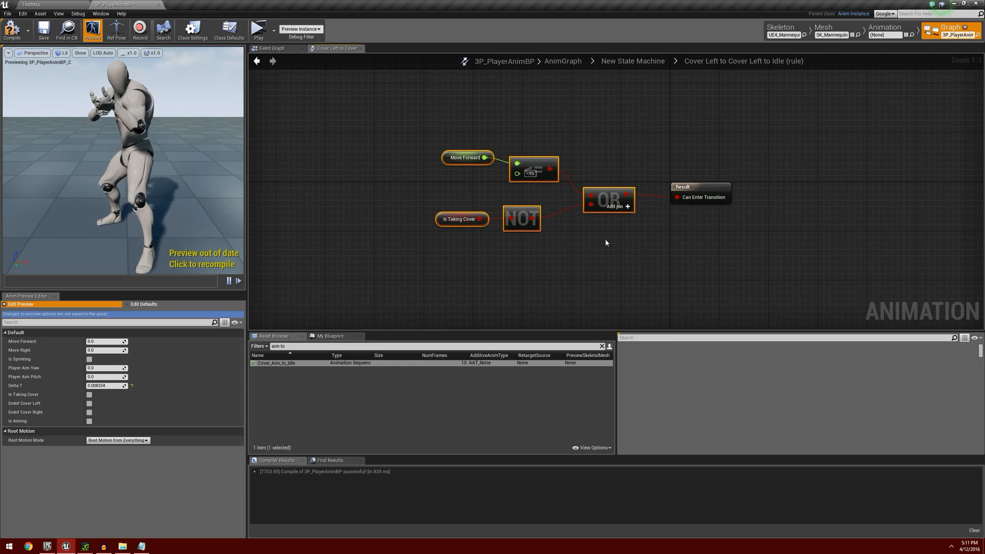
click(257, 60)
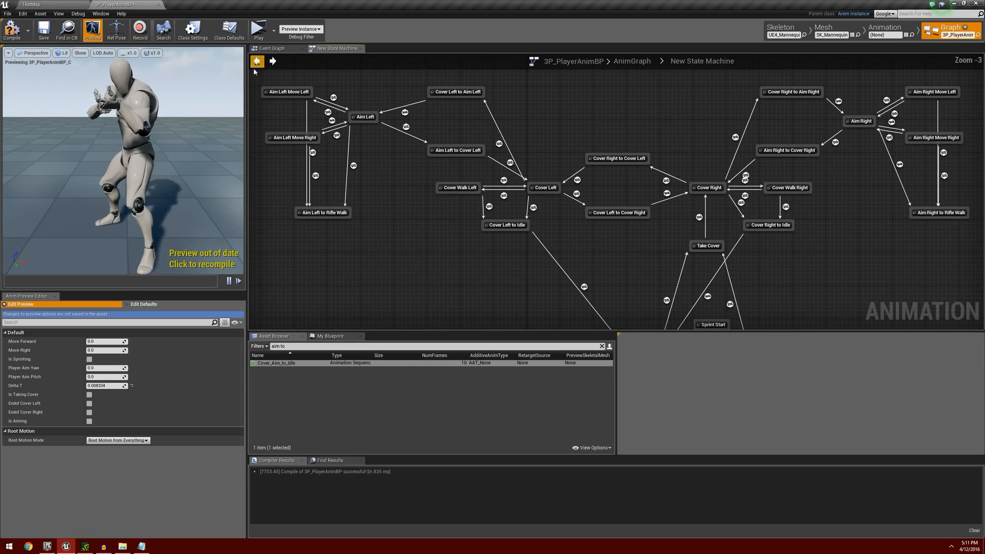
Paste the copied condition into the Aim Left Move Left to Aim Left to Rifle Walk rule and connect OR to Can Enter Transition.
right_drag(353, 183, 463, 208)
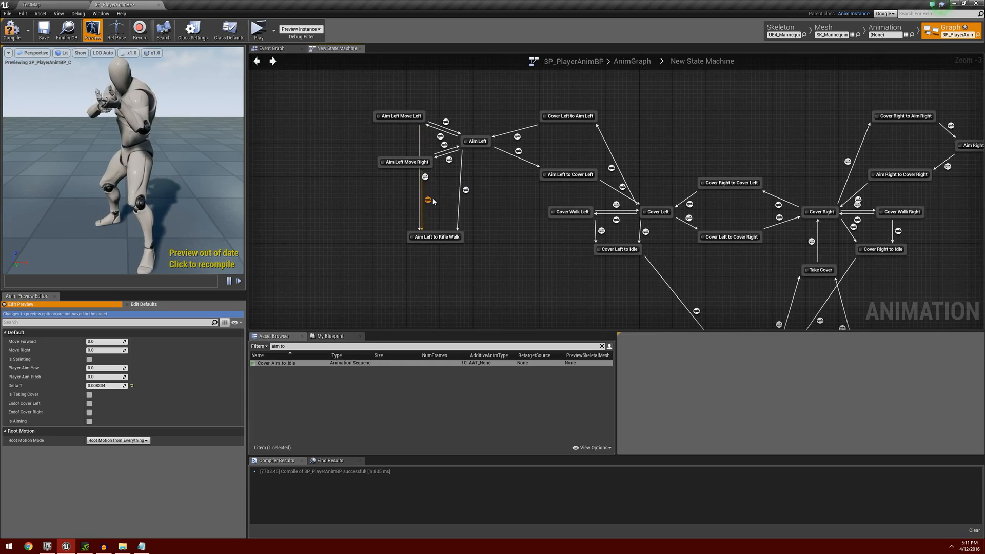
double_click(425, 177)
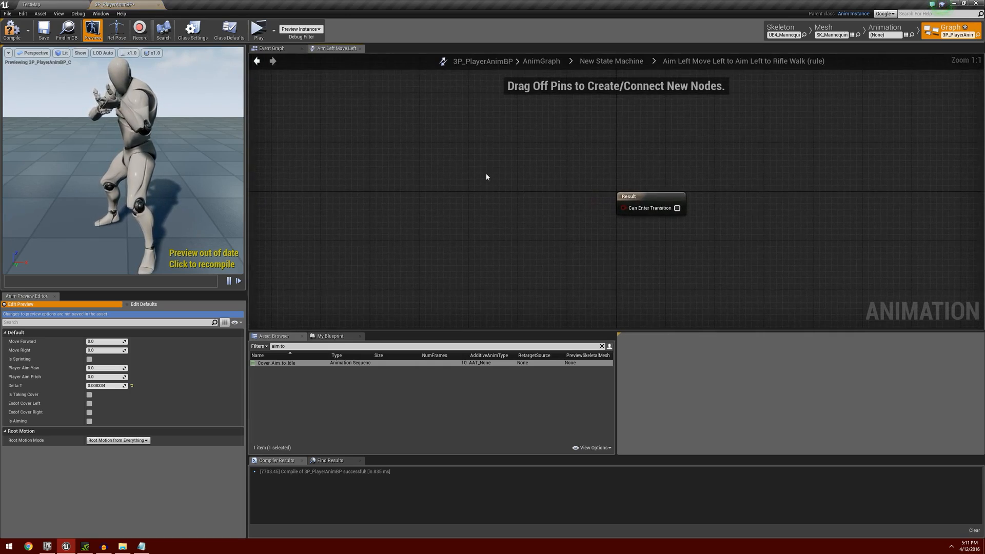
key(ctrl+v)
drag(638, 190, 676, 199)
click(257, 61)
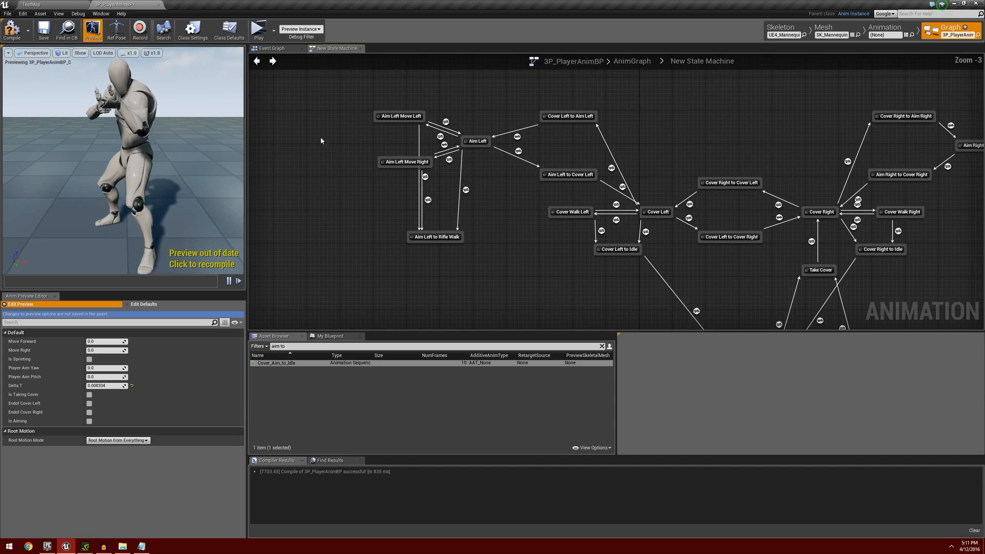
Paste the same condition into the Aim Left Move Right to Aim Left to Rifle Walk rule and connect it to the result.
double_click(428, 201)
key(ctrl+v)
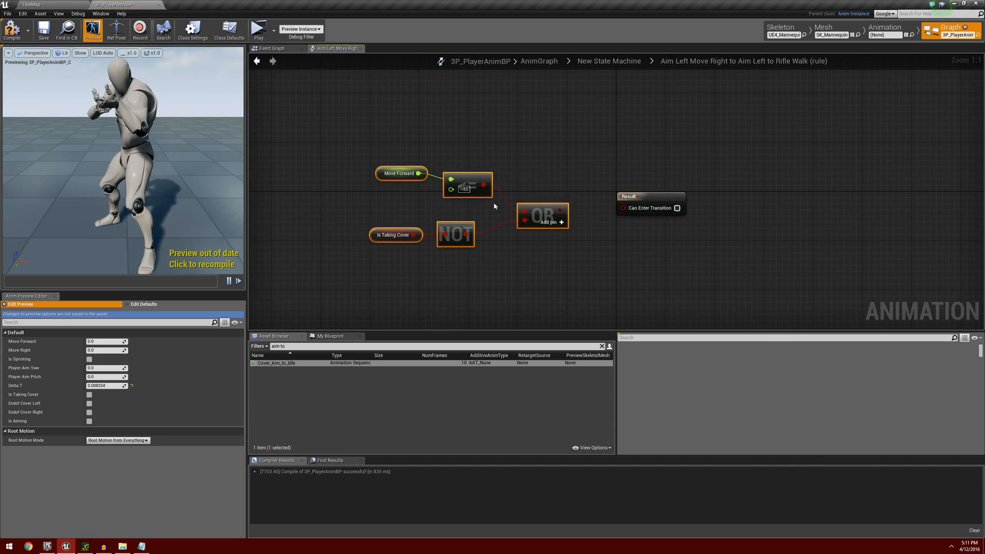
drag(559, 210, 624, 208)
click(257, 60)
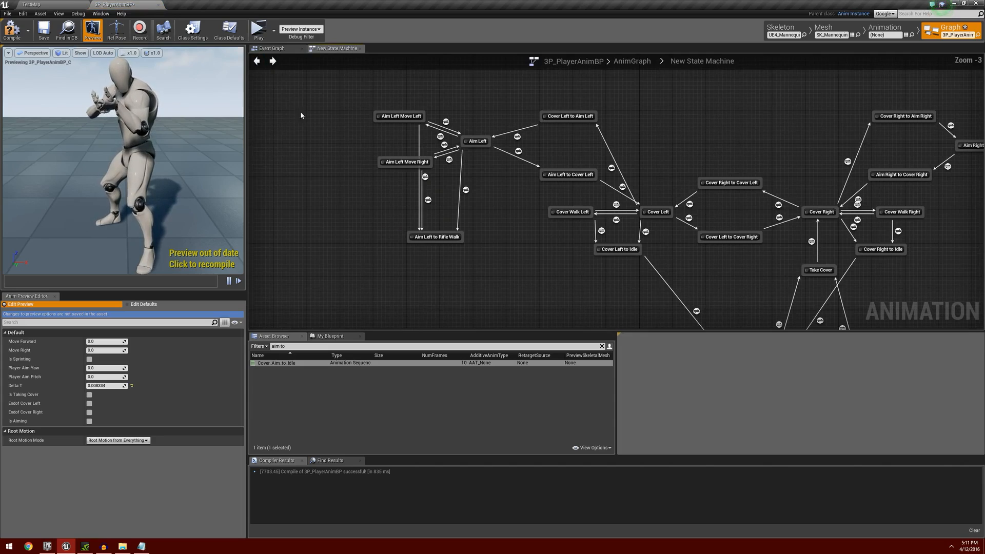
Paste the condition nodes into the Aim Left to Aim Left to Rifle Walk rule and wire OR to Can Enter Transition.
double_click(467, 190)
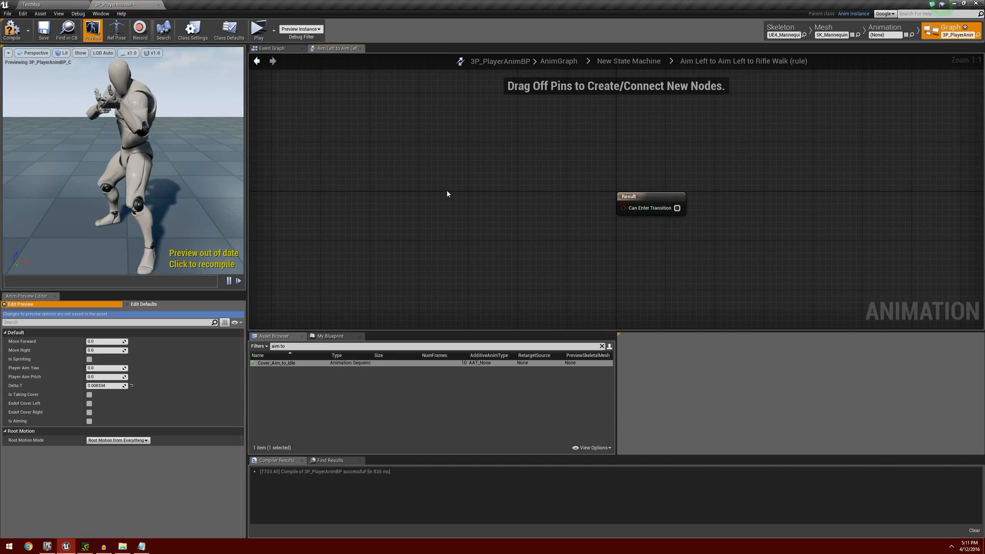
key(ctrl+v)
drag(578, 205, 624, 208)
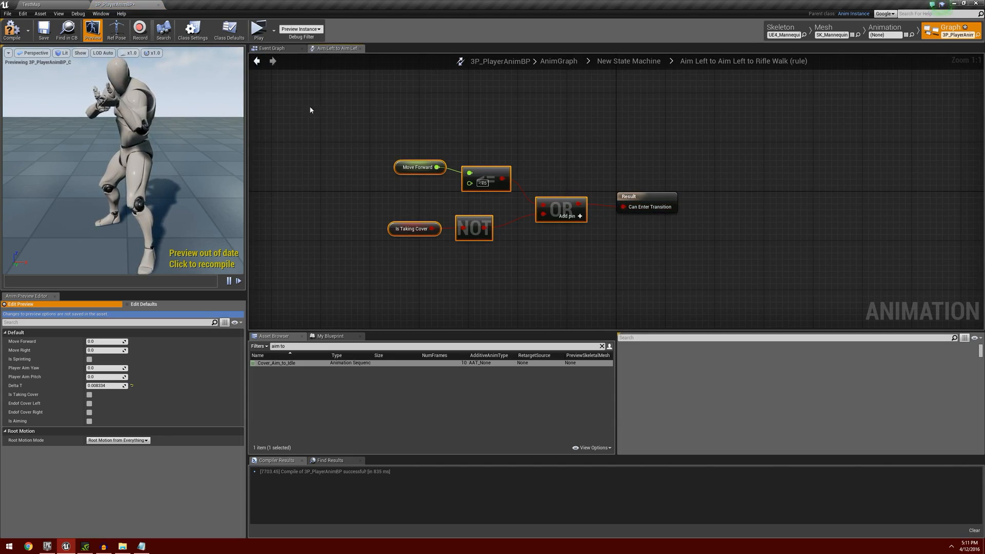
click(258, 61)
Paste the condition into the Aim Right to Aim Right to Rifle Walk rule and connect its OR output to the result.
scroll(505, 214, up, 4)
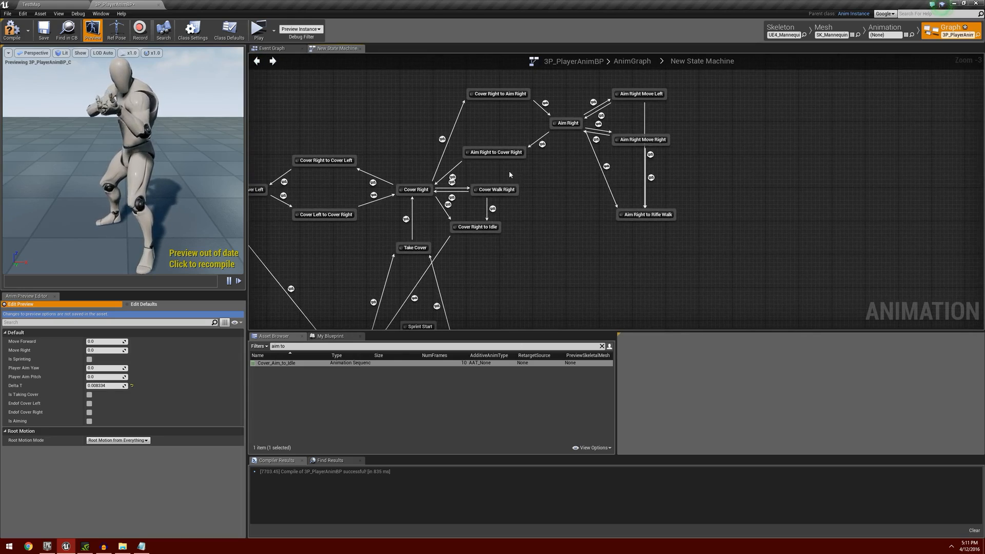
scroll(503, 225, up, 2)
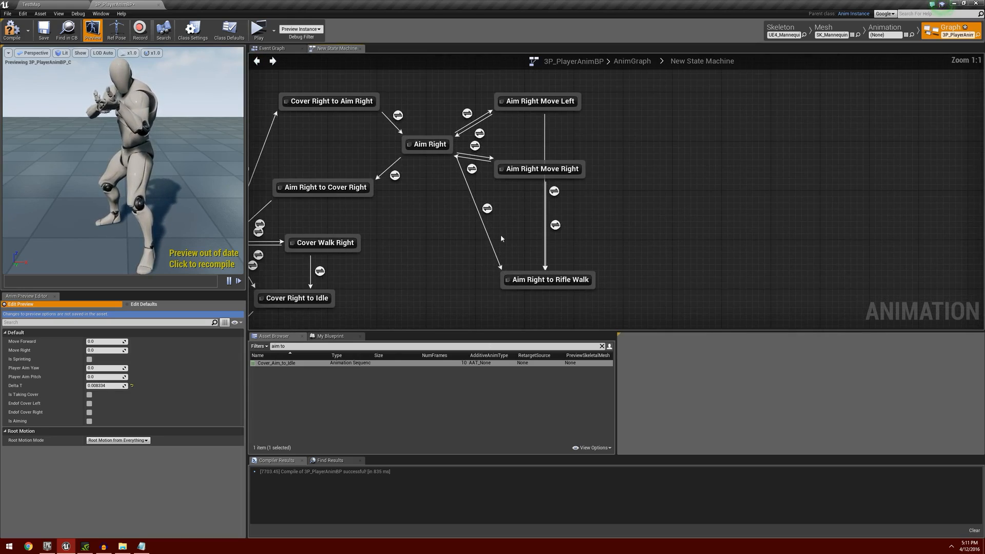
double_click(485, 209)
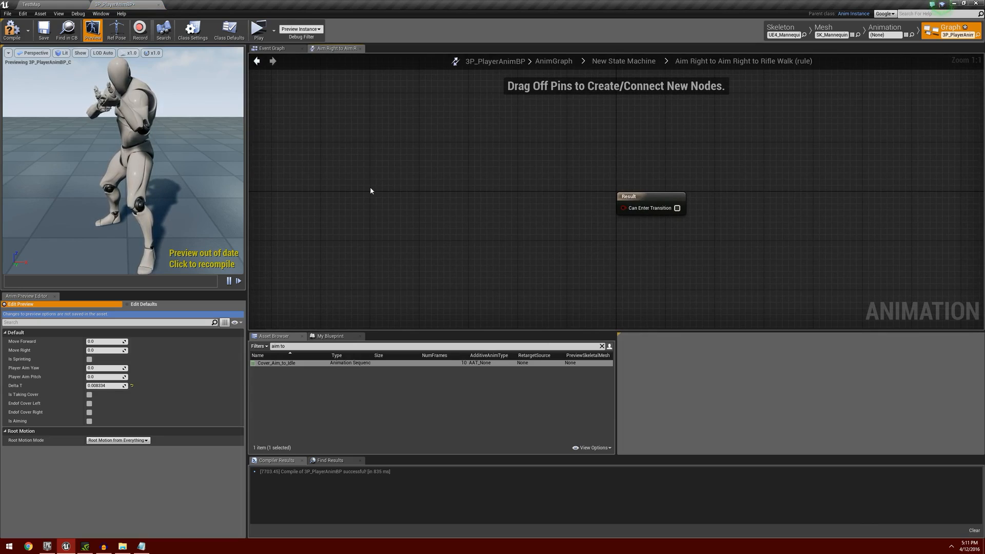
drag(499, 198, 624, 207)
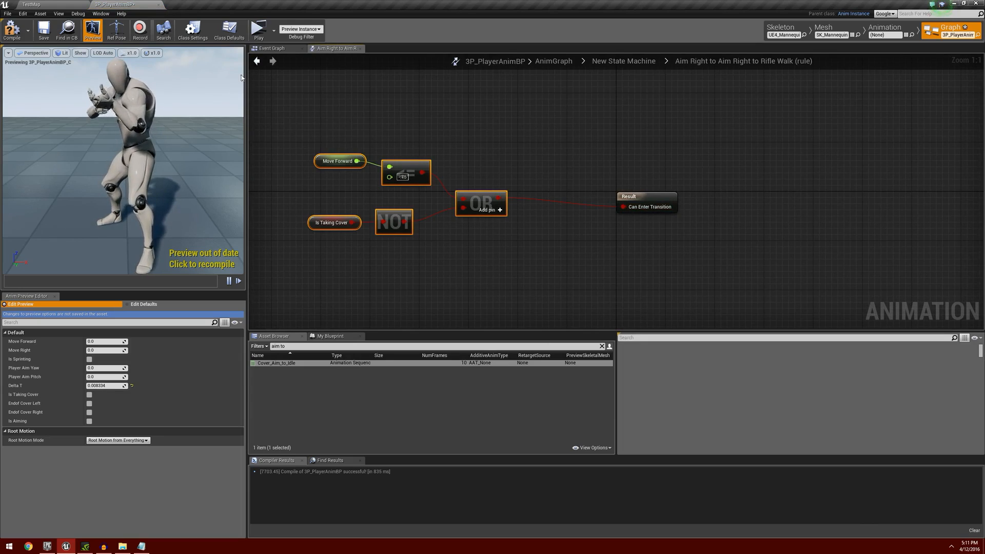
click(258, 61)
Paste the copied condition into the Aim Right Move Left to Aim Right to Rifle Walk rule and connect OR to Can Enter Transition.
double_click(545, 196)
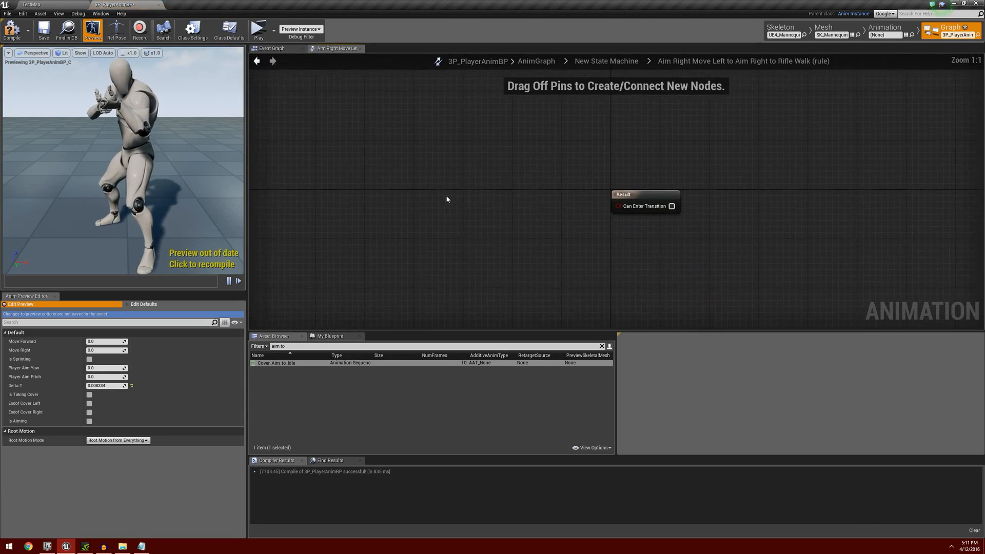
key(ctrl+v)
drag(566, 204, 623, 207)
click(257, 61)
Paste the condition nodes into the Aim Right Move Right to Aim Right to Rifle Walk rule and wire OR to the result.
double_click(549, 224)
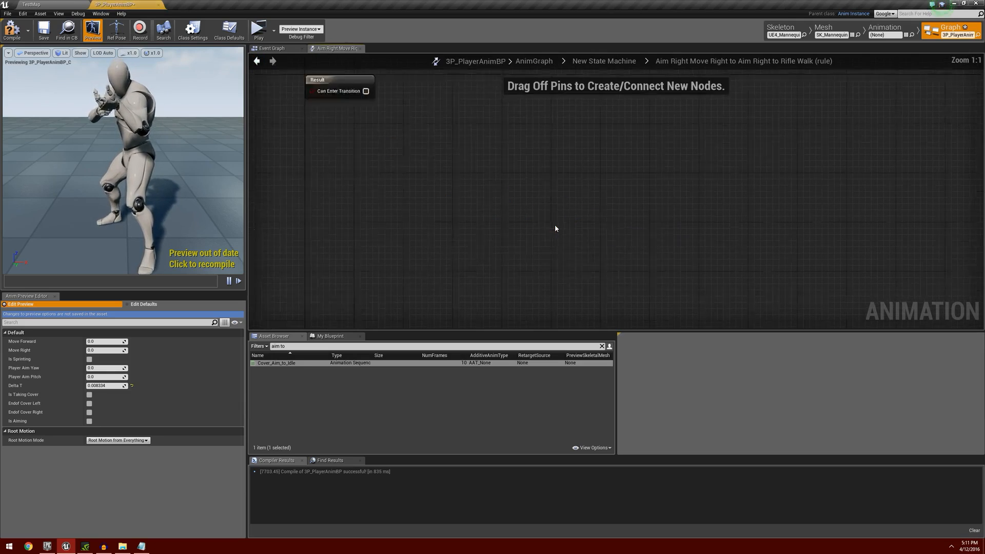
key(ctrl+v)
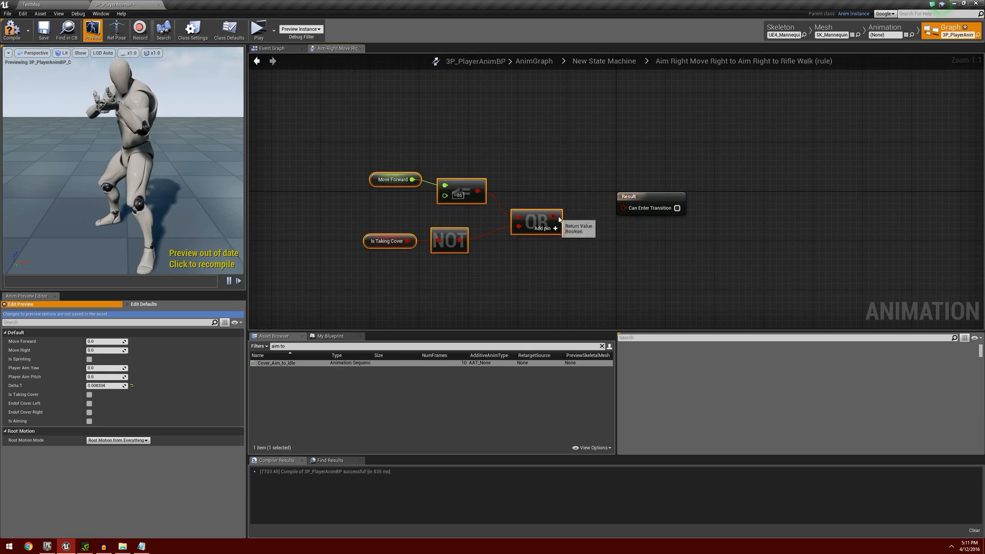
drag(590, 209, 577, 216)
drag(578, 211, 623, 206)
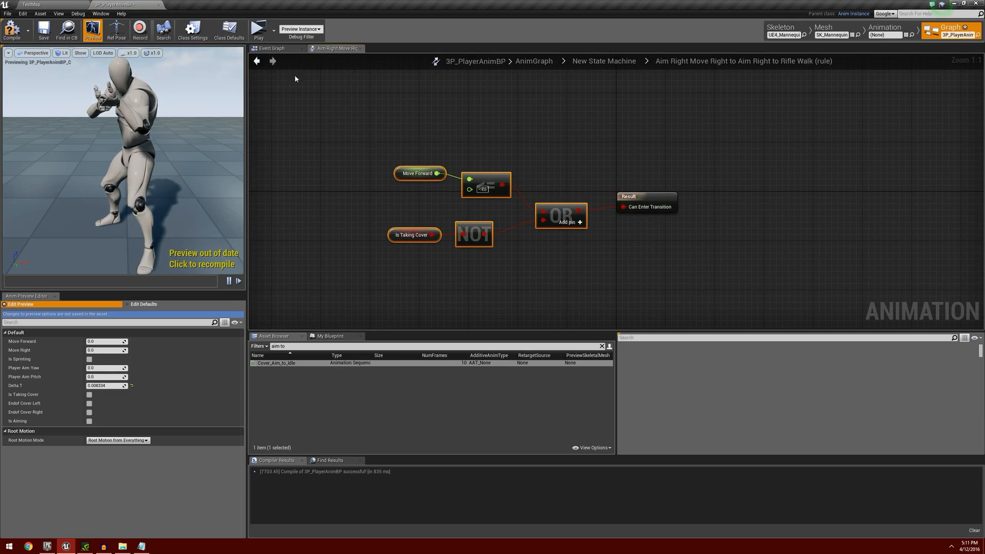
click(257, 64)
Create transitions from the Aim Left to Rifle Walk and Aim Right to Rifle Walk states into the Rifle Walk state.
scroll(372, 226, down, 4)
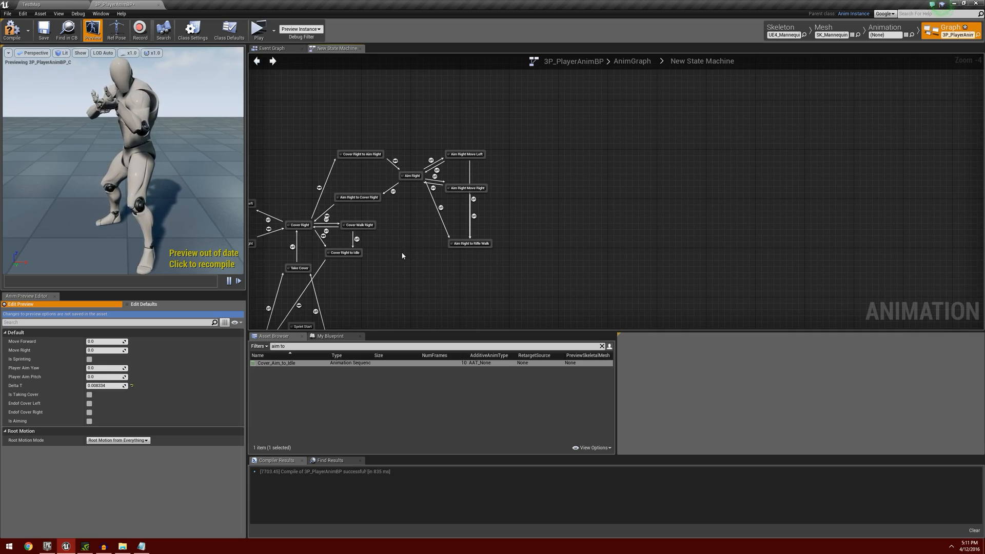
right_drag(403, 256, 697, 211)
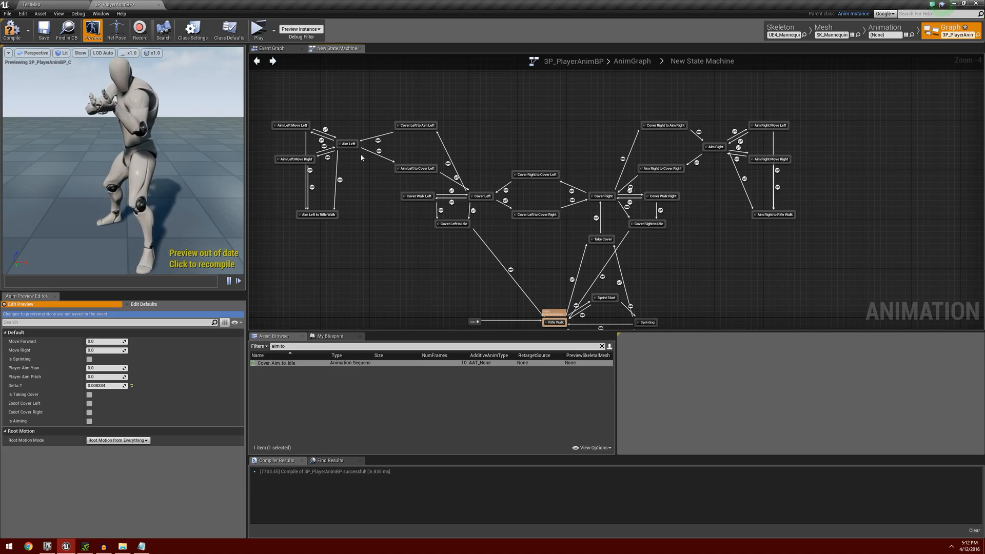
right_drag(433, 279, 438, 197)
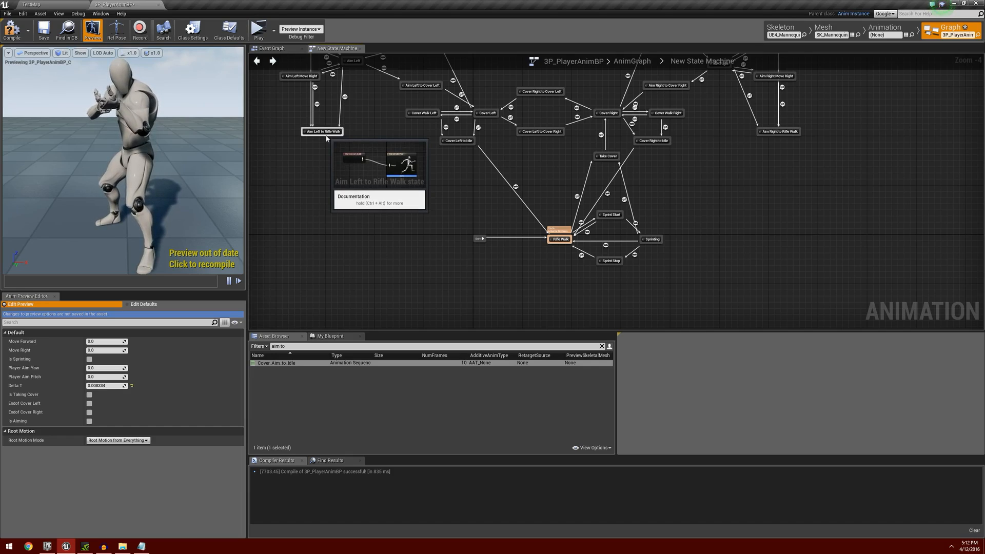
drag(326, 138, 551, 240)
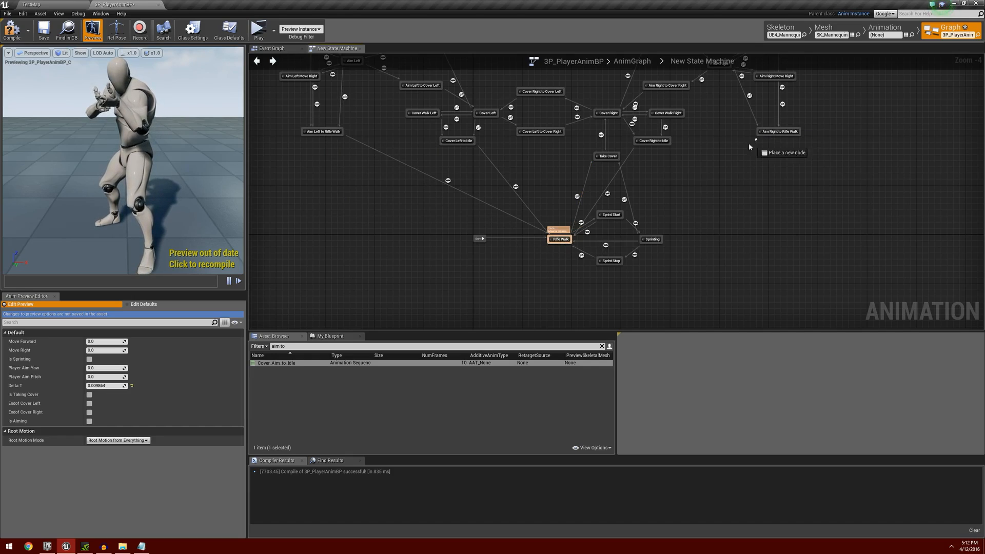
drag(757, 136, 570, 239)
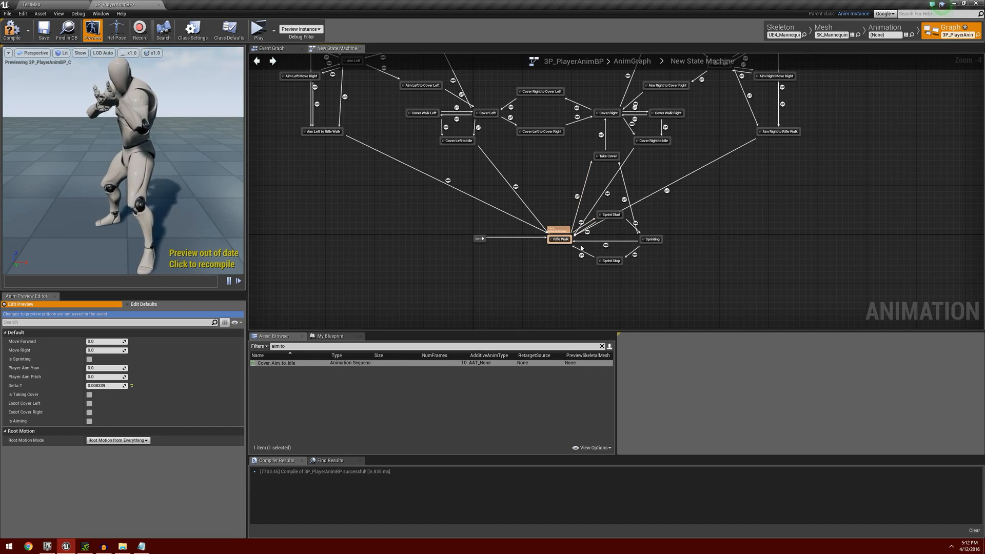
Add a Time Remaining (ratio) node for Cover_Aim_to_Idle in the Aim Left to Rifle Walk to Rifle Walk rule.
scroll(380, 201, up, 4)
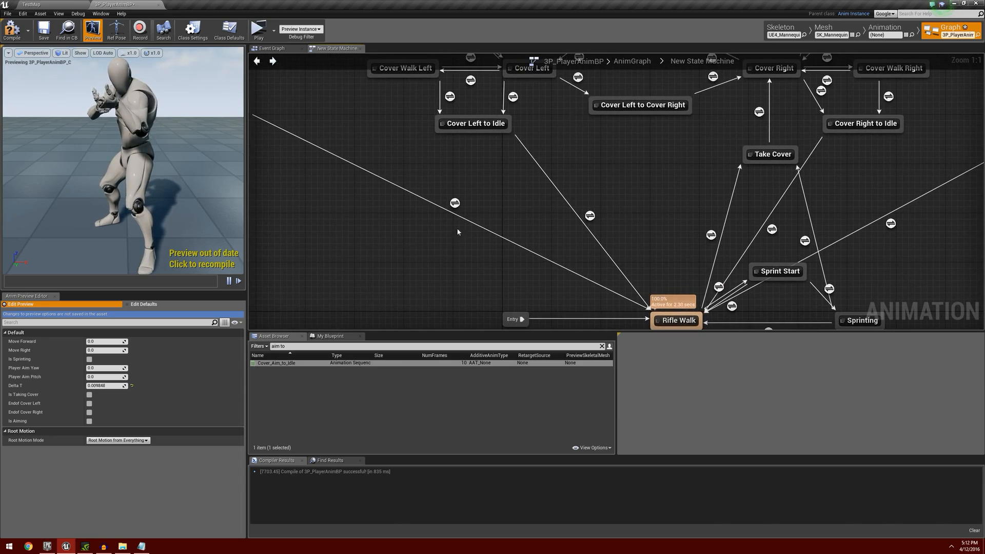
right_drag(432, 258, 575, 255)
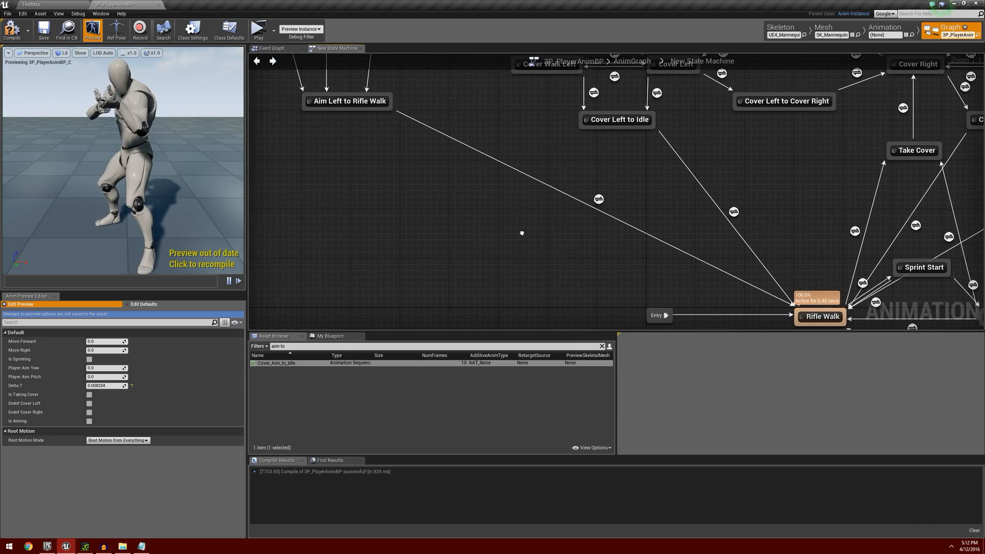
right_drag(522, 231, 430, 220)
double_click(512, 189)
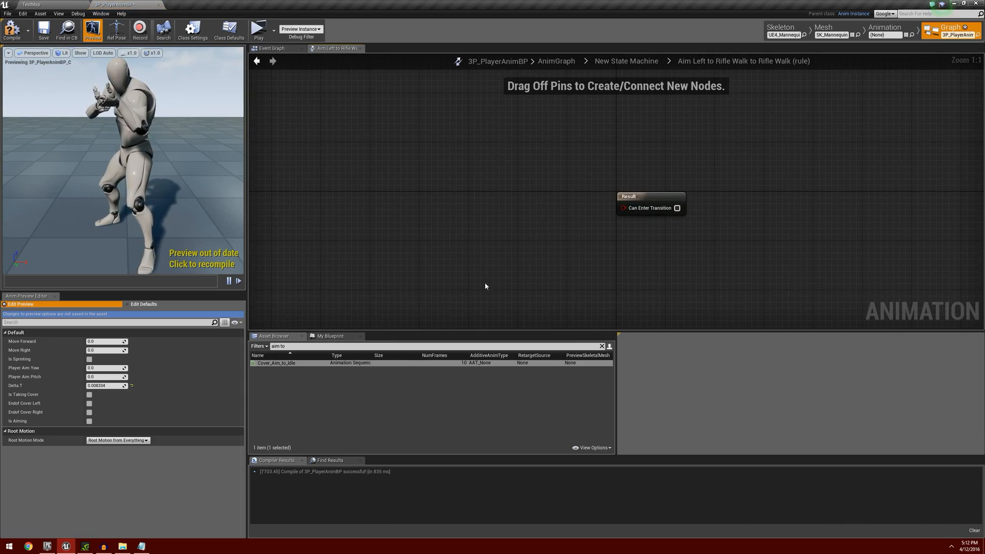
right_click(331, 167)
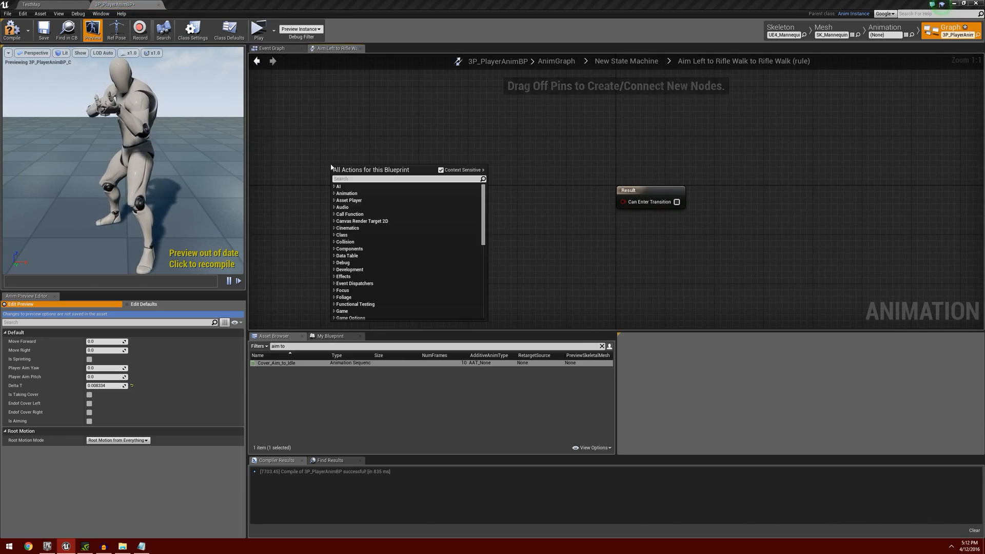
text(ratio)
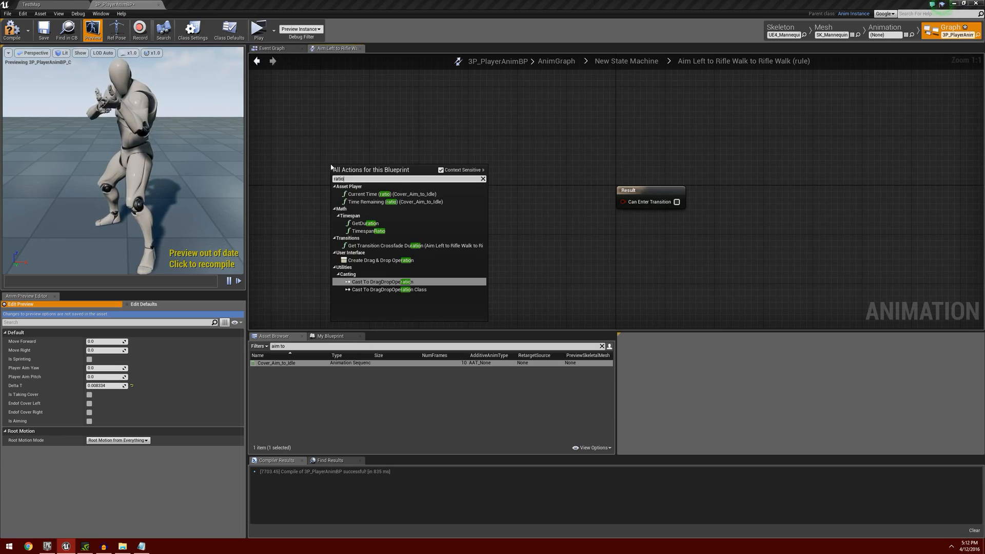
click(395, 202)
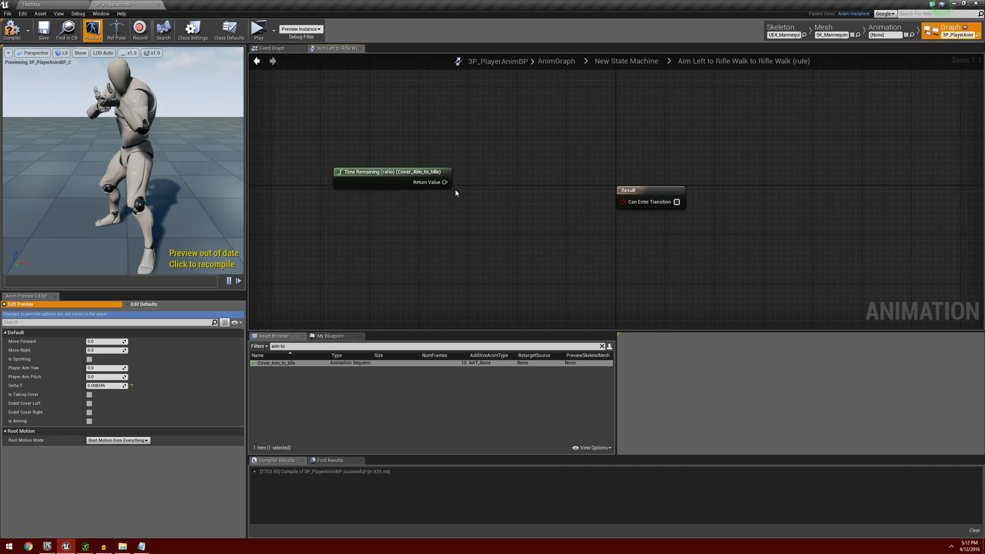
Compare the remaining time ratio with a less-than node set to .9 and connect its output to Can Enter Transition.
drag(445, 182, 500, 203)
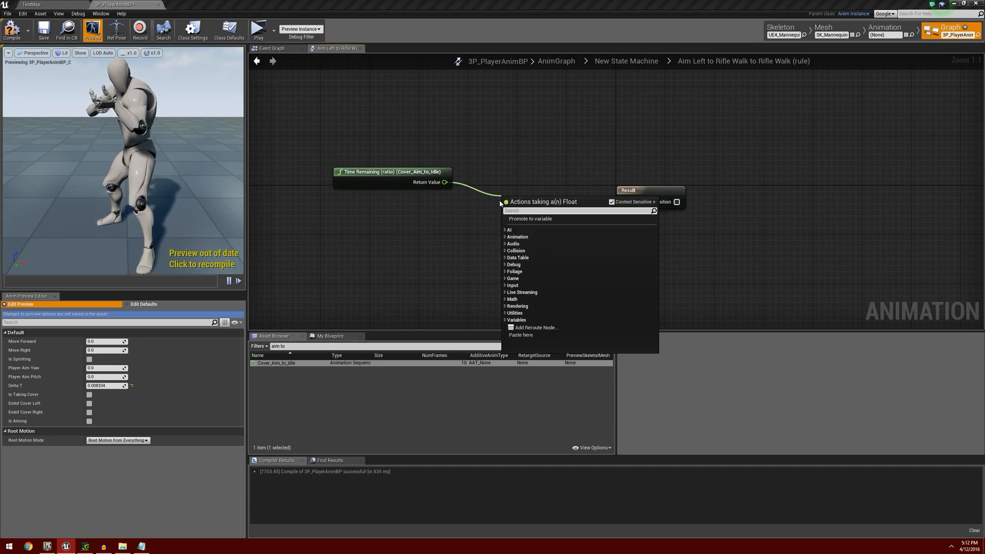
text(<)
key(Return)
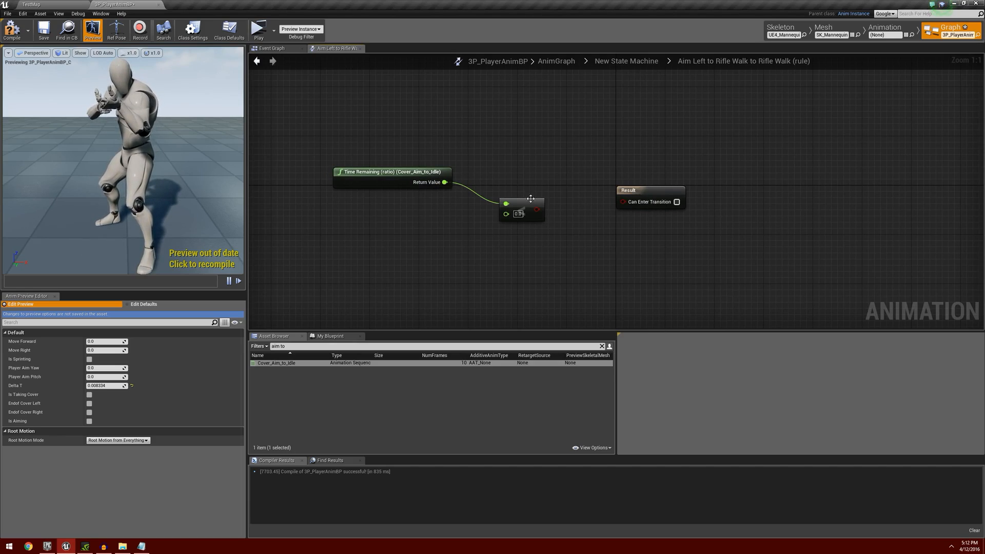
drag(537, 209, 637, 206)
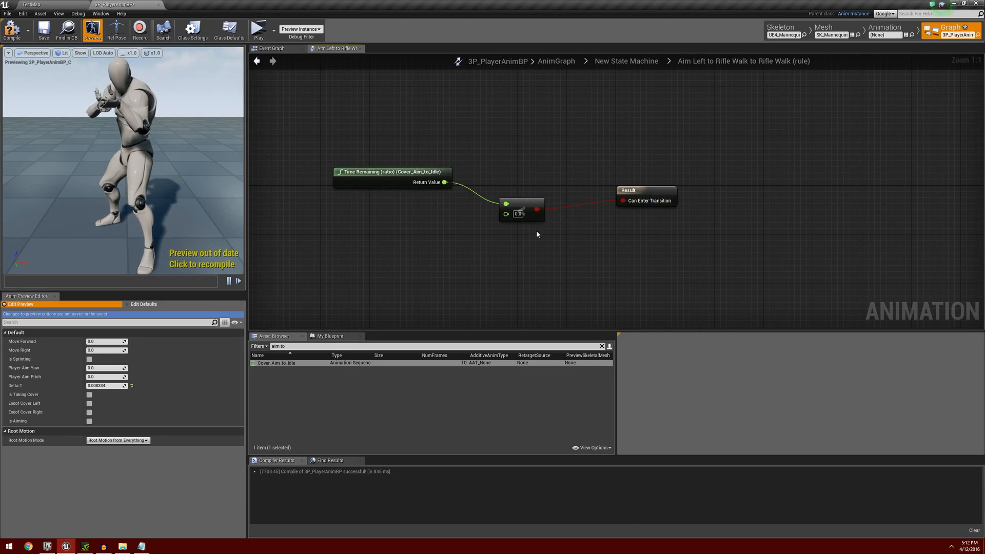
click(518, 214)
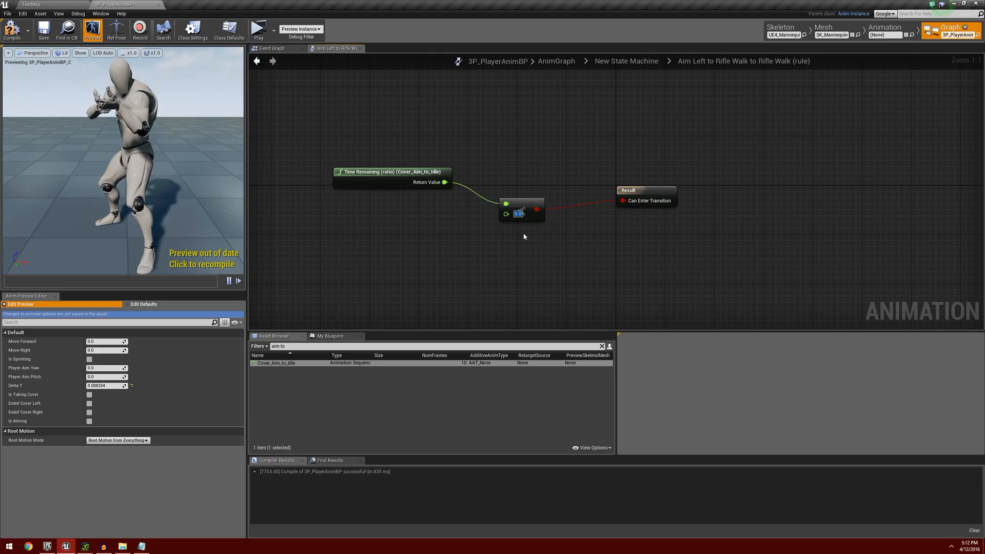
text(.9)
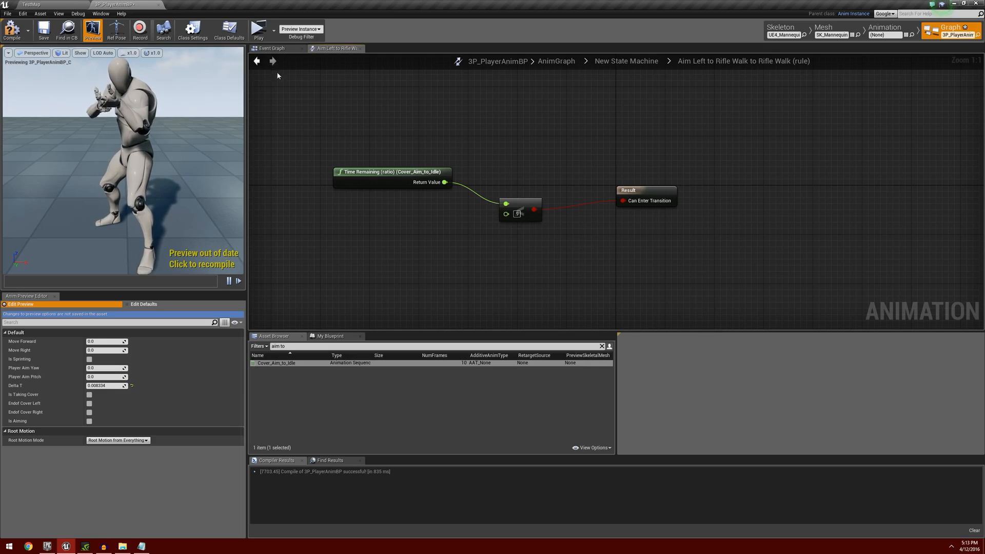
click(256, 61)
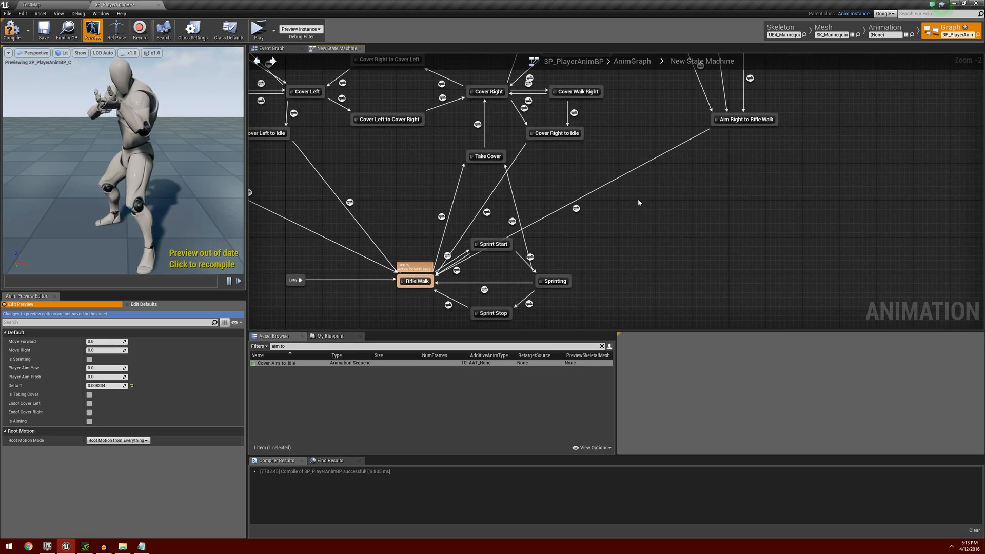
Add a Time Remaining (ratio) node for Cover_Aim_to_Idle in the Aim Right to Rifle Walk to Rifle Walk rule.
double_click(575, 210)
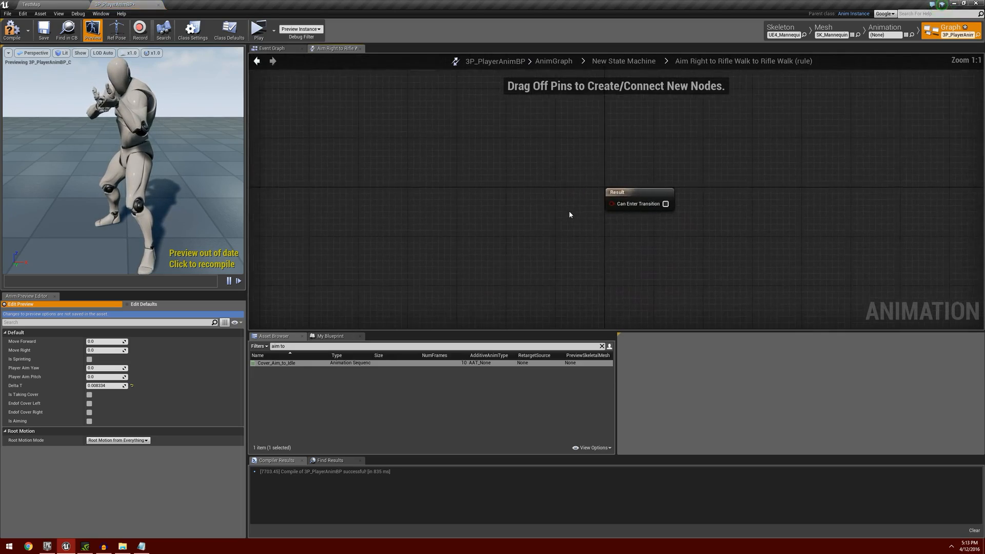
right_click(364, 191)
text(ratio)
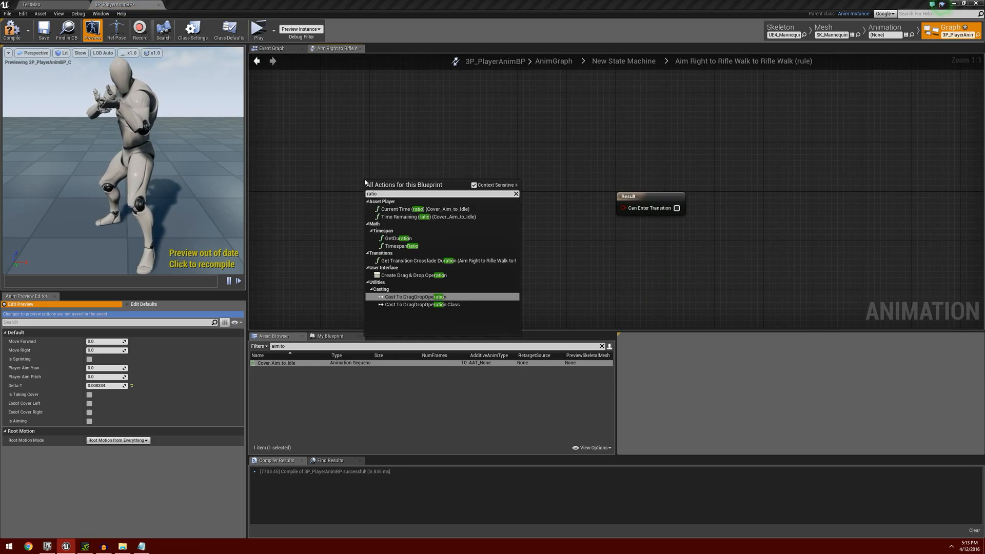
click(428, 216)
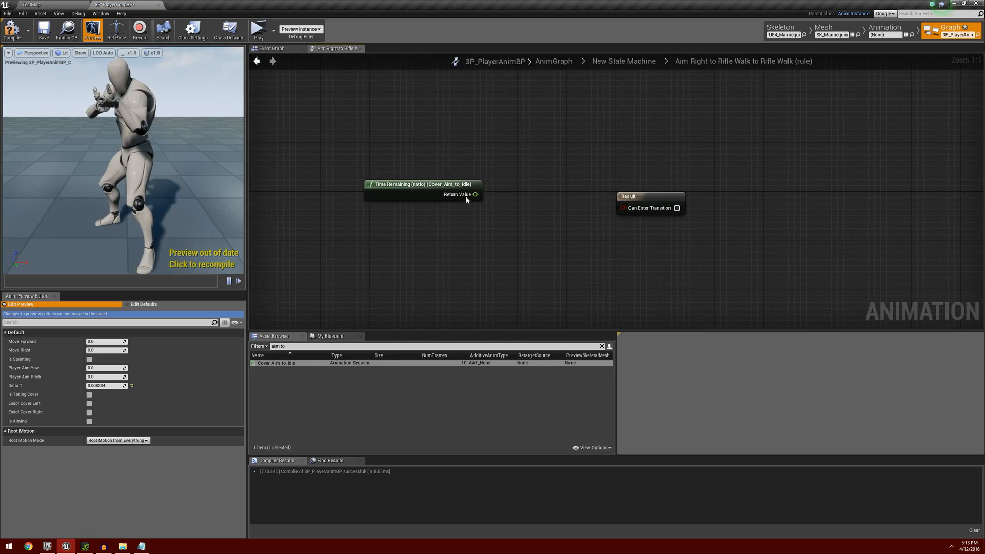
drag(476, 194, 512, 209)
text(>)
key(Return)
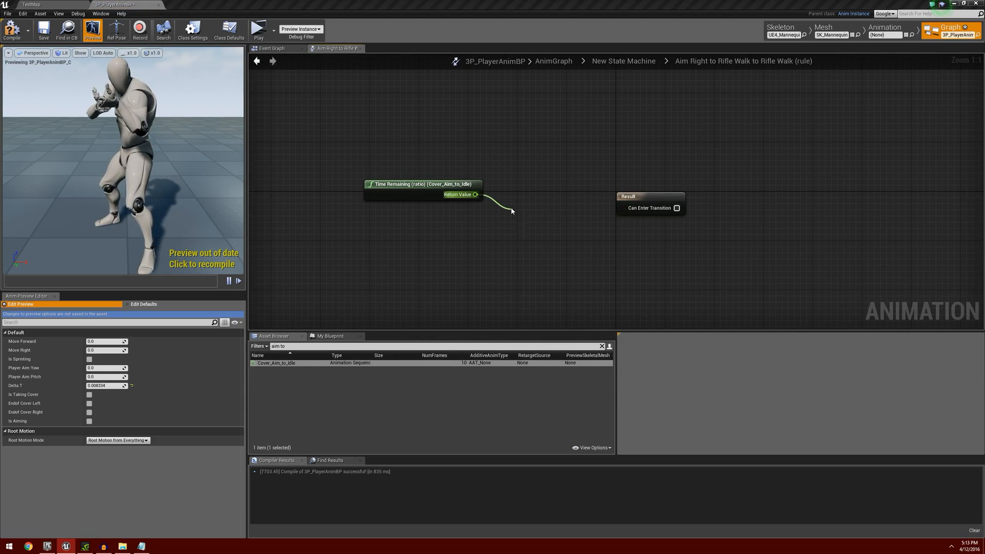
click(531, 225)
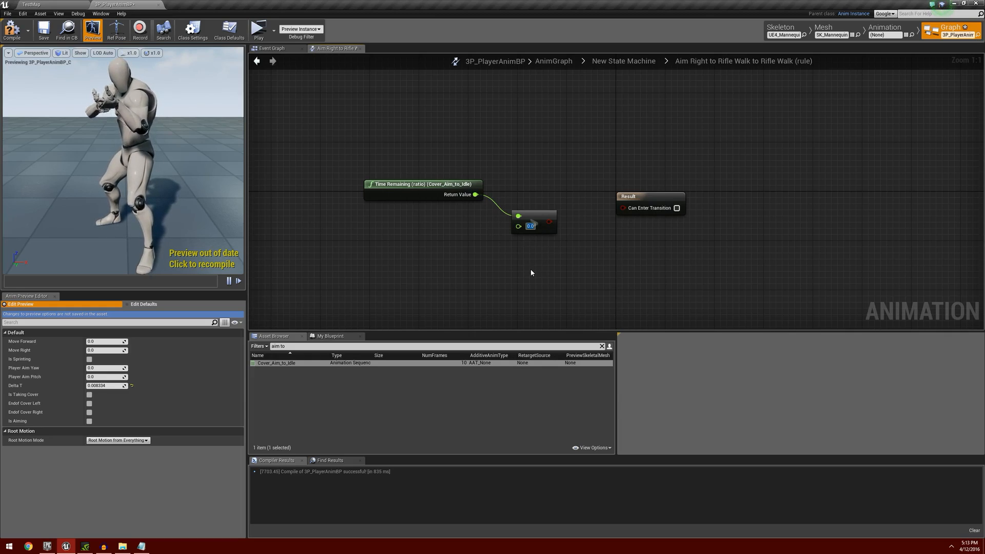
click(537, 220)
key(Delete)
Feed the Aim Right exit rule's time ratio into a less-than node set to .9 and connect it to Can Enter Transition.
drag(483, 199, 533, 217)
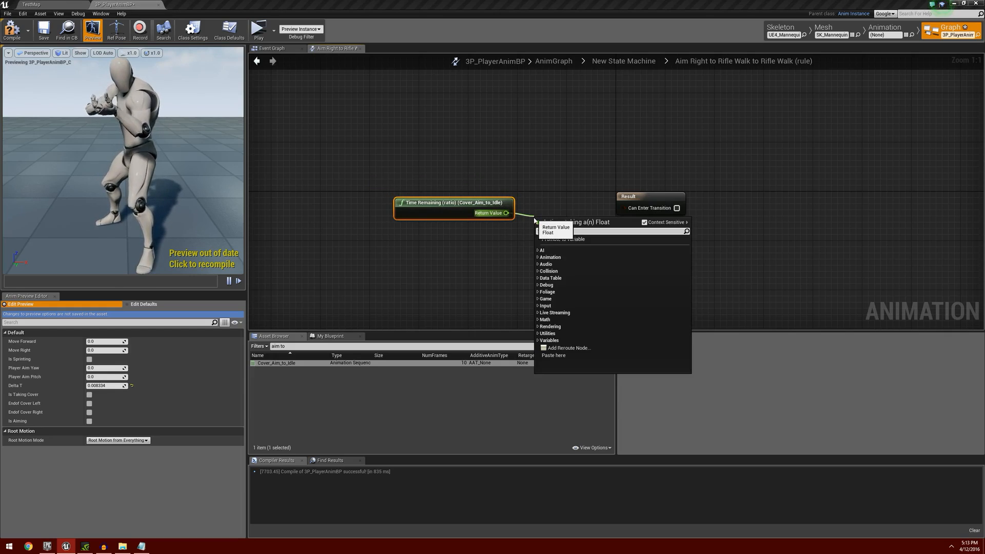
text(<)
key(Return)
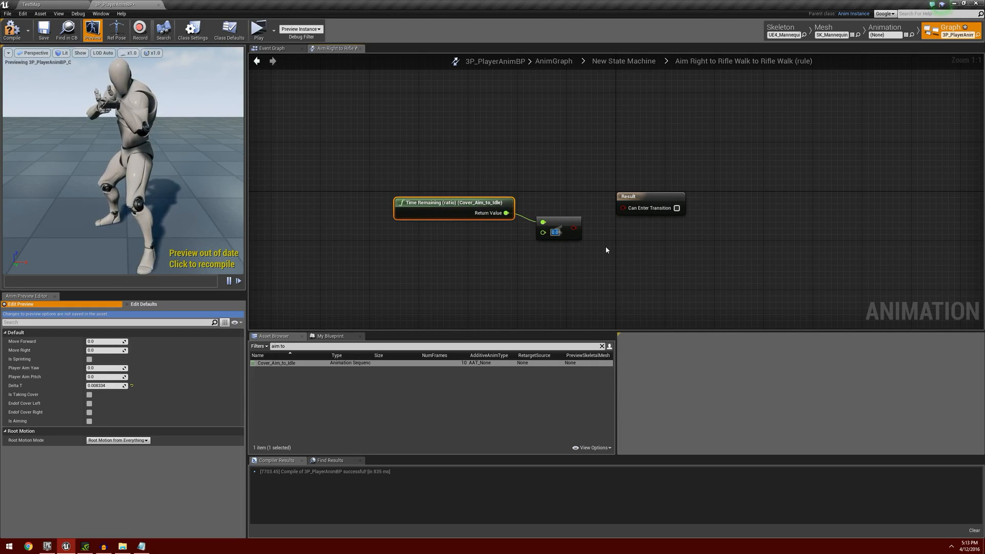
text(.9)
click(606, 219)
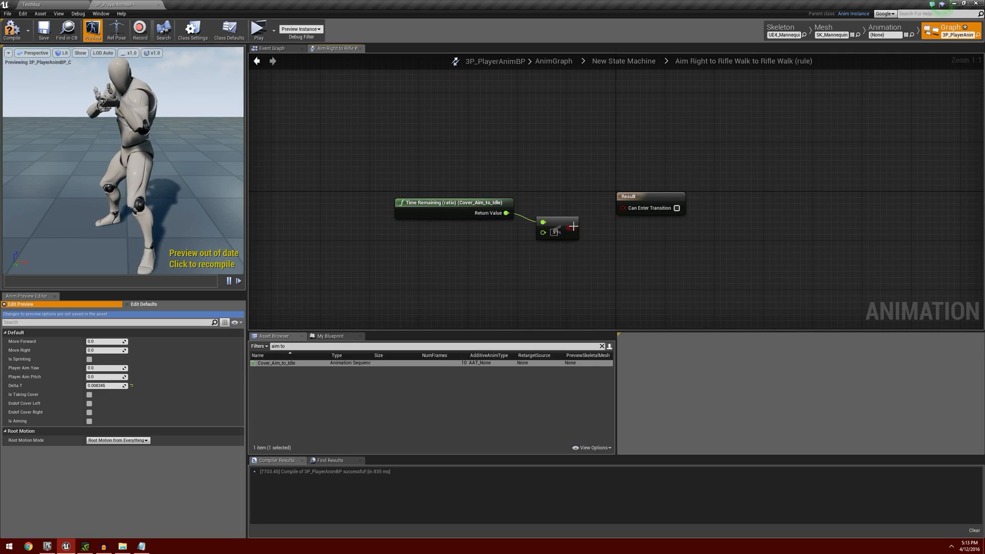
drag(571, 228, 622, 208)
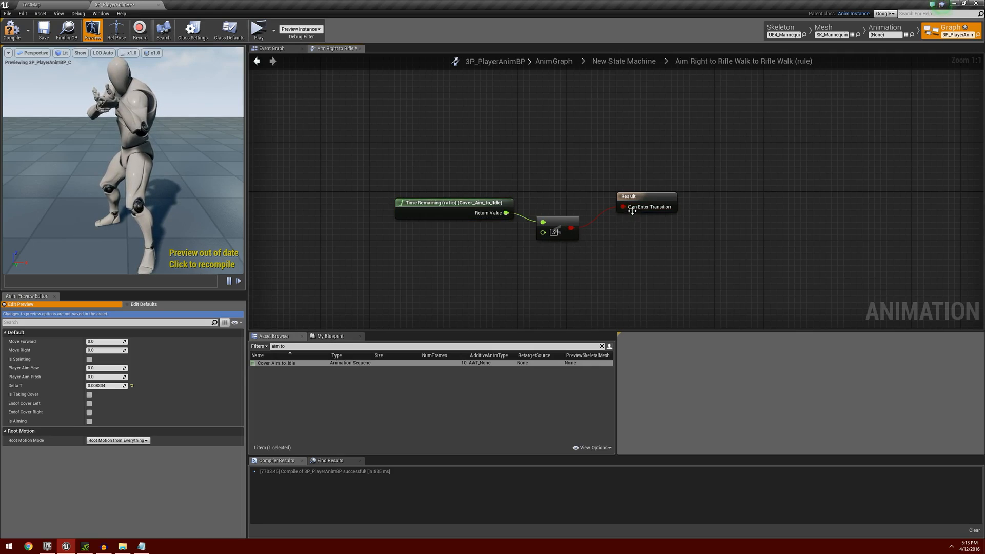
click(256, 61)
Compile and save the 3P_PlayerAnimBP animation blueprint.
scroll(436, 210, down, 3)
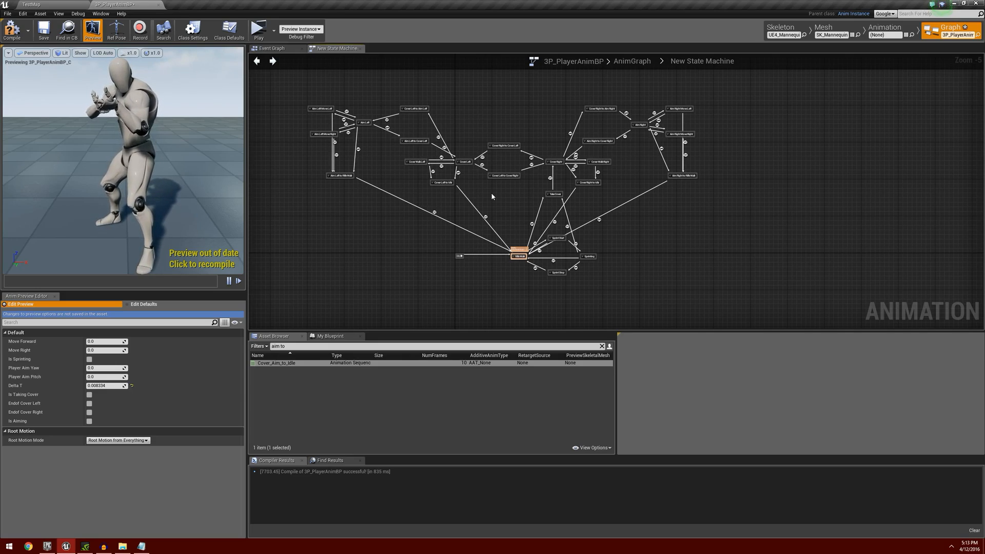
click(44, 29)
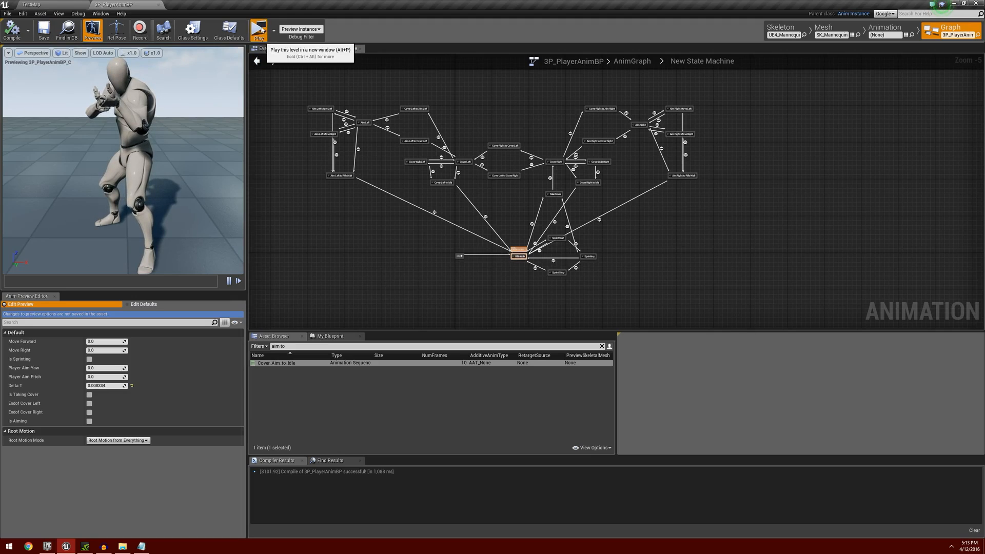
Play the level in a new window and test the character entering cover at the low wall and leaving it.
click(259, 29)
key(w)
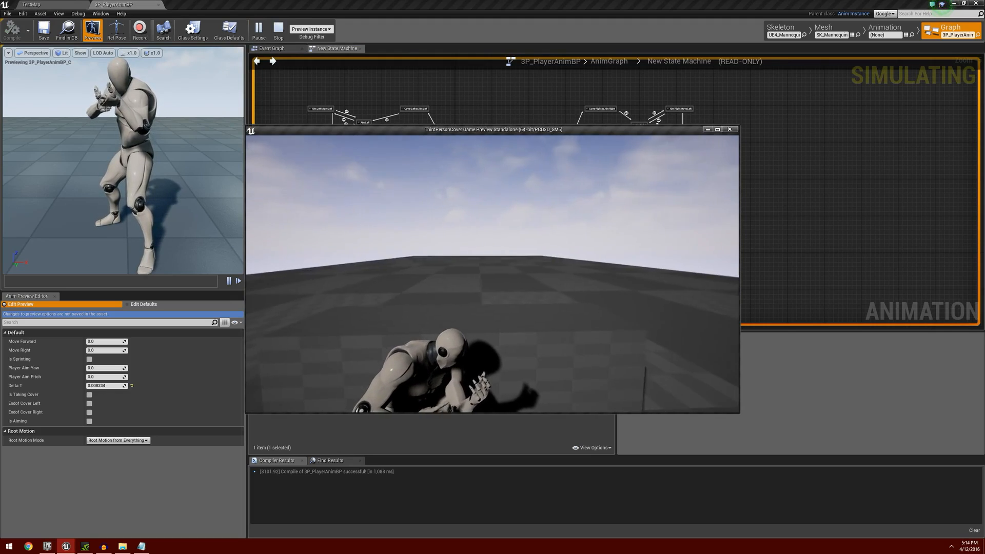
key(c)
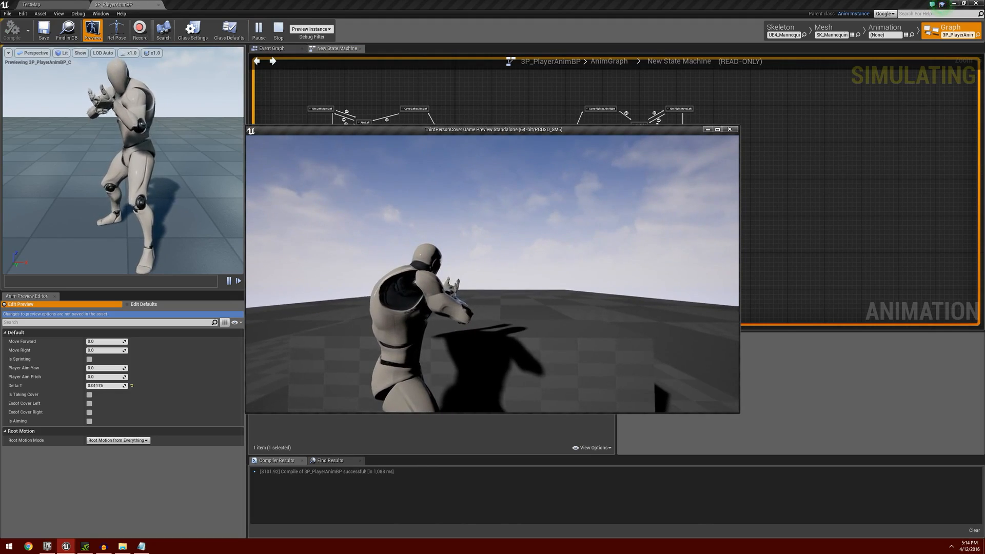
key(s)
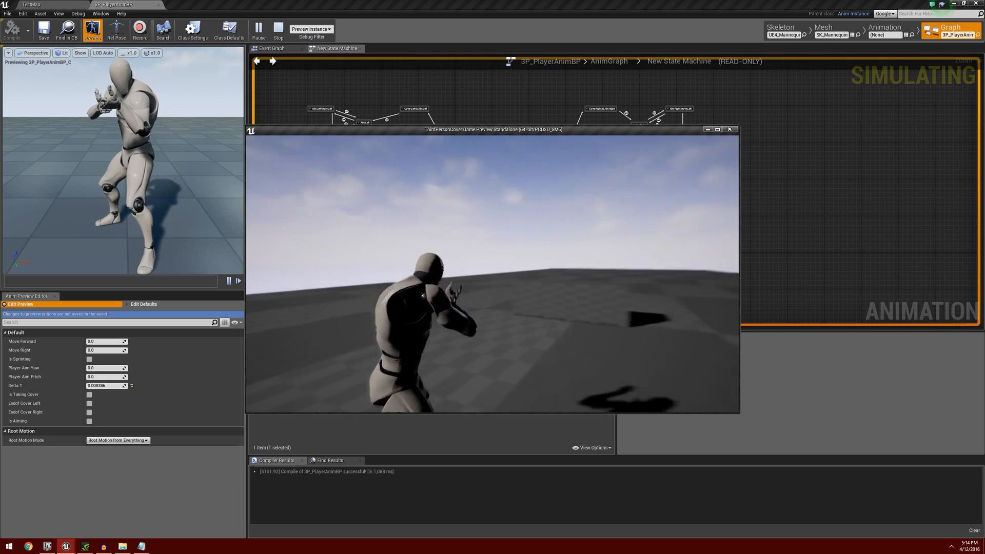
Put the character back into cover, test facing both directions along the wall, and back out of cover.
key(w)
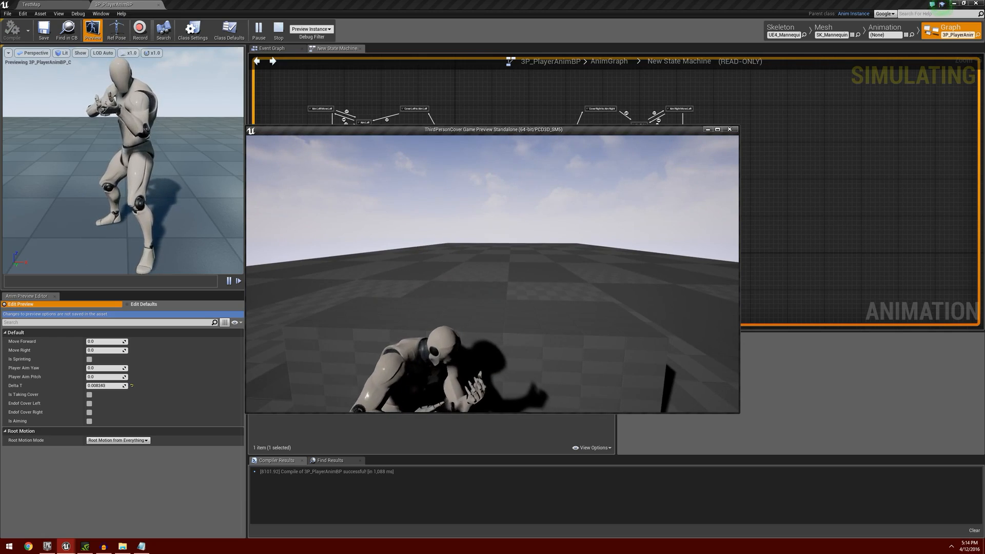
key(q)
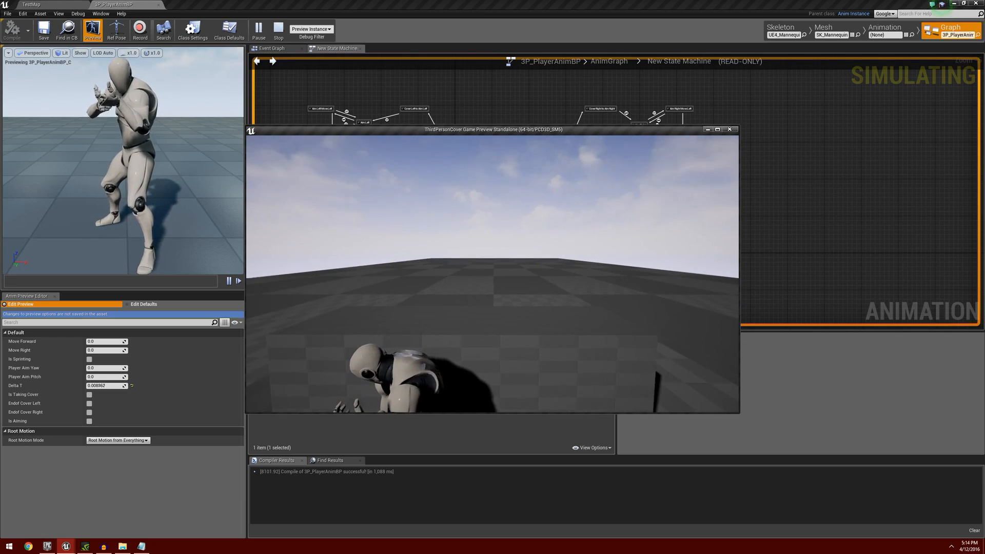
key(q)
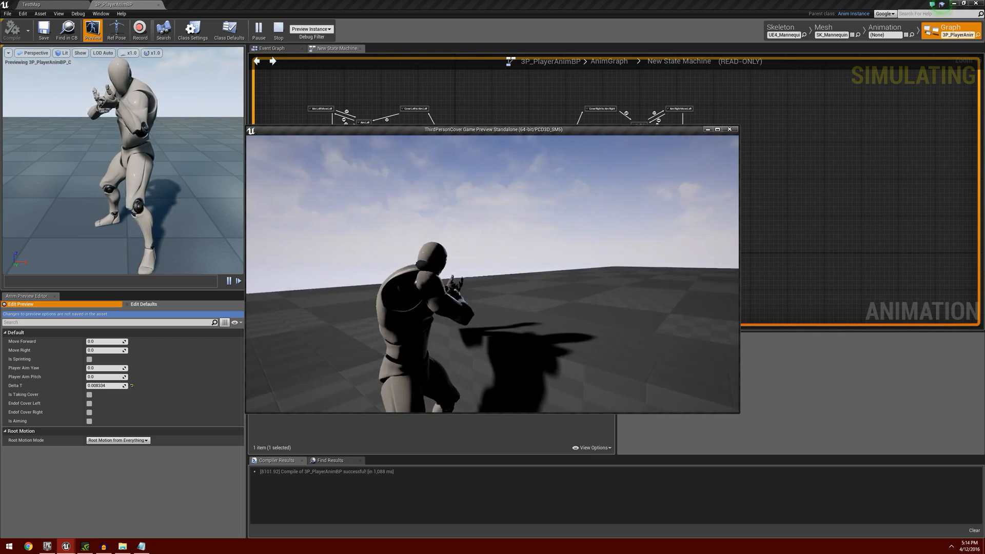
key(s)
key(d)
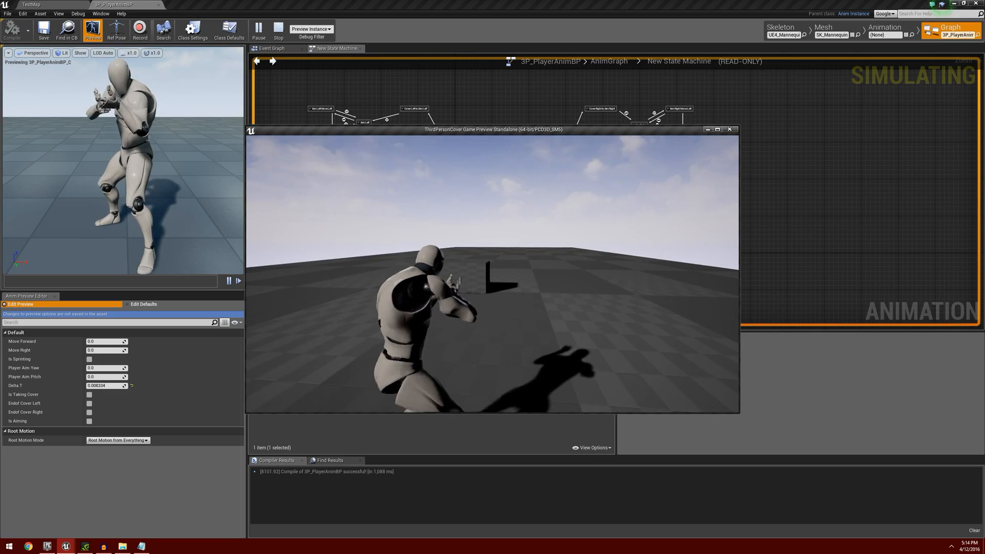
Return the character to the low wall and retest taking cover near its edge and standing up from it.
key(w)
key(a)
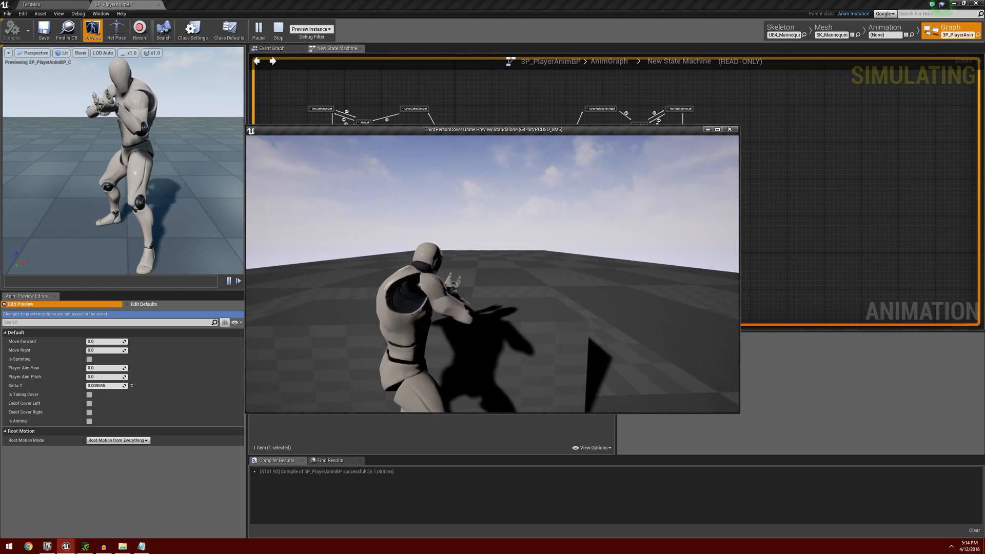
key(s)
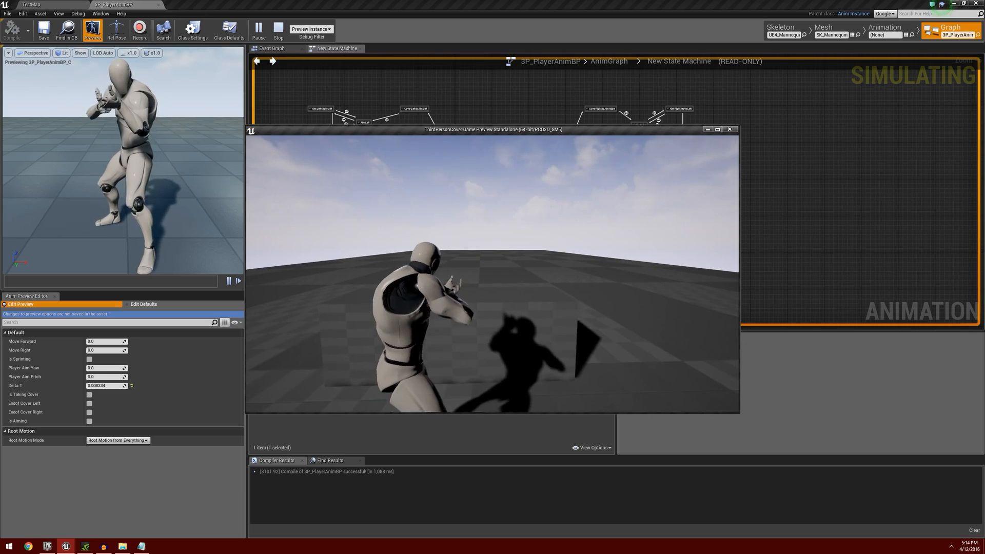
key(w)
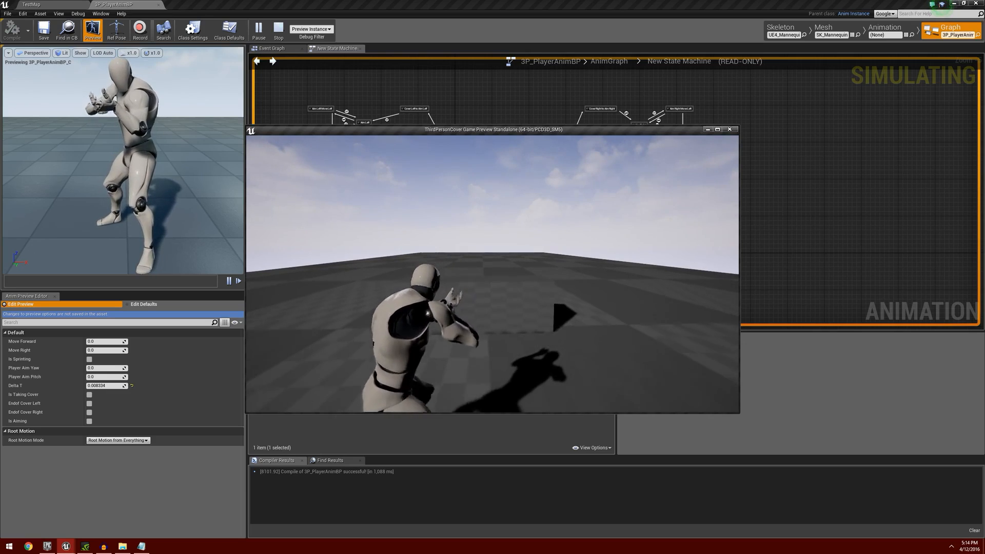
key(w)
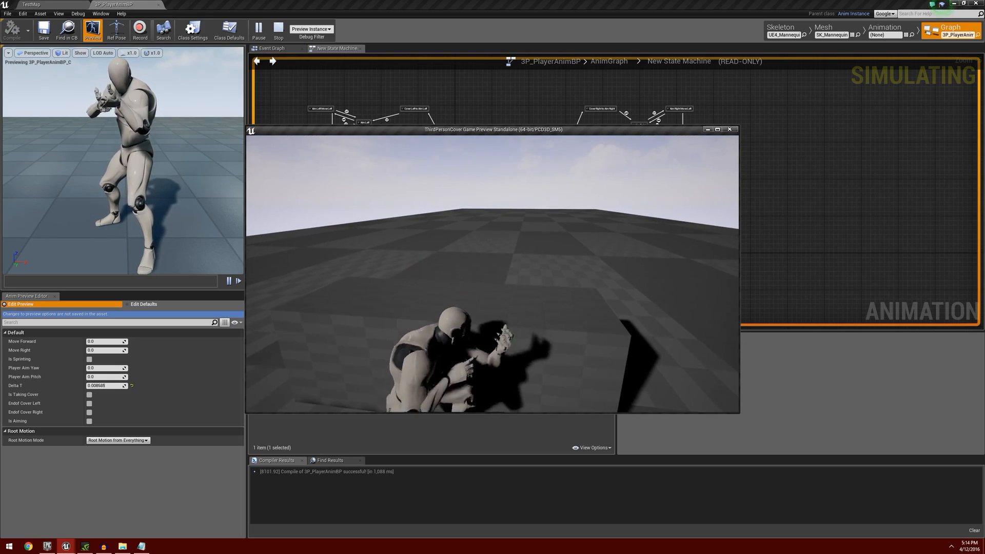
key(a)
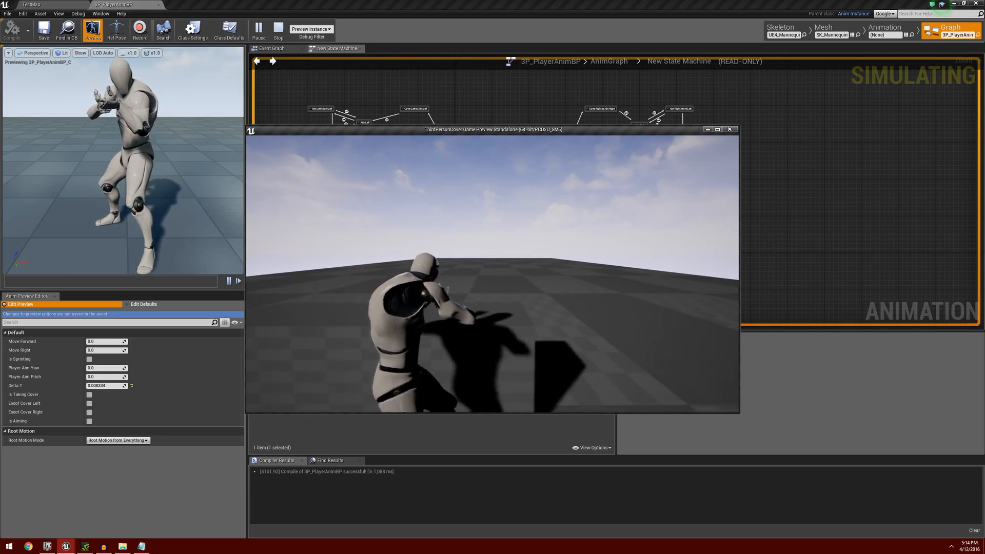
Strafe the character beside the wall and walk it around to the shadowed side to check movement out of cover.
key(a)
key(d)
key(a)
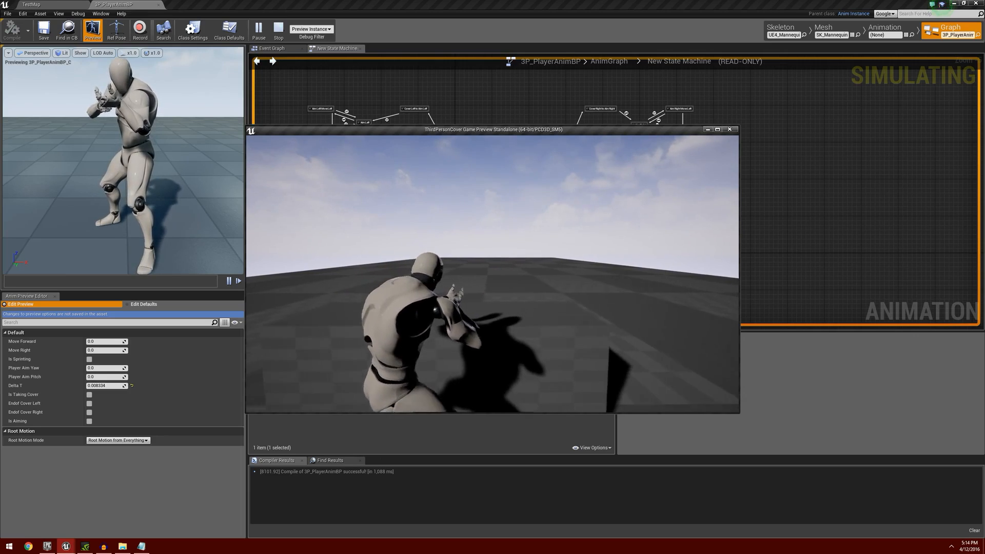
key(d)
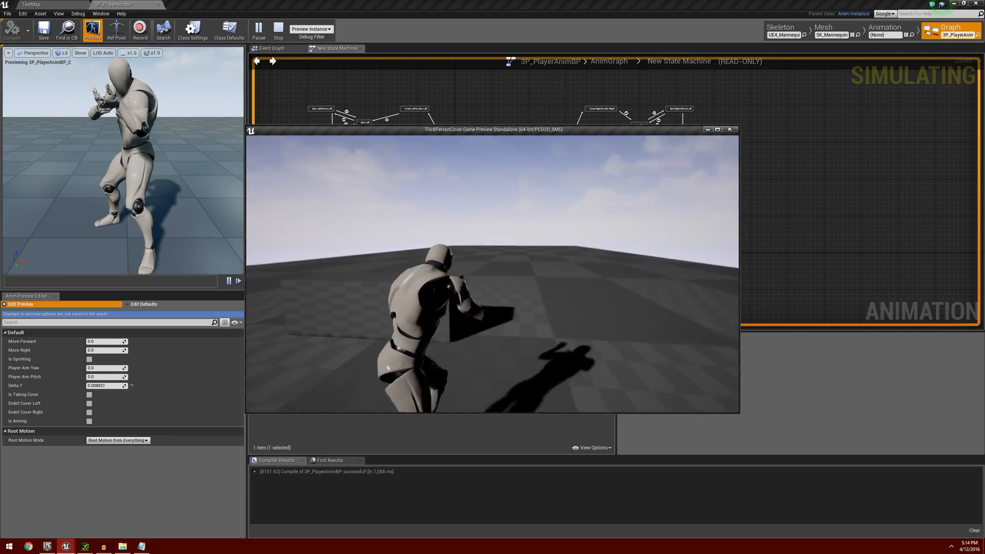
key(w)
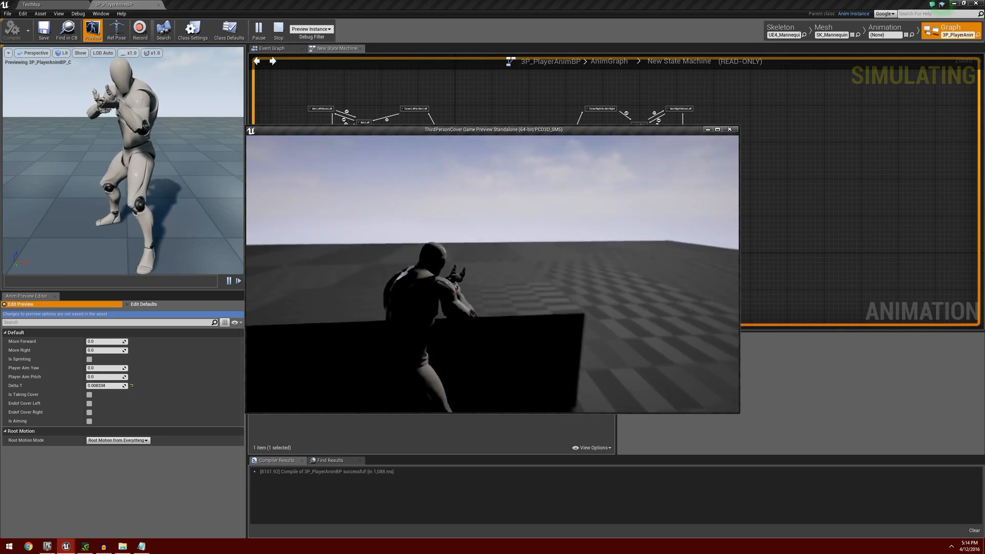
key(s)
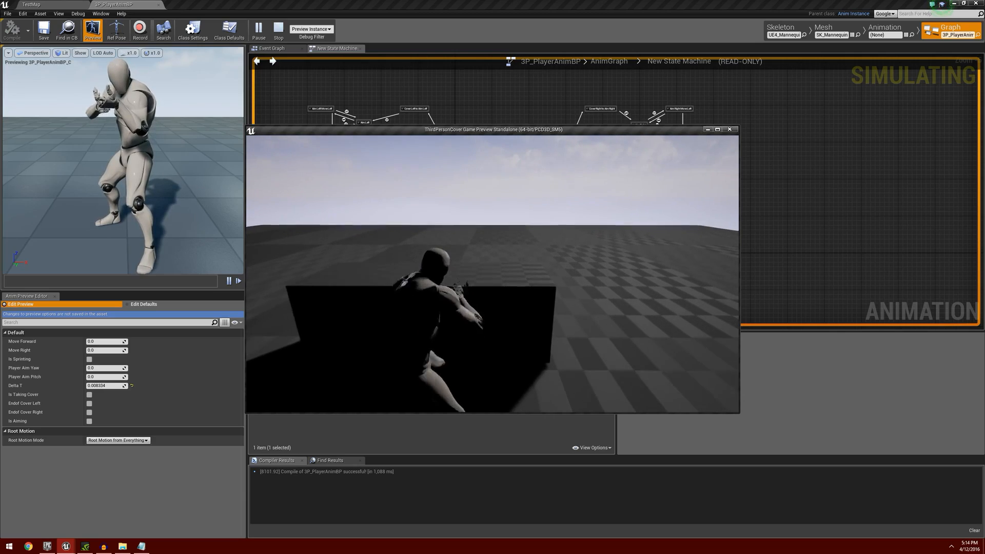
key(a)
key(s)
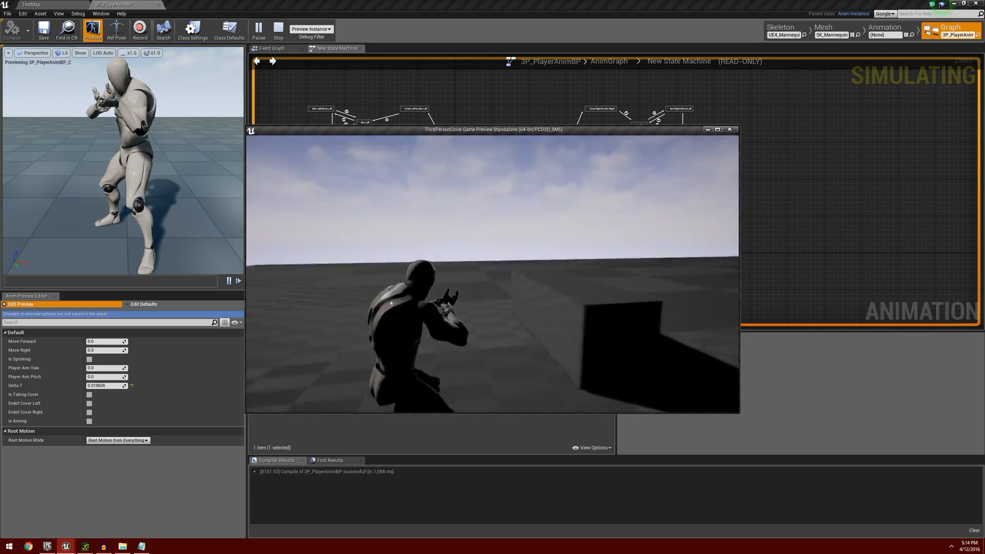